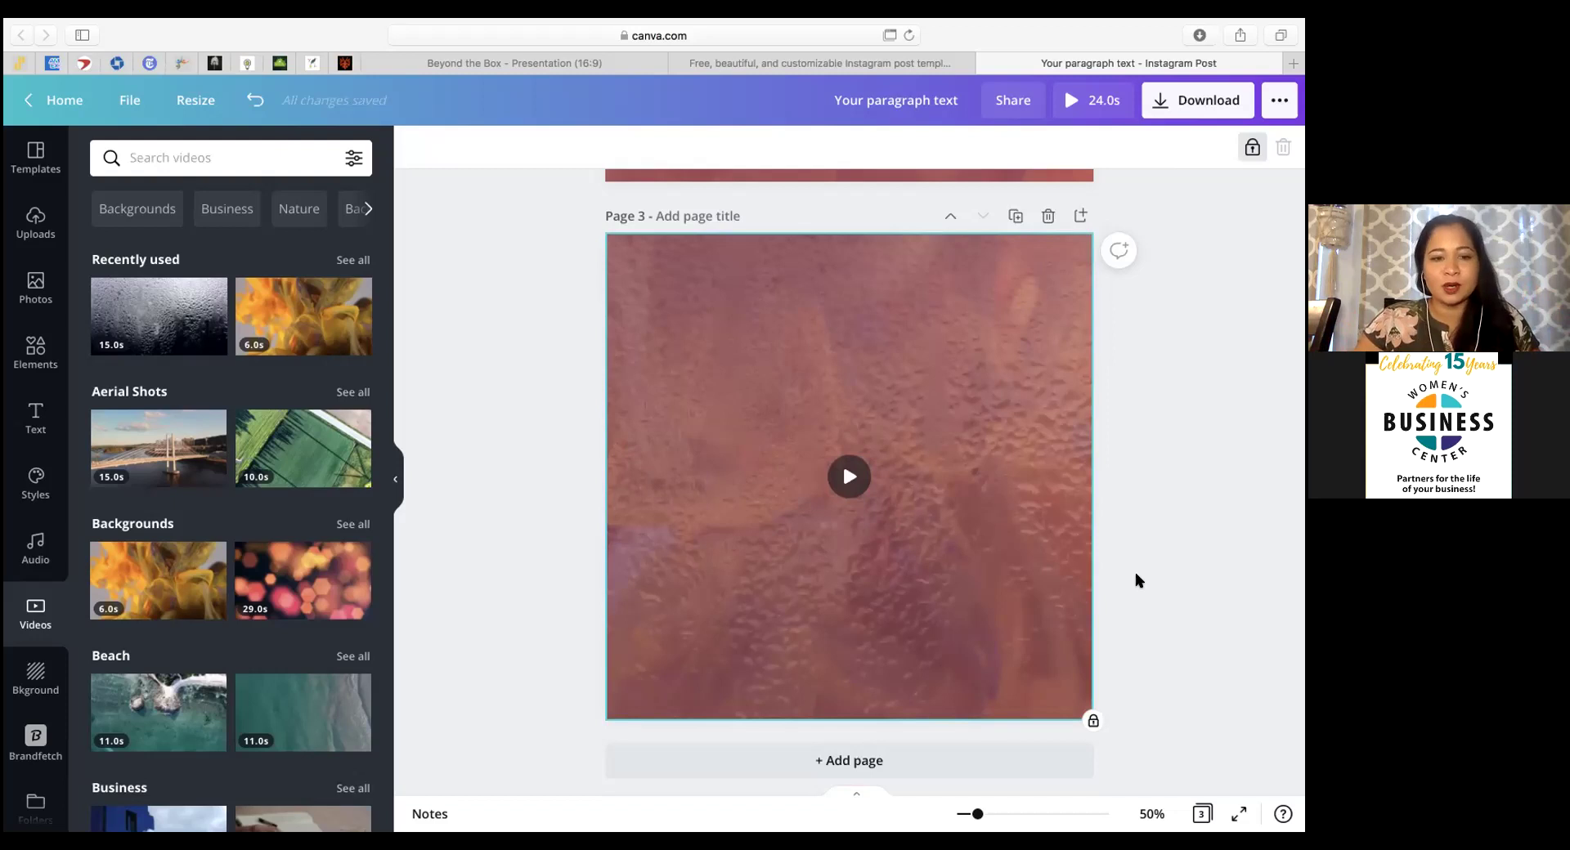
# Step: Add the uploaded cut-out photo of the yoga woman to page 3 and shift it slightly left of centre
pyautogui.click(1169, 565)
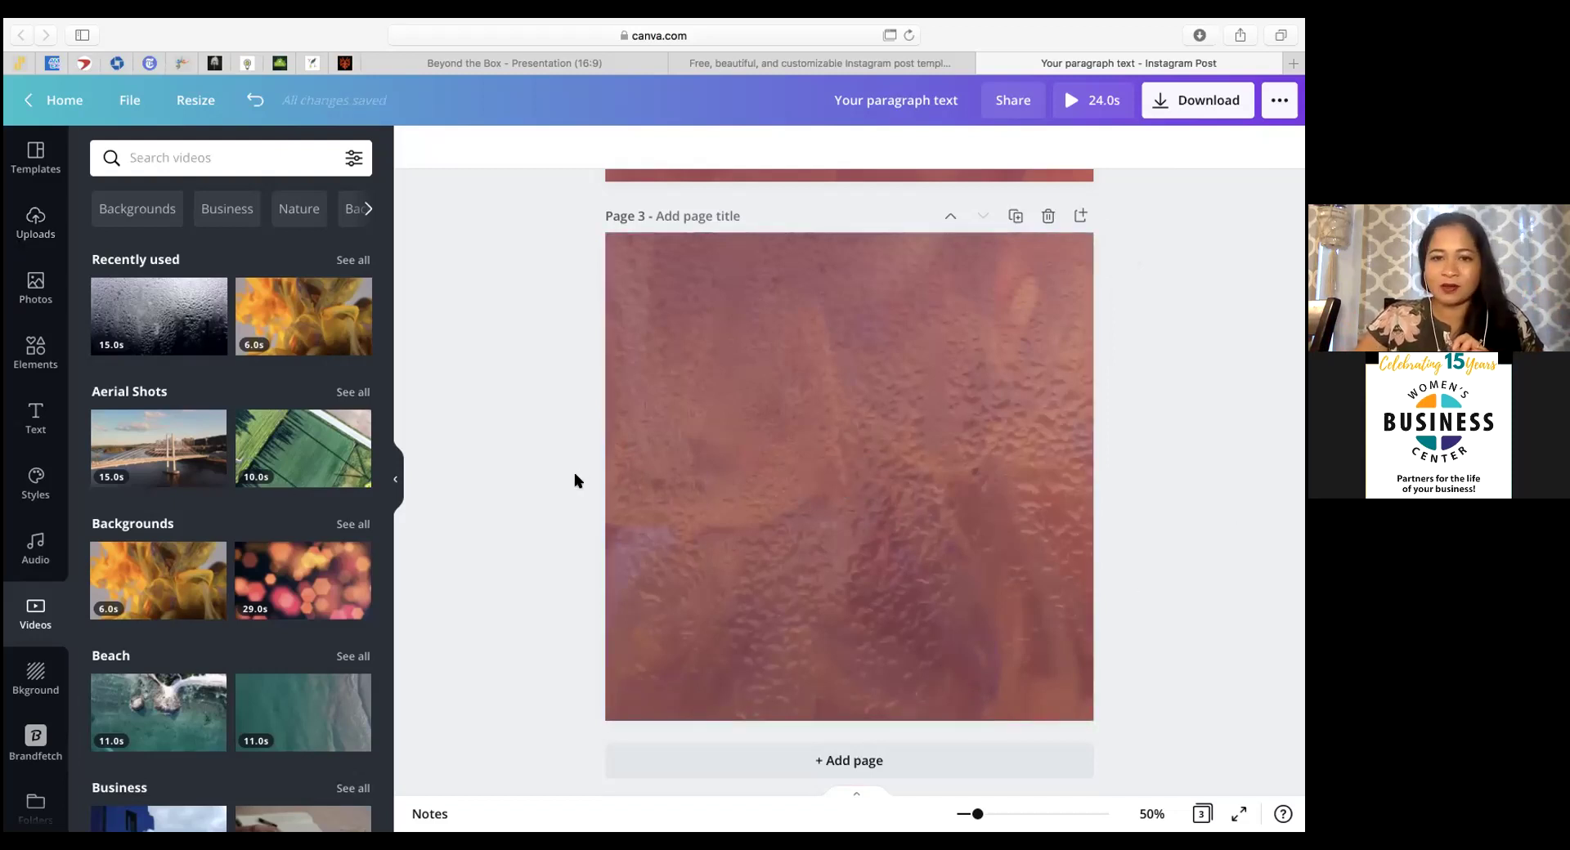
pyautogui.scroll(15, 574, 473)
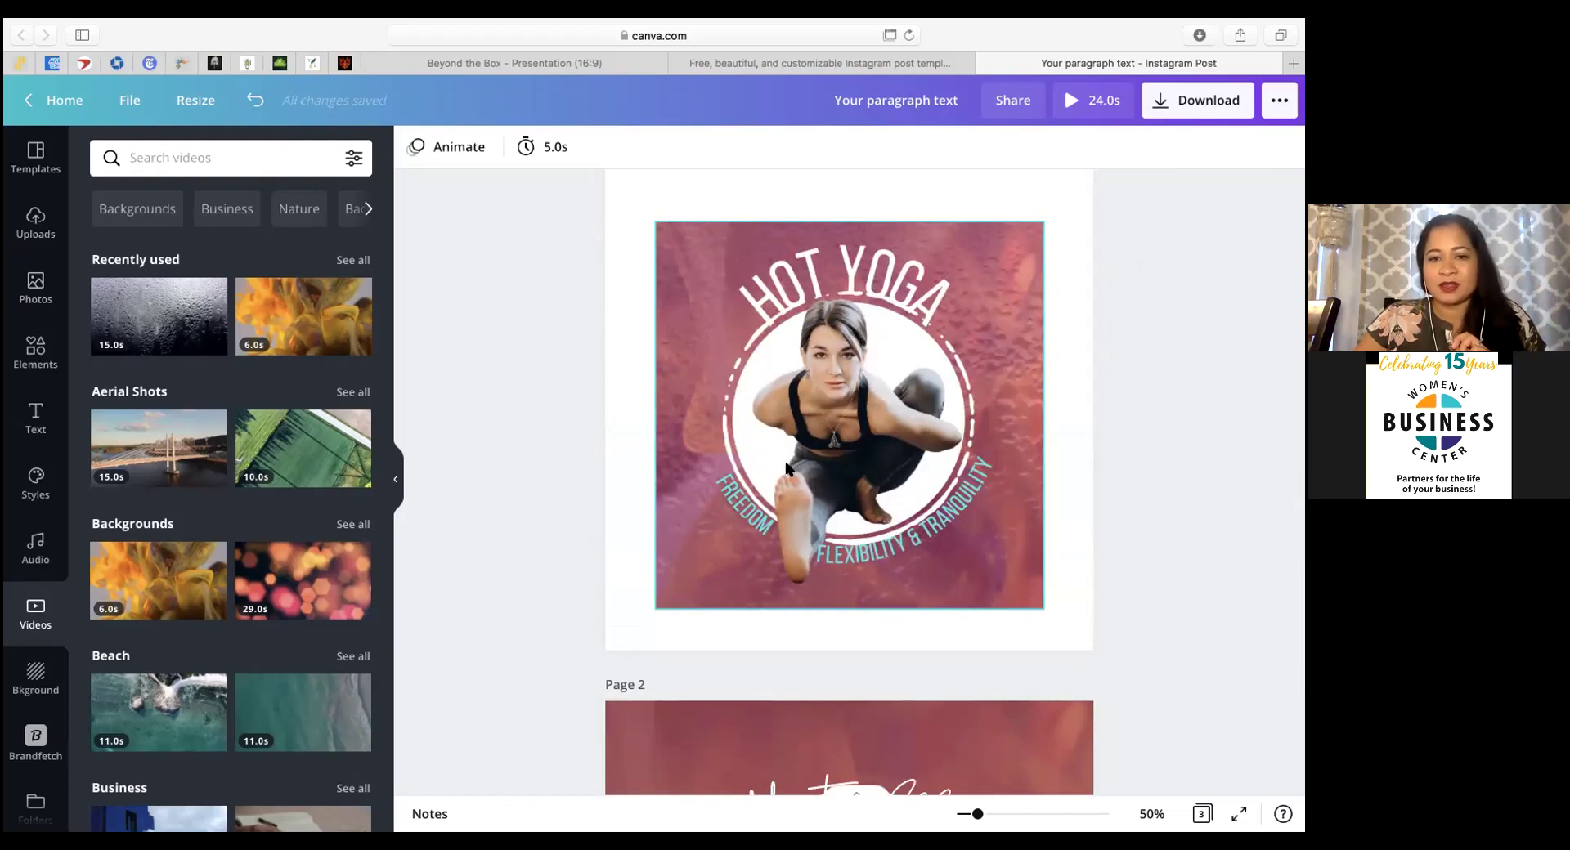
pyautogui.scroll(-9, 1023, 384)
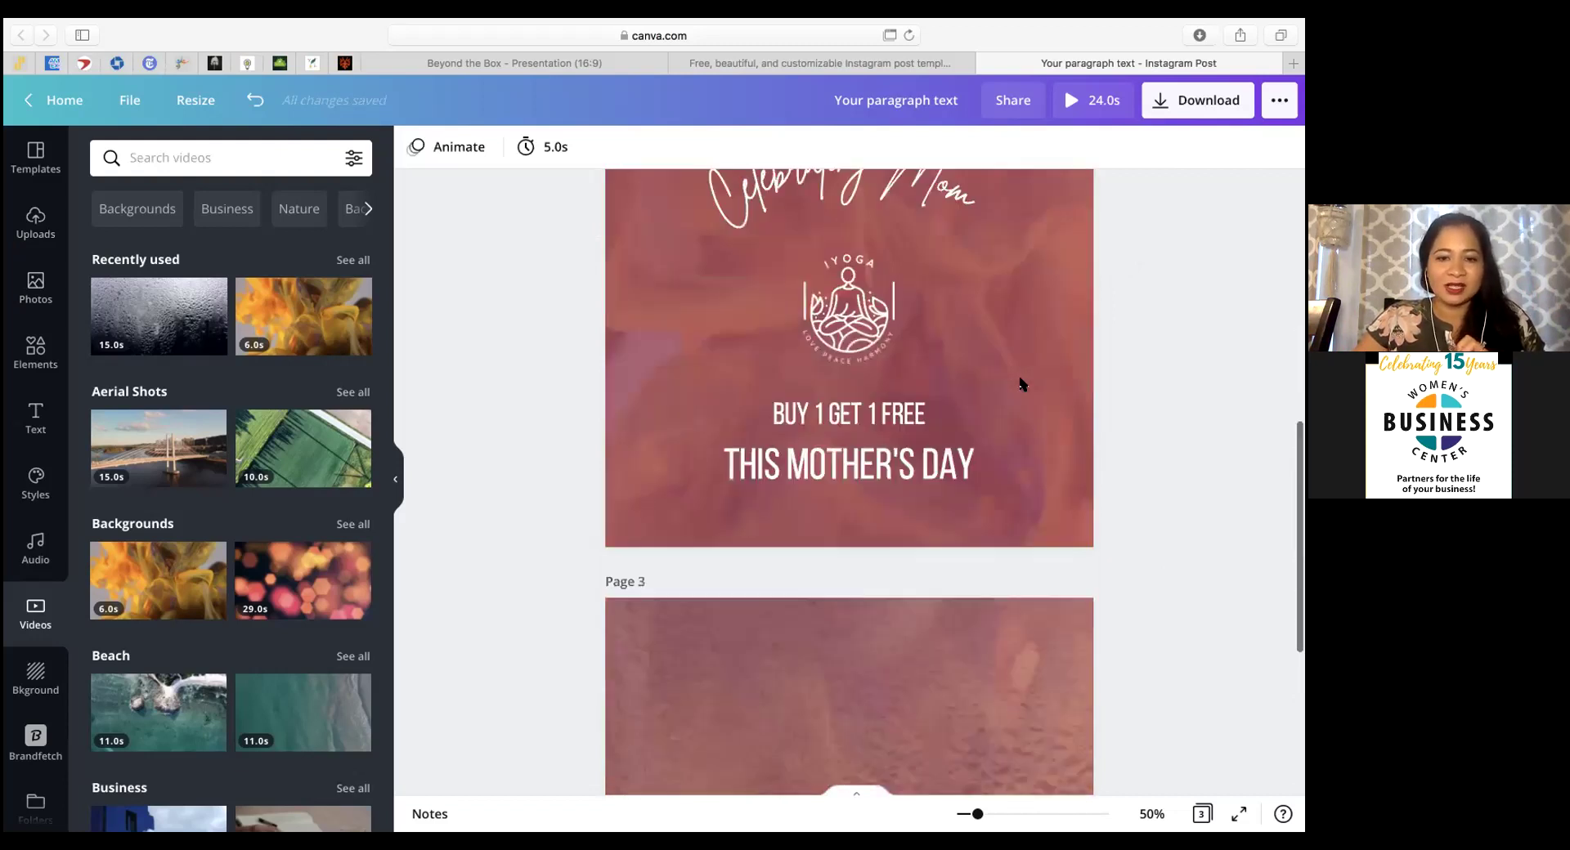
pyautogui.scroll(2, 1038, 405)
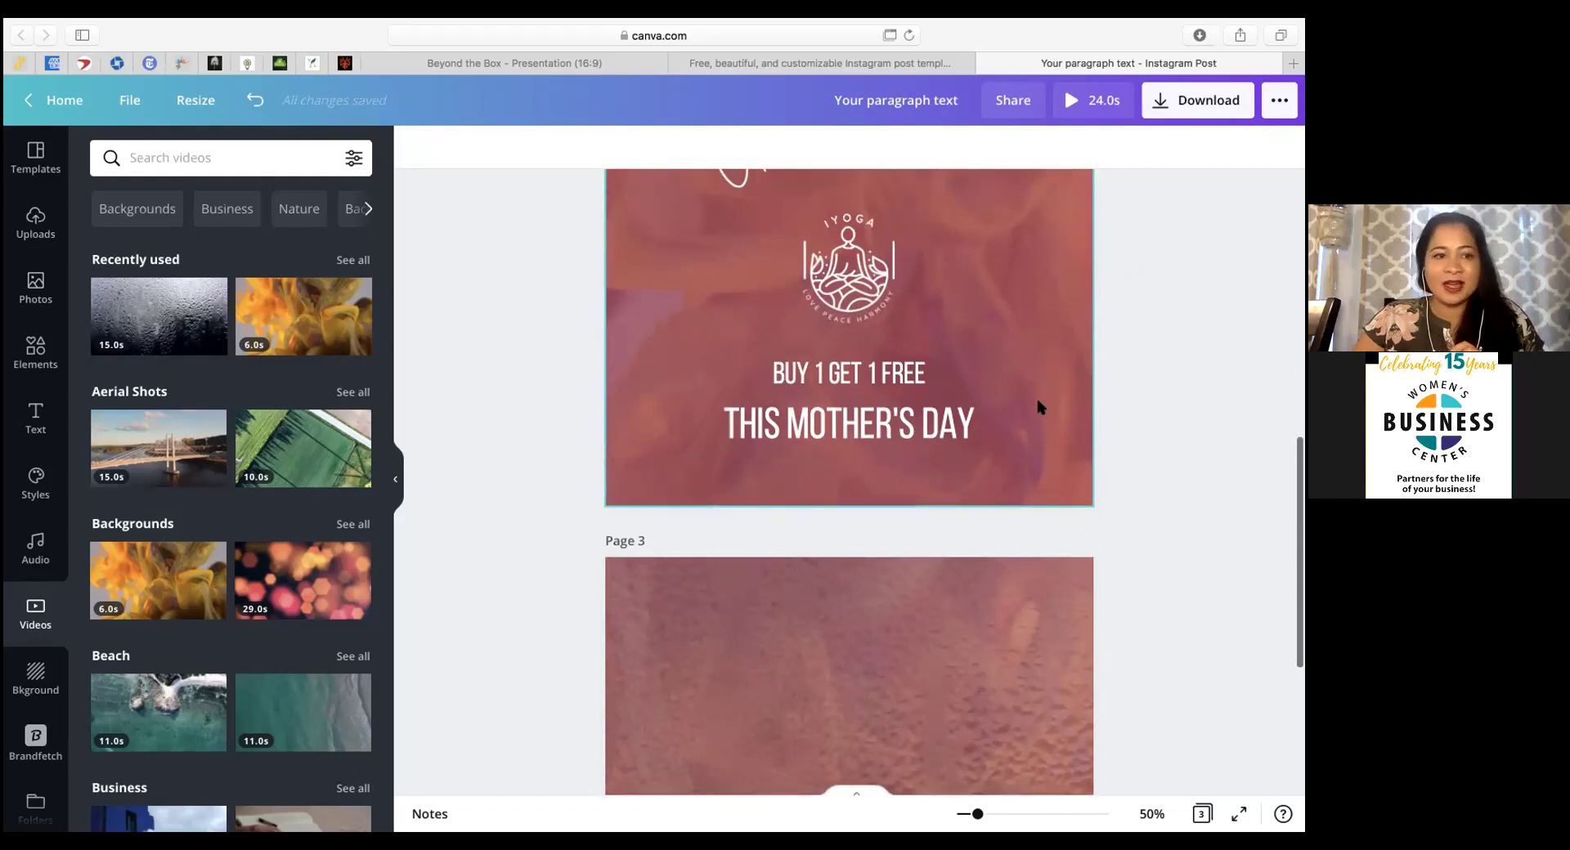
pyautogui.scroll(-1, 909, 349)
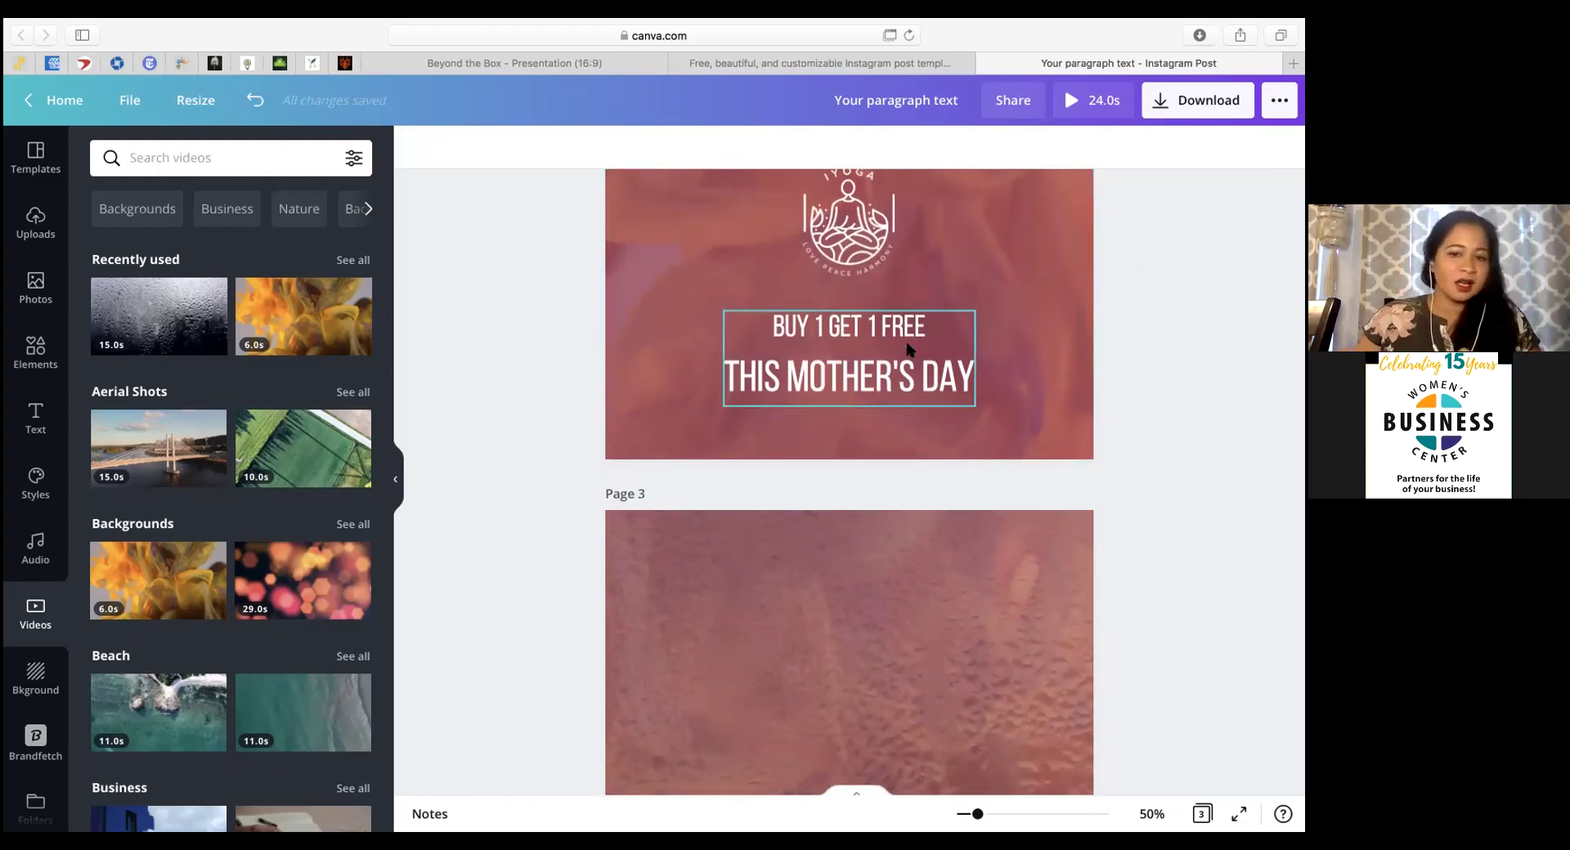
pyautogui.click(35, 222)
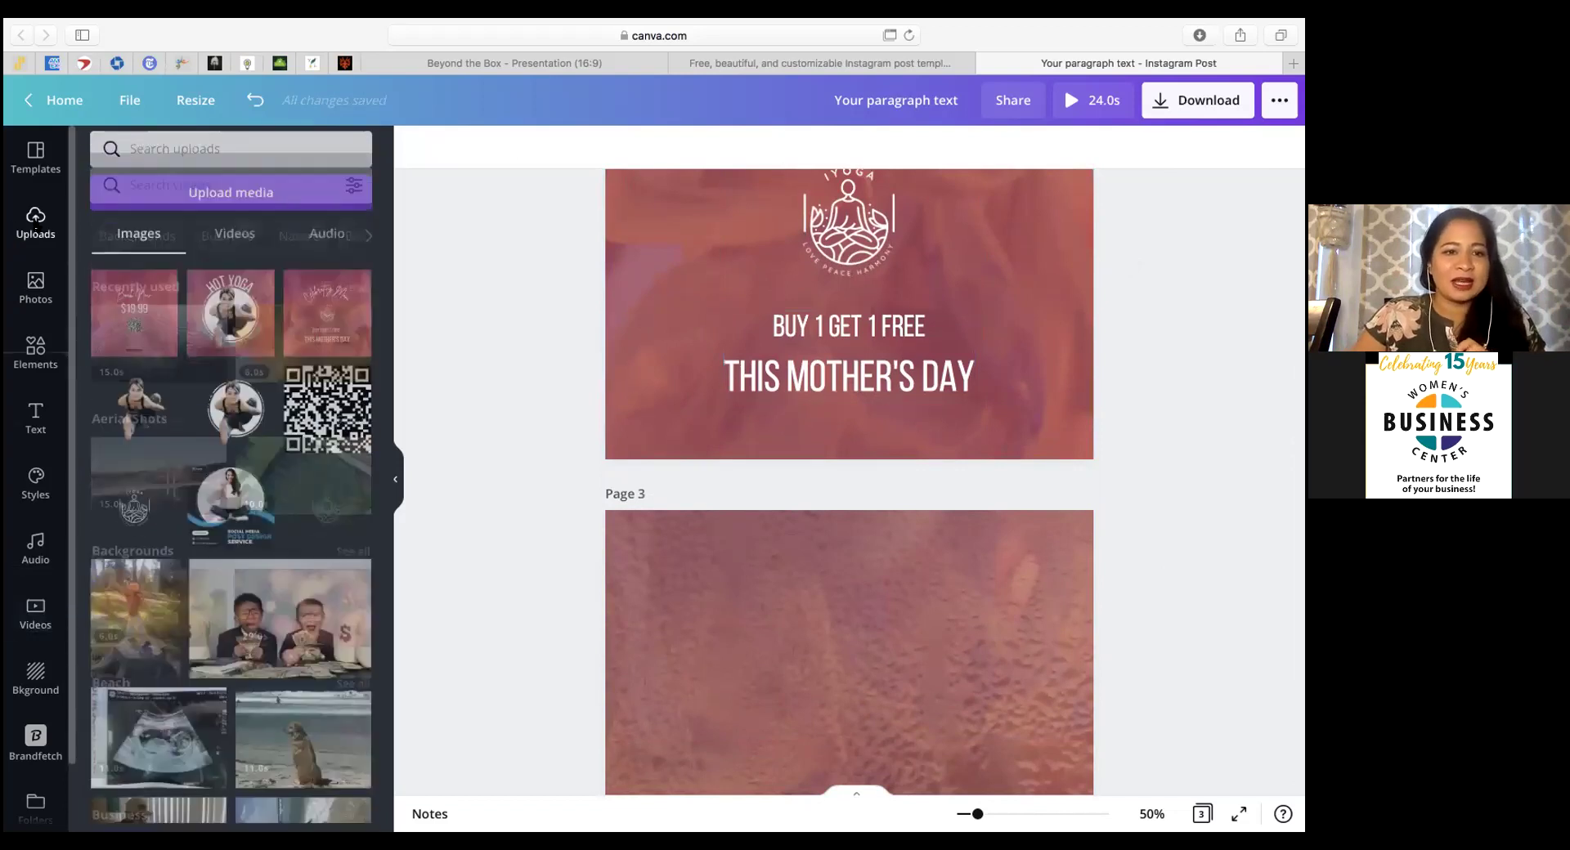
pyautogui.scroll(-3, 481, 301)
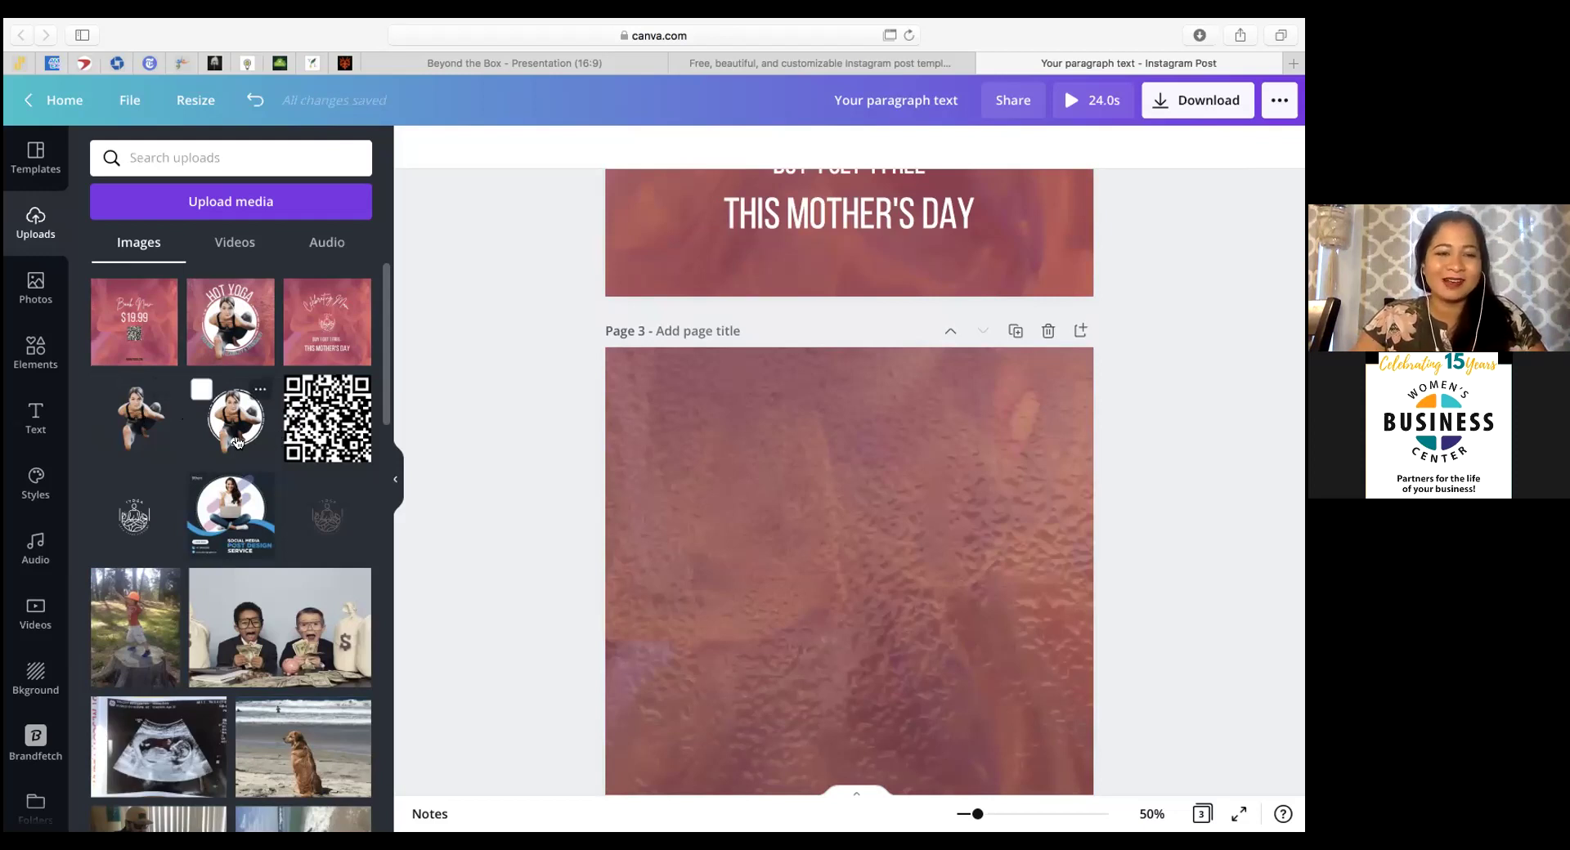
pyautogui.scroll(-1, 237, 442)
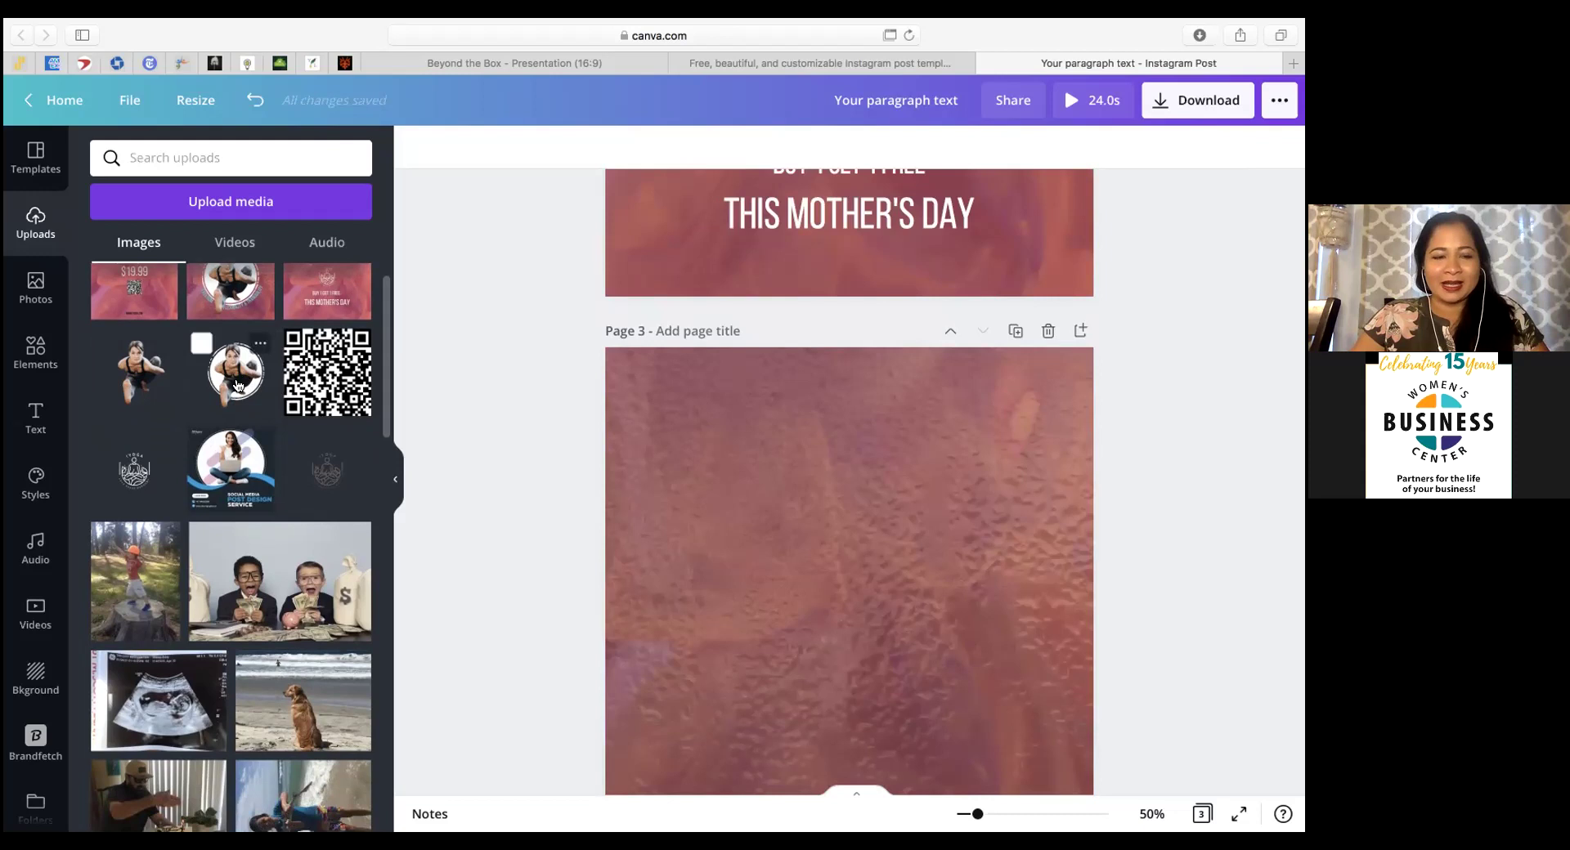
pyautogui.click(143, 399)
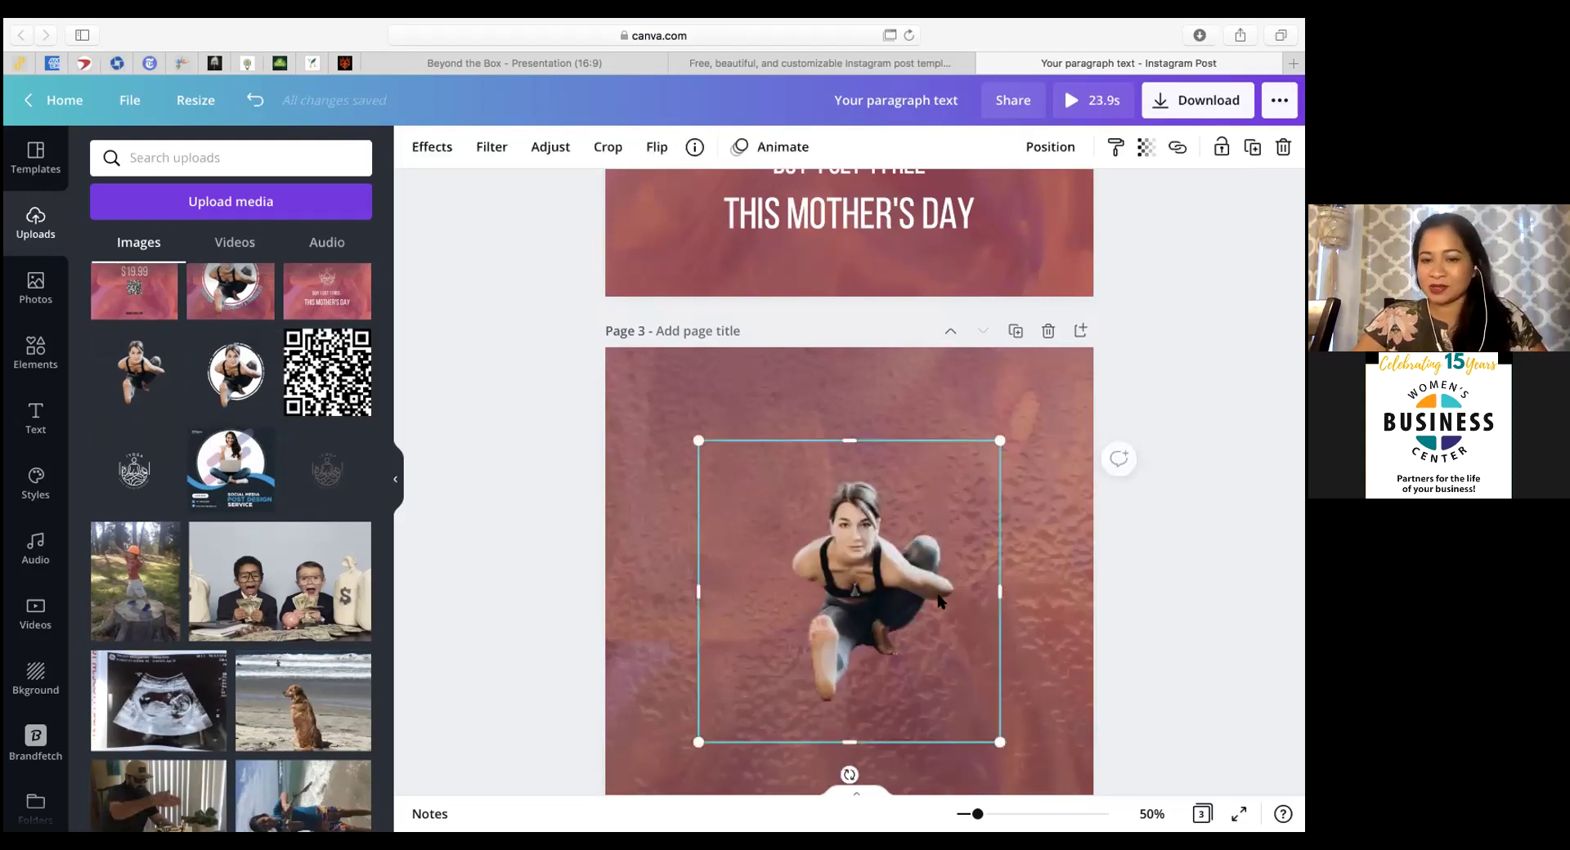
pyautogui.moveTo(904, 587); pyautogui.dragTo(898, 585)
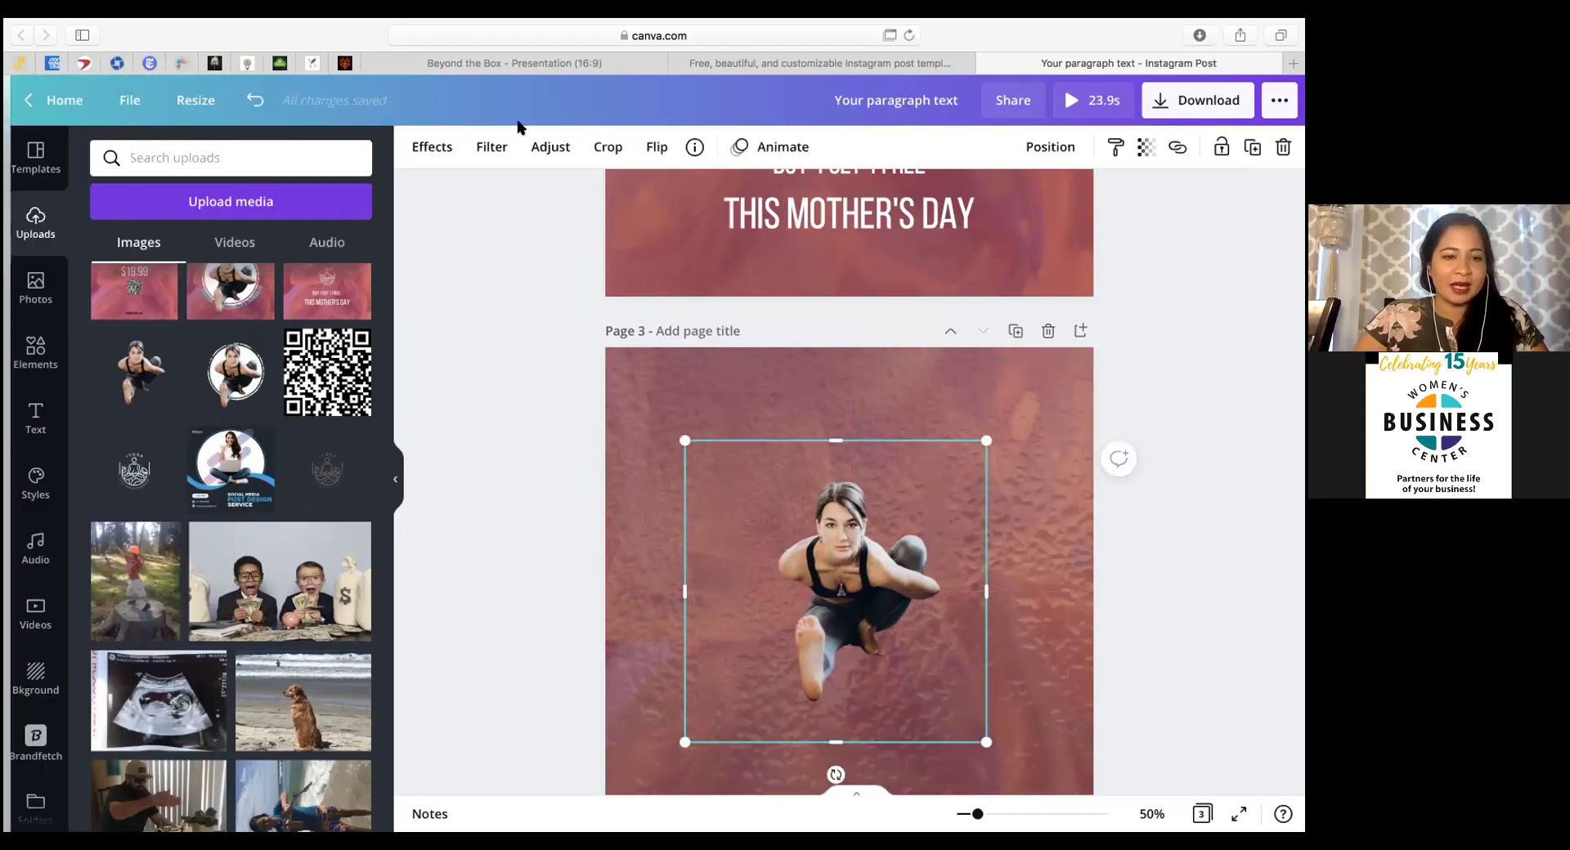
# Step: Add the recently used thin brushed circle outline to page 3, move it above the woman and colour it white
pyautogui.click(22, 354)
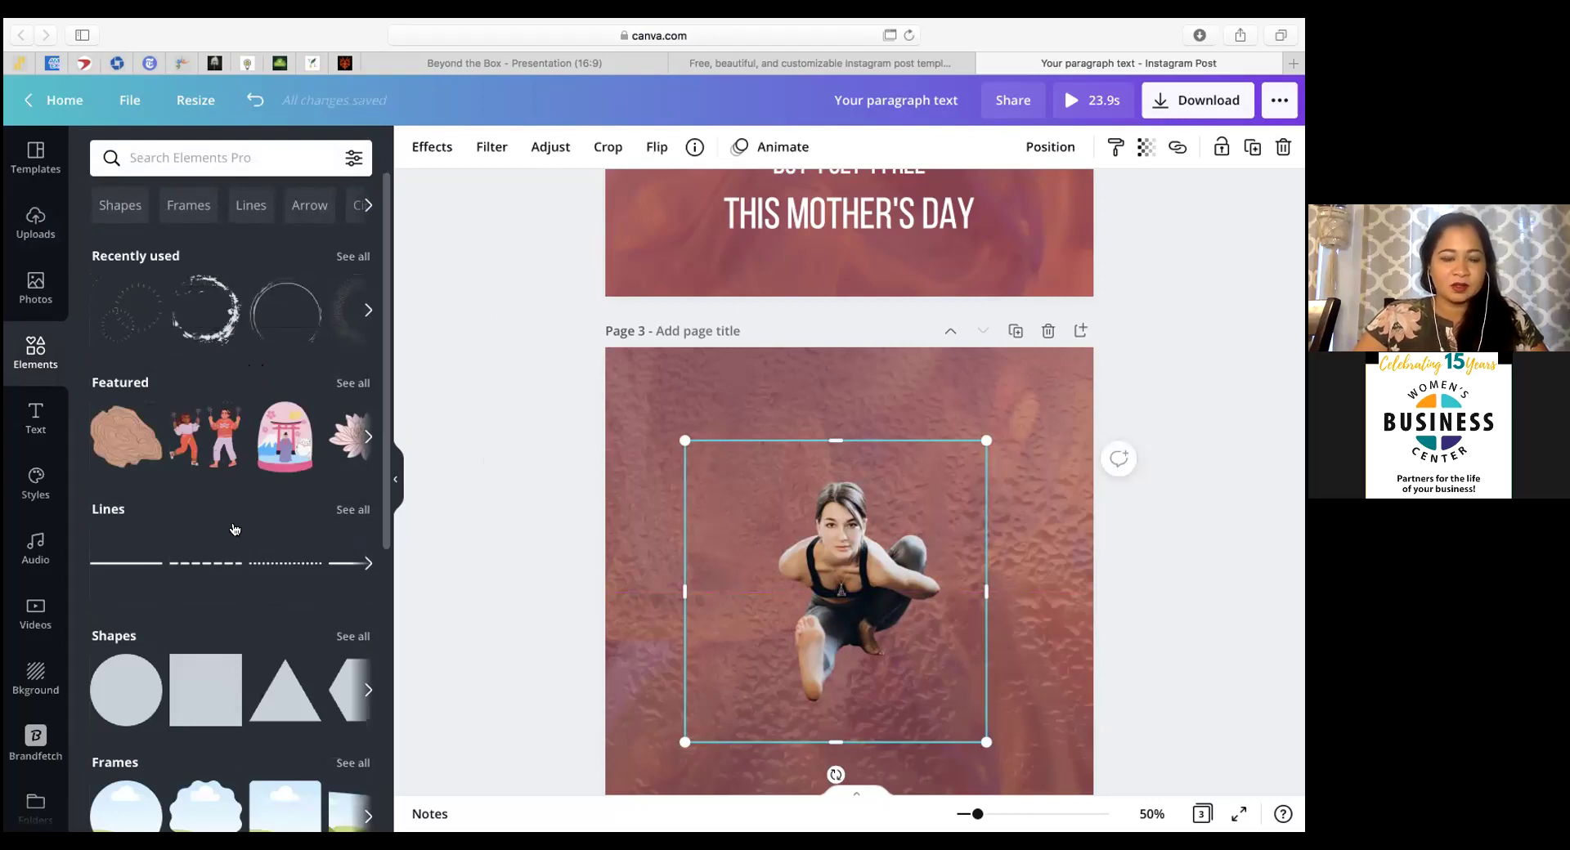
pyautogui.scroll(10, 997, 312)
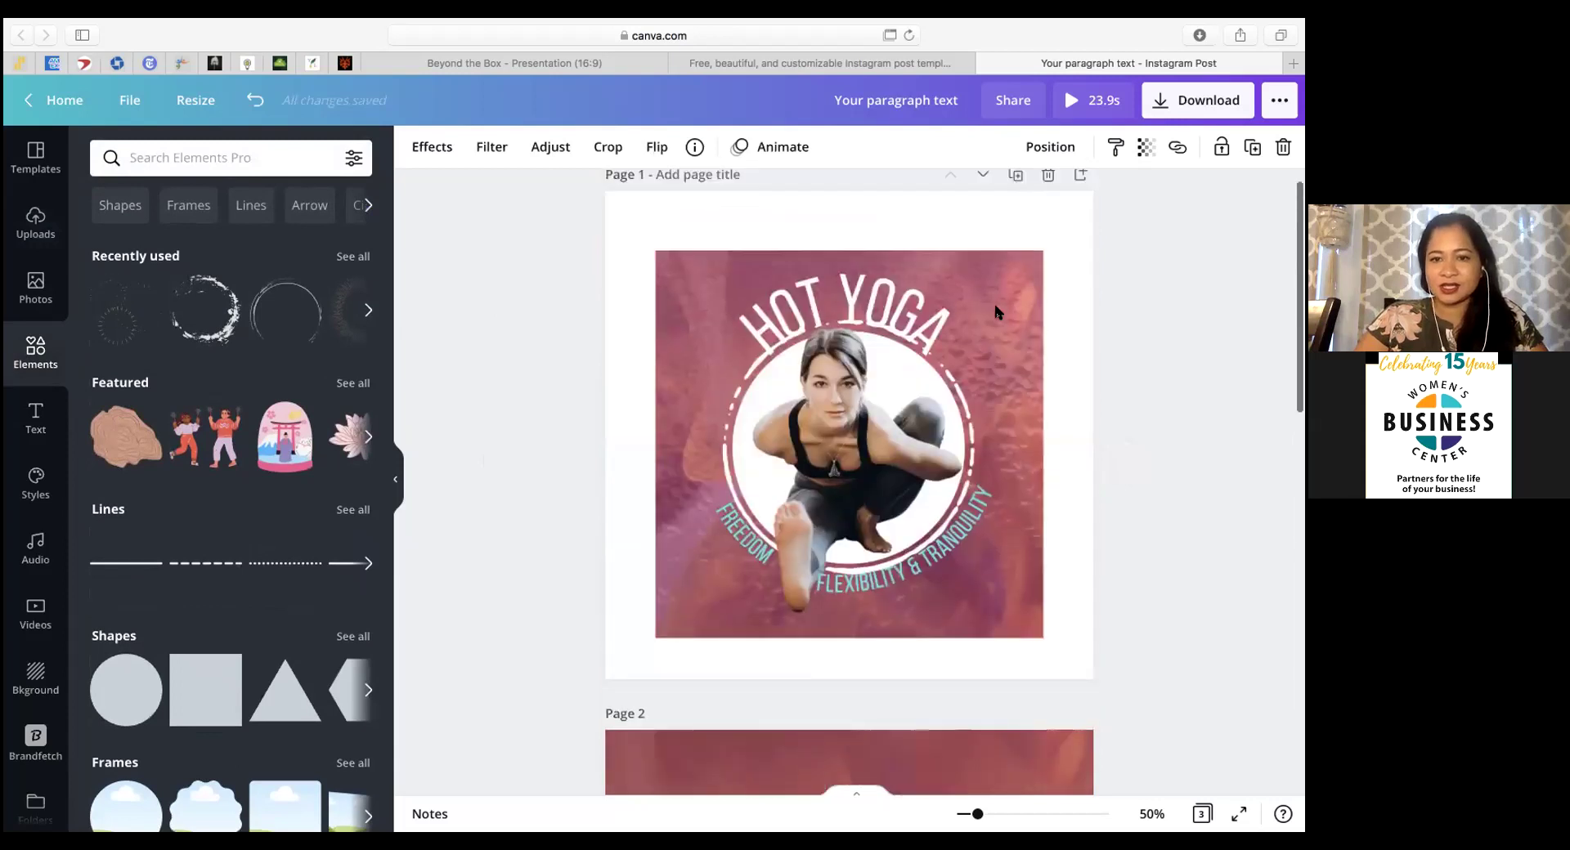
pyautogui.scroll(-10, 997, 311)
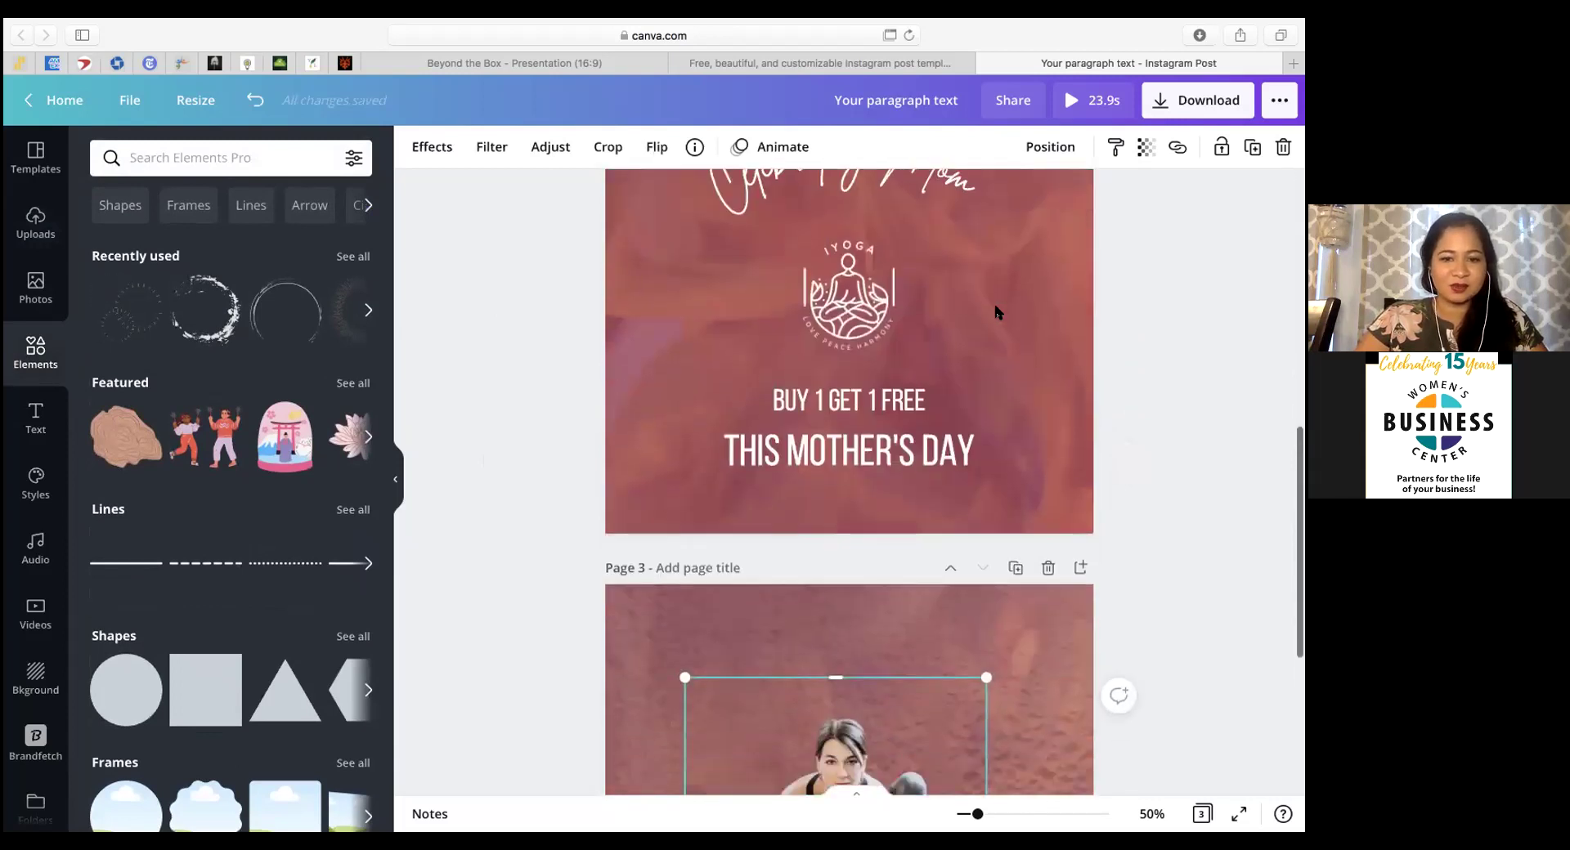
pyautogui.click(286, 312)
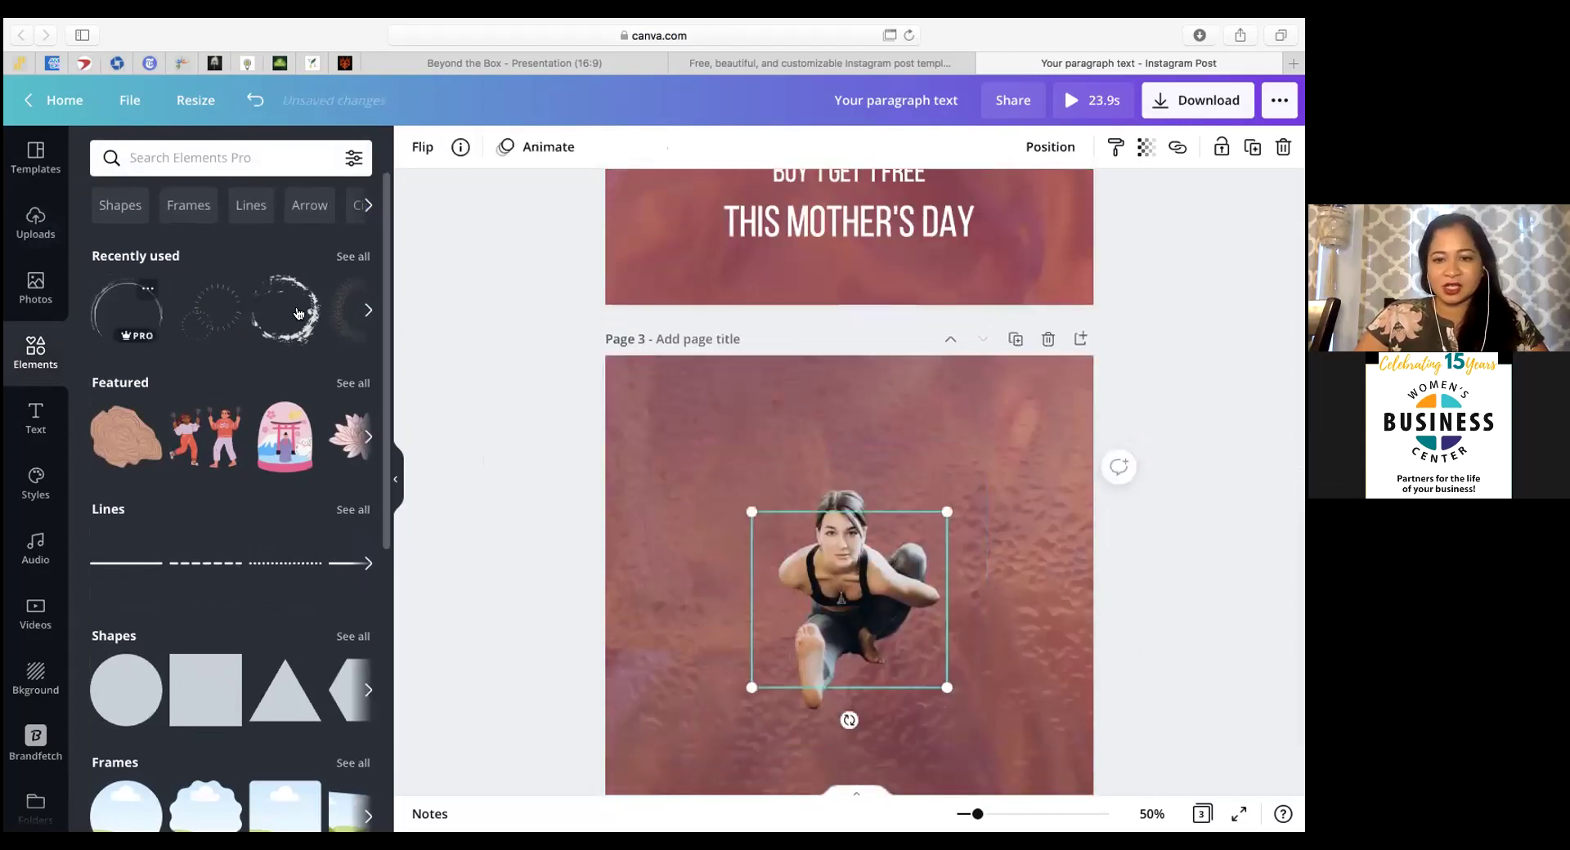
pyautogui.moveTo(844, 605); pyautogui.dragTo(790, 467)
pyautogui.click(415, 152)
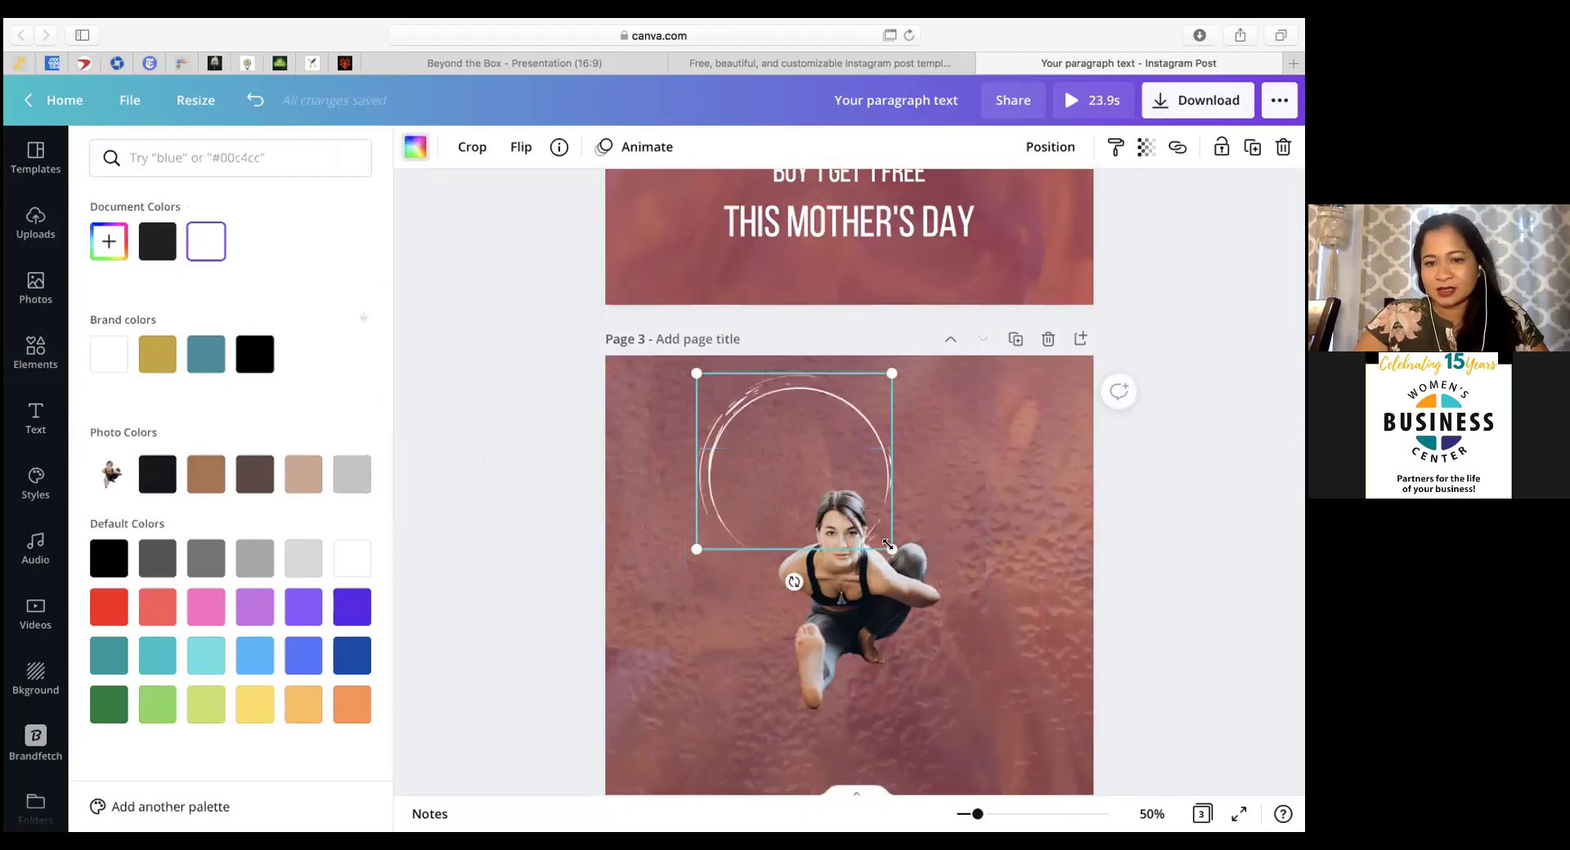
# Step: Enlarge the brushed ring and centre it horizontally on page 3 so that it surrounds the woman
pyautogui.moveTo(892, 549); pyautogui.dragTo(977, 669)
pyautogui.moveTo(953, 429); pyautogui.dragTo(939, 498)
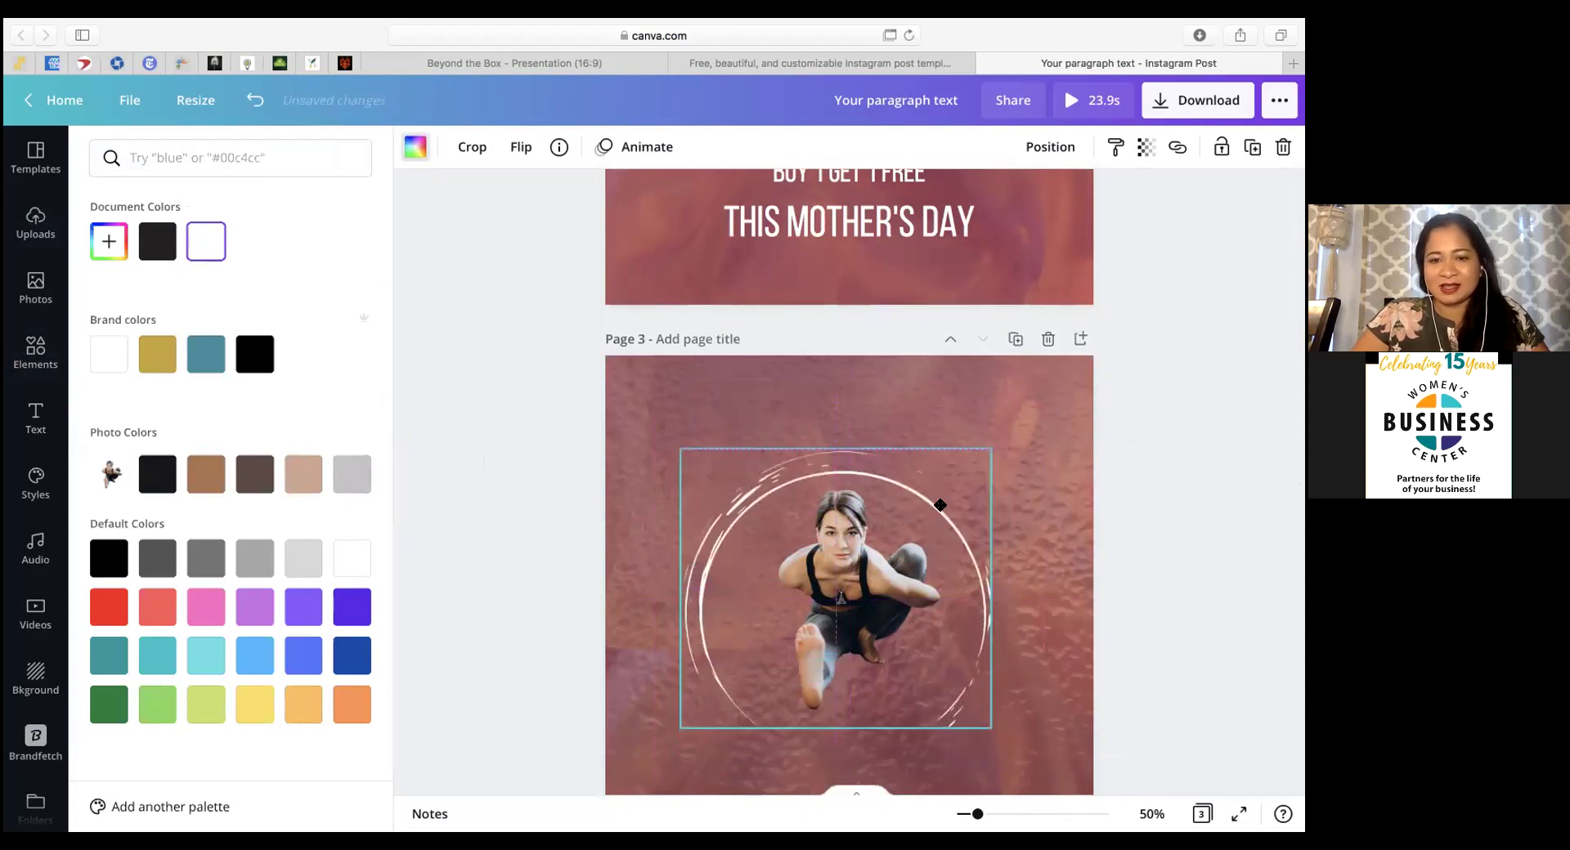
pyautogui.moveTo(940, 496); pyautogui.dragTo(939, 494)
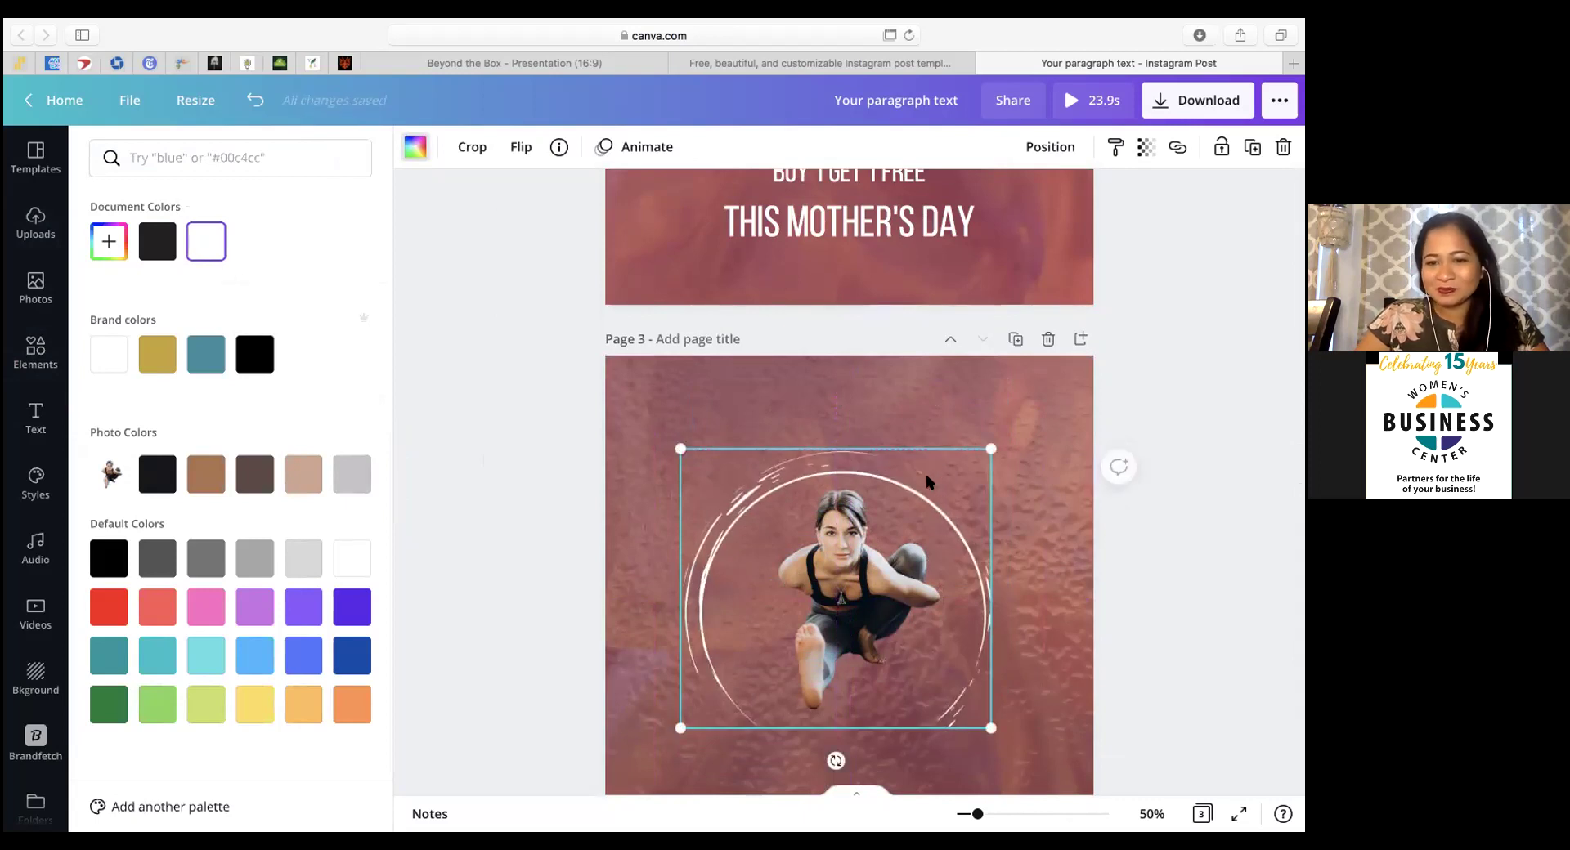
pyautogui.moveTo(929, 471); pyautogui.dragTo(940, 470)
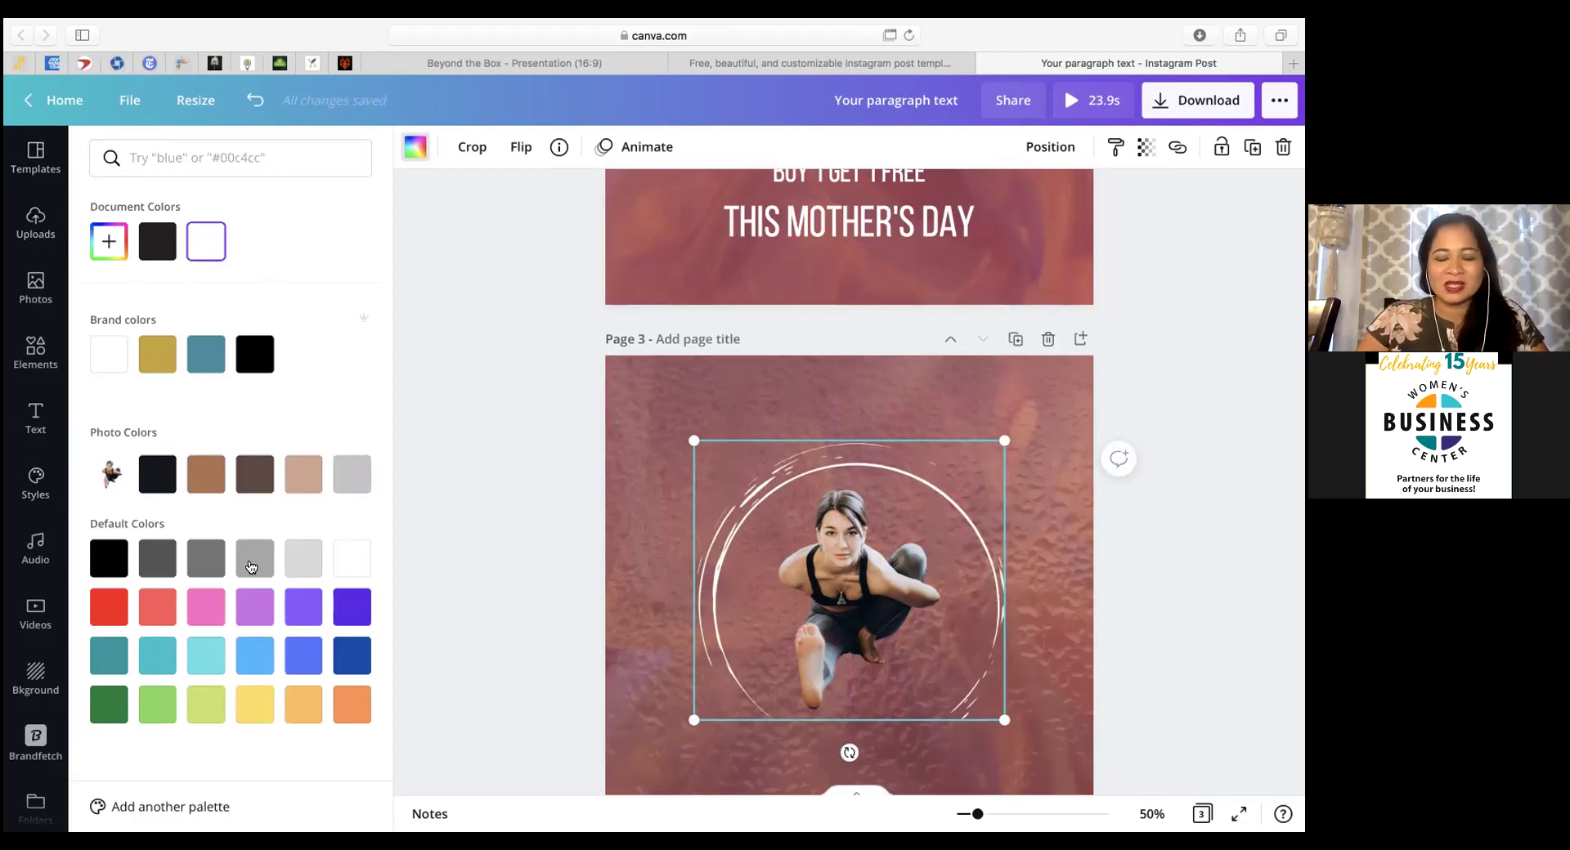
# Step: Add a solid circle shape to page 3, fit it inside the brushed ring and colour it white
pyautogui.click(35, 344)
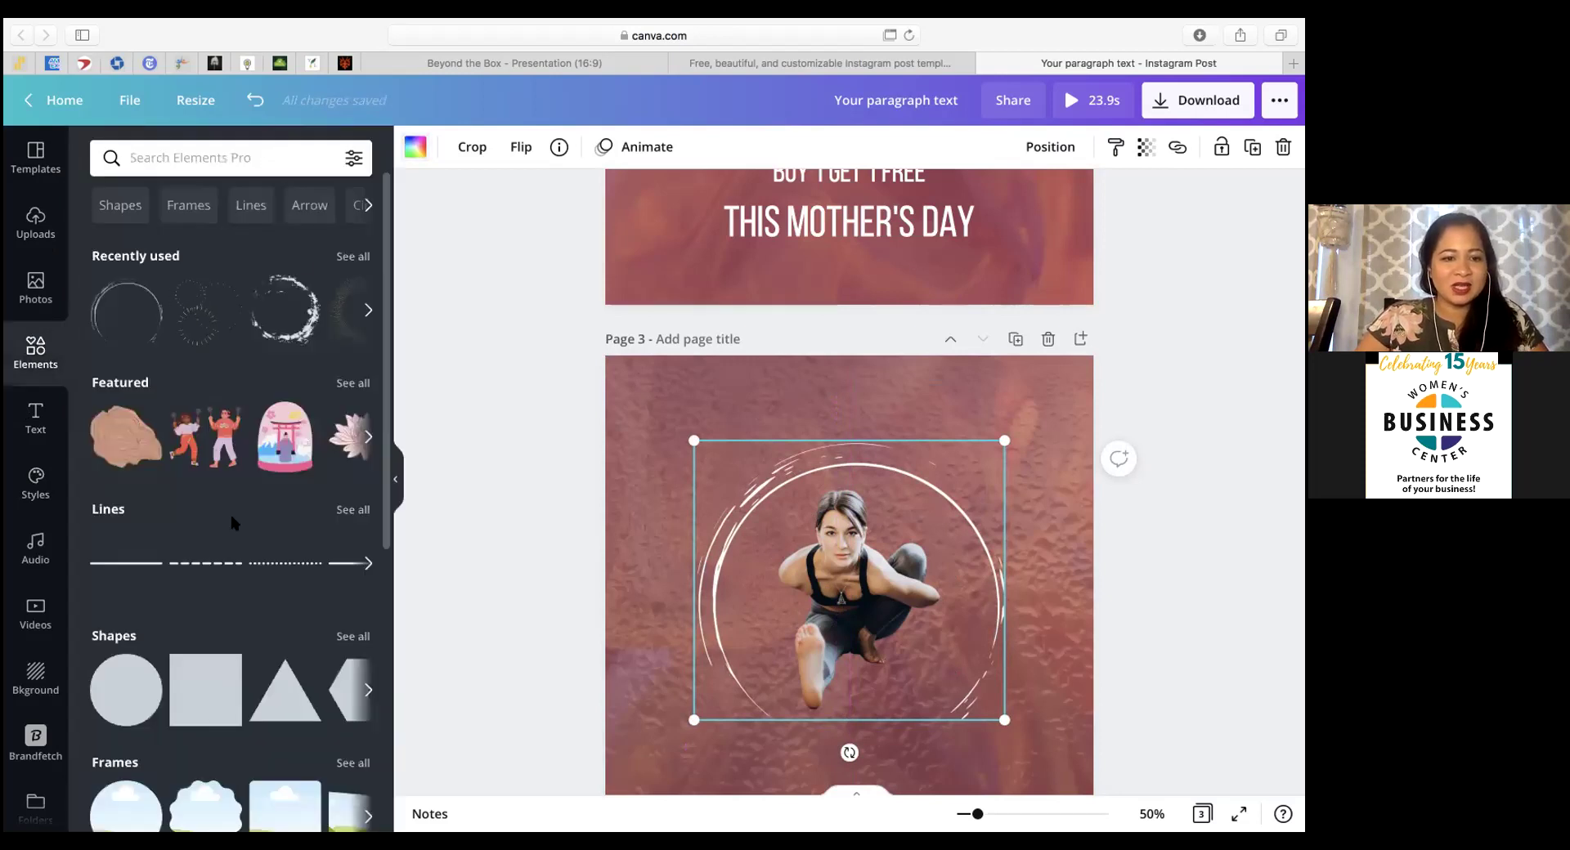
pyautogui.click(137, 708)
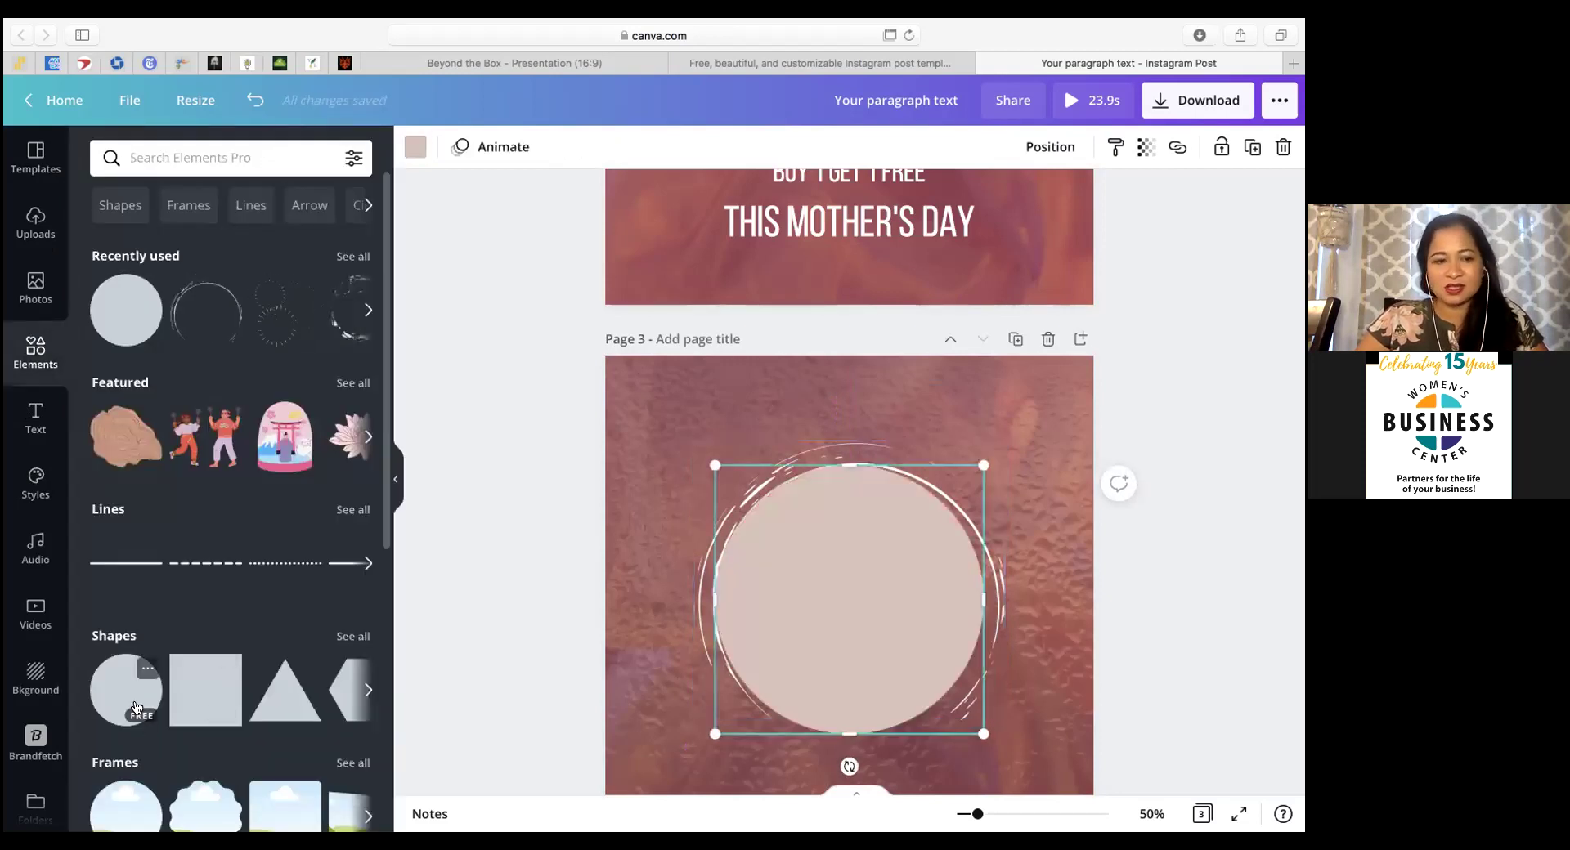
pyautogui.moveTo(912, 586)
pyautogui.mouseDown()
pyautogui.moveTo(918, 598)
pyautogui.moveTo(907, 572)
pyautogui.mouseUp()
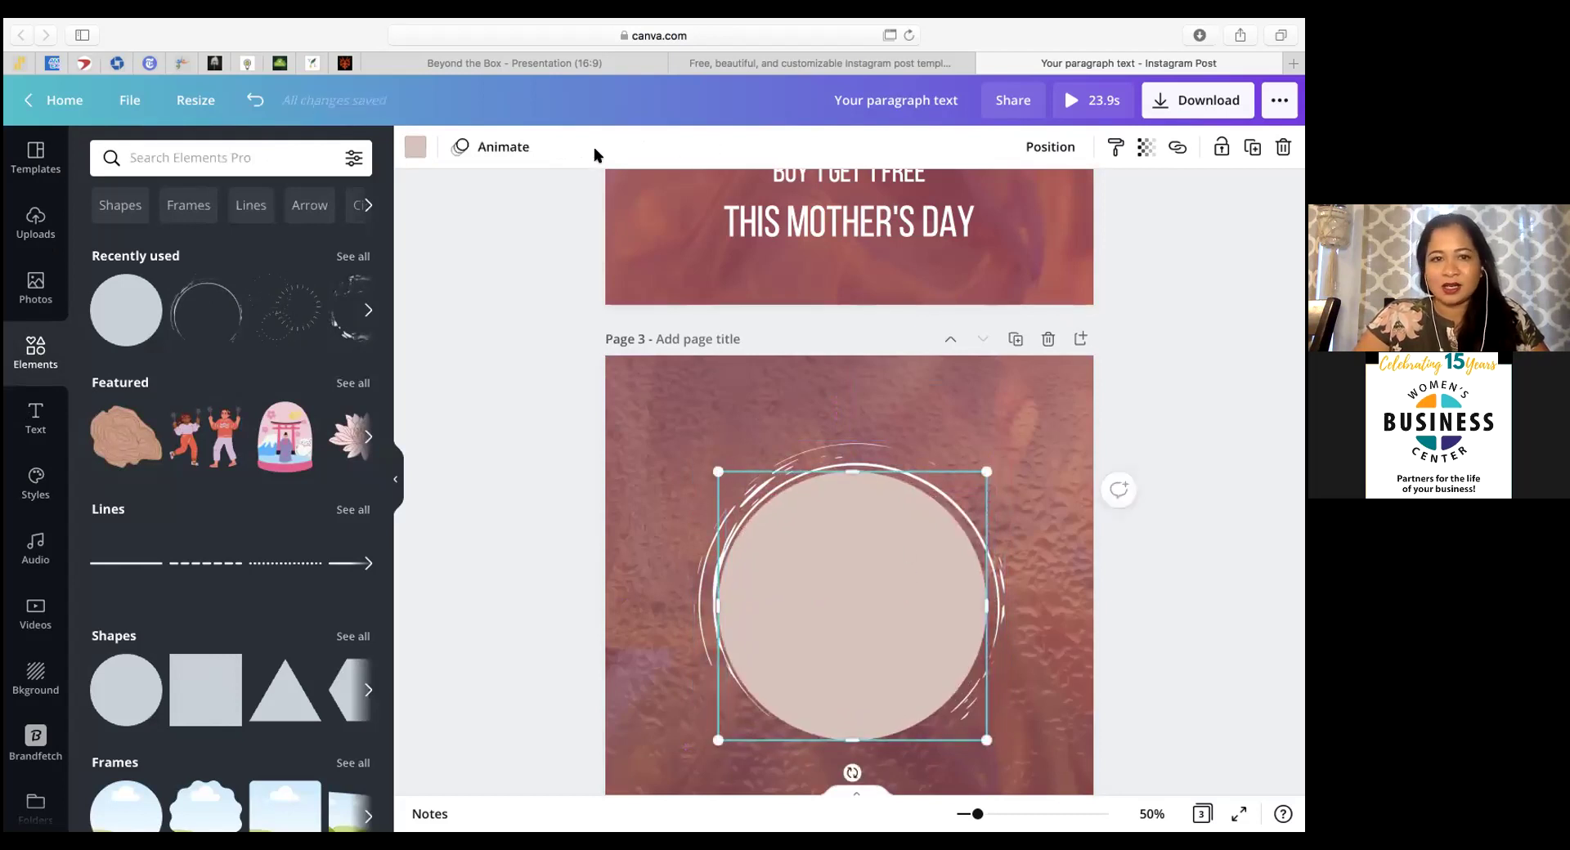
pyautogui.click(415, 147)
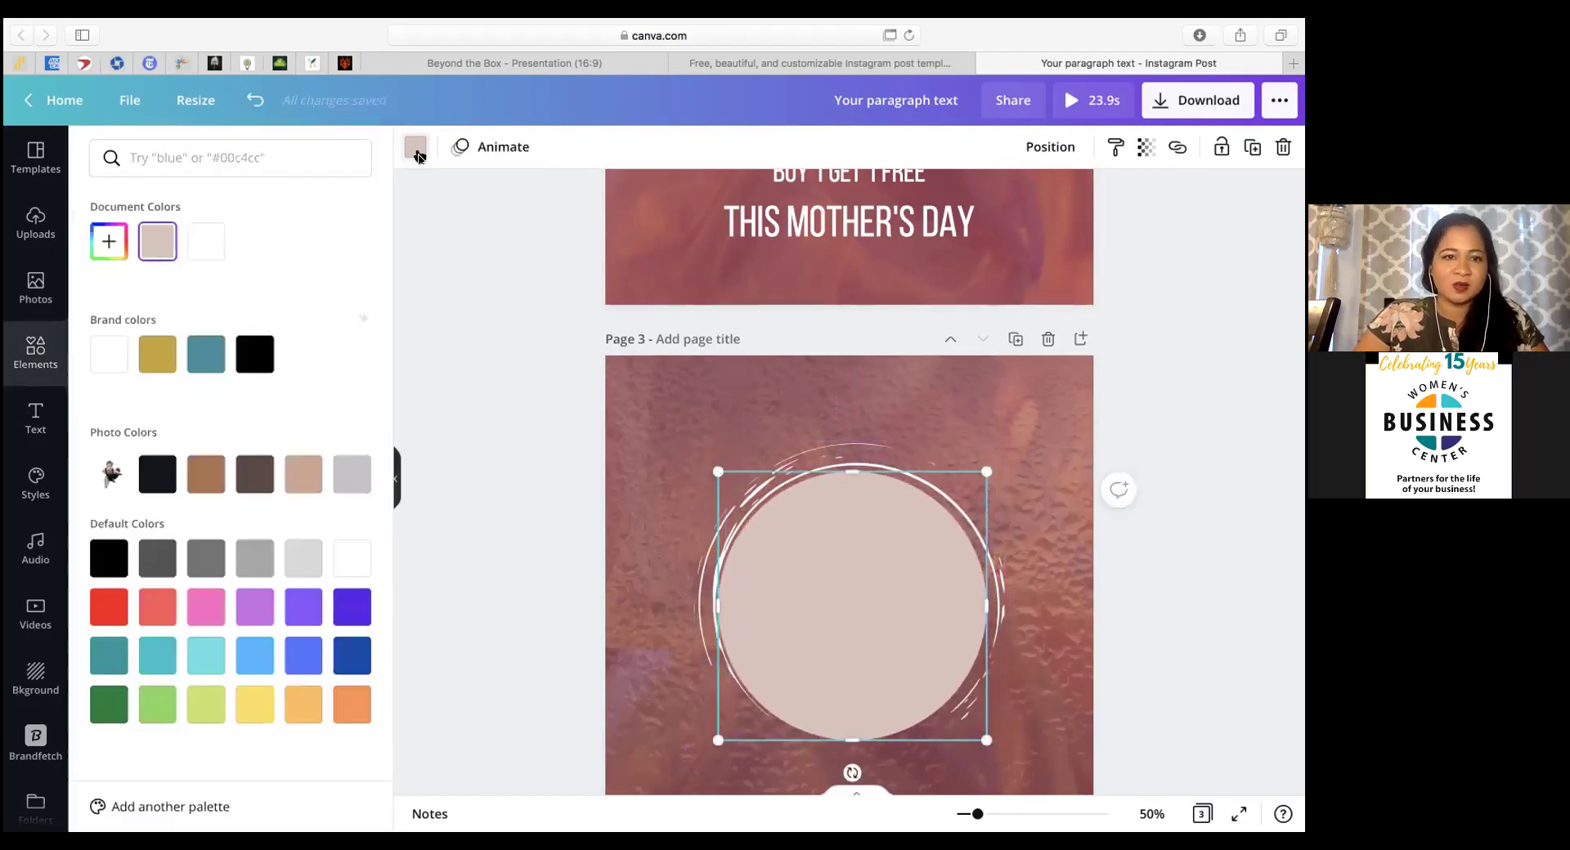
pyautogui.click(213, 246)
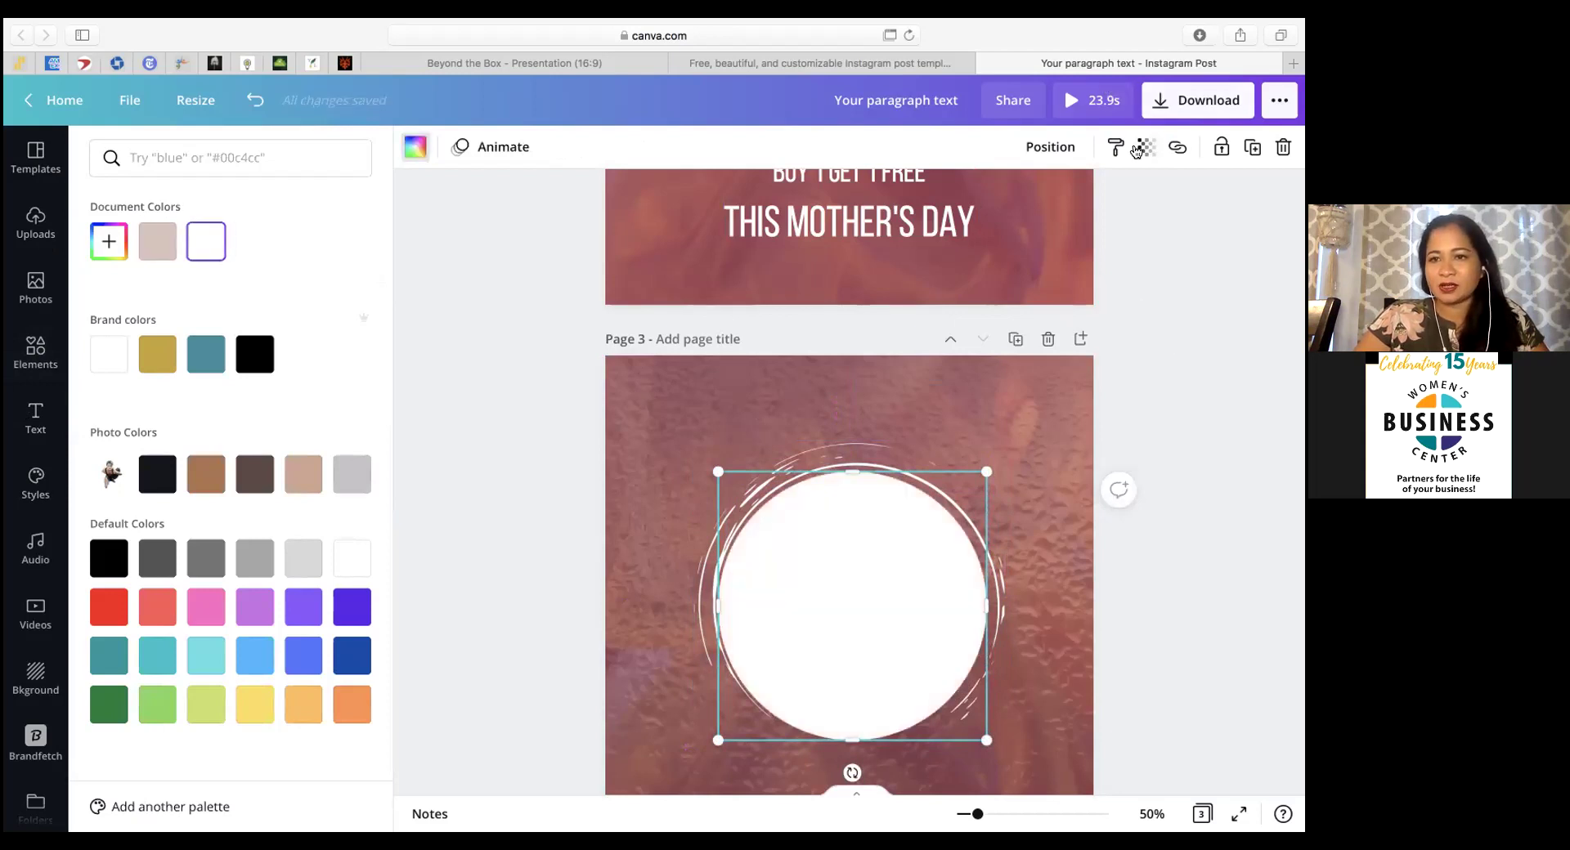
# Step: Send the white circle backward behind the woman and the ring, and compare the layout with the Hot Yoga design on page 1
pyautogui.click(1050, 147)
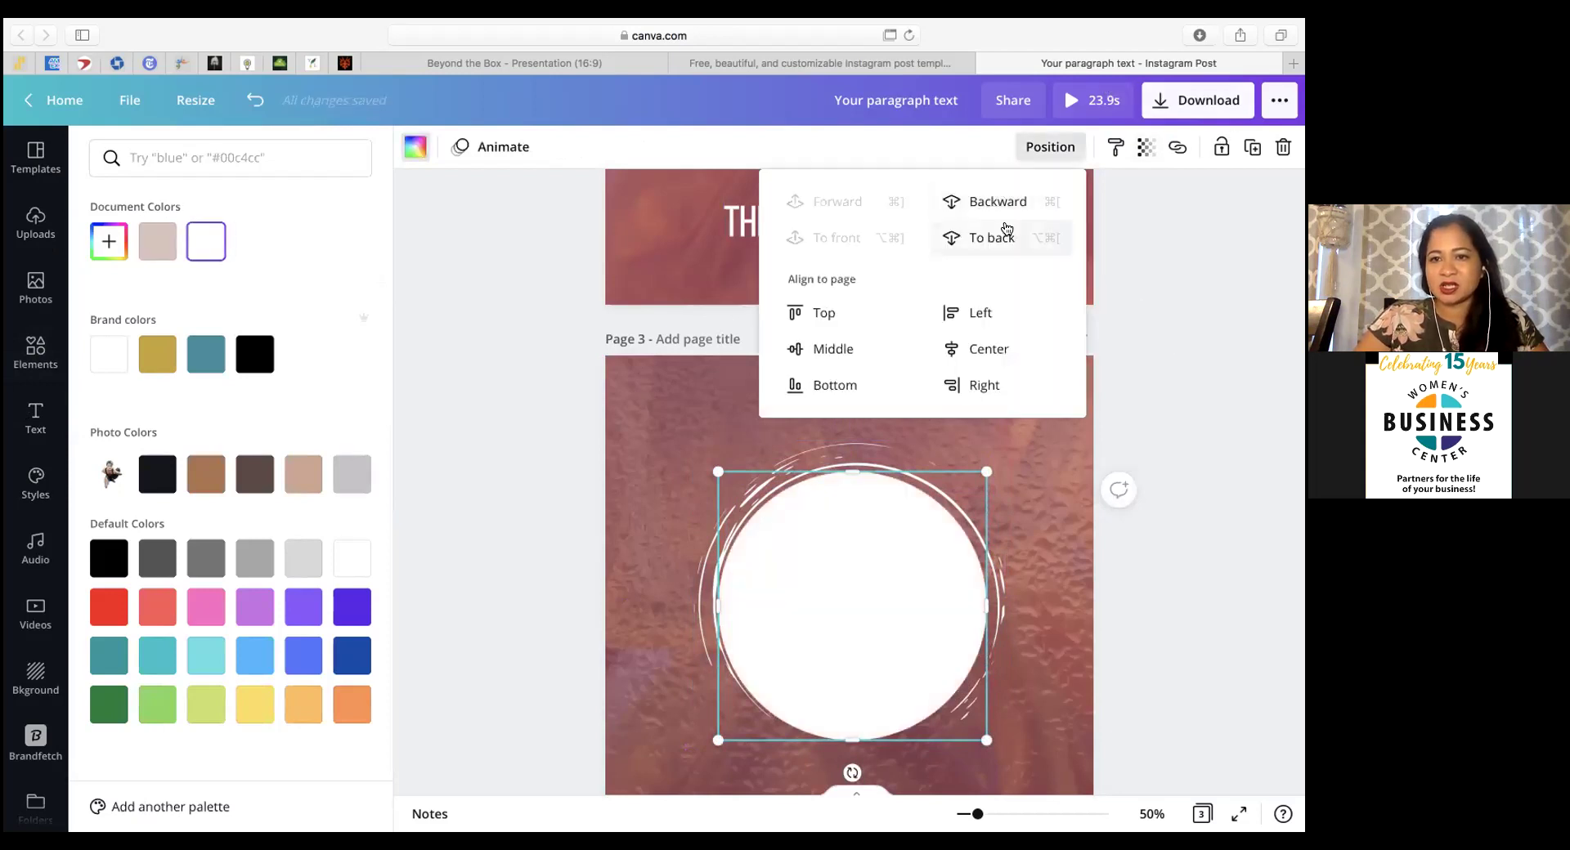
pyautogui.click(1006, 219)
pyautogui.click(1006, 219)
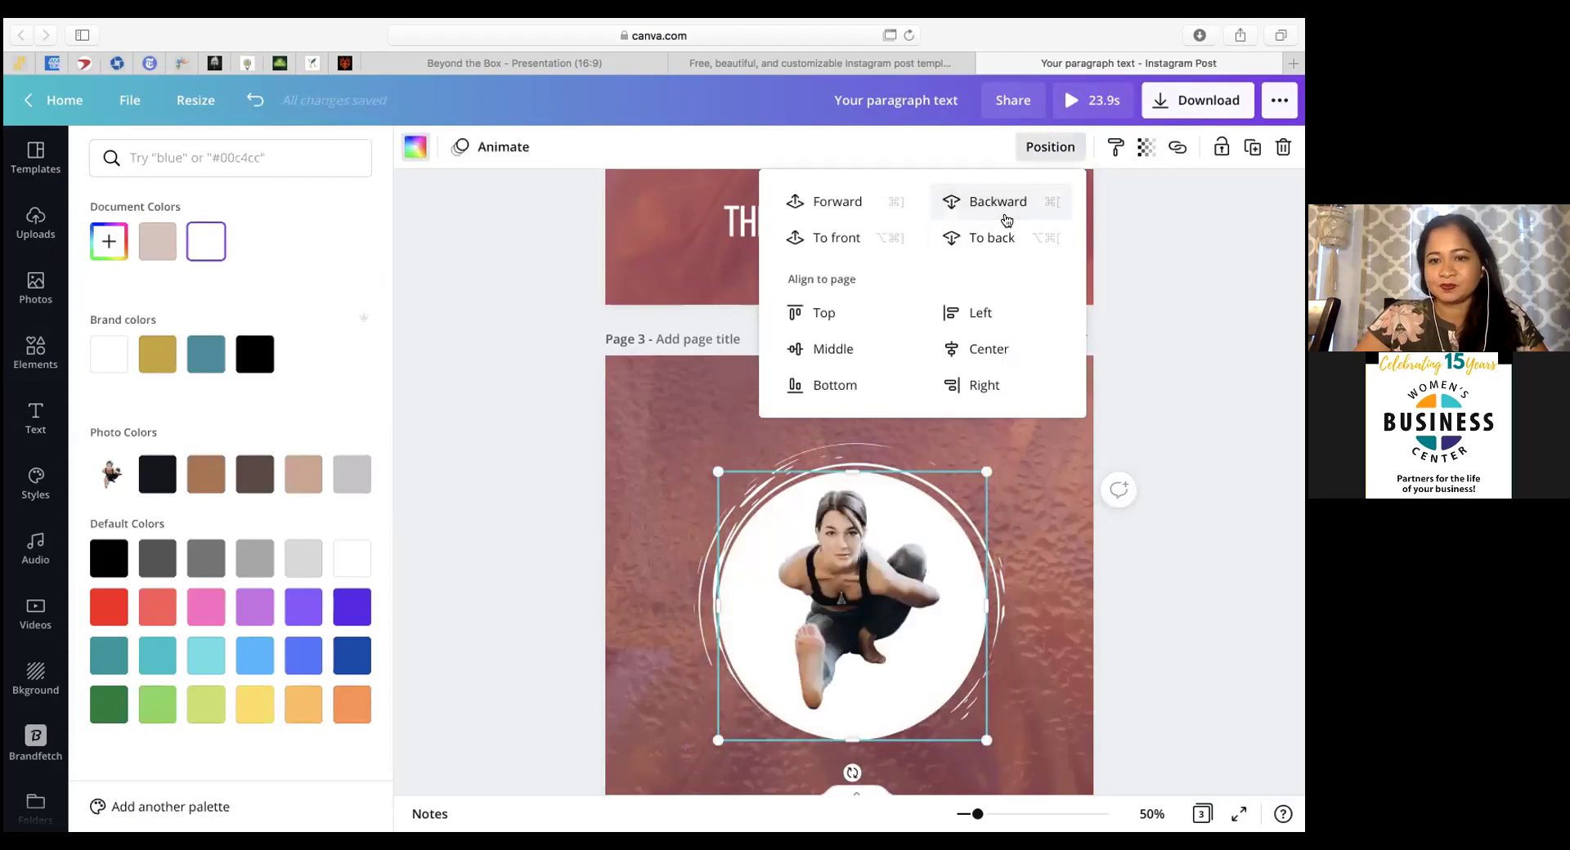
pyautogui.scroll(5, 1006, 525)
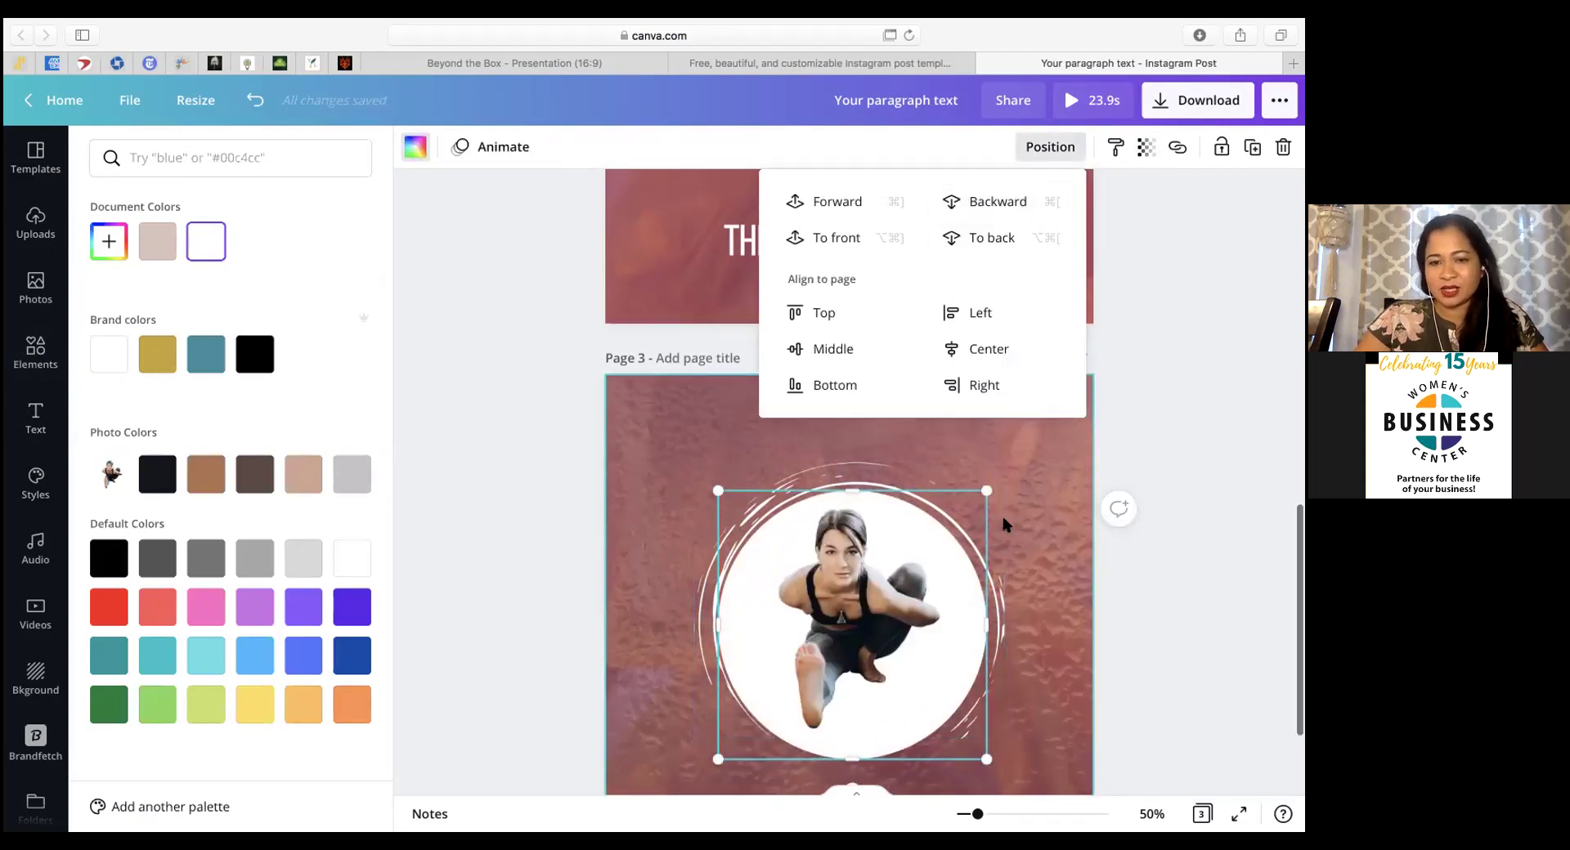
pyautogui.scroll(6, 1006, 524)
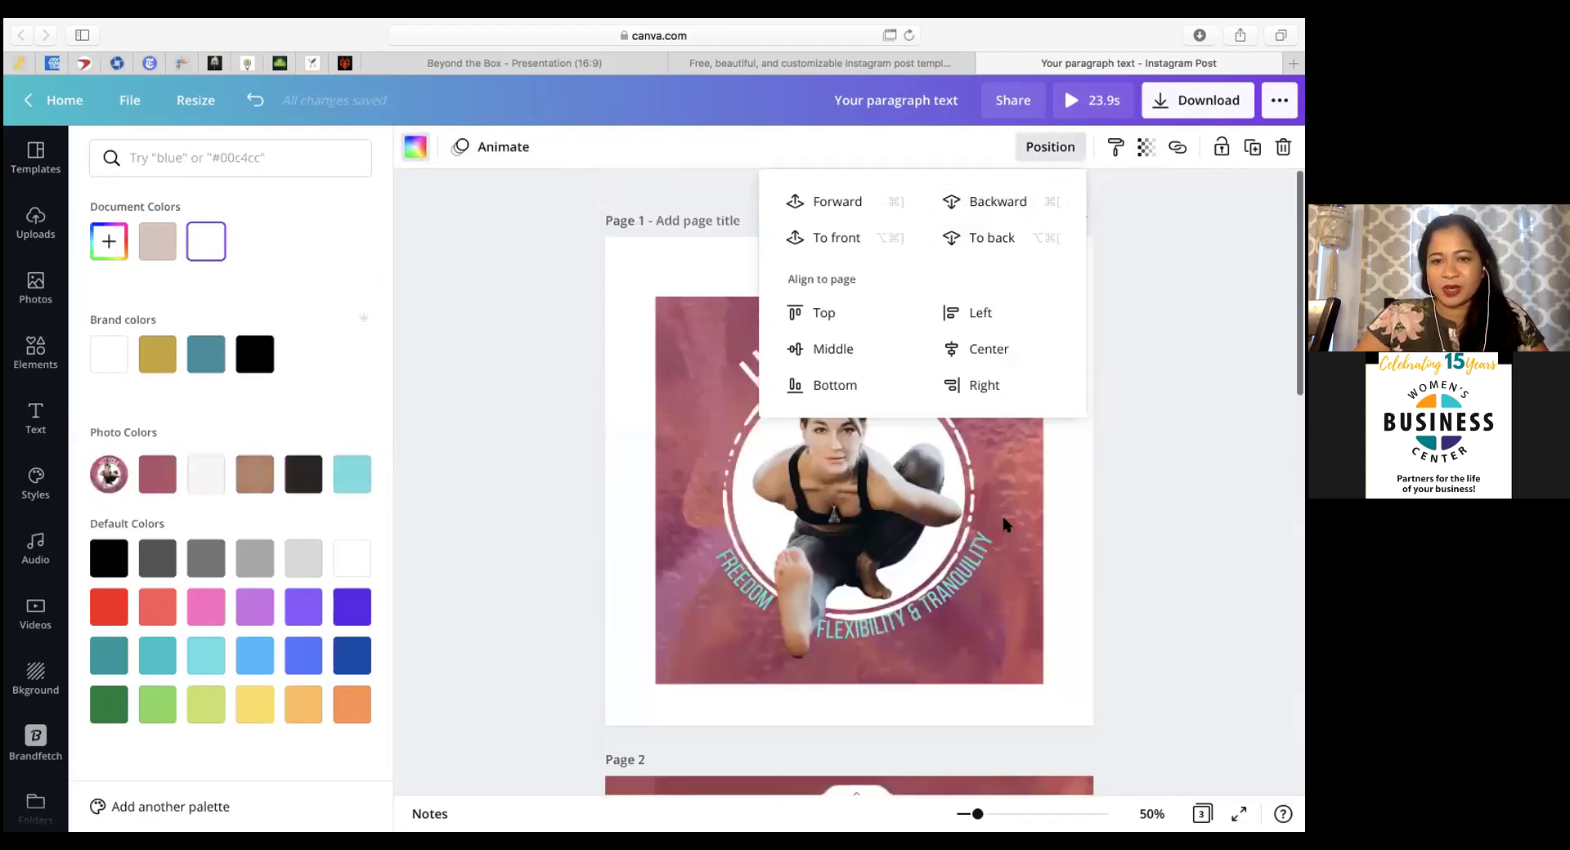
pyautogui.click(549, 417)
# Step: Move the brushed ring upward off the white circle and the woman's photo to the lower-left corner of page 3
pyautogui.scroll(-15, 547, 417)
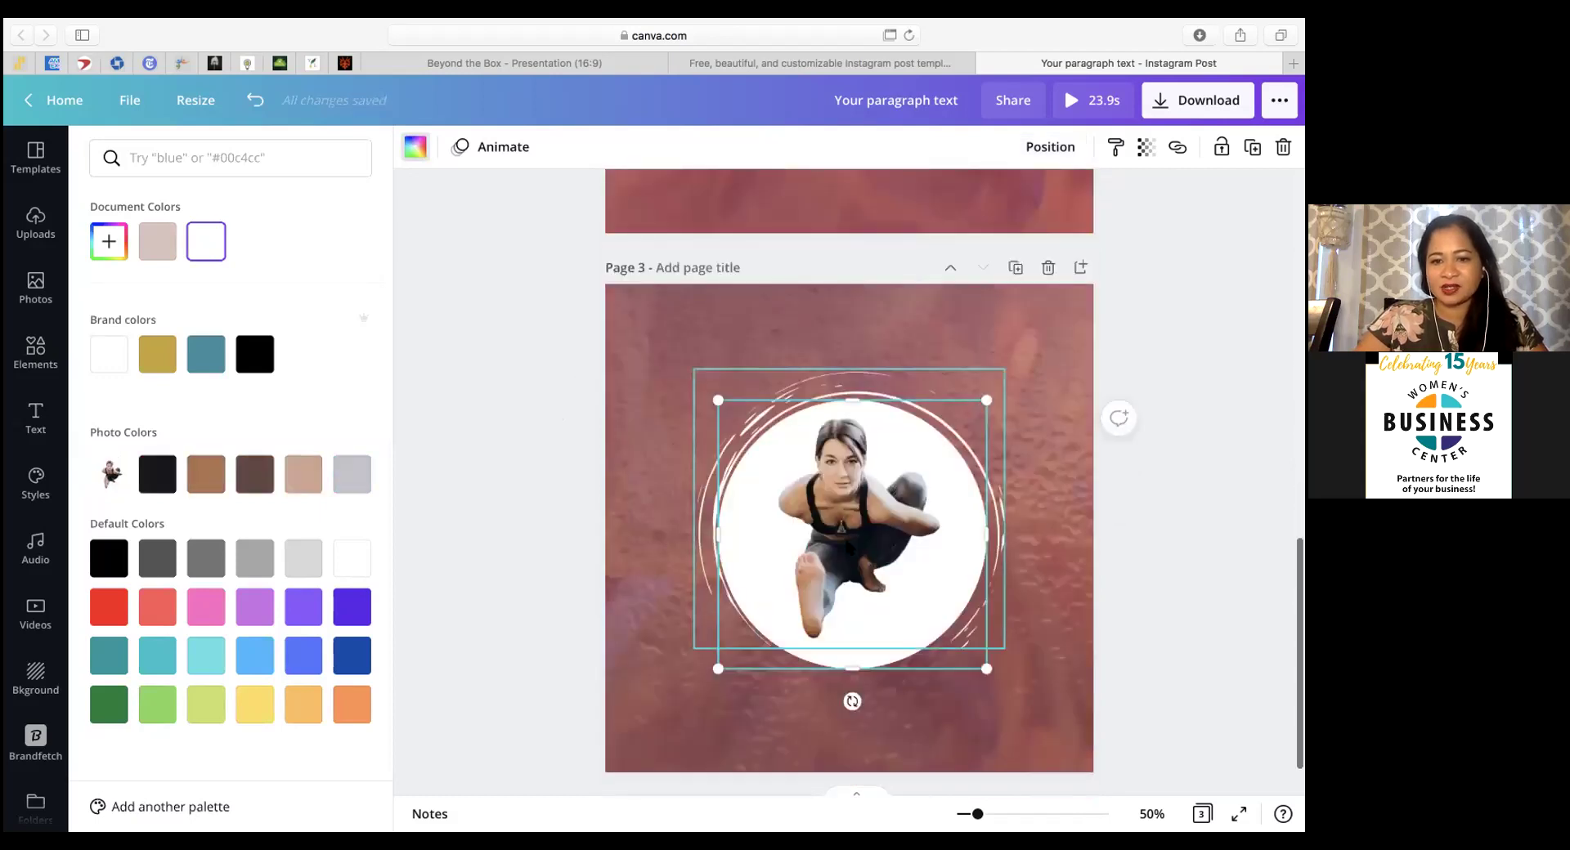
pyautogui.click(791, 550)
pyautogui.moveTo(790, 550); pyautogui.dragTo(738, 654)
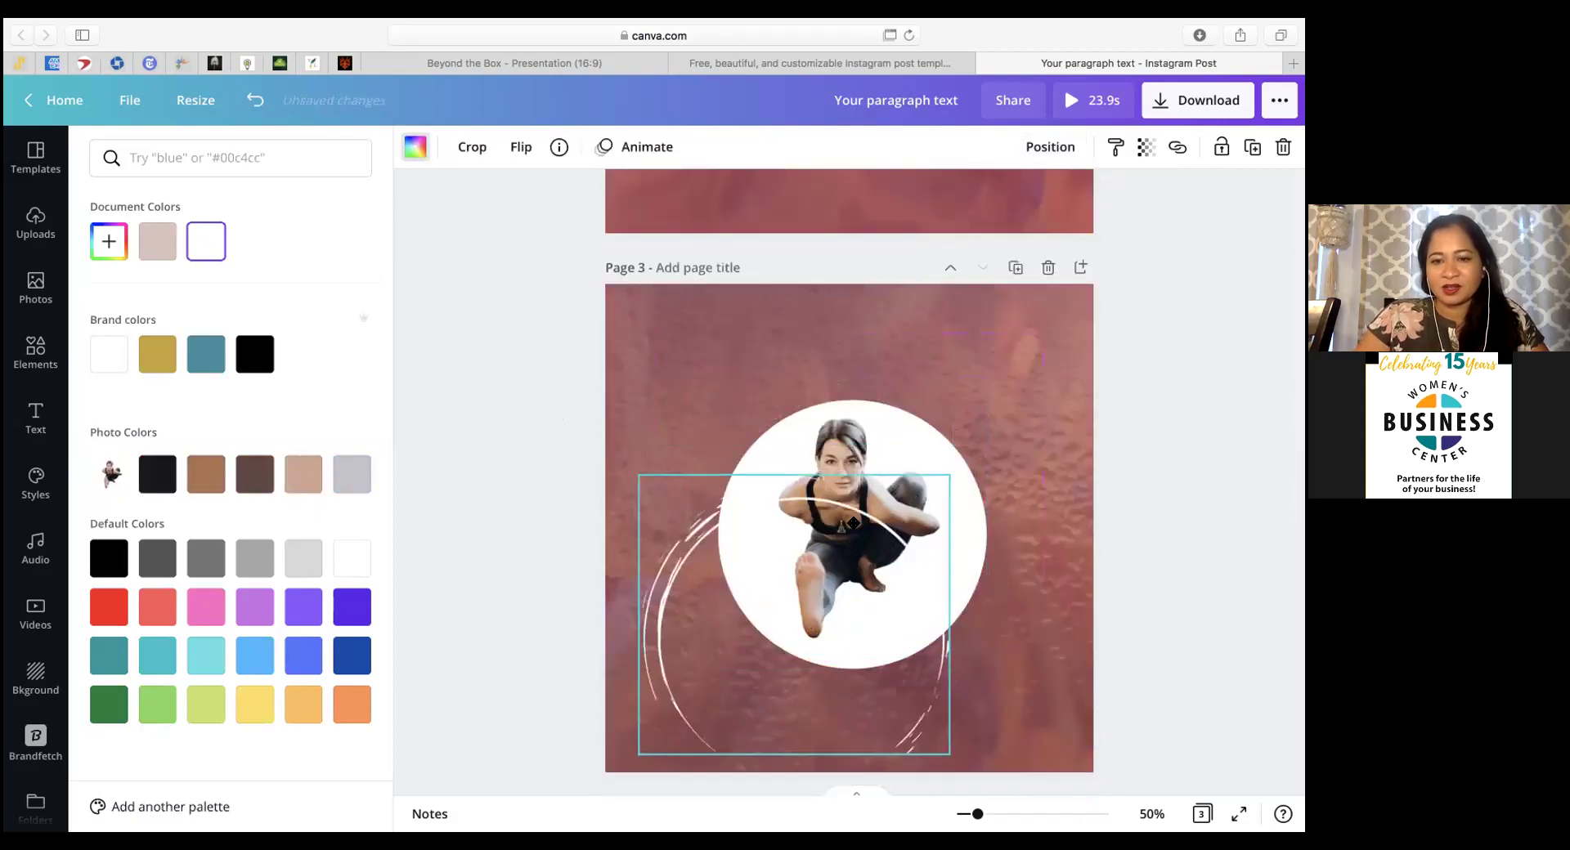
pyautogui.moveTo(889, 378); pyautogui.dragTo(847, 467)
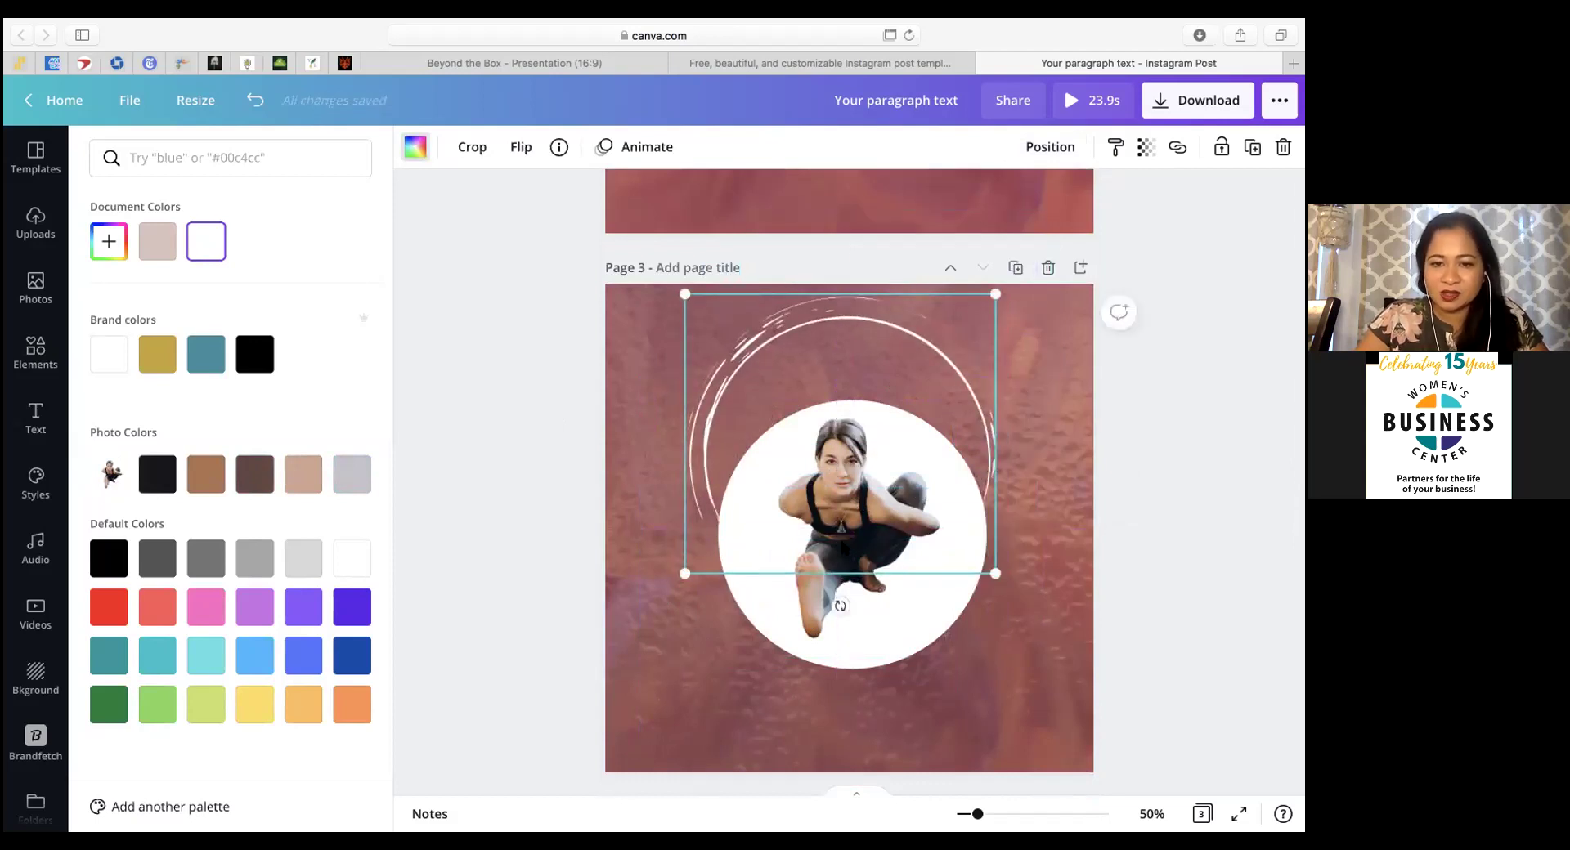
pyautogui.moveTo(803, 619); pyautogui.dragTo(605, 796)
# Step: Shift the brushed ring up and to the left, and enlarge it so that it extends well beyond the white circle
pyautogui.click(837, 538)
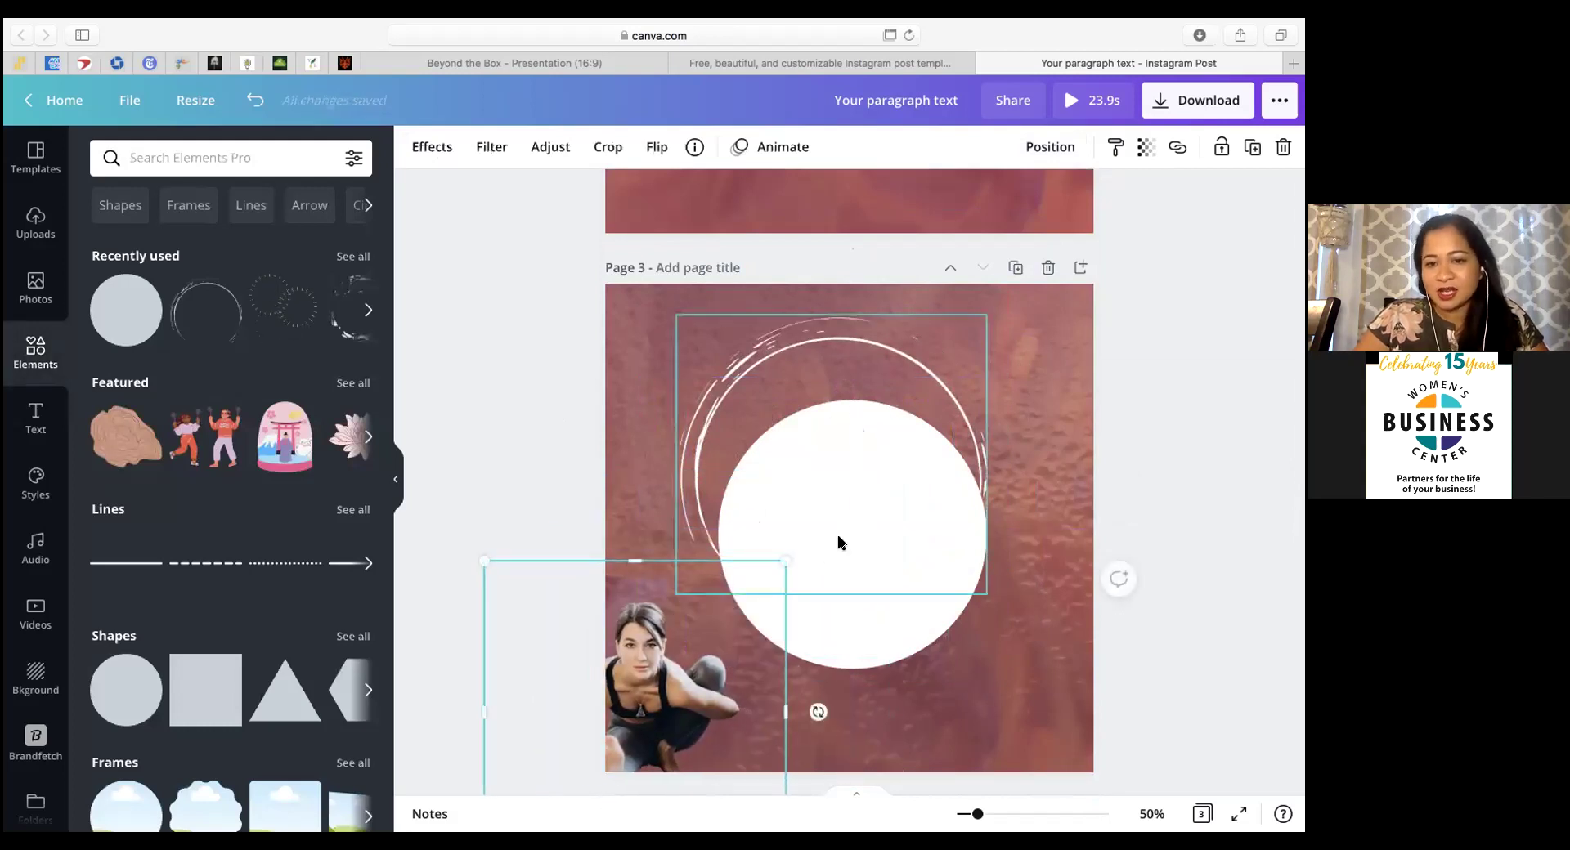
pyautogui.moveTo(842, 543)
pyautogui.mouseDown()
pyautogui.moveTo(872, 540)
pyautogui.moveTo(822, 528)
pyautogui.mouseUp()
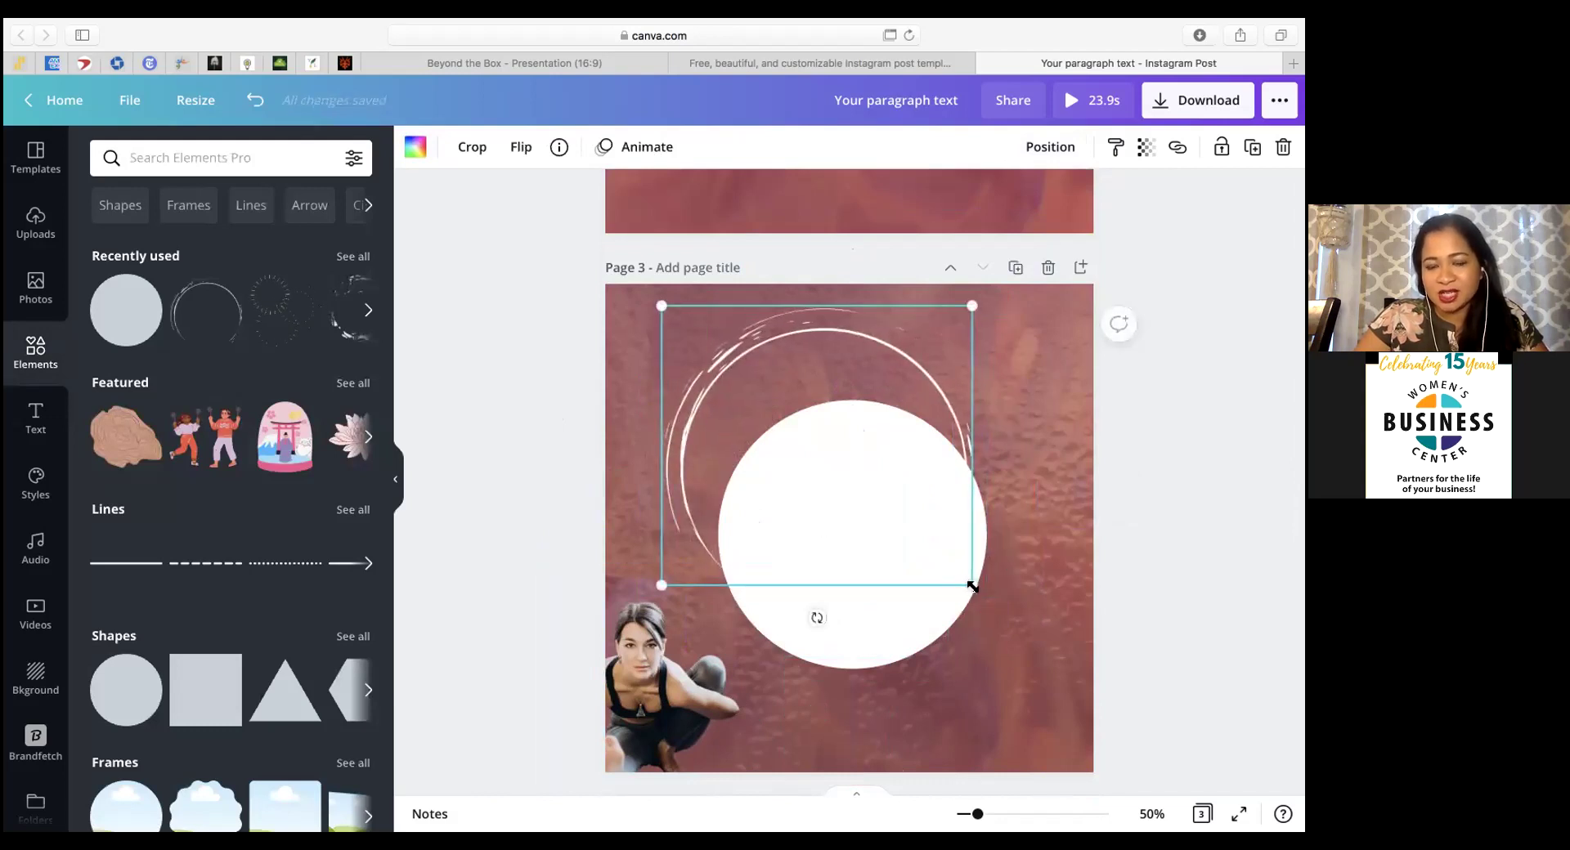
pyautogui.moveTo(1031, 623)
pyautogui.mouseDown()
pyautogui.moveTo(1017, 638)
pyautogui.moveTo(1104, 684)
pyautogui.moveTo(1016, 648)
pyautogui.mouseUp()
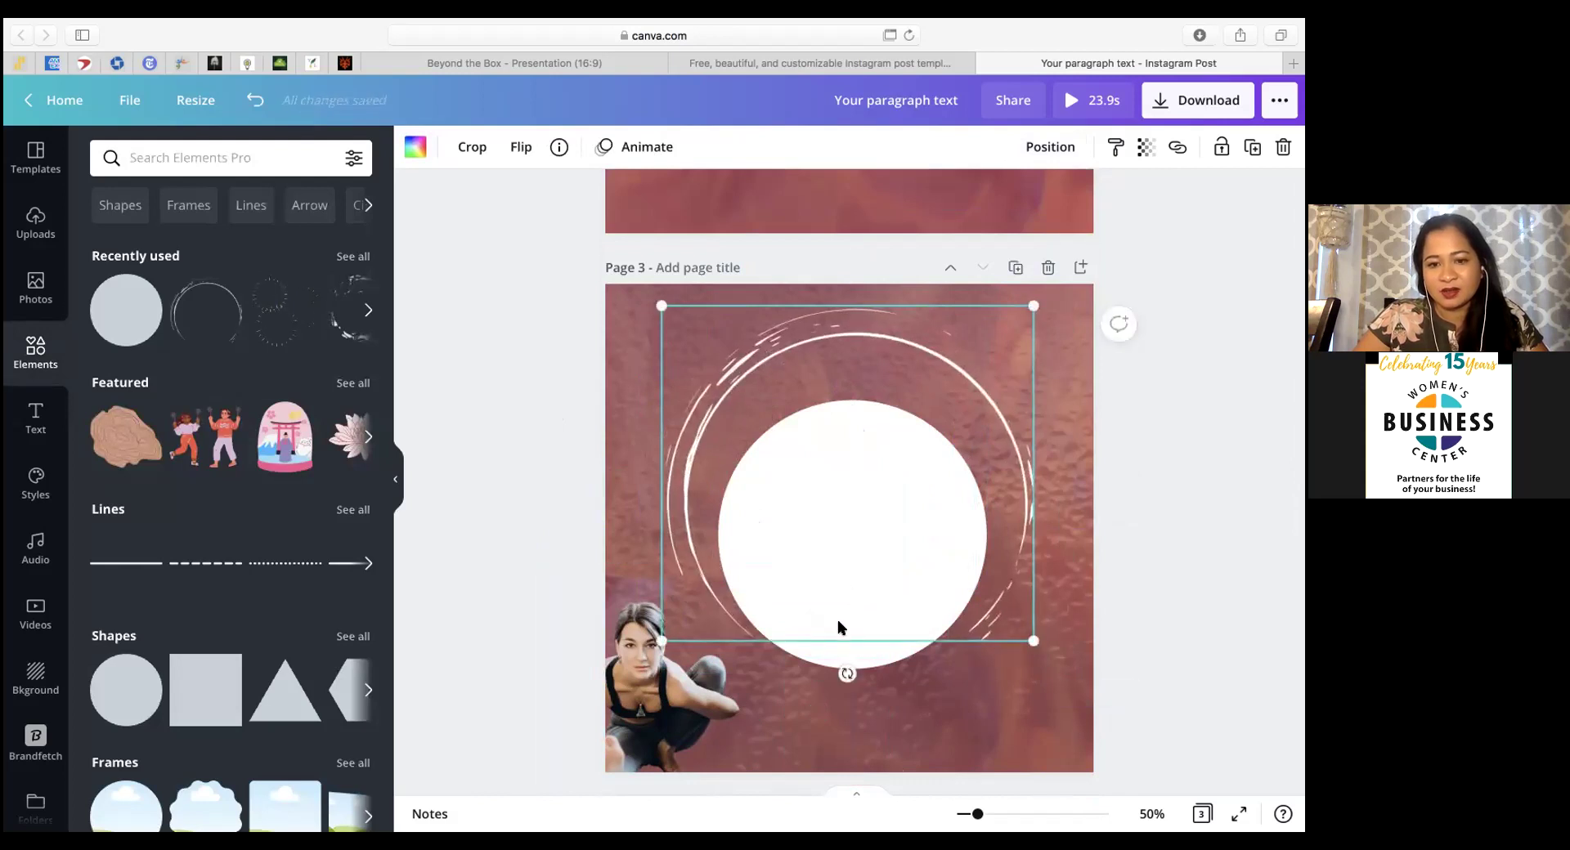
# Step: Enlarge the white circle toward the upper left, and reposition and enlarge the brushed ring so that it surrounds the circle
pyautogui.click(845, 656)
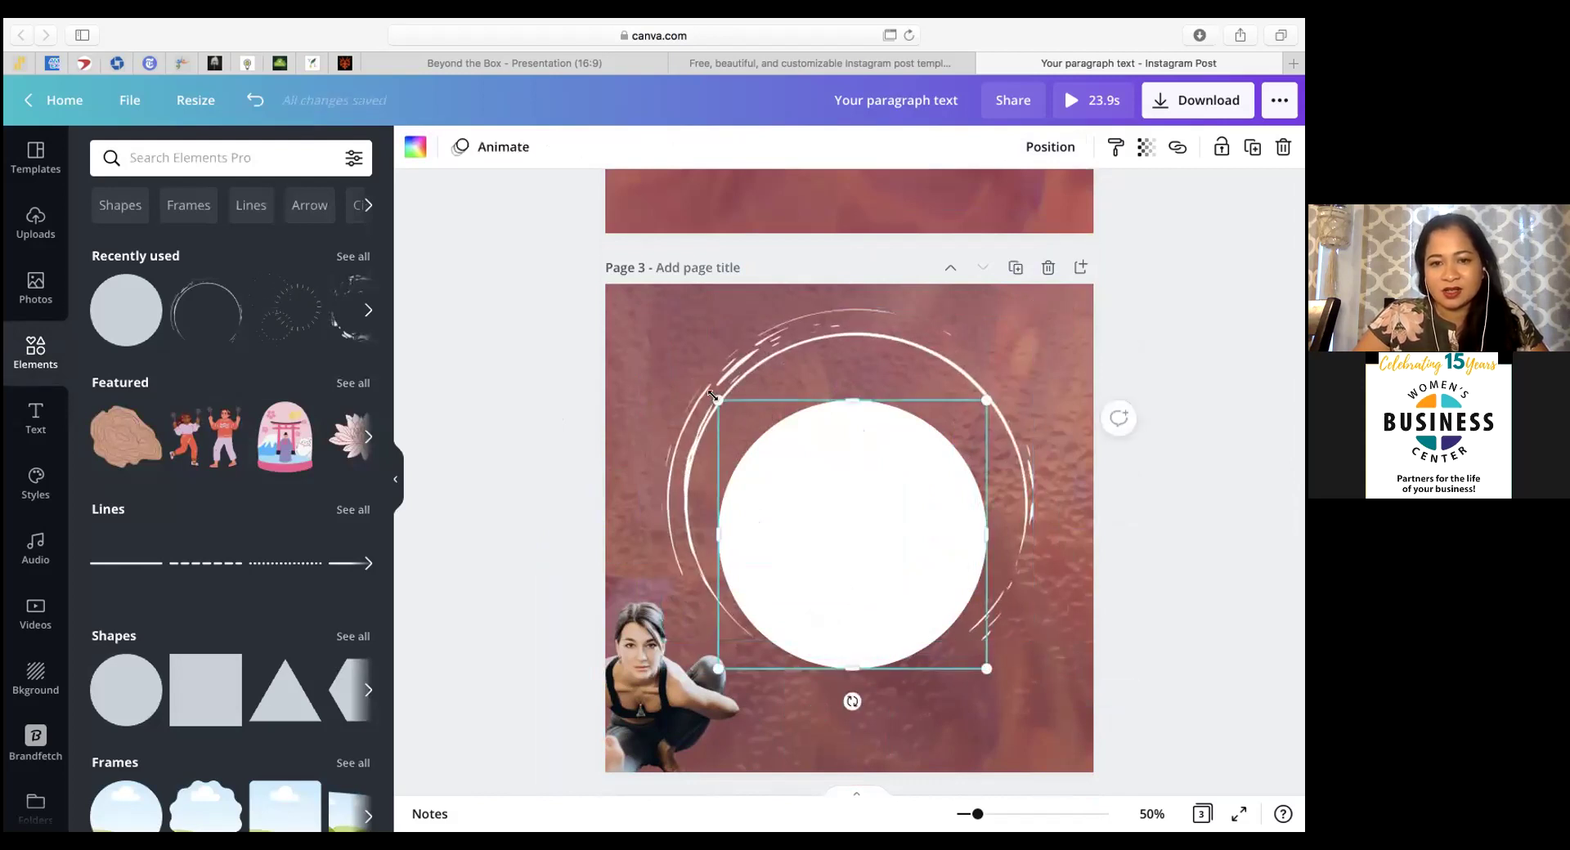
pyautogui.moveTo(665, 354); pyautogui.dragTo(658, 341)
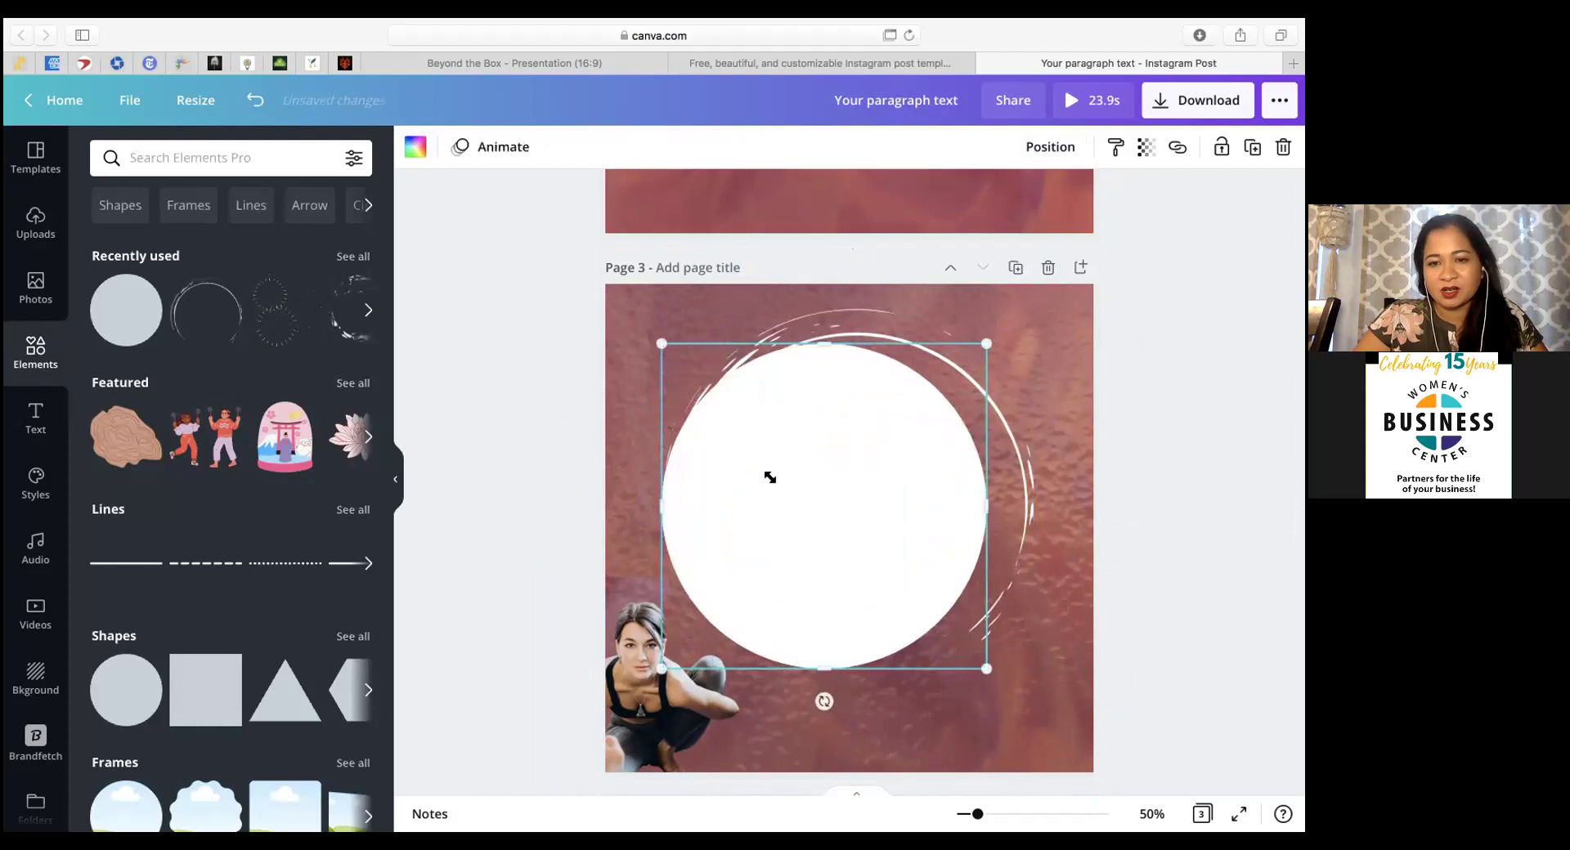
pyautogui.click(801, 497)
pyautogui.moveTo(815, 502); pyautogui.dragTo(769, 499)
pyautogui.moveTo(995, 614)
pyautogui.mouseDown()
pyautogui.moveTo(1028, 691)
pyautogui.moveTo(973, 618)
pyautogui.moveTo(994, 639)
pyautogui.mouseUp()
pyautogui.click(993, 640)
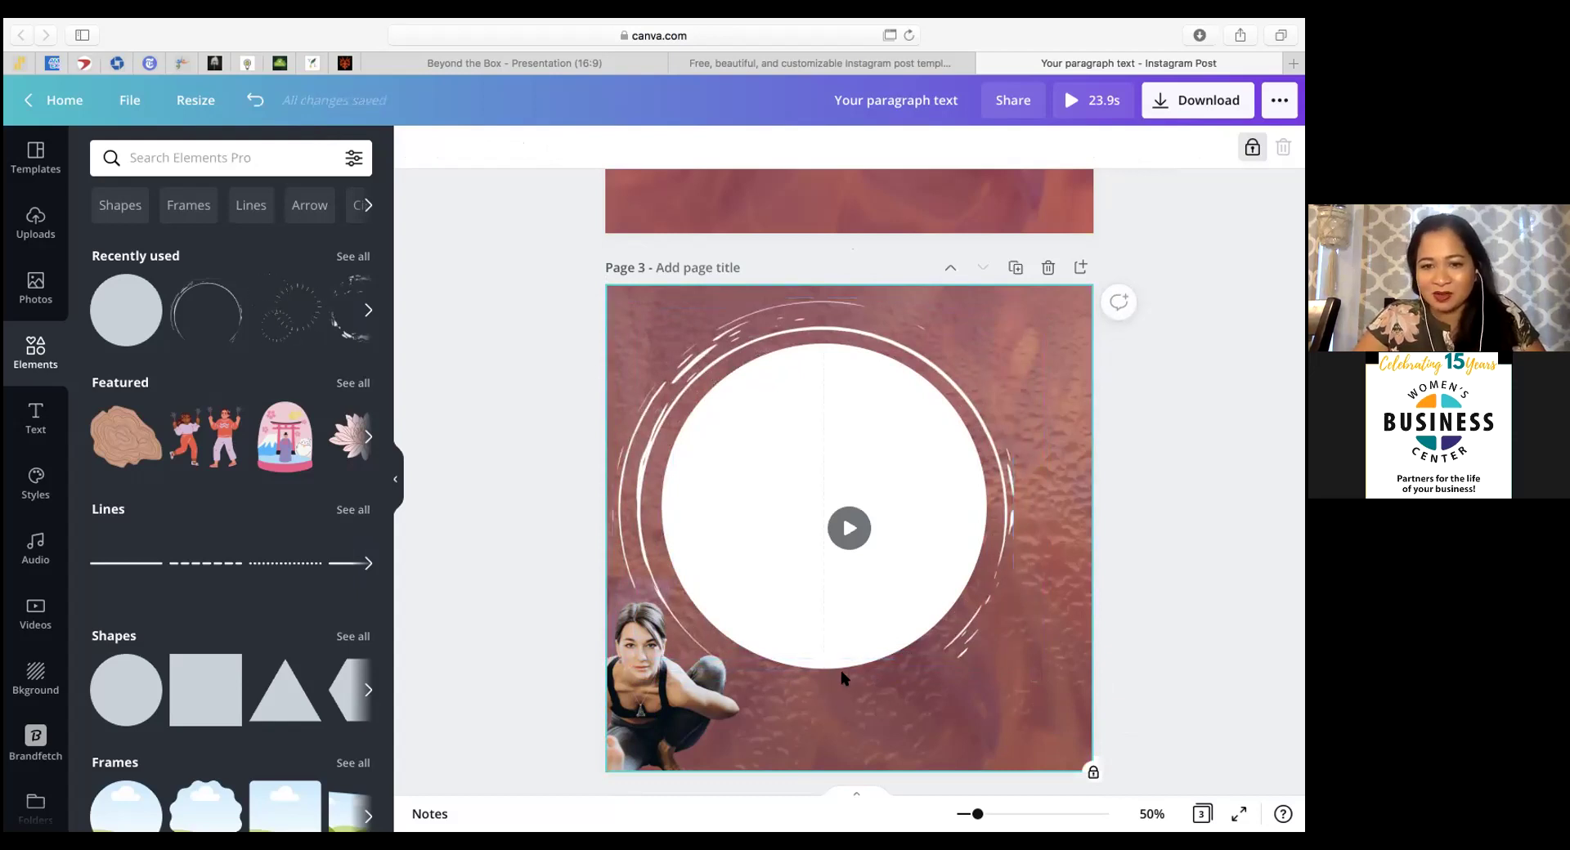
# Step: Enlarge the white circle slightly toward the lower left so that it fills more of the brushed ring
pyautogui.click(843, 625)
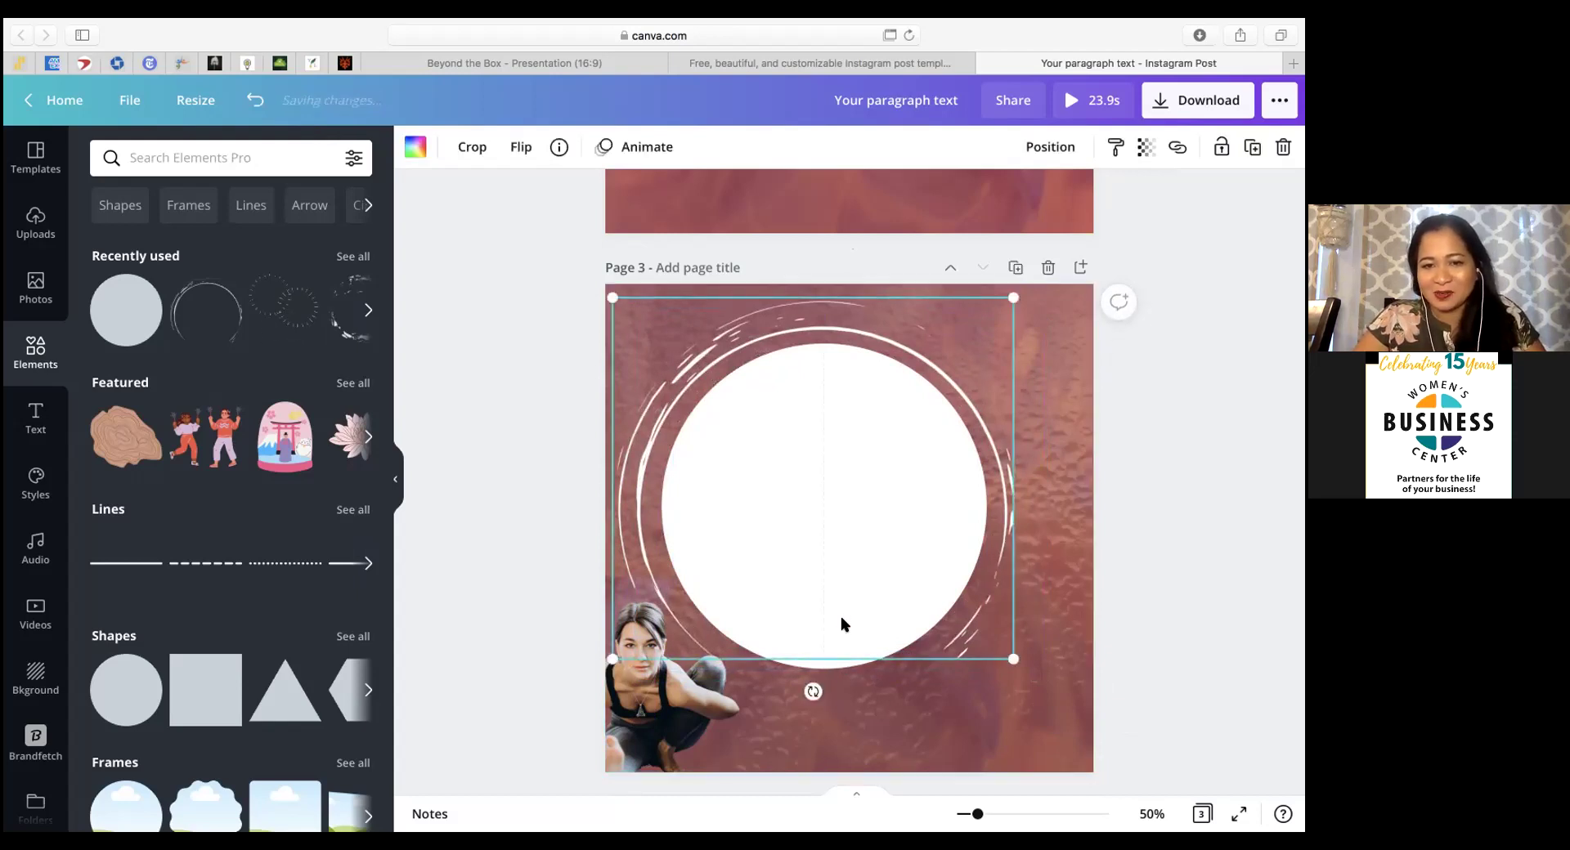
pyautogui.click(832, 673)
pyautogui.click(834, 664)
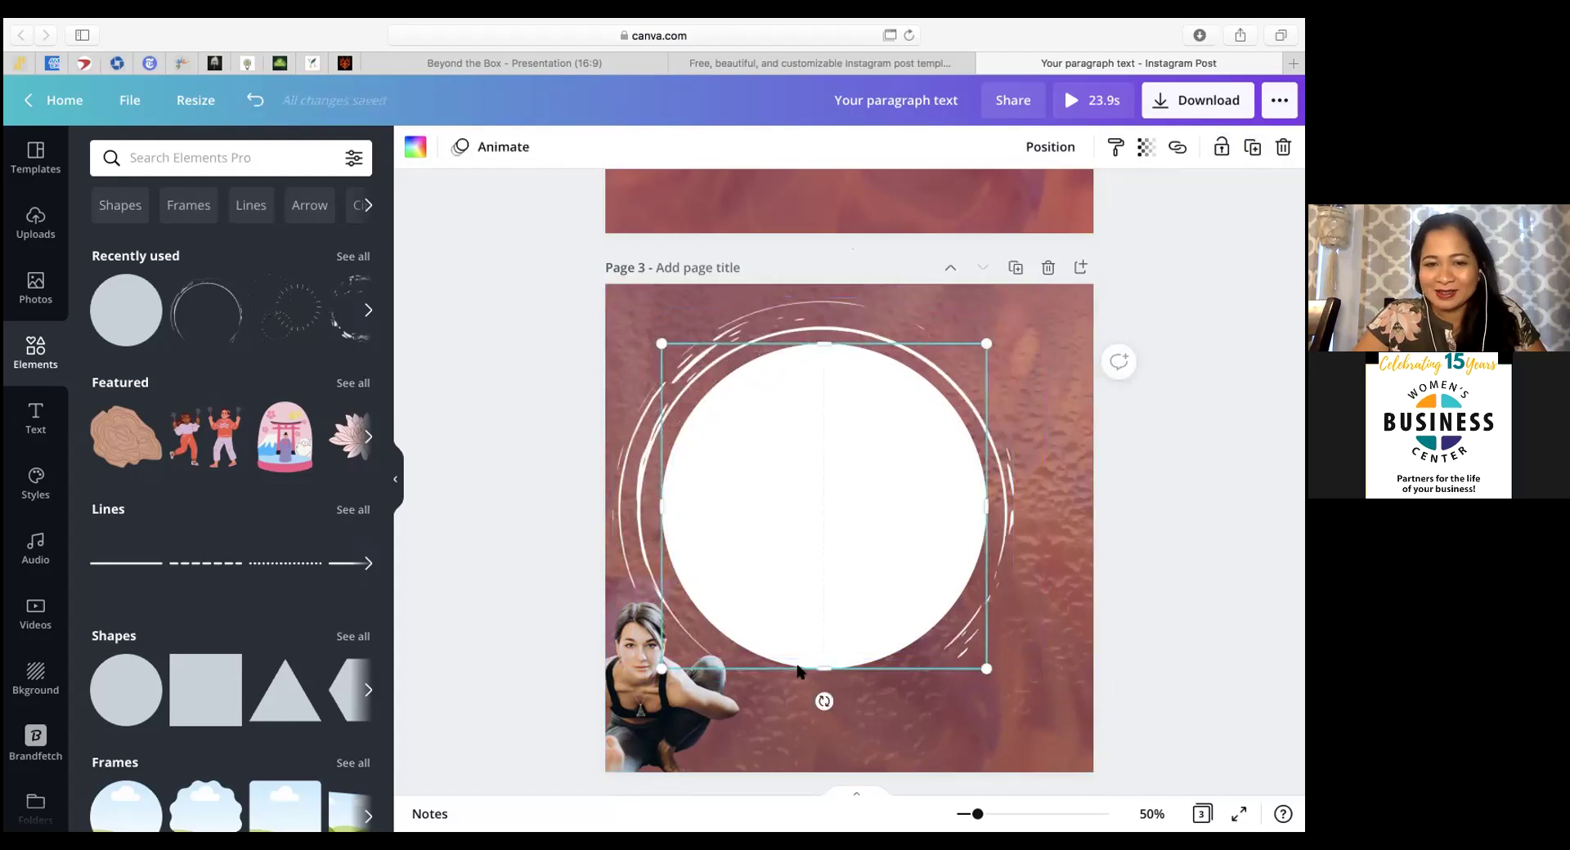
pyautogui.moveTo(650, 671); pyautogui.dragTo(640, 679)
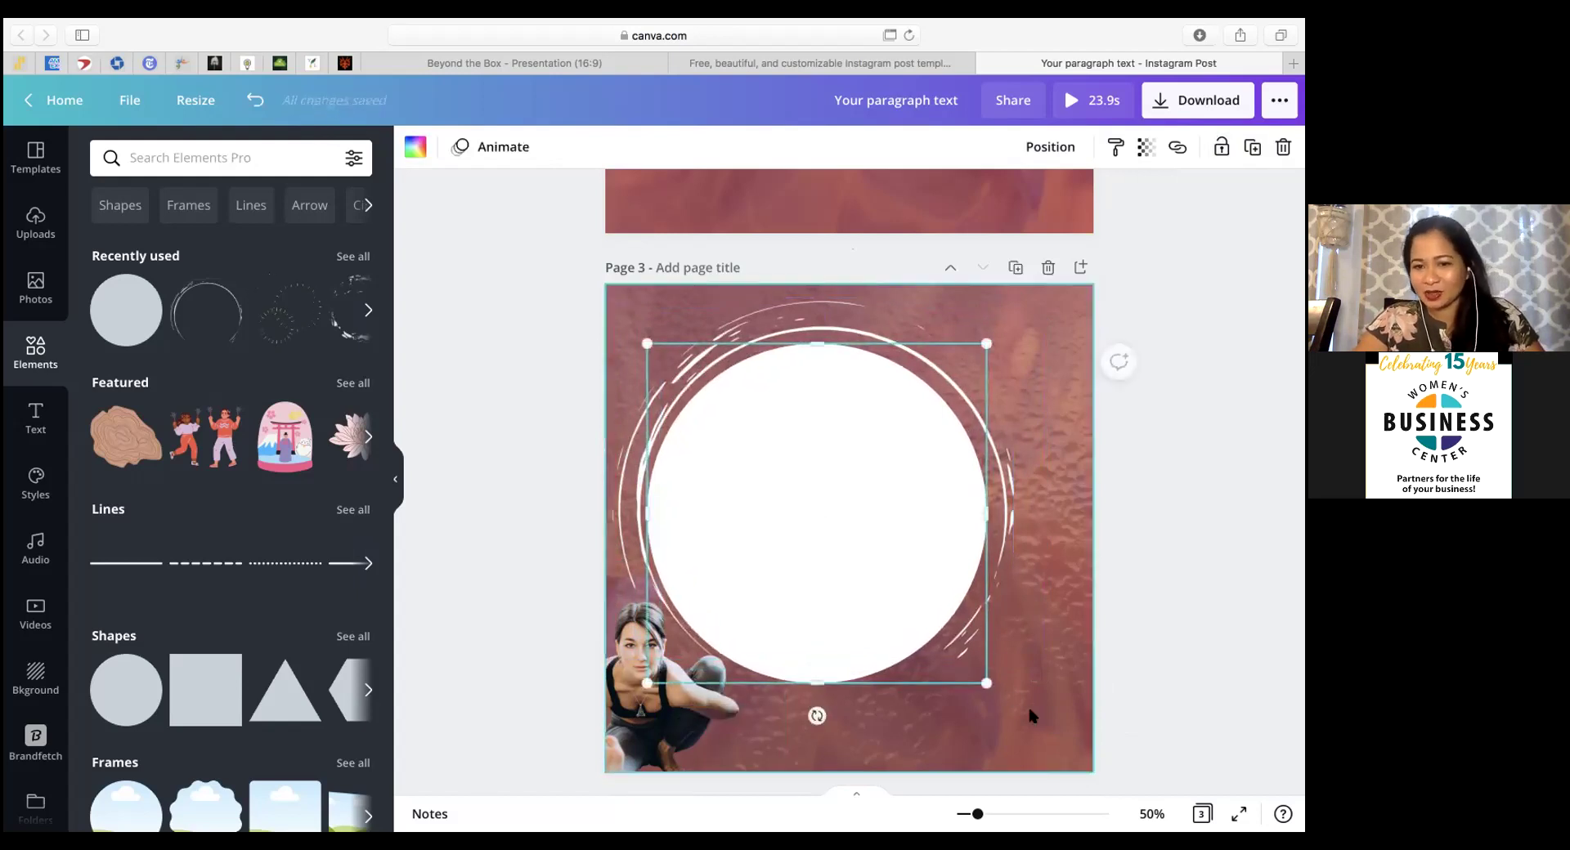
pyautogui.click(1027, 715)
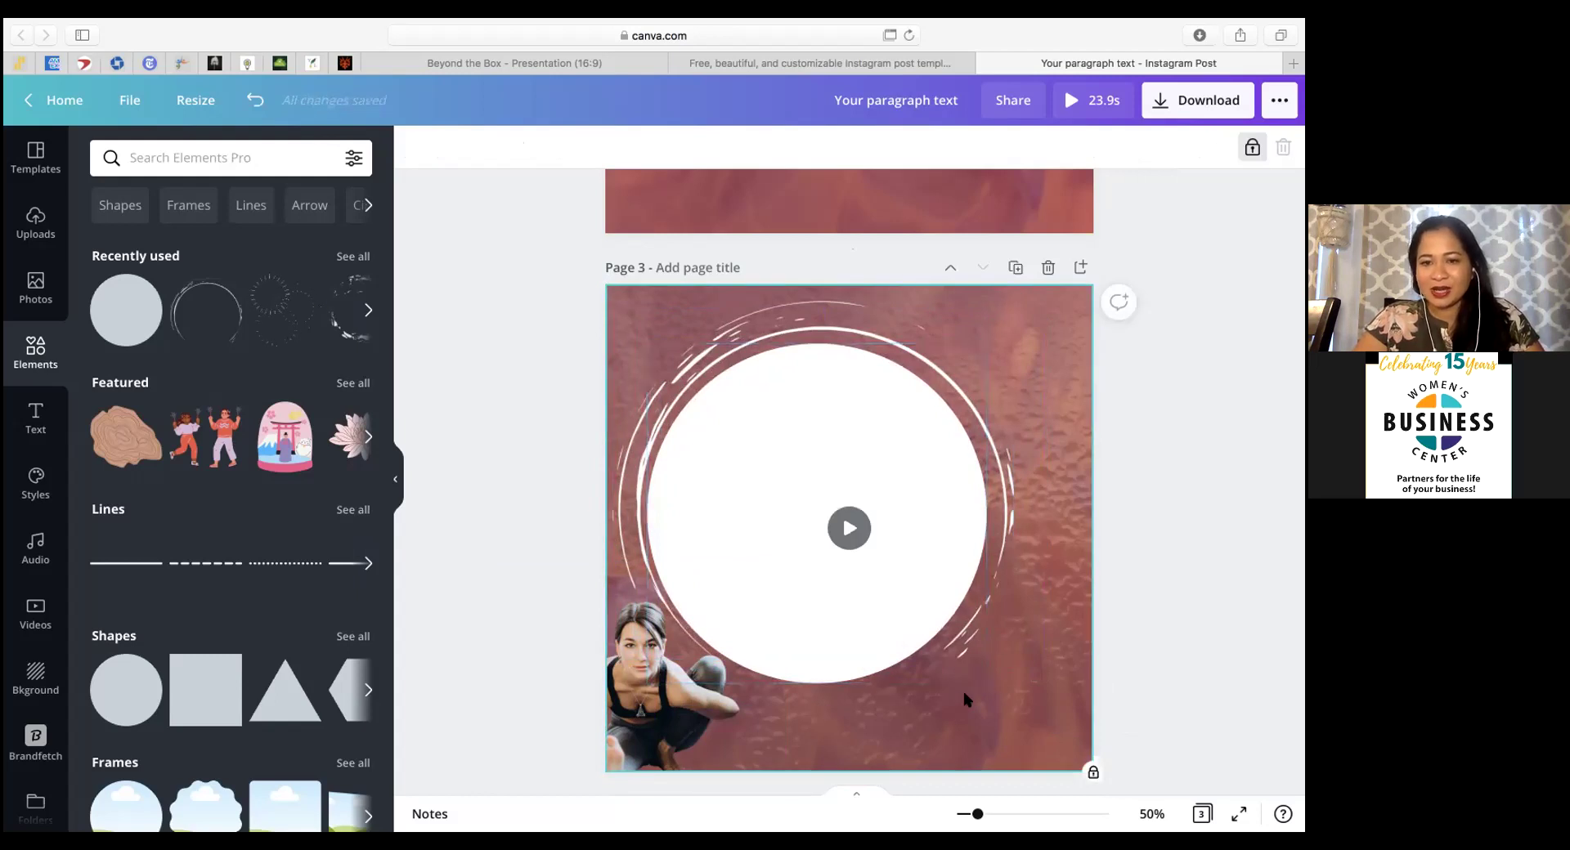
# Step: Group the brushed ring with the white circle and move the group to the middle of page 3
pyautogui.click(926, 650)
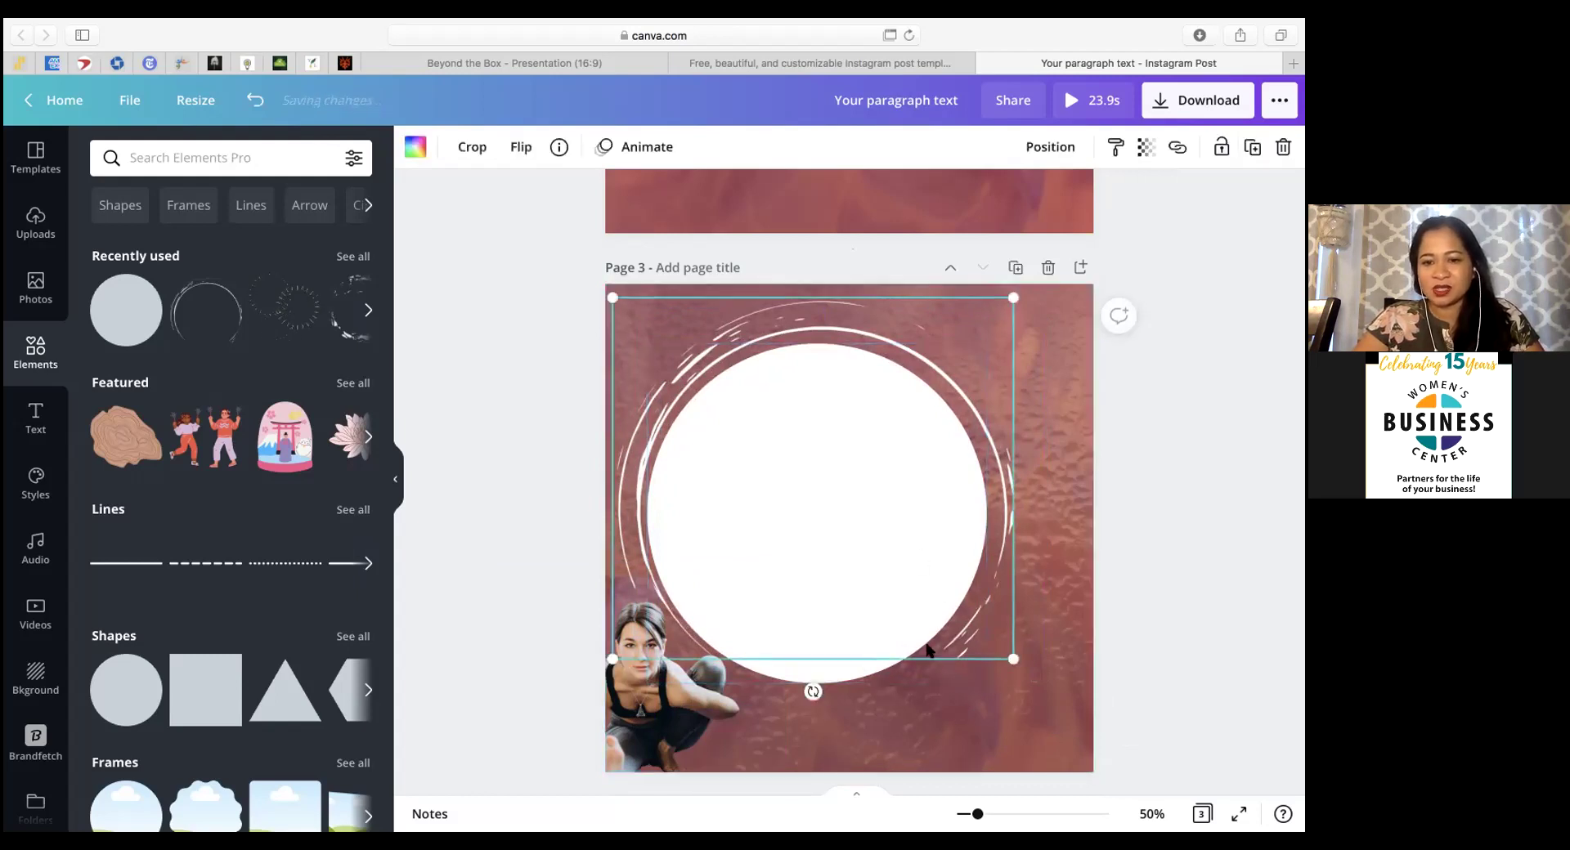
pyautogui.keyDown('shift'); pyautogui.click(899, 677); pyautogui.keyUp('shift')
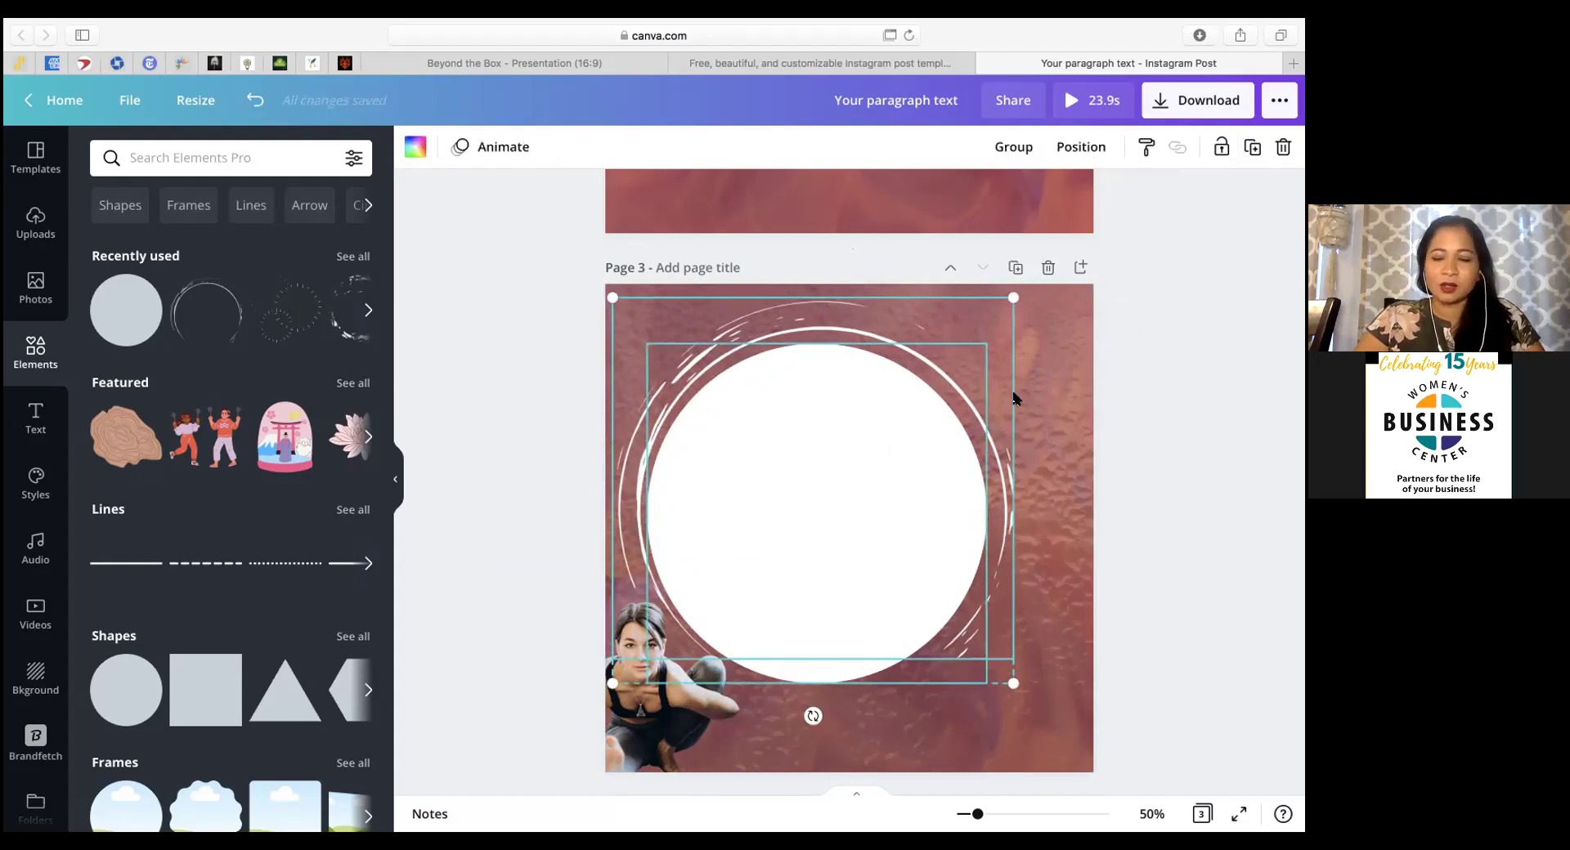
pyautogui.click(1017, 149)
pyautogui.moveTo(838, 442); pyautogui.dragTo(876, 477)
# Step: Move the woman's photo onto the white circle and enlarge it until her foot extends past the circle's lower edge
pyautogui.moveTo(650, 735); pyautogui.dragTo(869, 575)
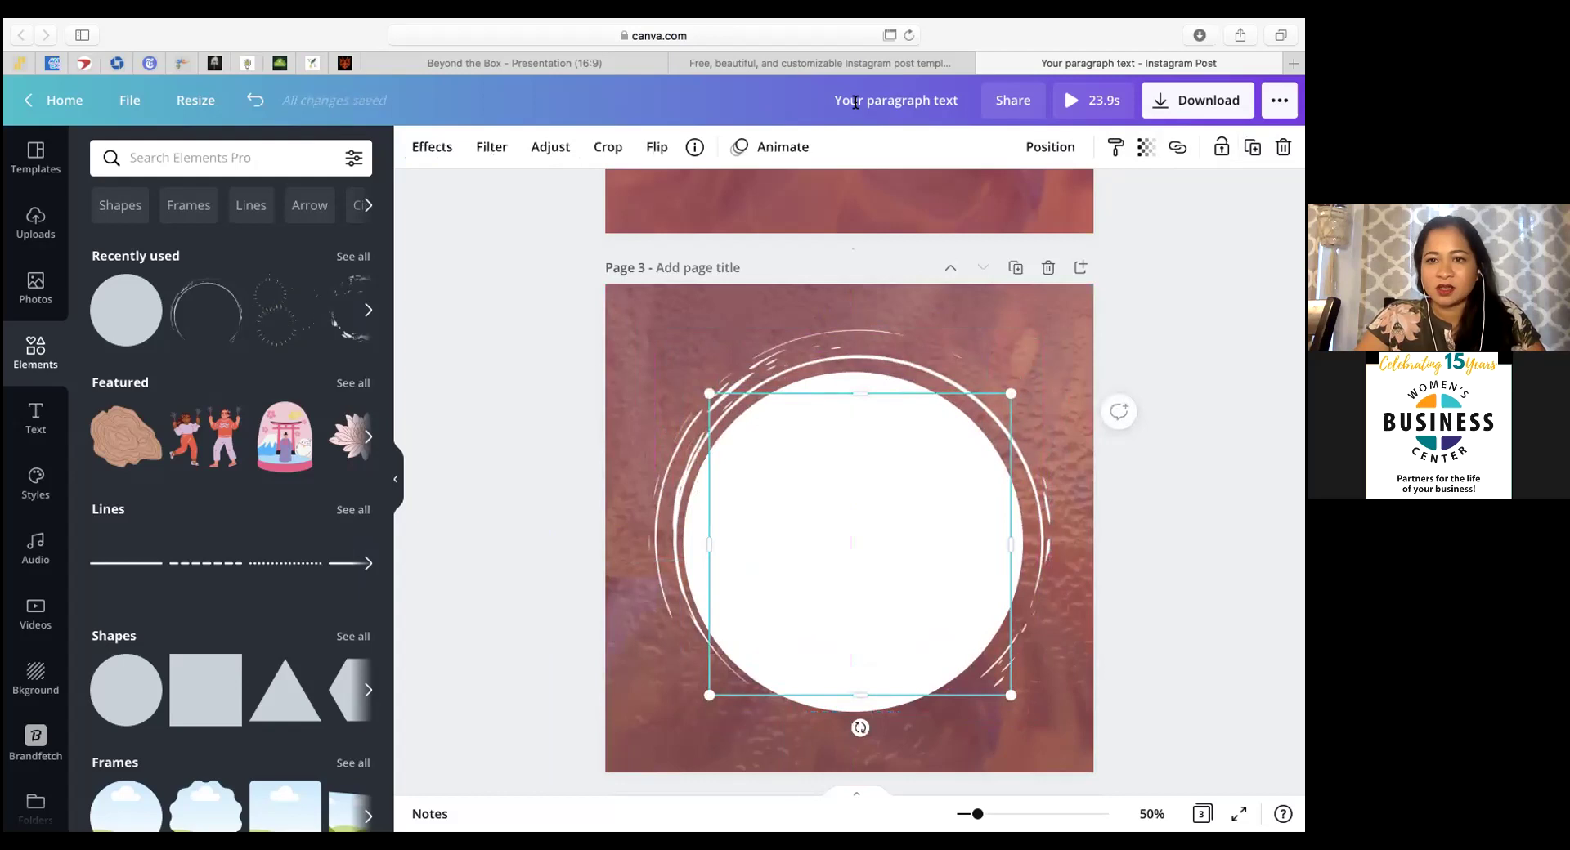
pyautogui.click(1063, 145)
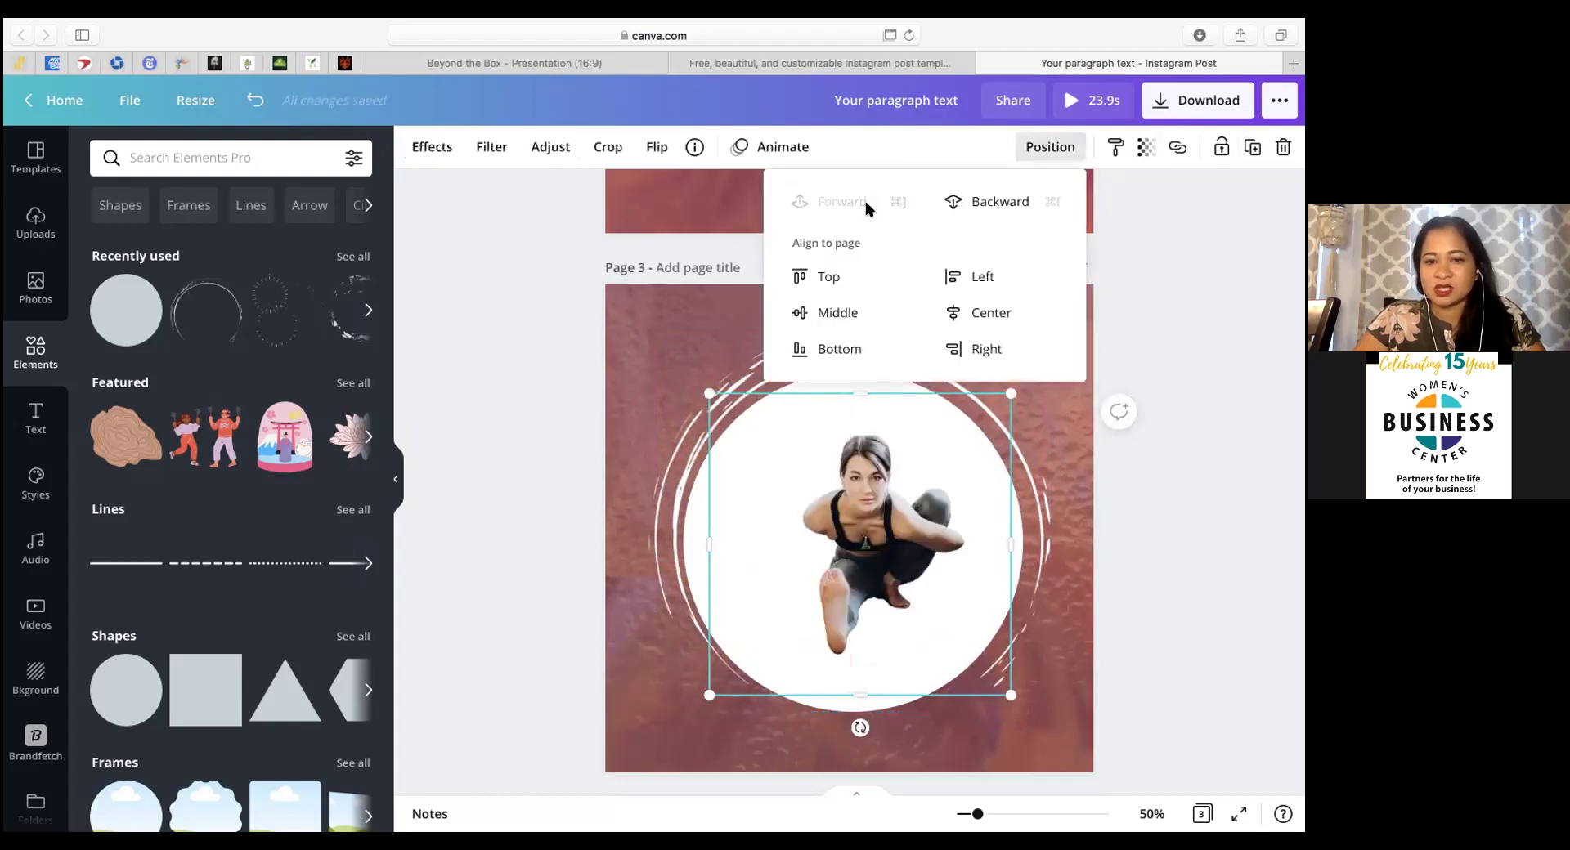
pyautogui.moveTo(711, 694); pyautogui.dragTo(576, 797)
pyautogui.moveTo(797, 636); pyautogui.dragTo(843, 569)
pyautogui.moveTo(557, 800); pyautogui.dragTo(575, 804)
pyautogui.moveTo(841, 556)
pyautogui.mouseDown()
pyautogui.moveTo(858, 543)
pyautogui.moveTo(844, 550)
pyautogui.mouseUp()
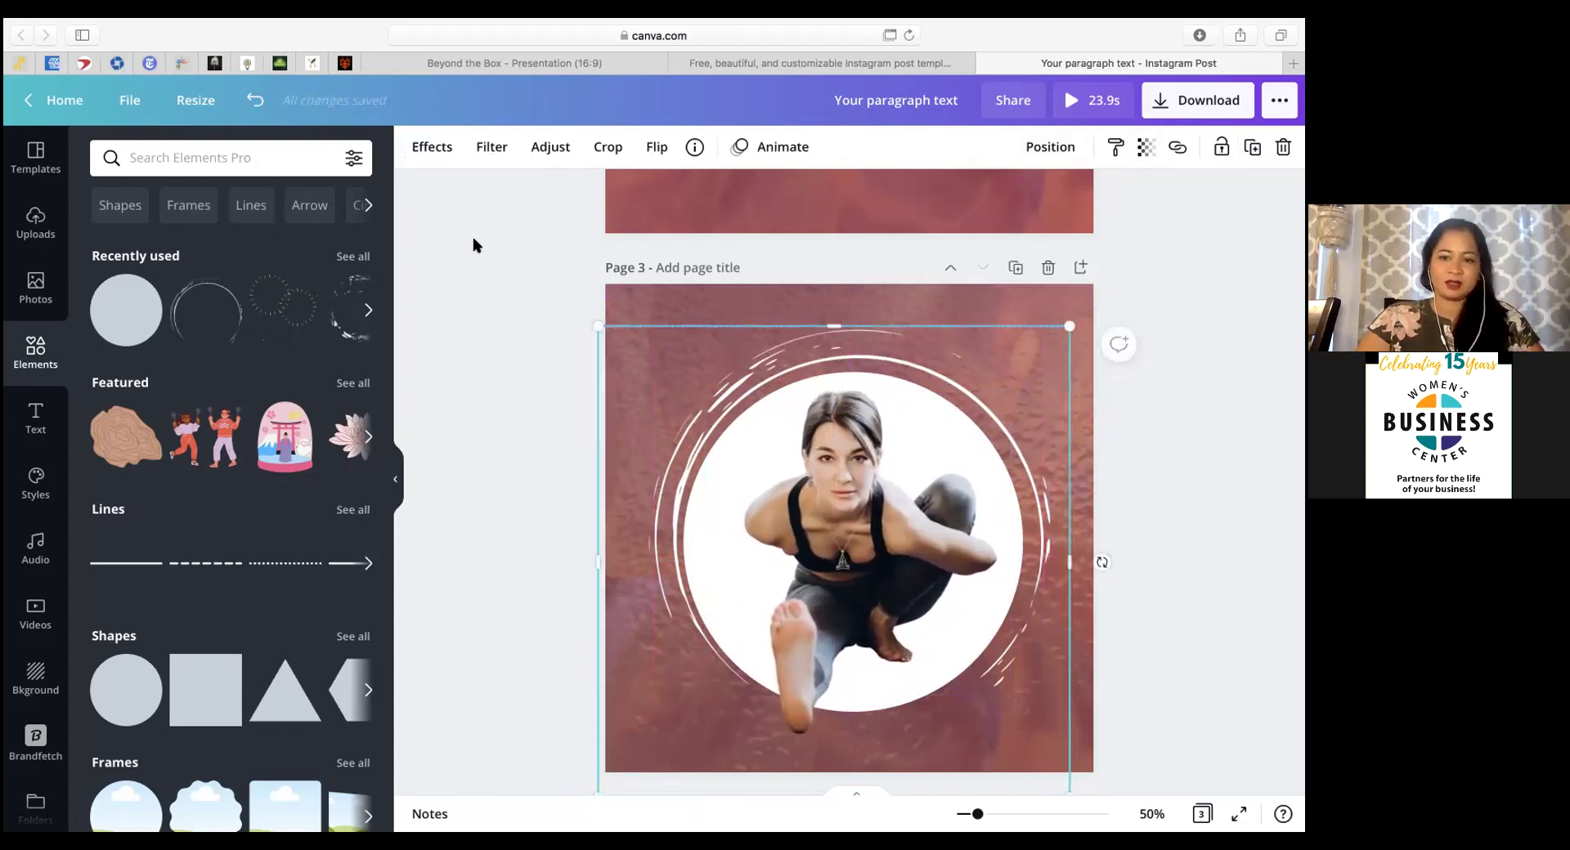
pyautogui.click(419, 260)
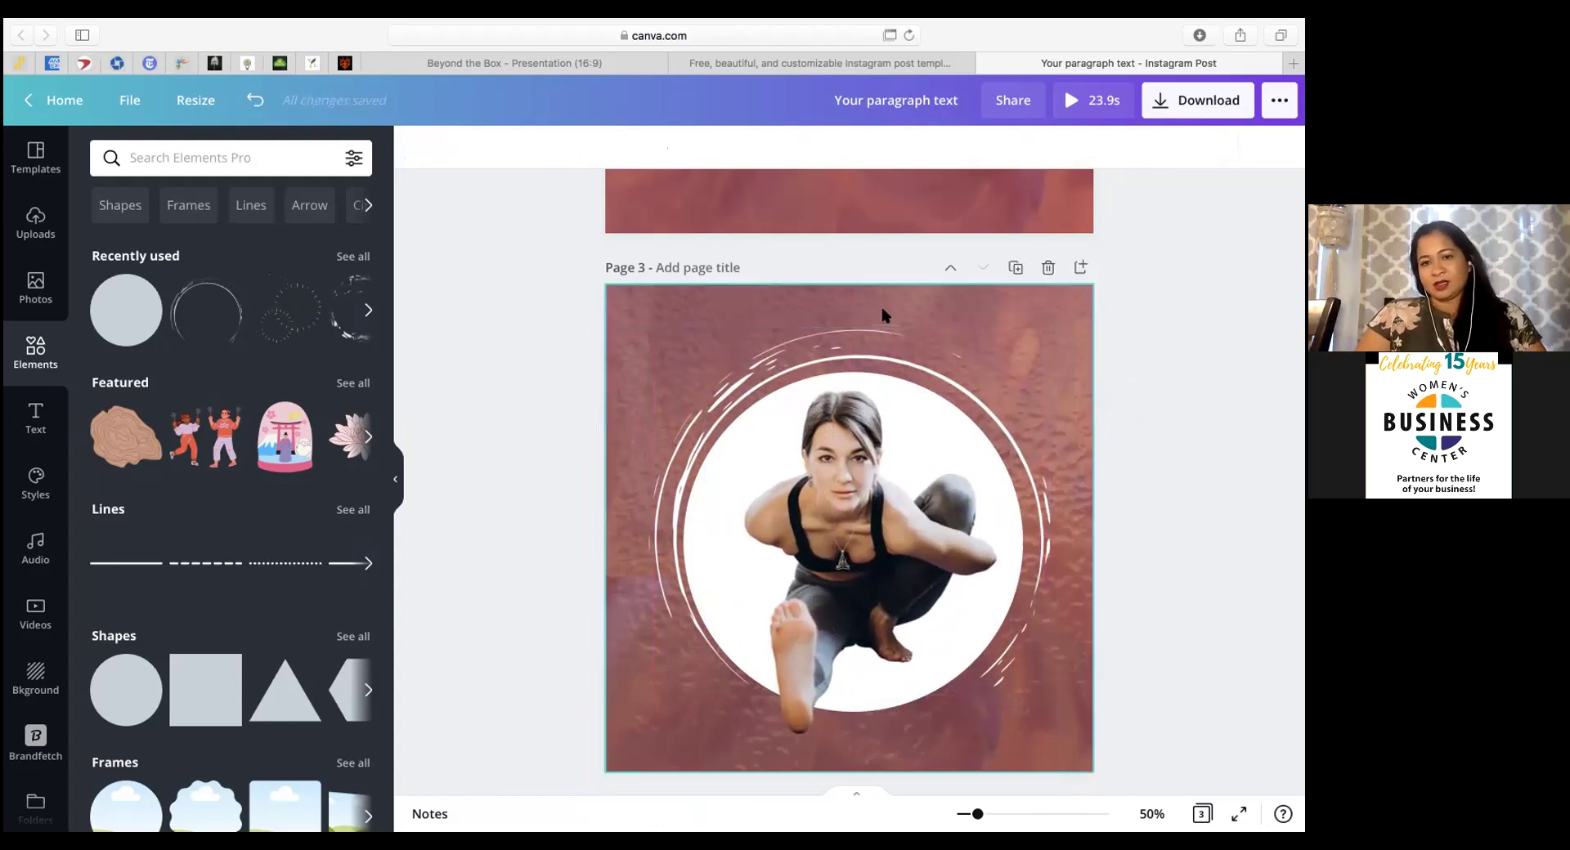
# Step: Lock the woman's photo and the grouped ring and circle in place on page 3
pyautogui.moveTo(846, 528); pyautogui.dragTo(855, 474)
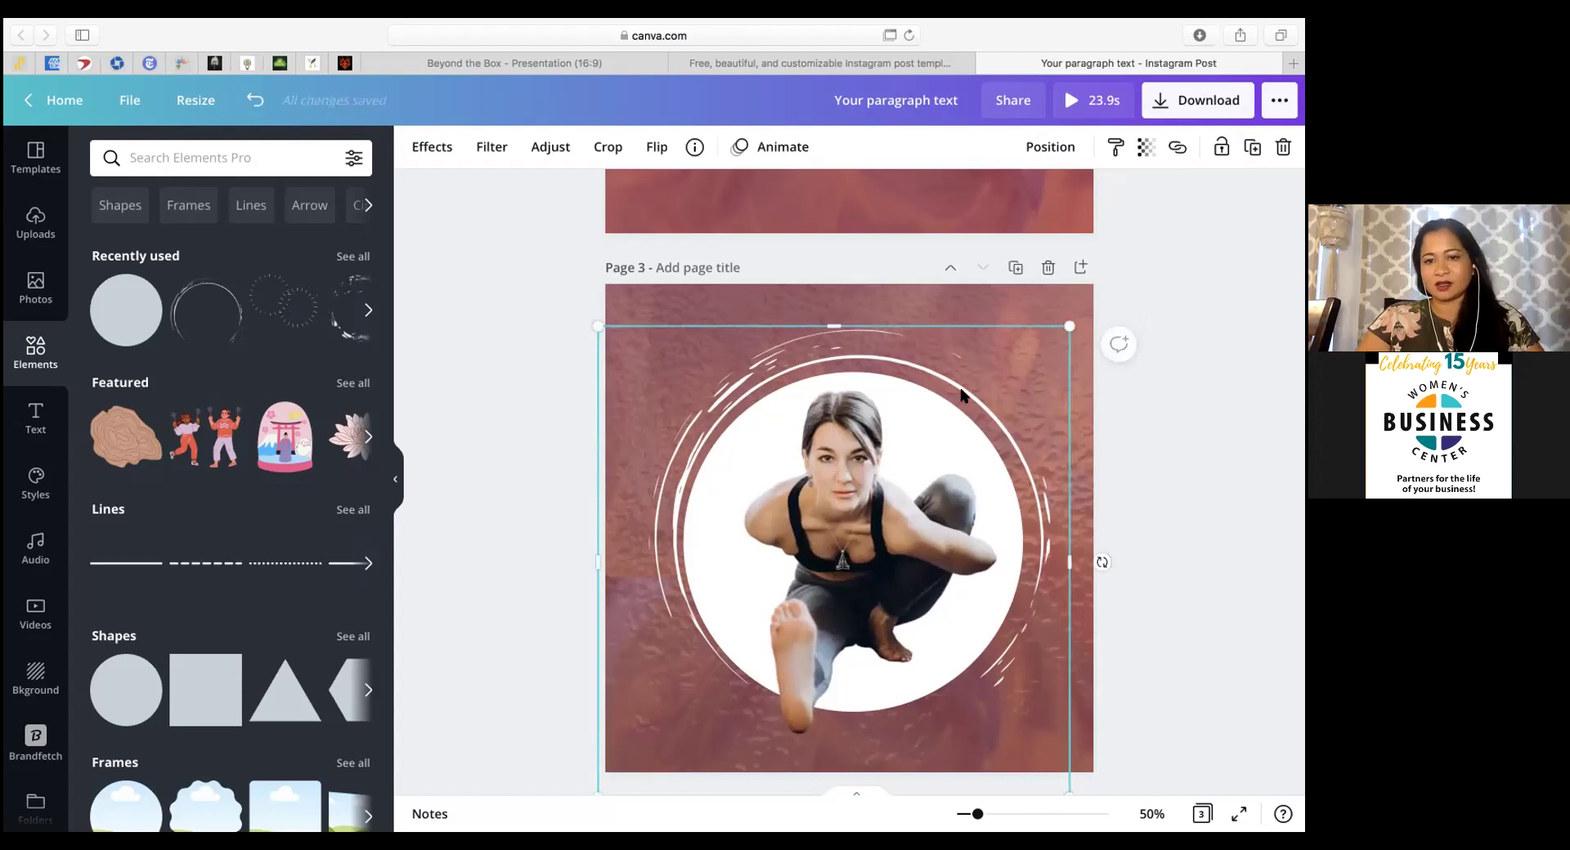
pyautogui.click(1221, 147)
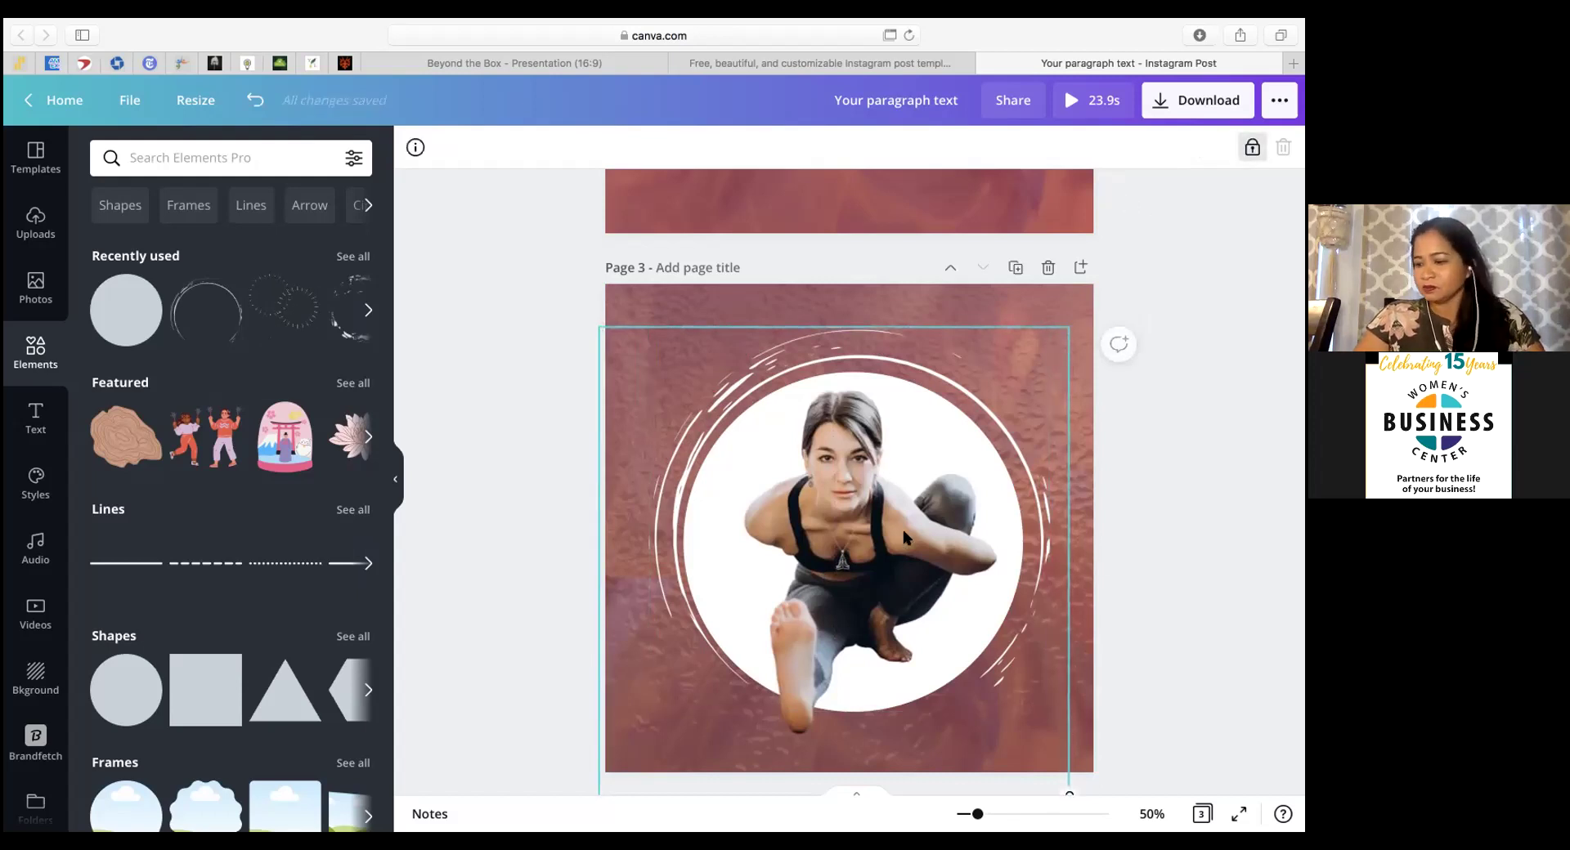
pyautogui.click(826, 607)
pyautogui.click(1220, 147)
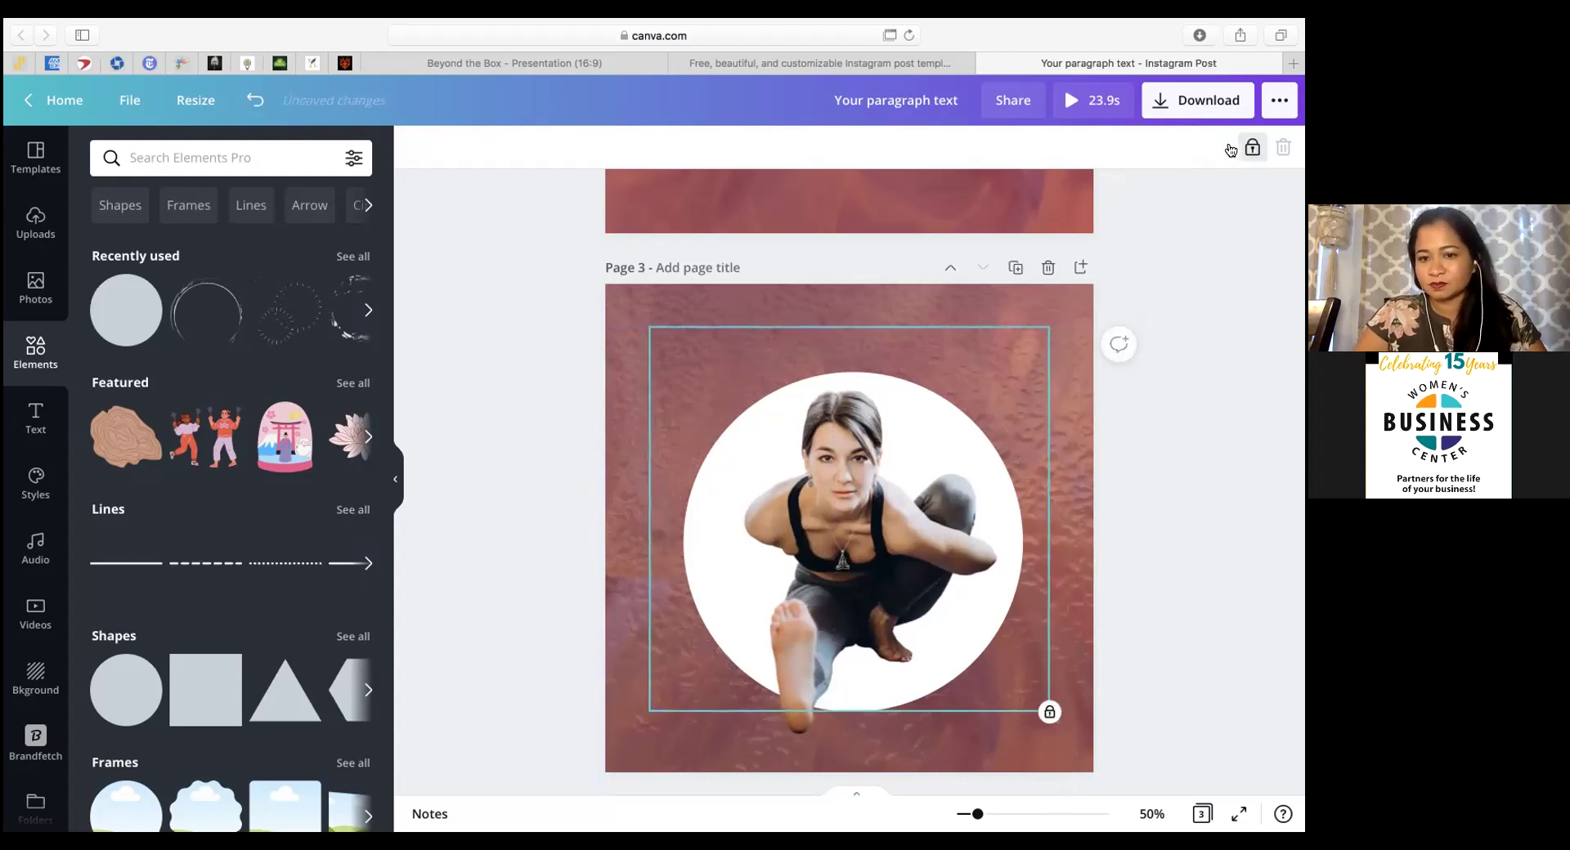
pyautogui.click(1148, 619)
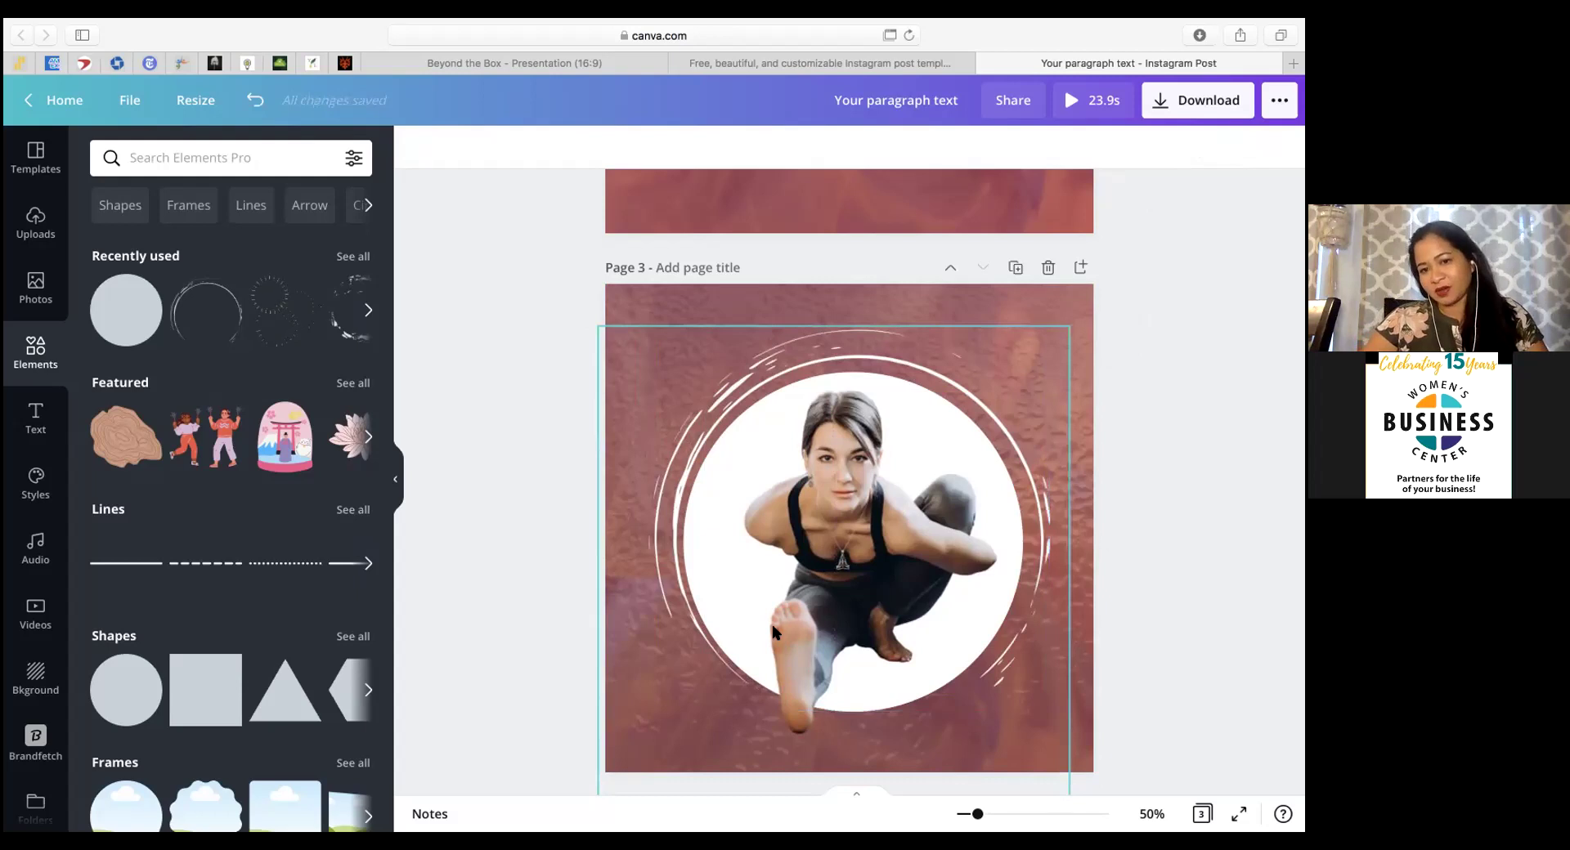
# Step: Unlock the woman's photo, shift it slightly up and to the right within the circle, and lock it again
pyautogui.scroll(15, 910, 566)
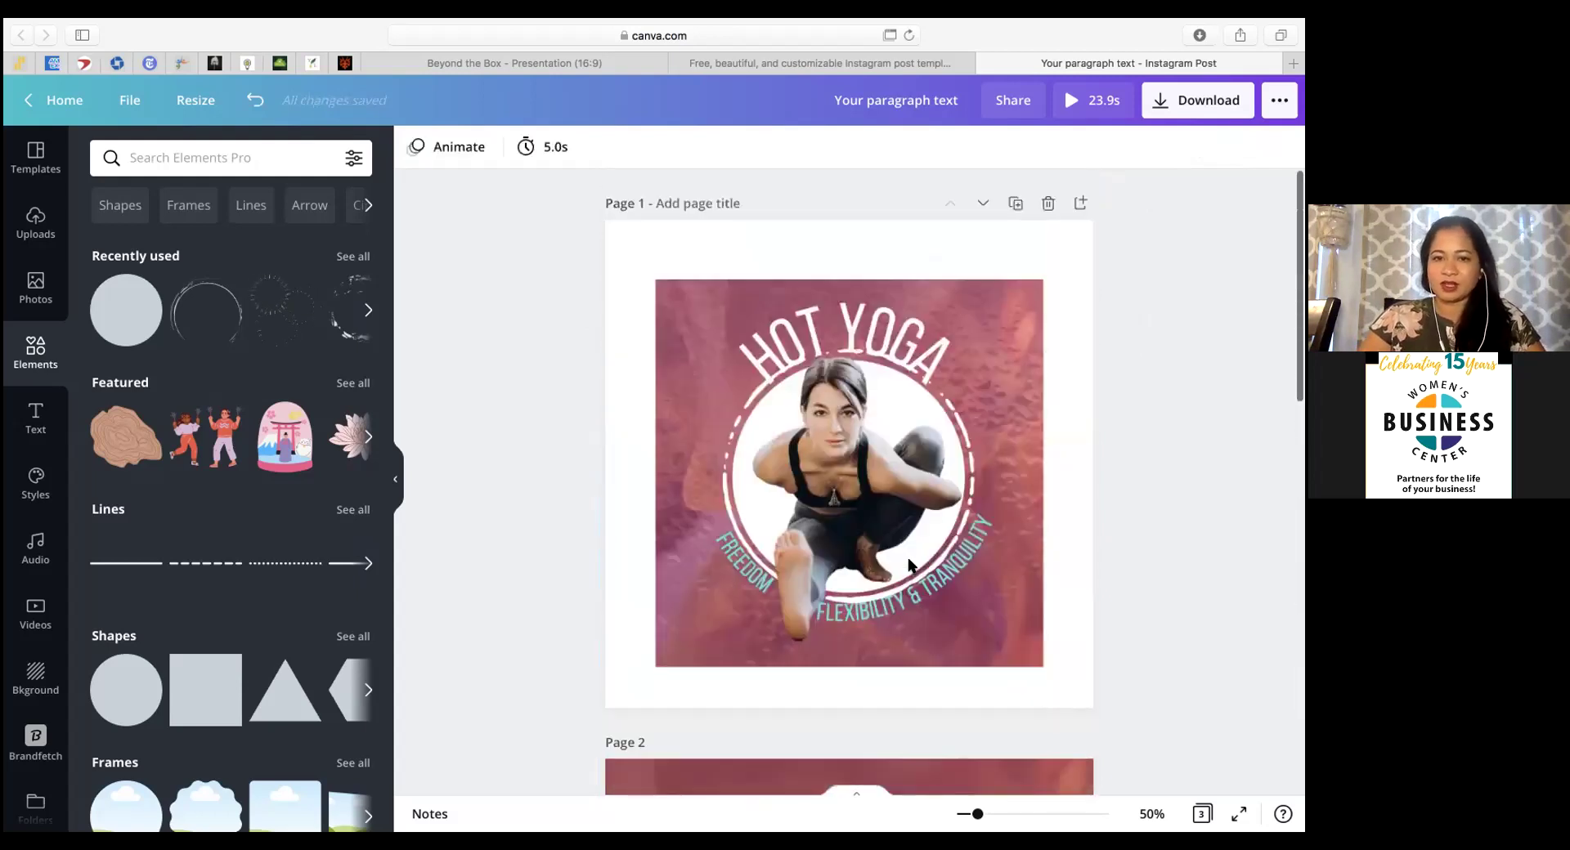
pyautogui.scroll(-15, 938, 533)
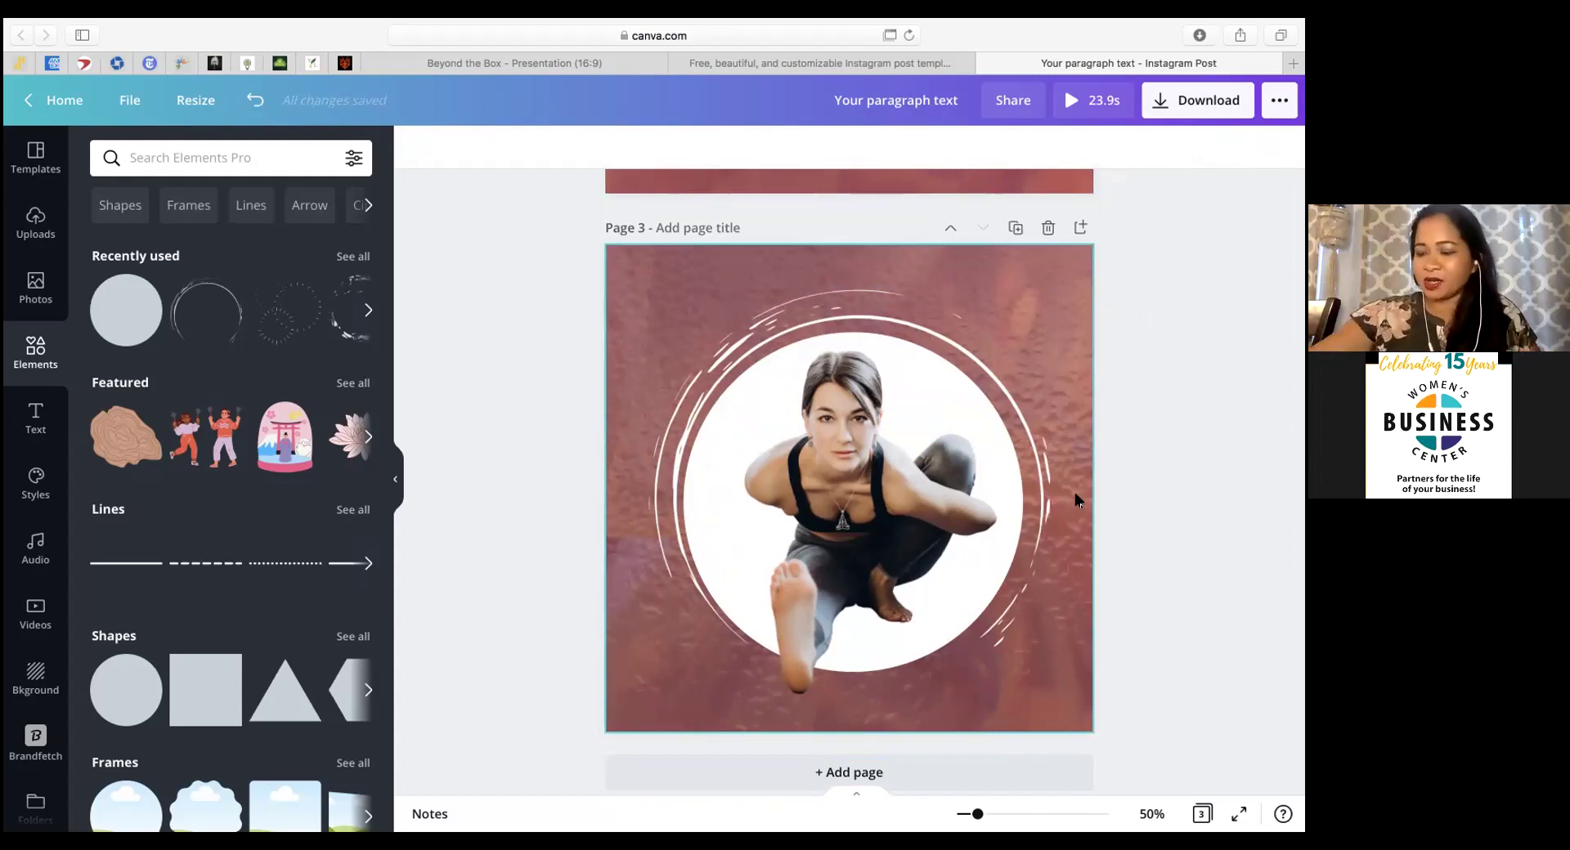
pyautogui.click(909, 397)
pyautogui.click(1253, 147)
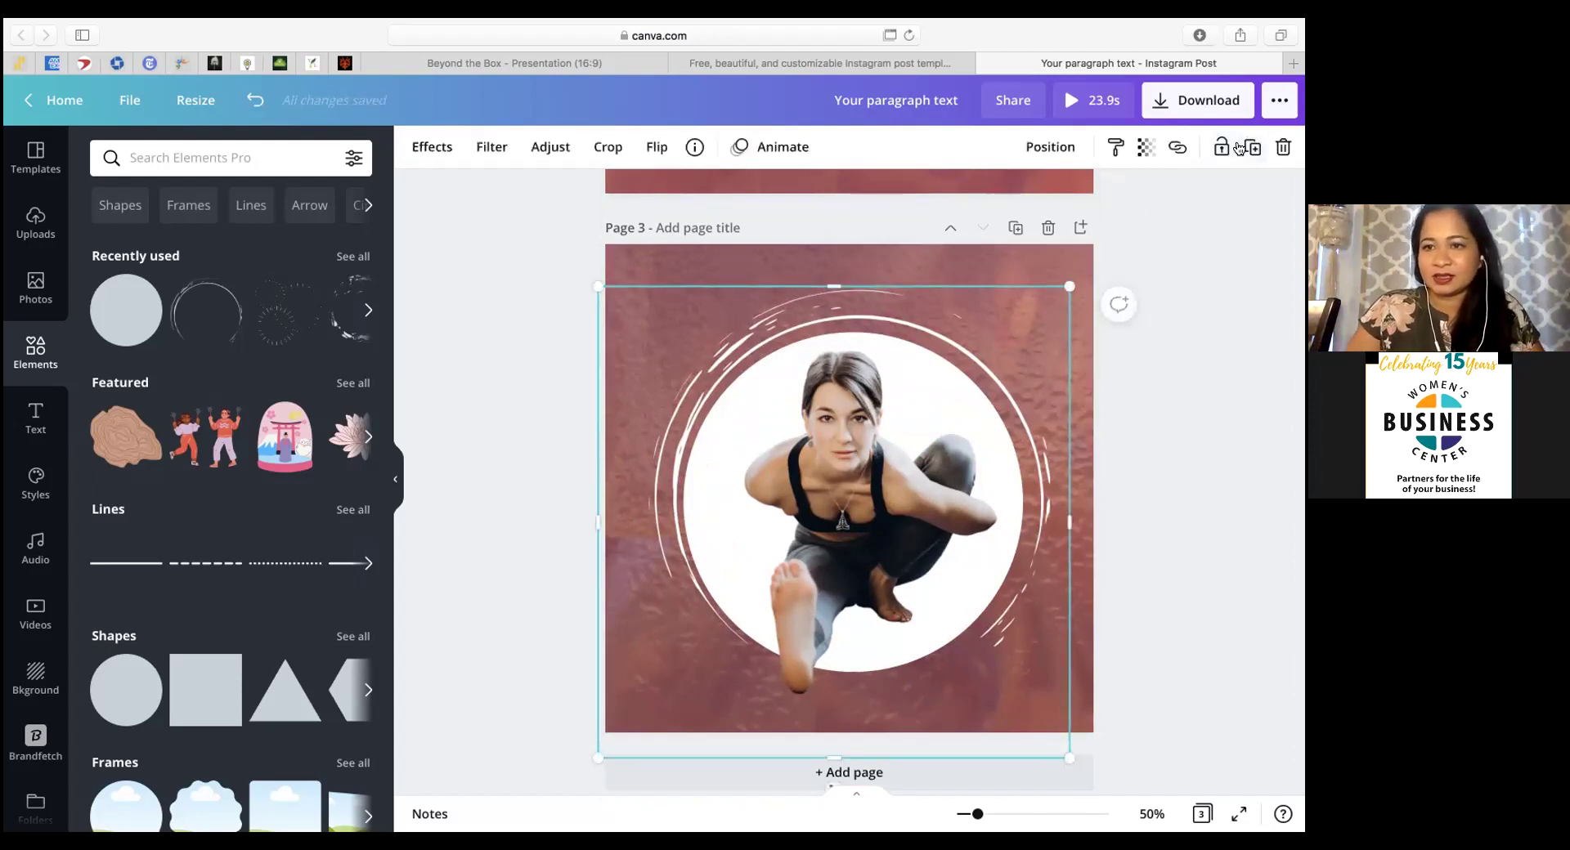
pyautogui.moveTo(762, 495); pyautogui.dragTo(764, 491)
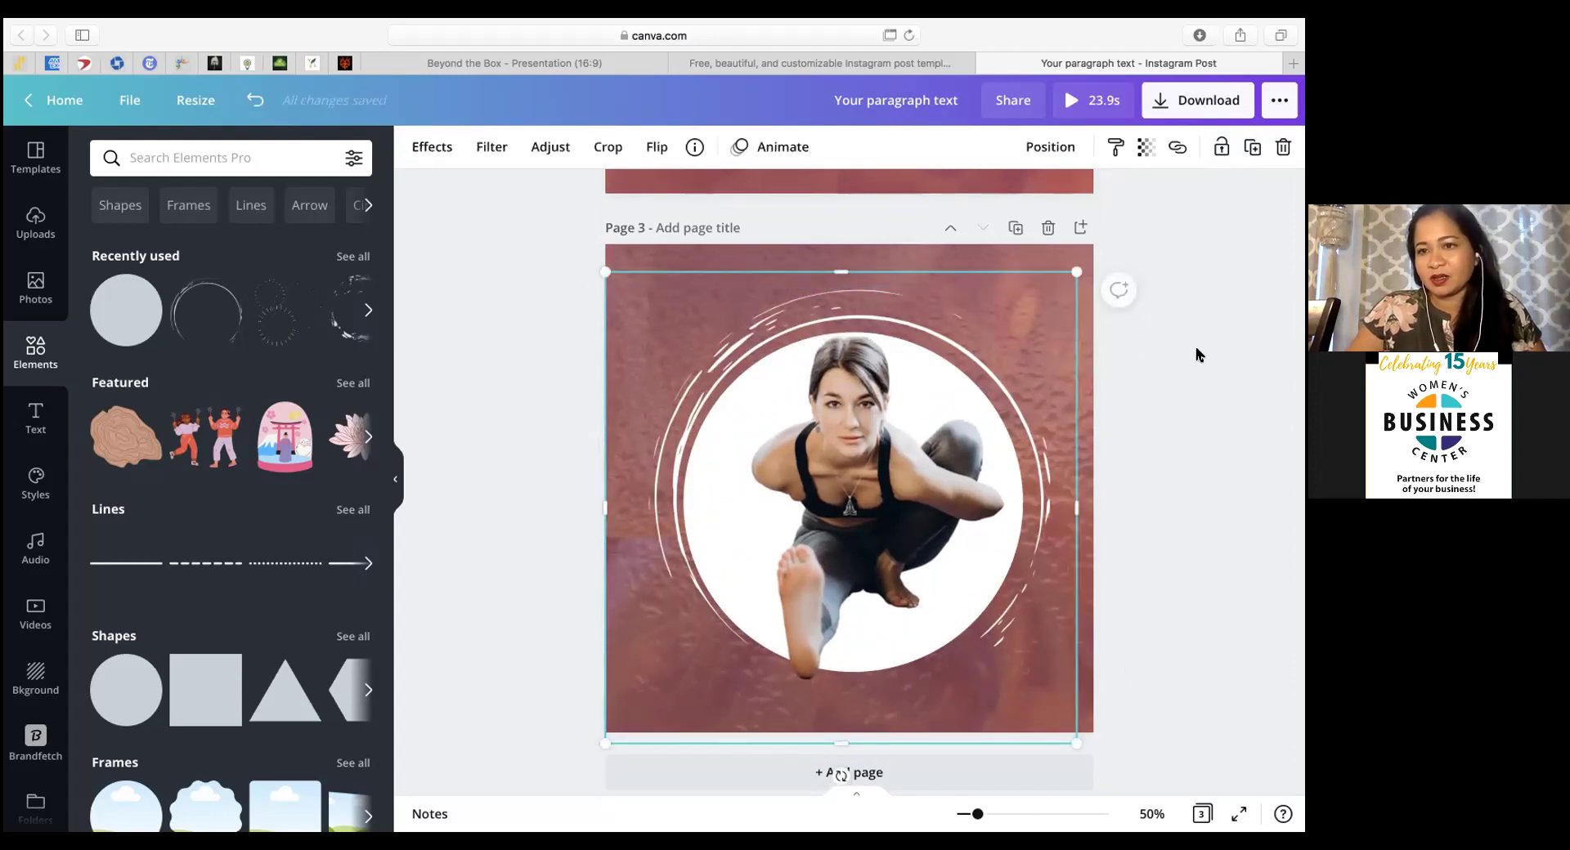
pyautogui.click(1222, 149)
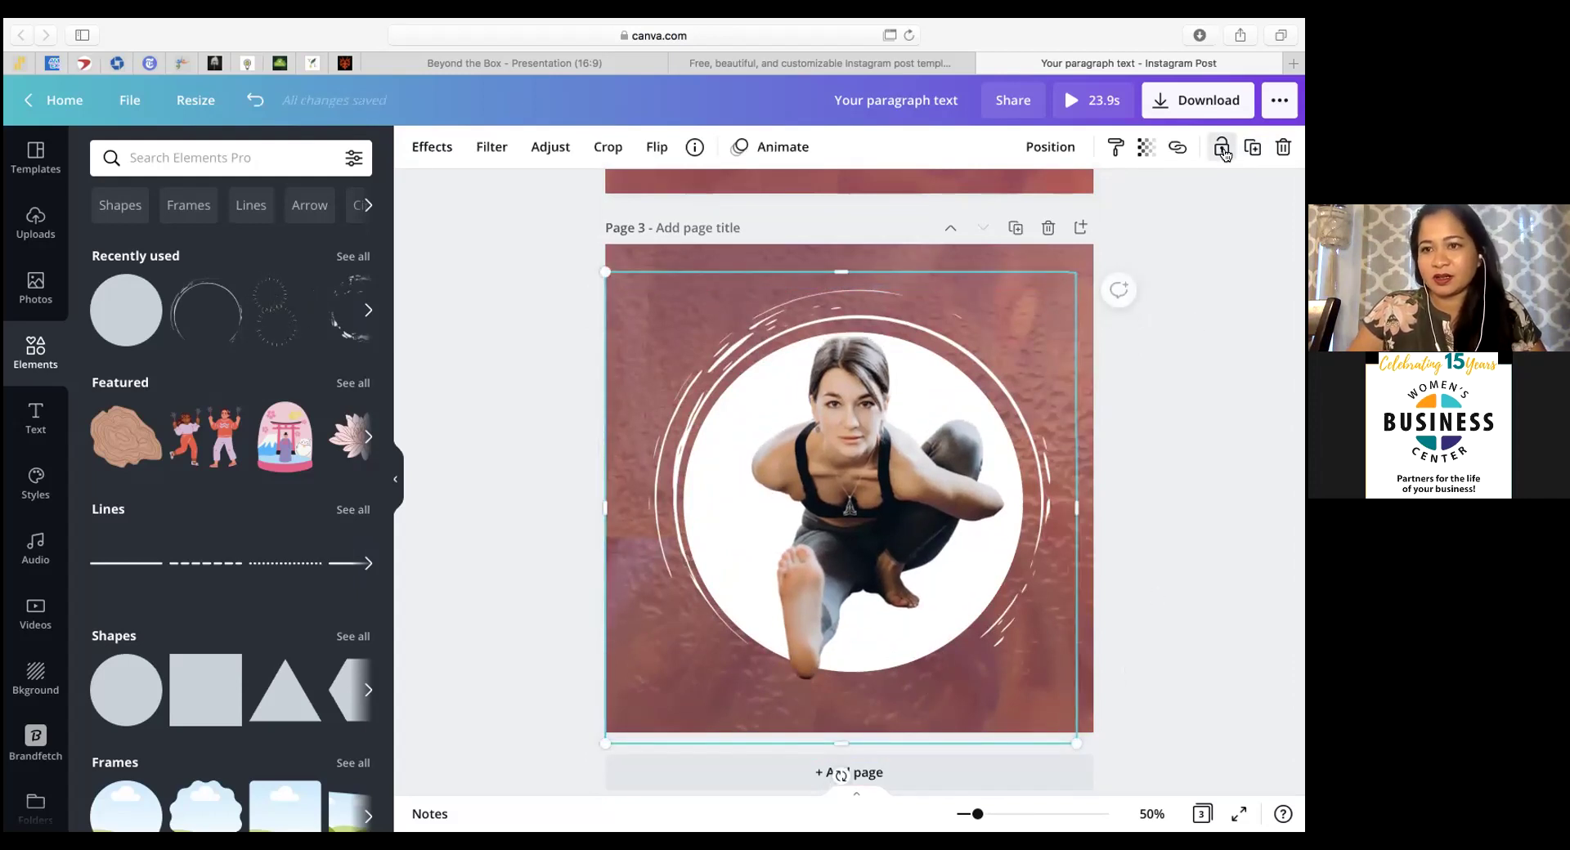
pyautogui.click(1122, 629)
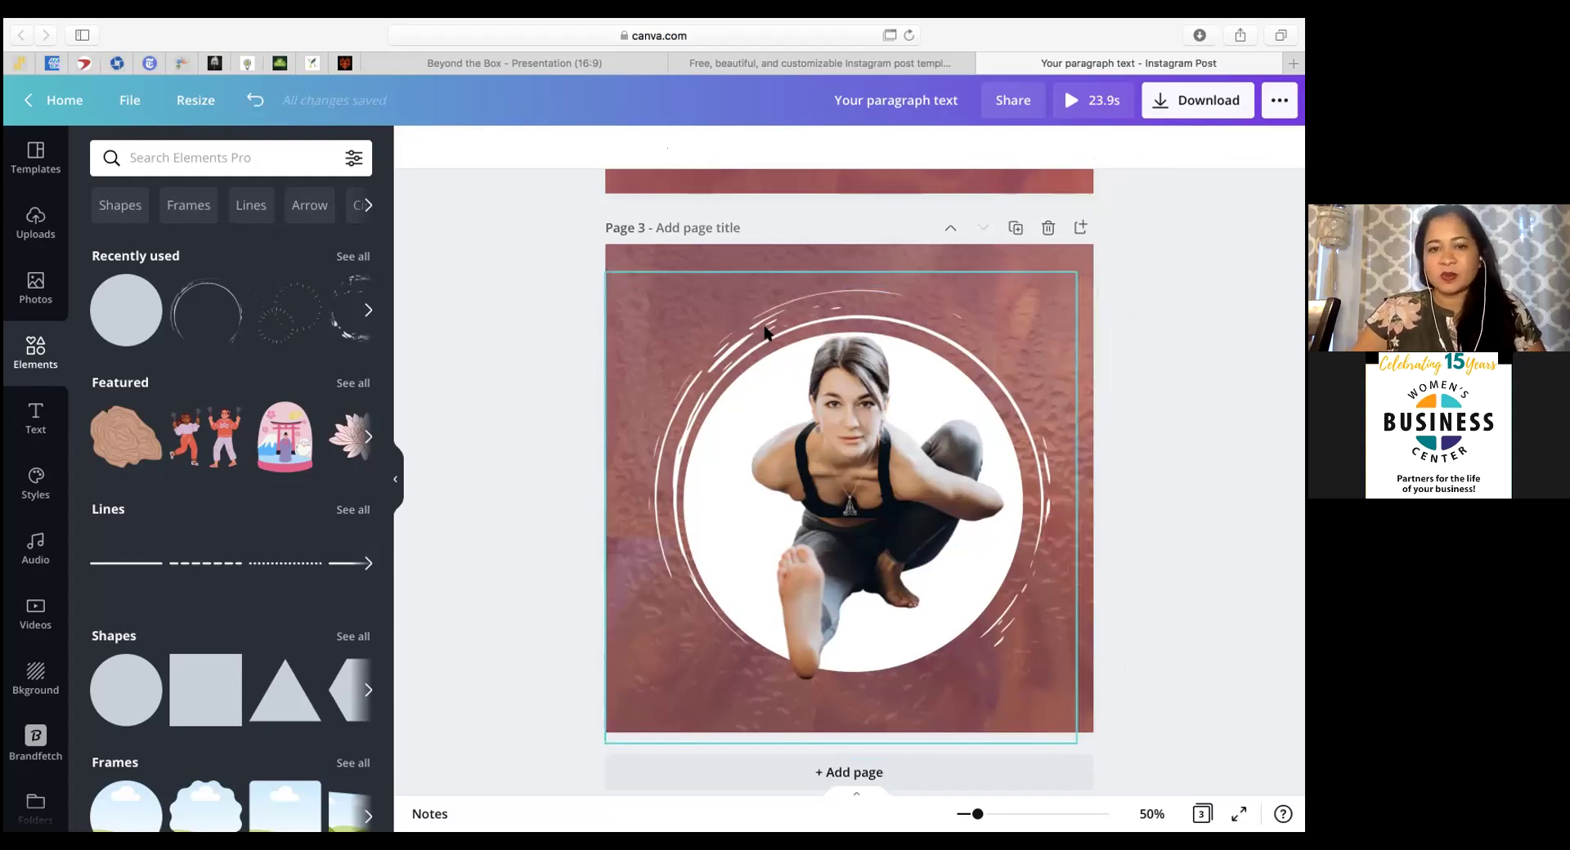
# Step: Add a text box reading "HOT YOGA" to page 3 and set its font to Bebas Neue
pyautogui.doubleClick(852, 473)
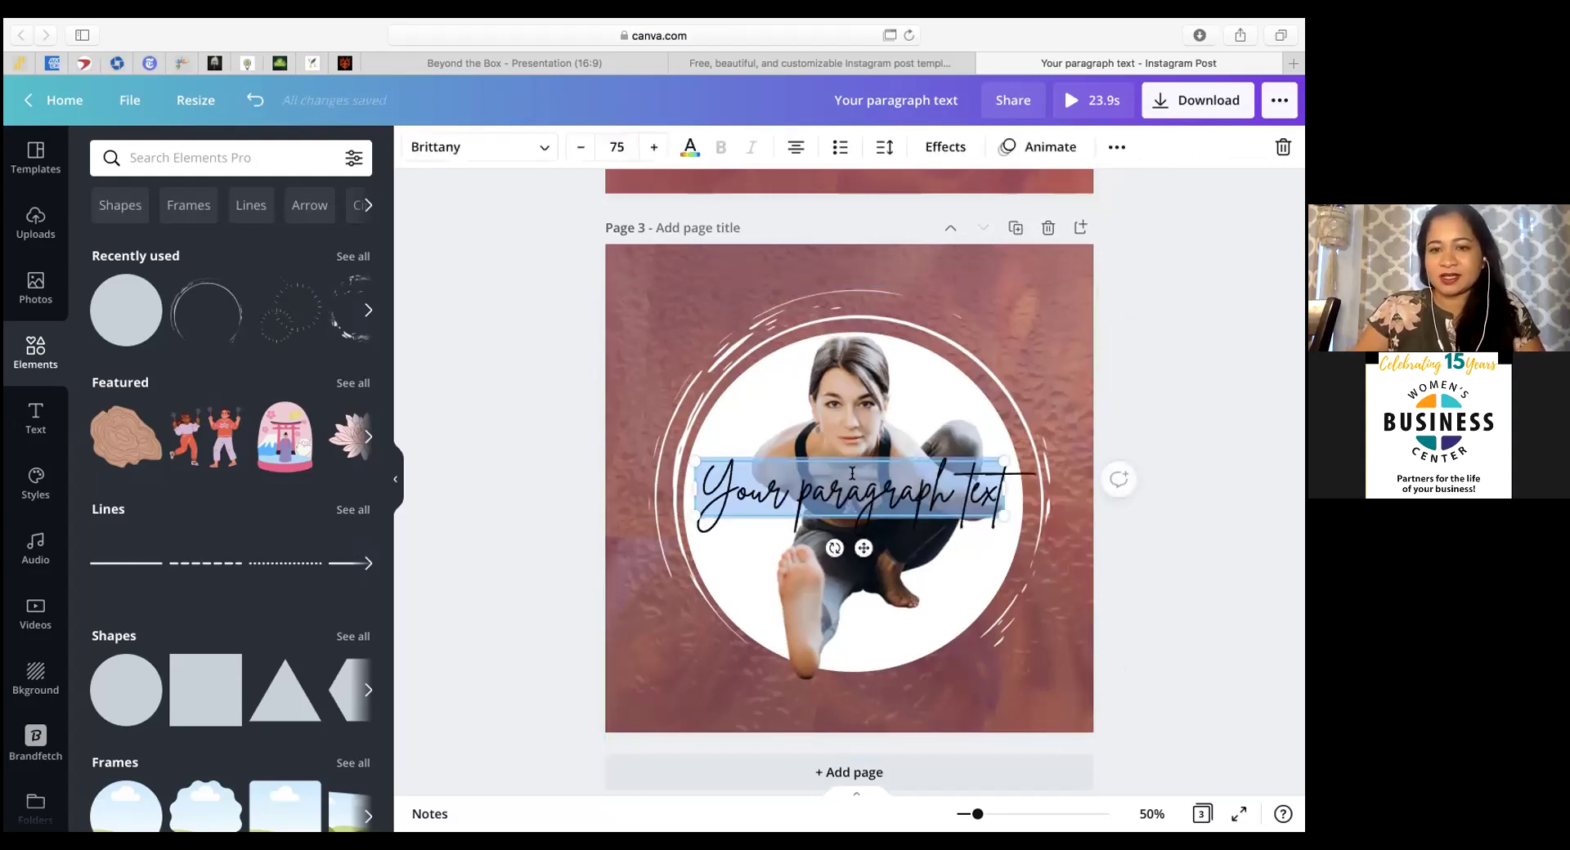
pyautogui.write('HOT')
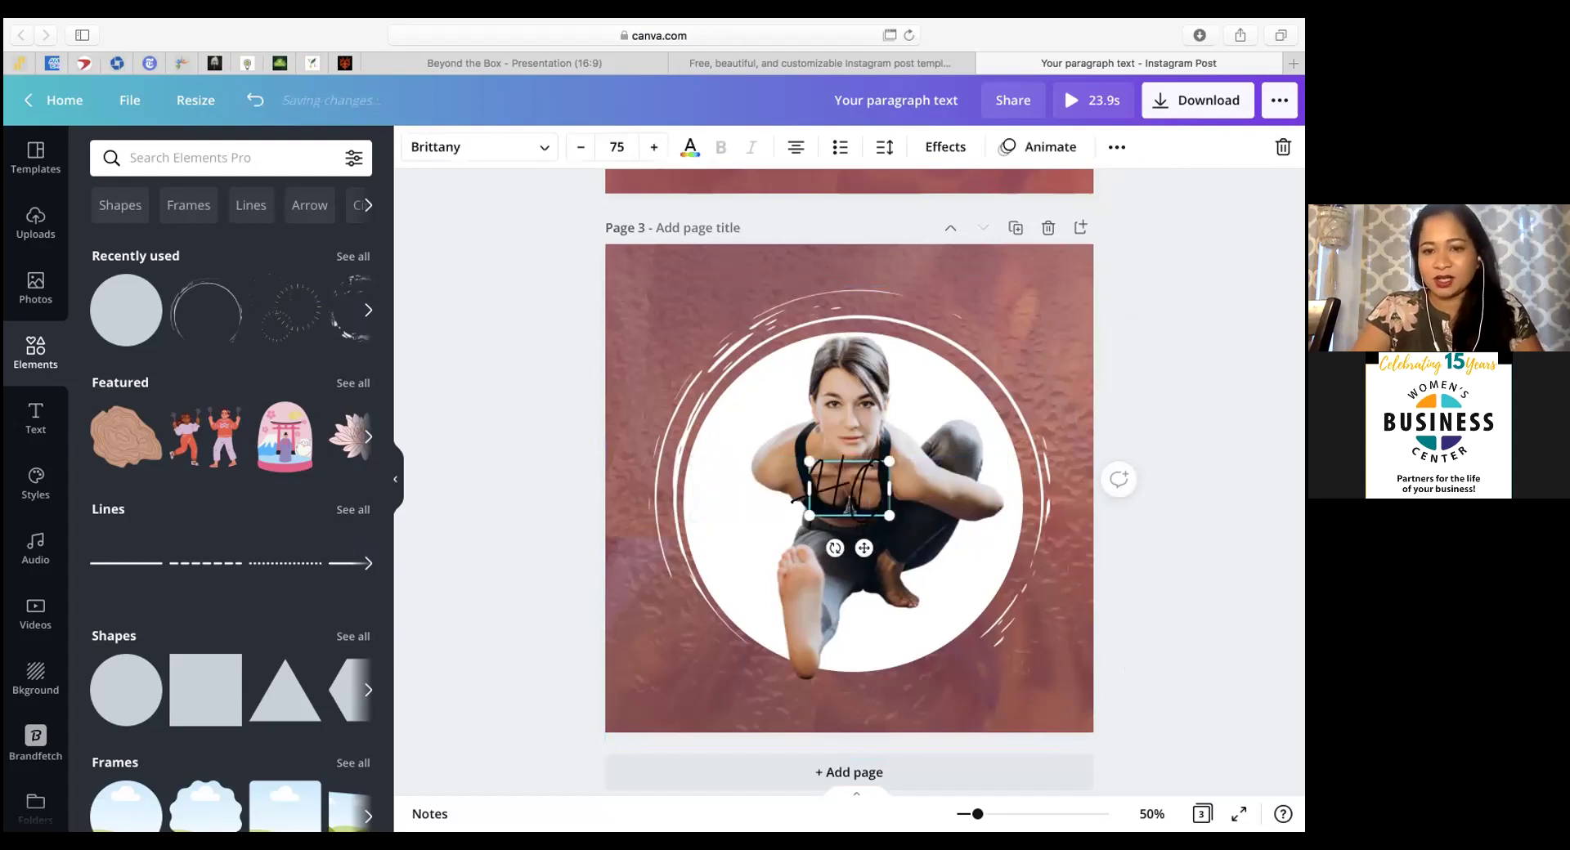
pyautogui.write(' YOGA')
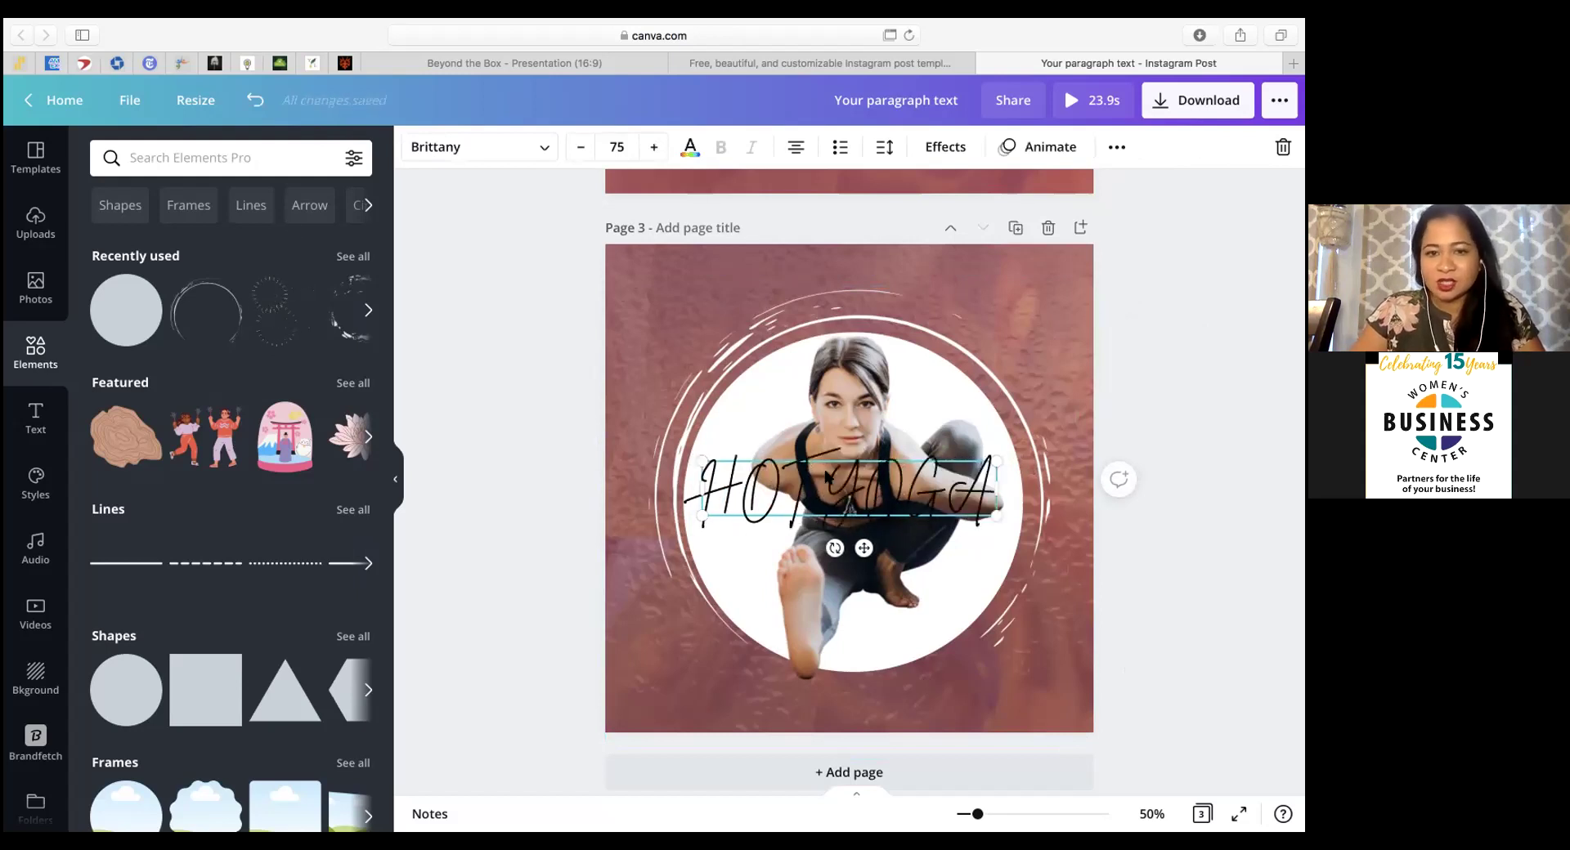
pyautogui.click(465, 156)
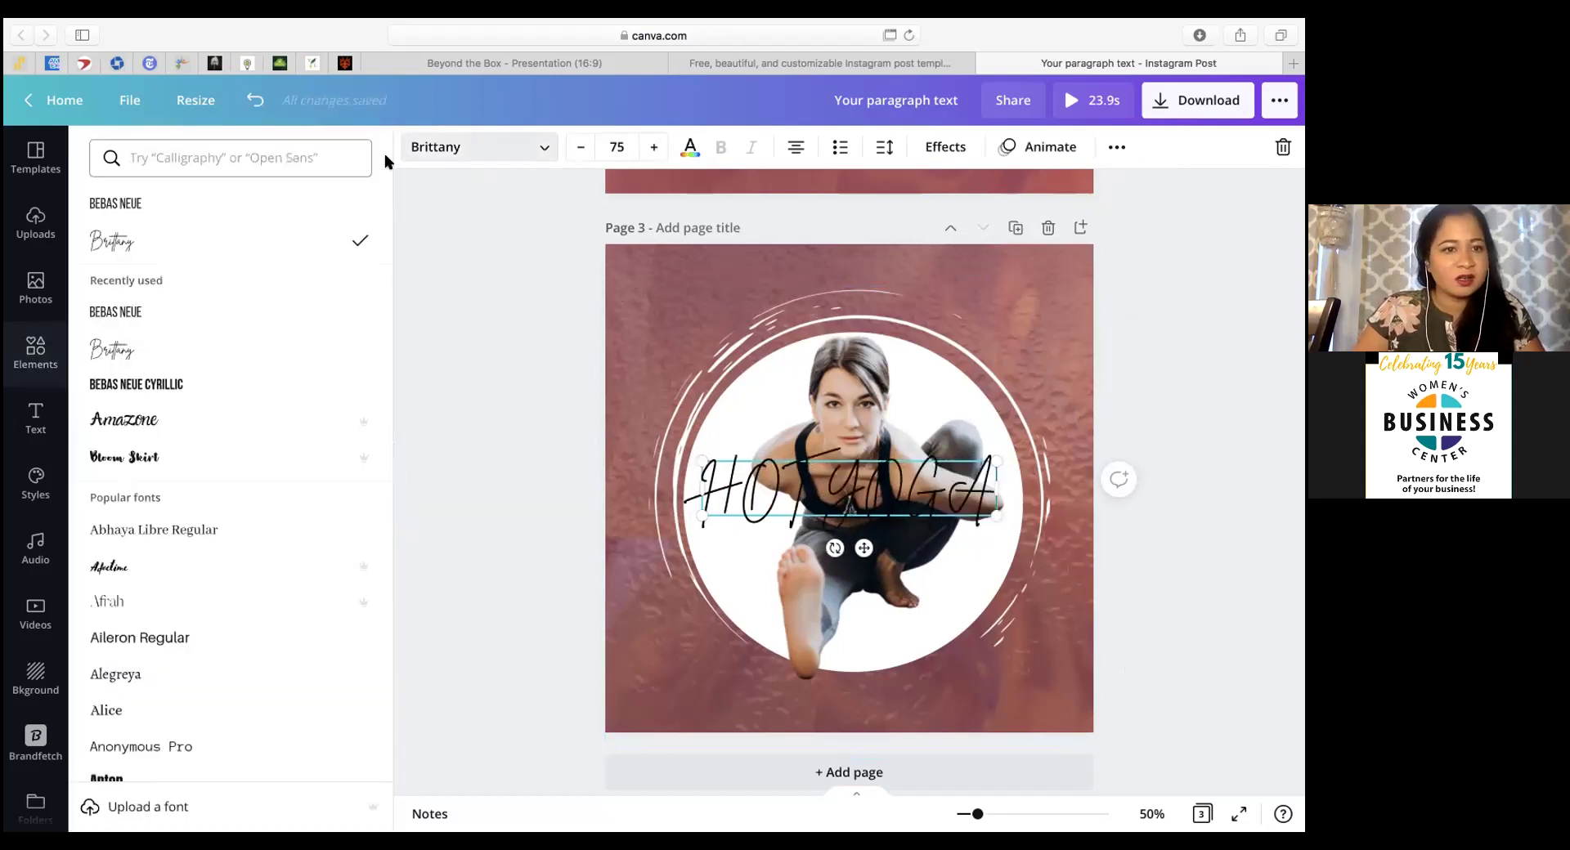
pyautogui.click(122, 312)
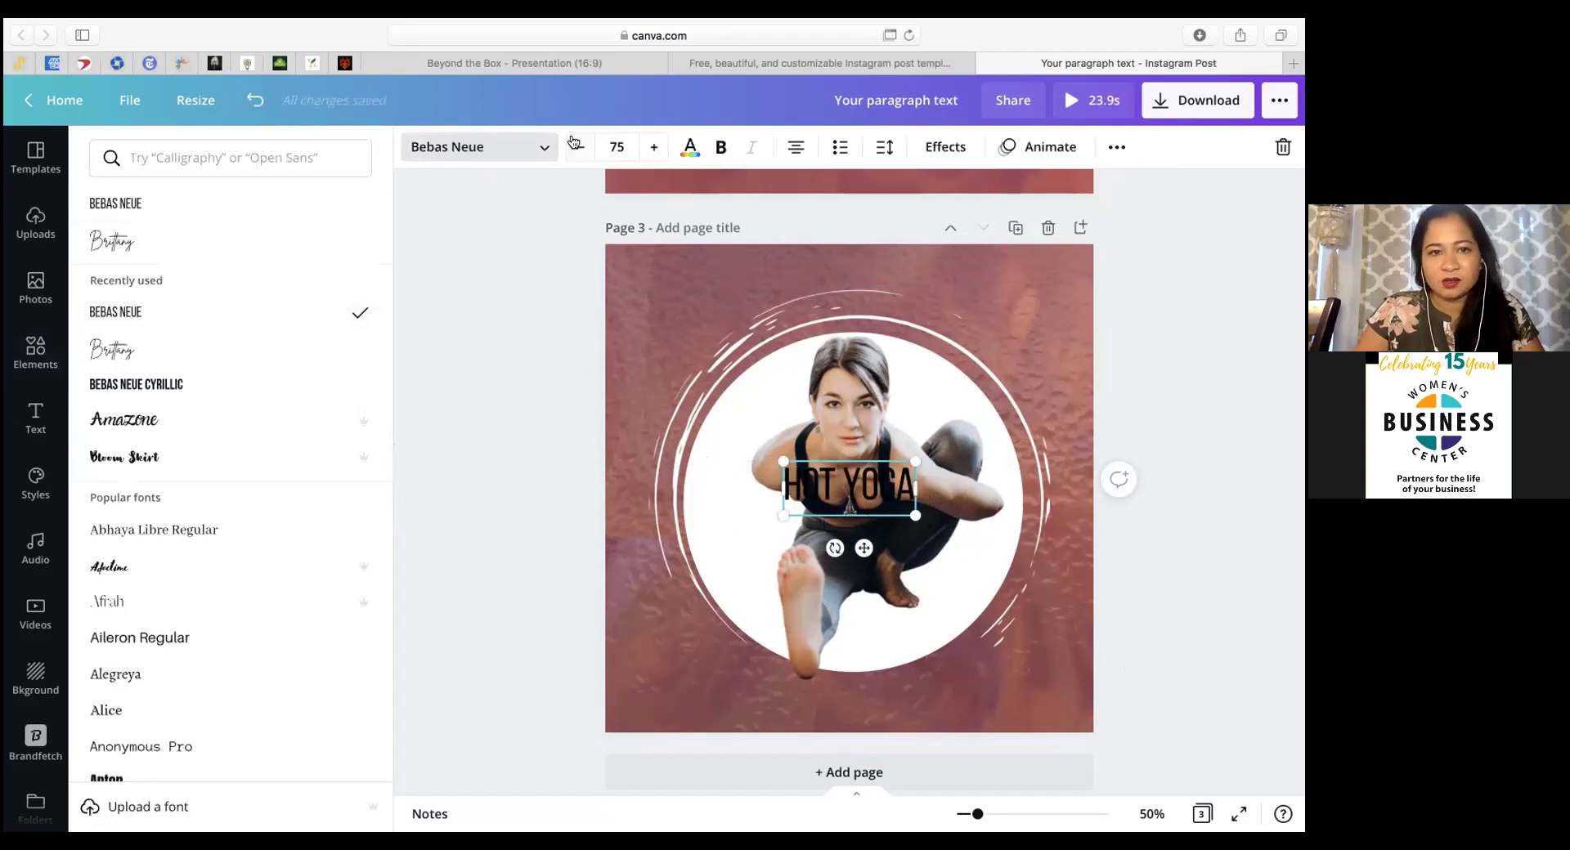
# Step: Set the HOT YOGA text size to 144 and move the text above the woman's head
pyautogui.click(620, 143)
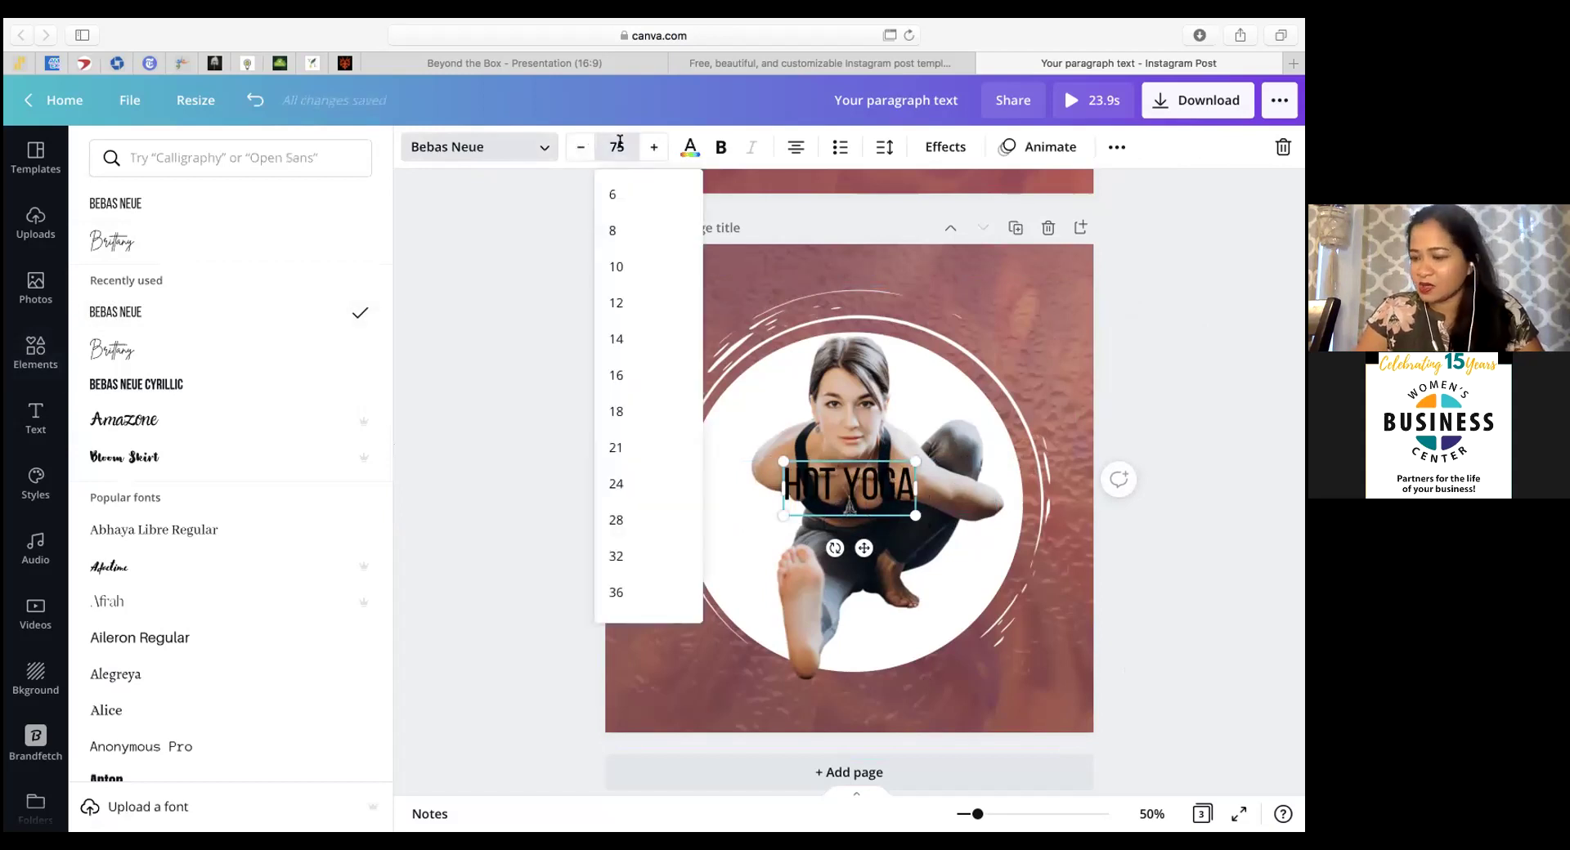
pyautogui.click(615, 147)
pyautogui.click(615, 146)
pyautogui.write('144')
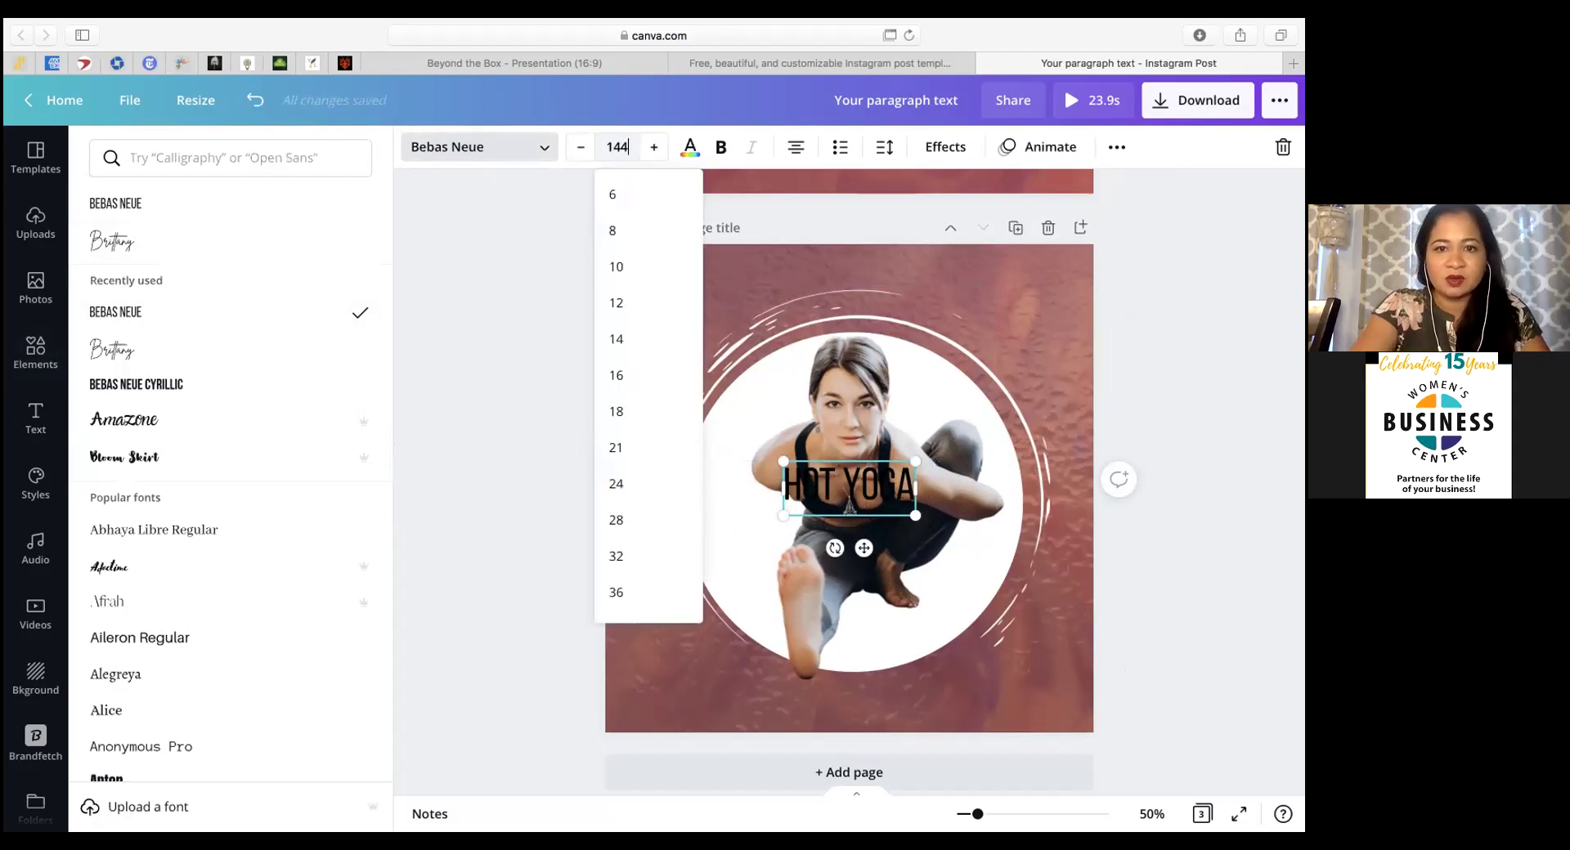
pyautogui.press('Return')
pyautogui.moveTo(842, 495); pyautogui.dragTo(939, 507)
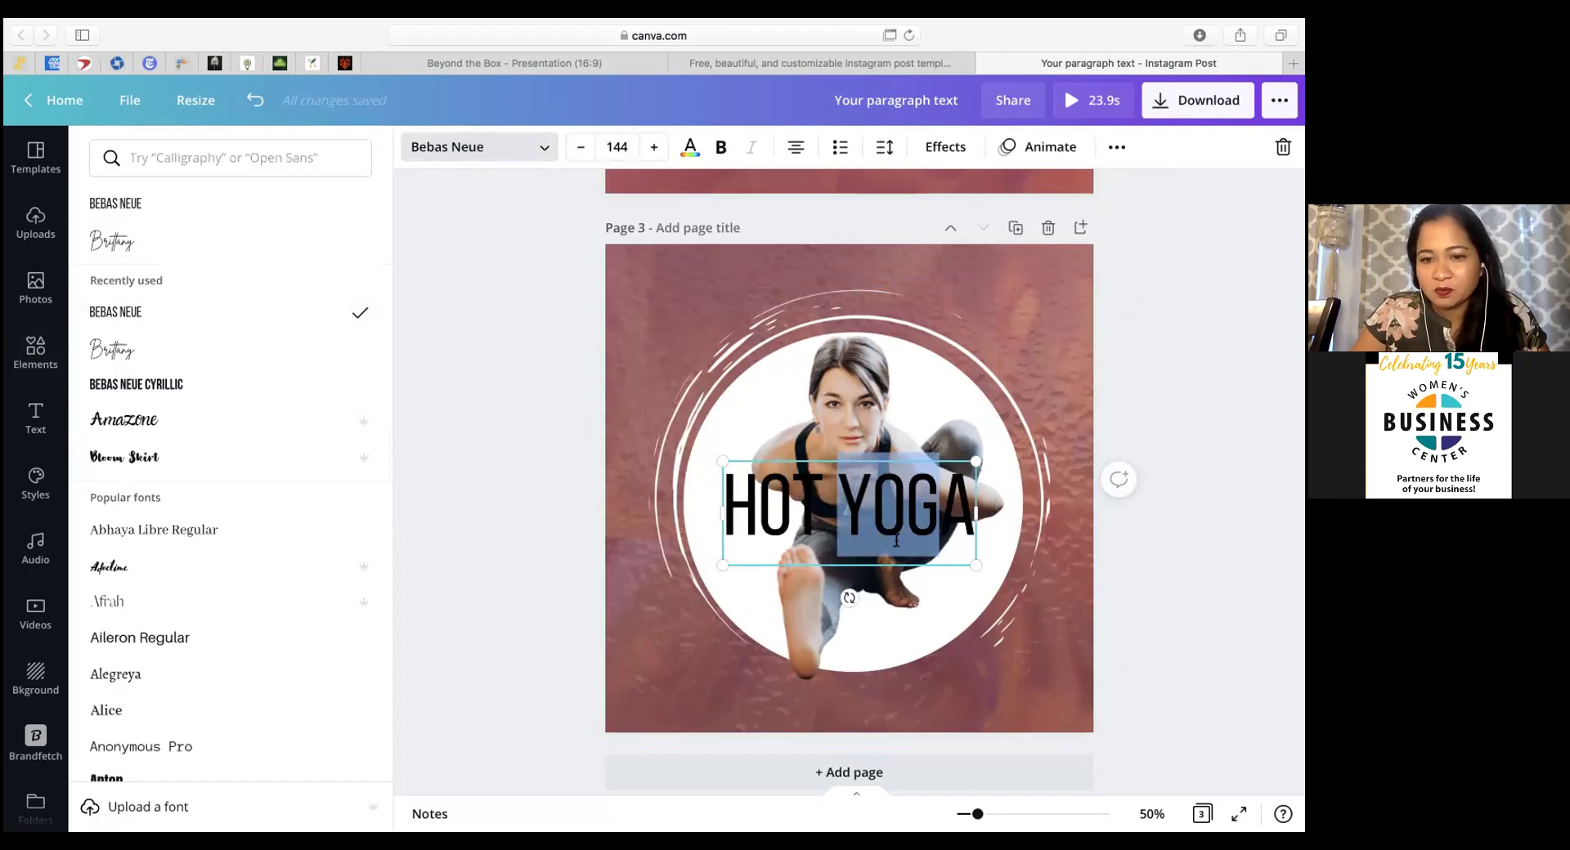
pyautogui.moveTo(903, 422); pyautogui.dragTo(924, 360)
# Step: Apply the Curve shape effect to the HOT YOGA text and centre it over the upper edge of the ring
pyautogui.click(962, 150)
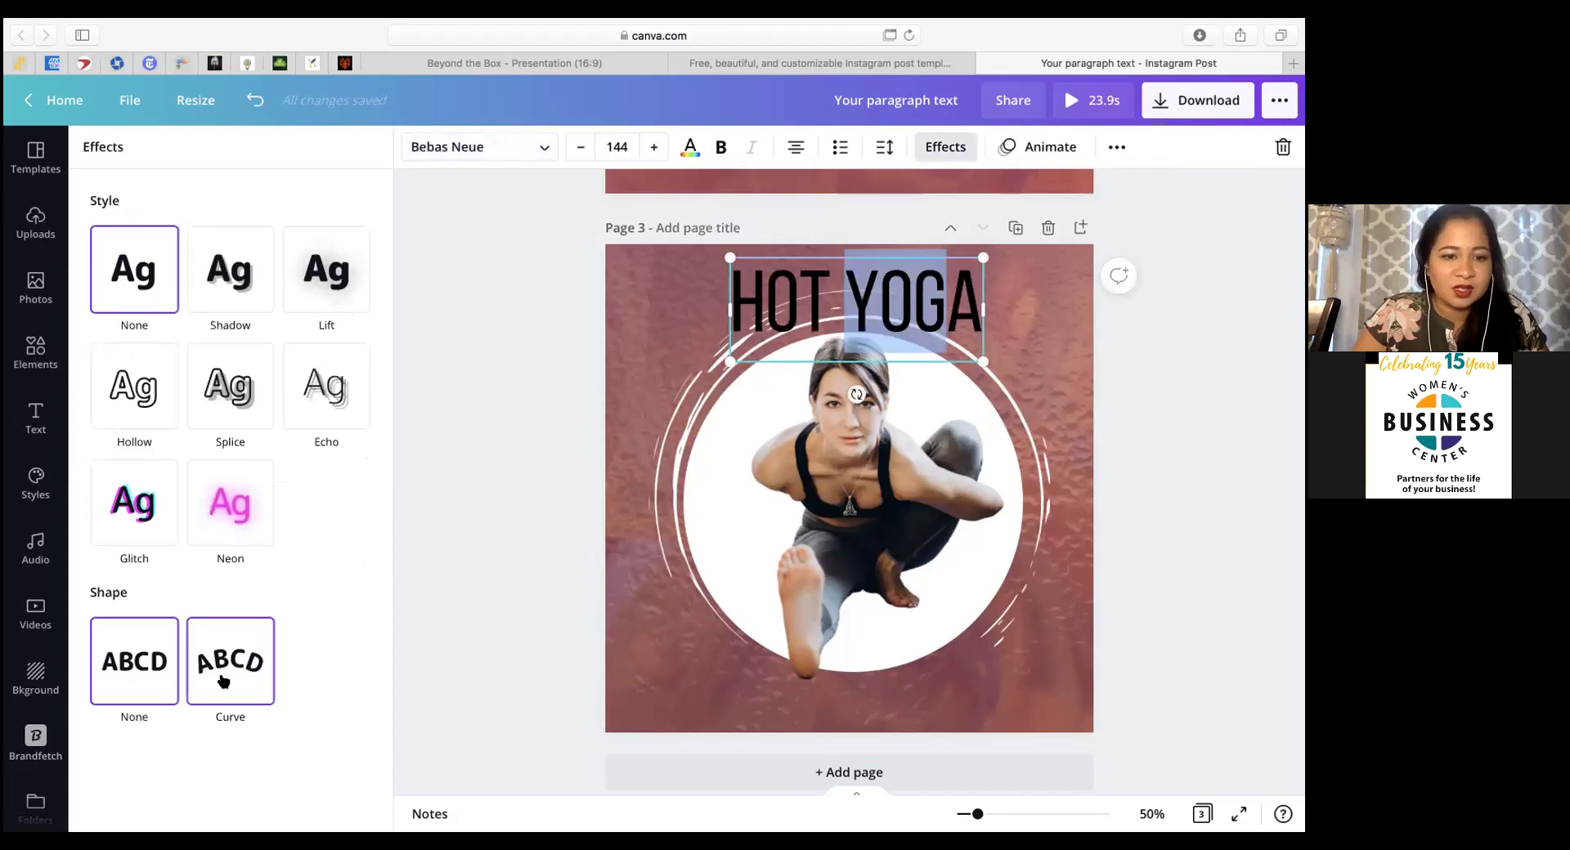
pyautogui.click(223, 682)
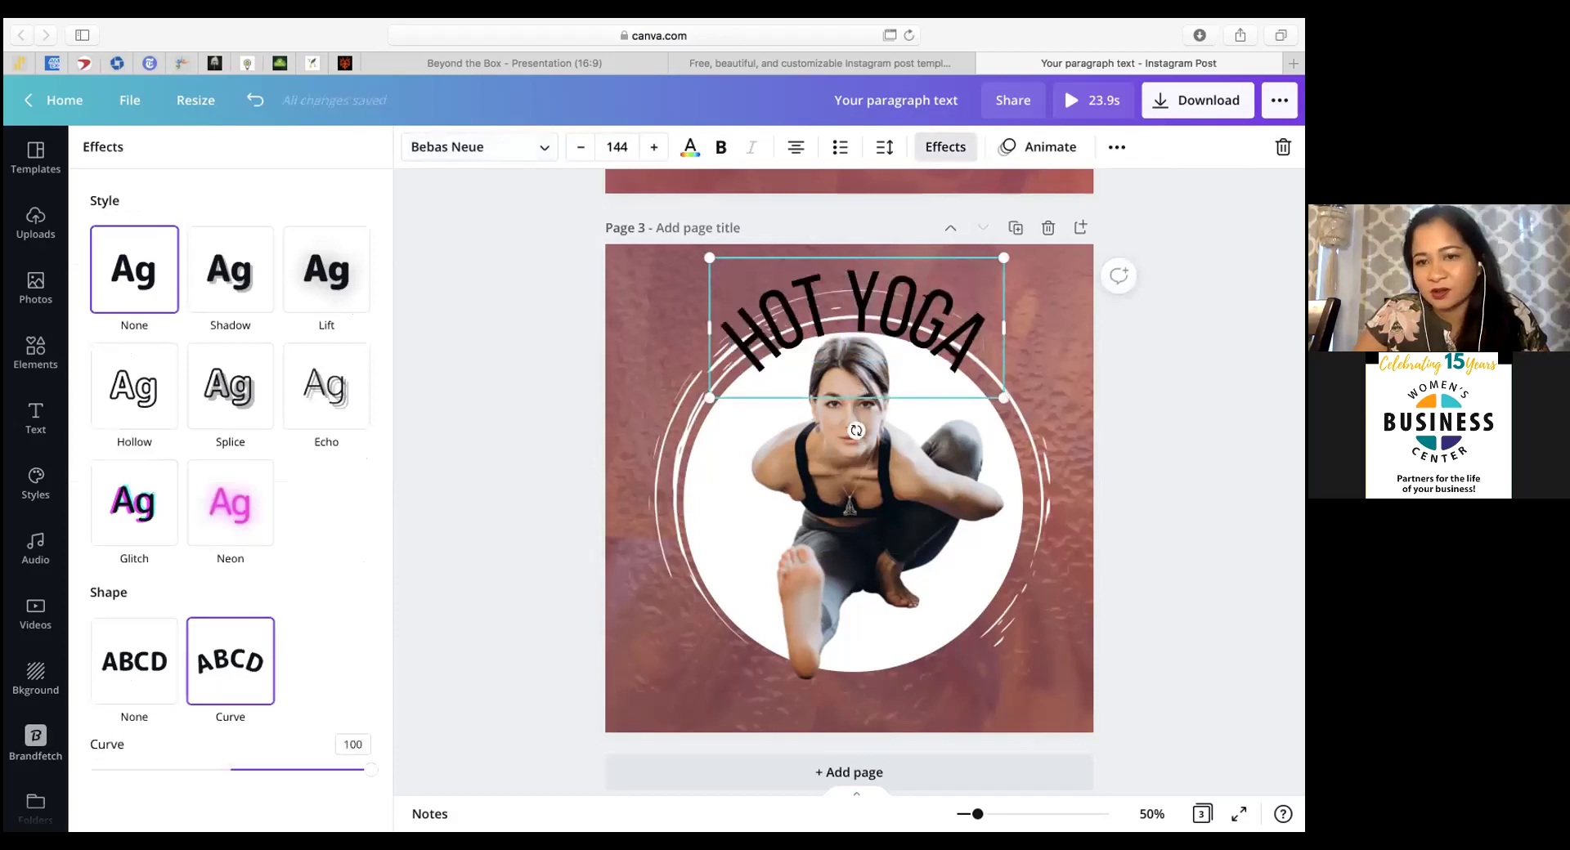
pyautogui.moveTo(917, 300); pyautogui.dragTo(909, 301)
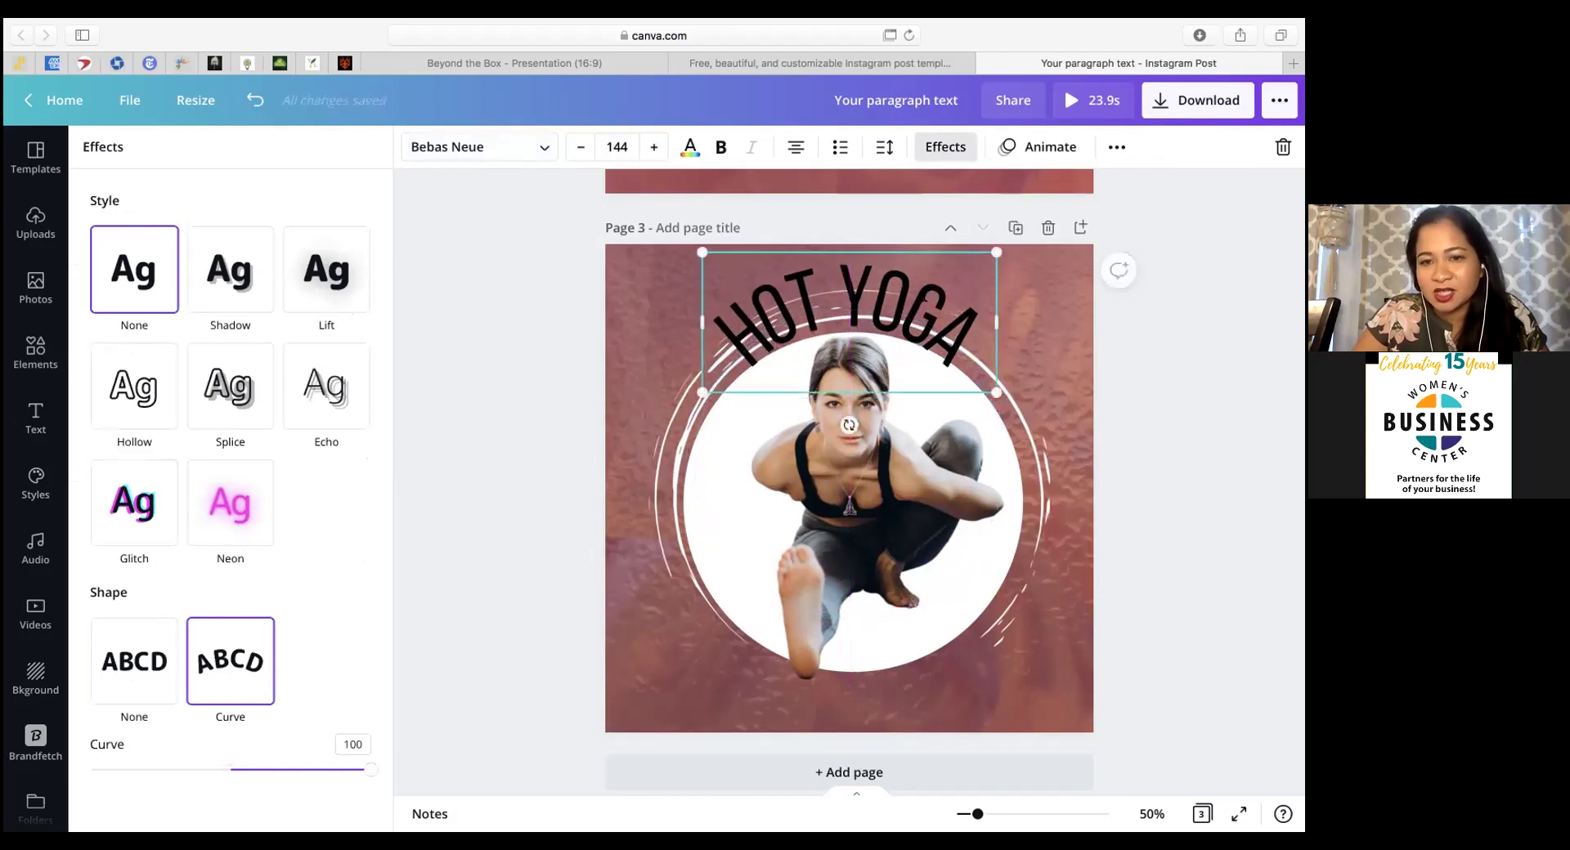
pyautogui.moveTo(847, 424); pyautogui.dragTo(849, 424)
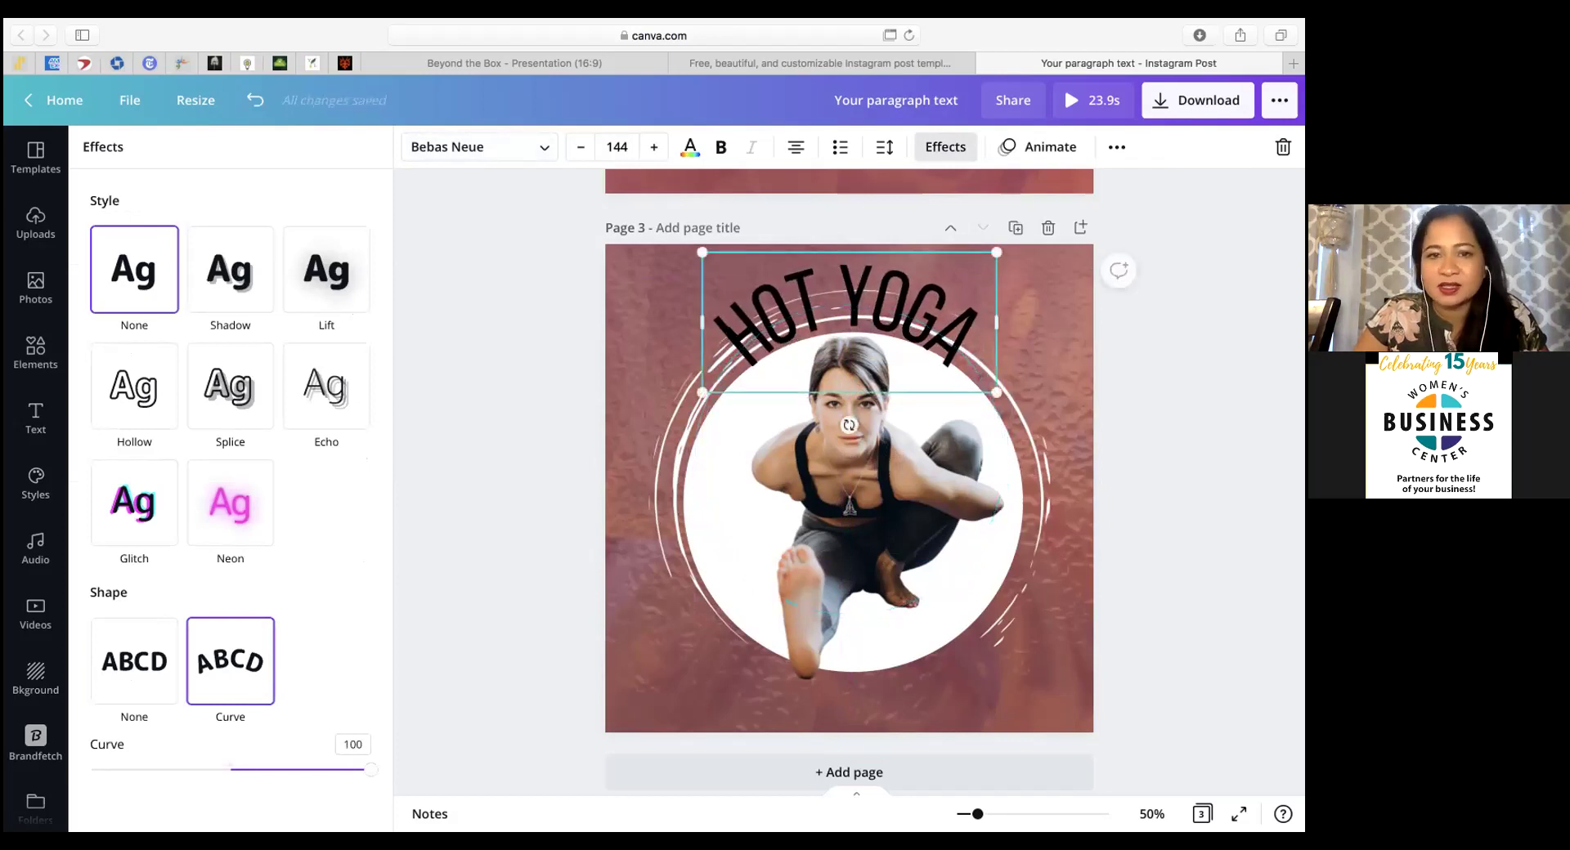
# Step: Colour the curved HOT YOGA text white and move it slightly up
pyautogui.click(691, 149)
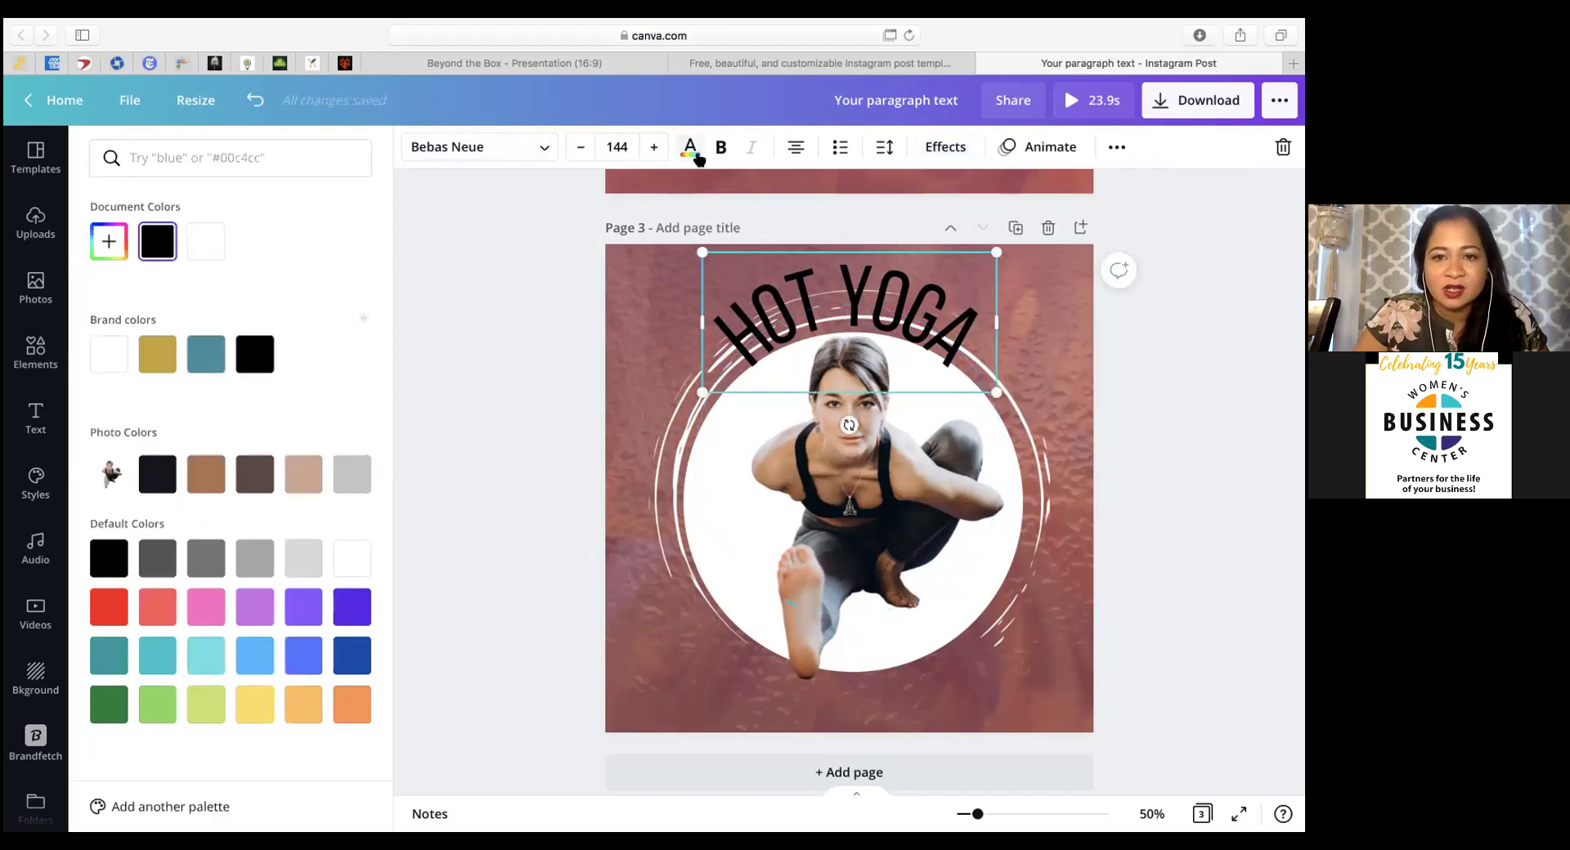
pyautogui.click(206, 241)
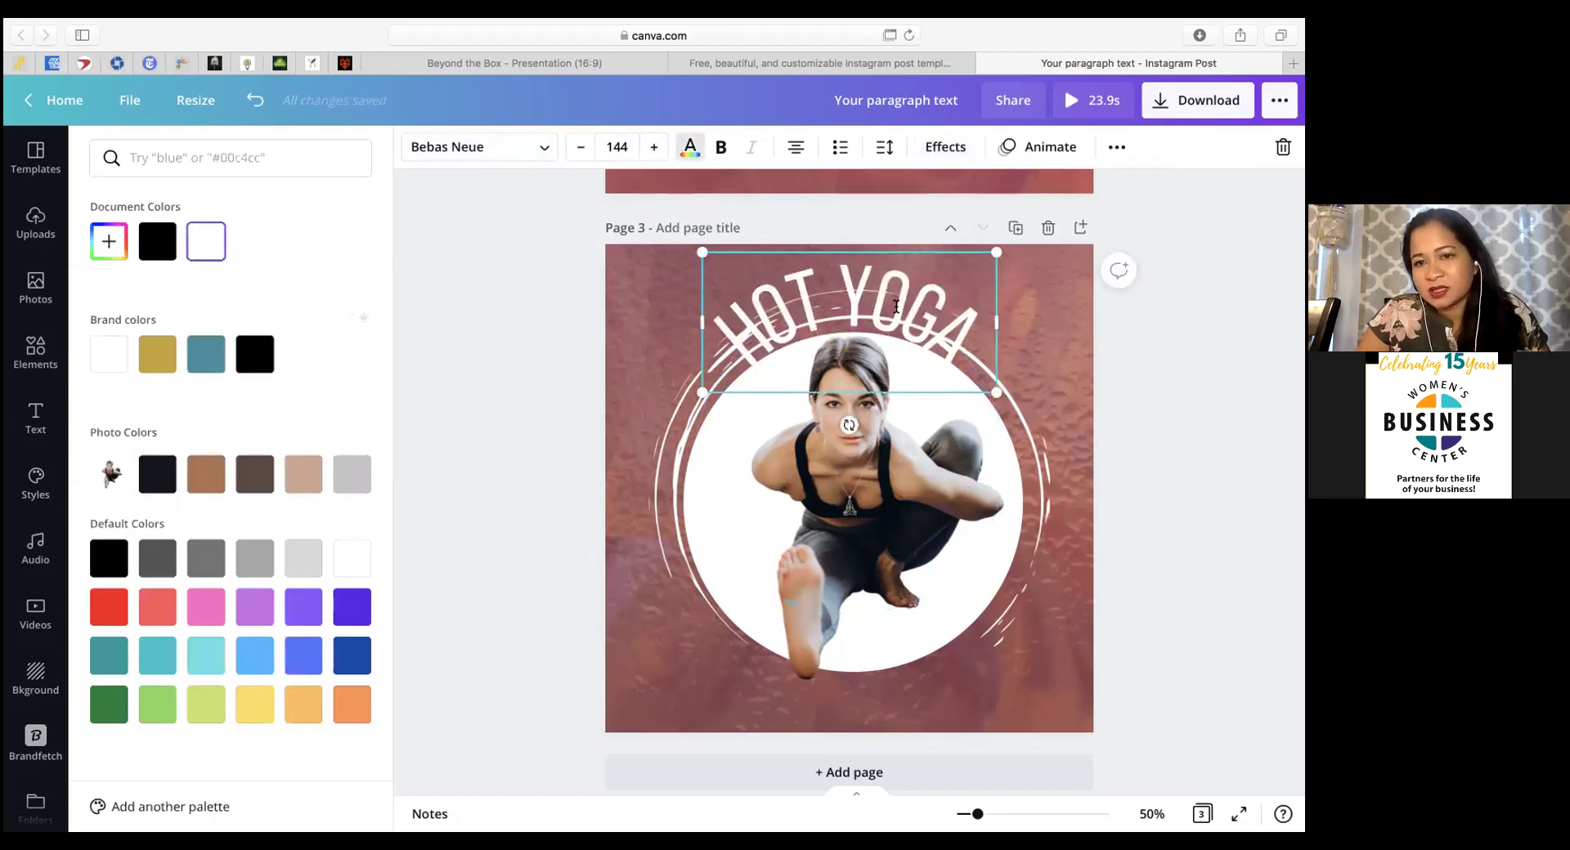
pyautogui.moveTo(896, 296); pyautogui.dragTo(896, 288)
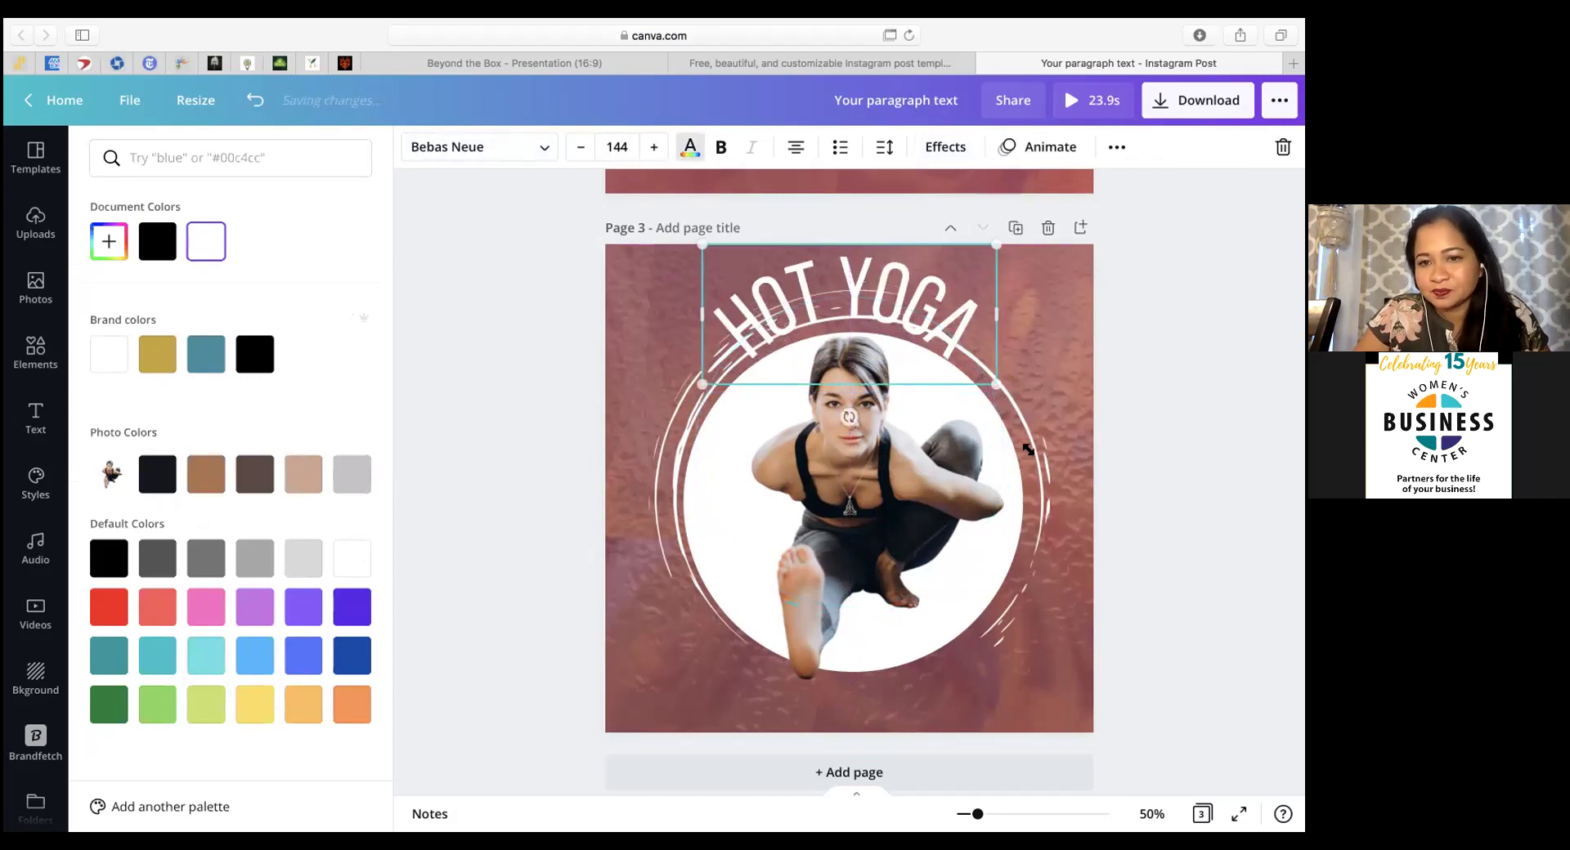
pyautogui.click(991, 500)
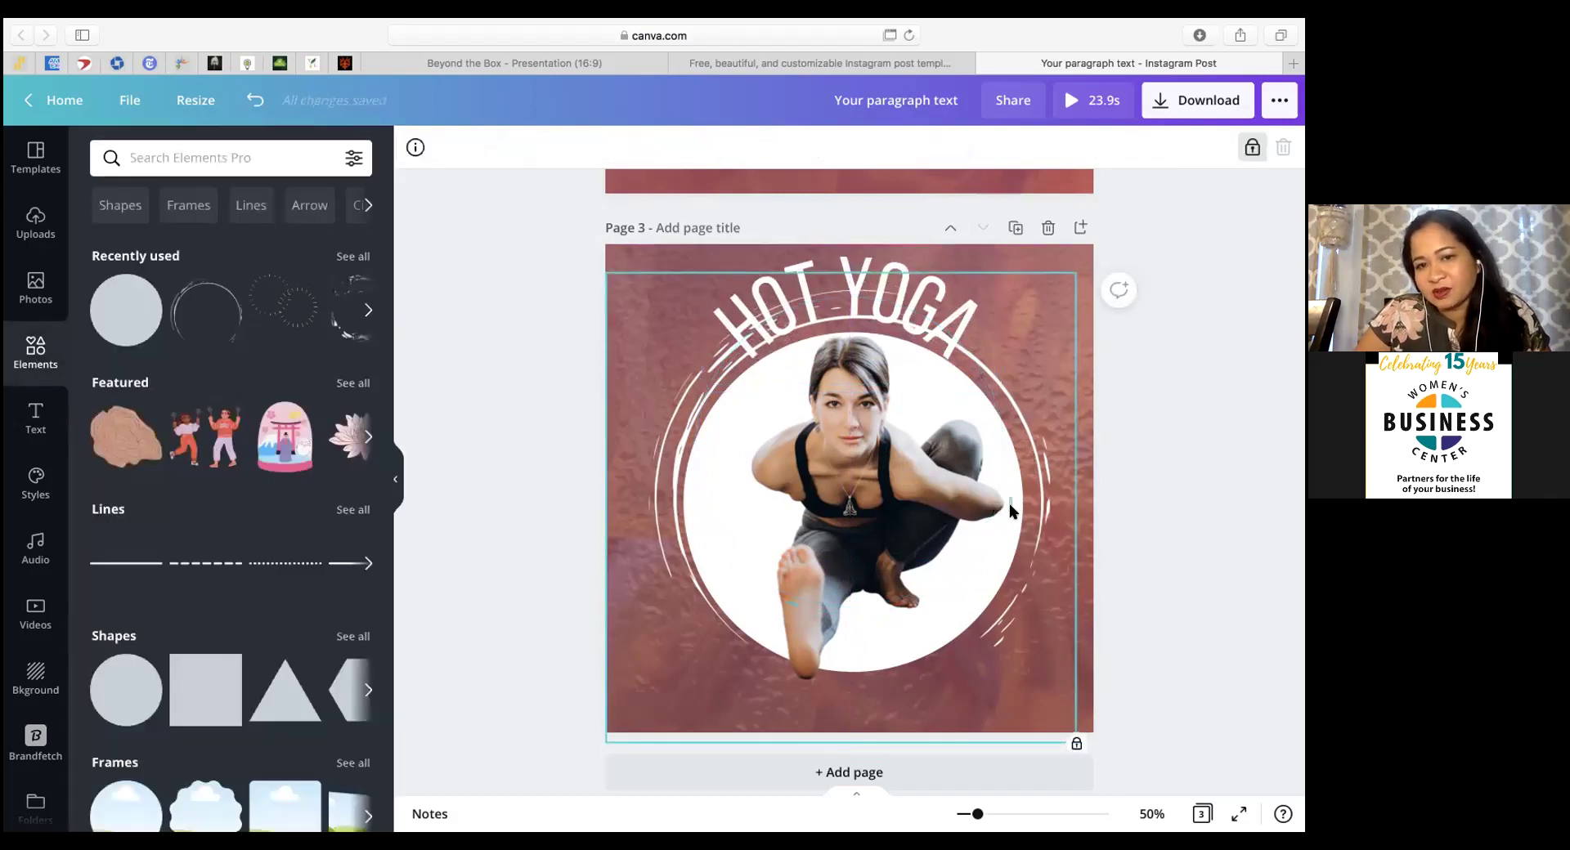
# Step: Enlarge the HOT YOGA text to size 151 and recentre it over the upper edge of the ring
pyautogui.moveTo(932, 321); pyautogui.dragTo(931, 309)
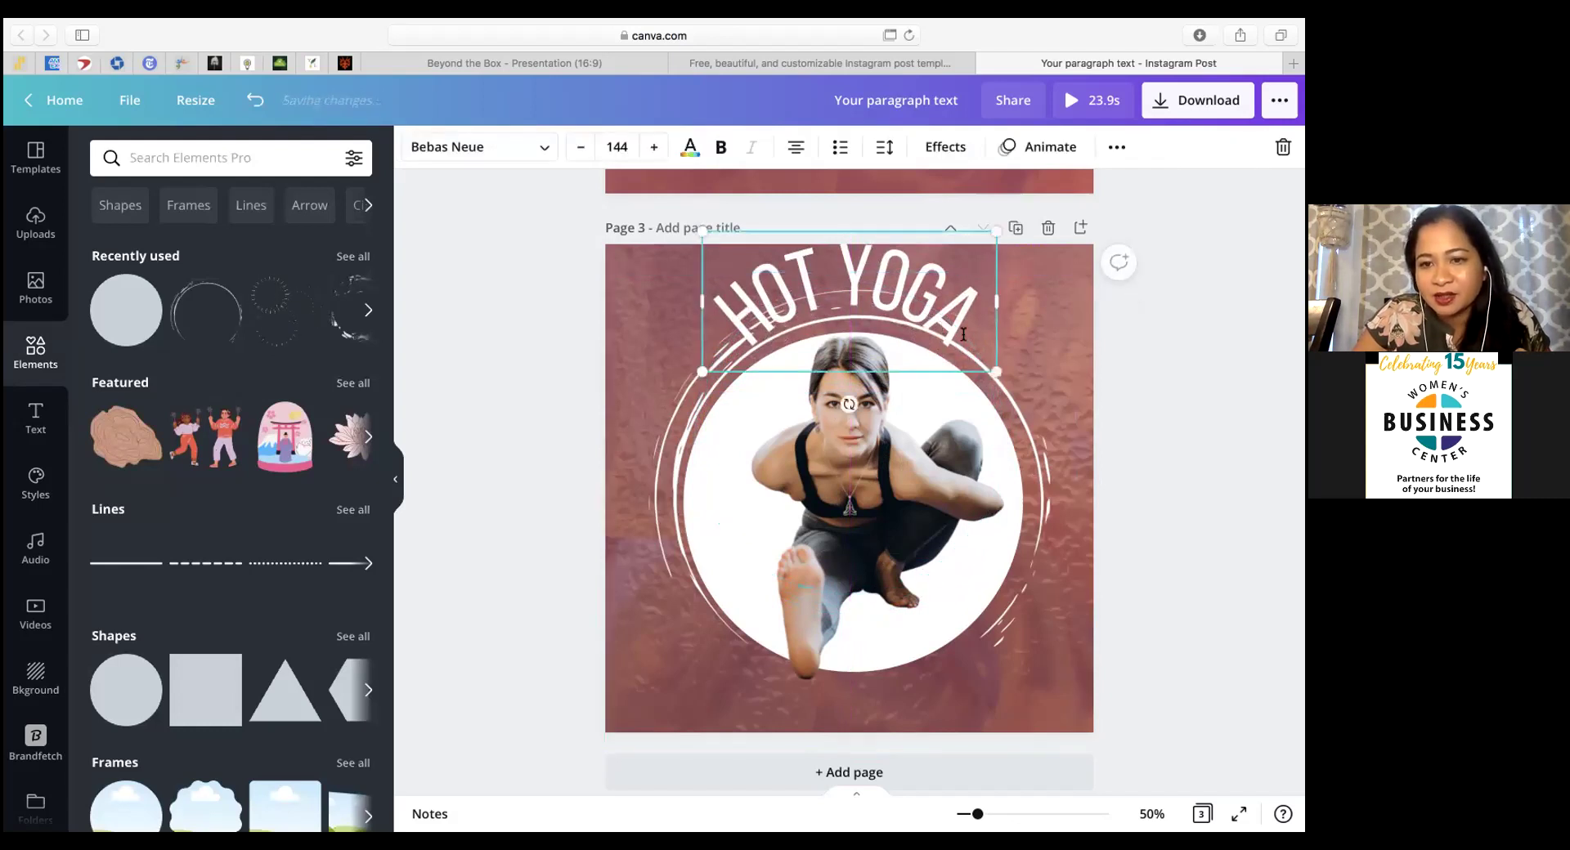
pyautogui.moveTo(998, 369); pyautogui.dragTo(1011, 370)
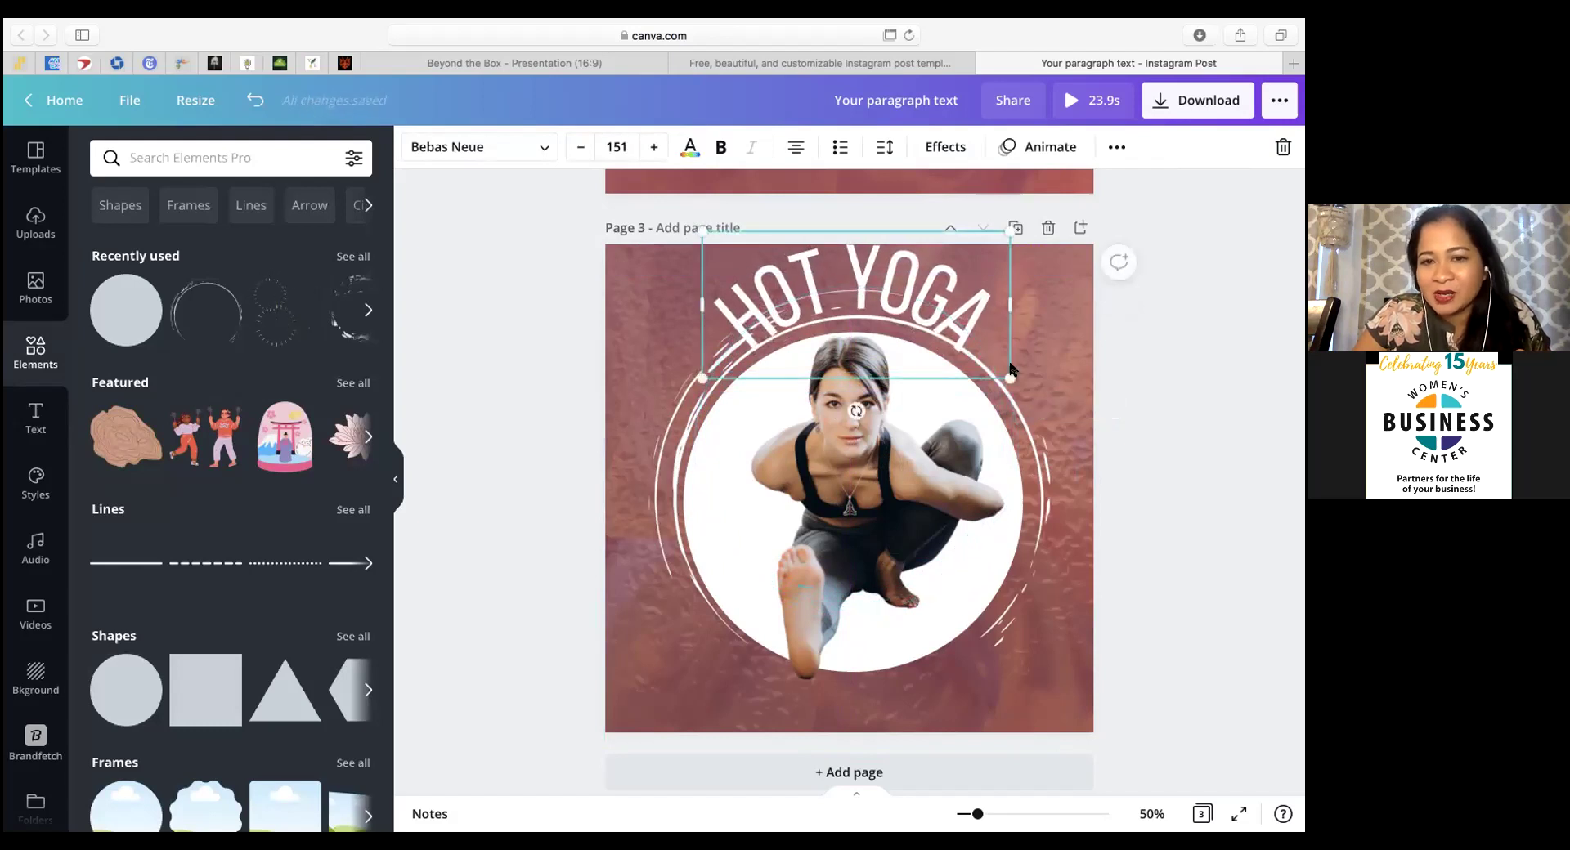
pyautogui.moveTo(914, 314); pyautogui.dragTo(915, 329)
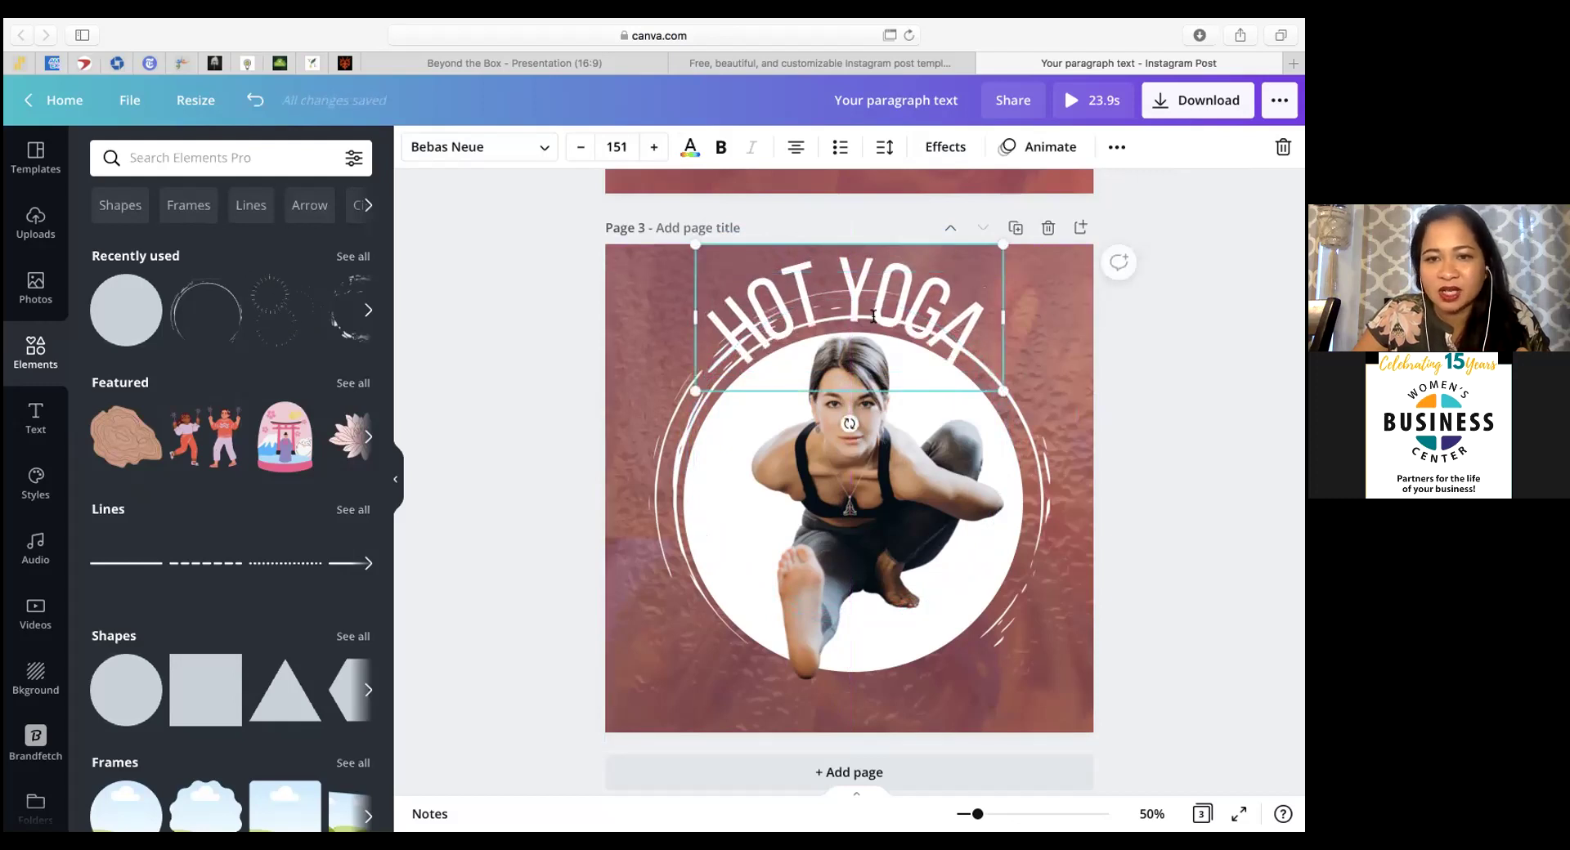
# Step: Set the HOT YOGA text size to 135 and adjust its position above the woman's head
pyautogui.click(623, 147)
pyautogui.doubleClick(624, 148)
pyautogui.write('1')
pyautogui.write('36')
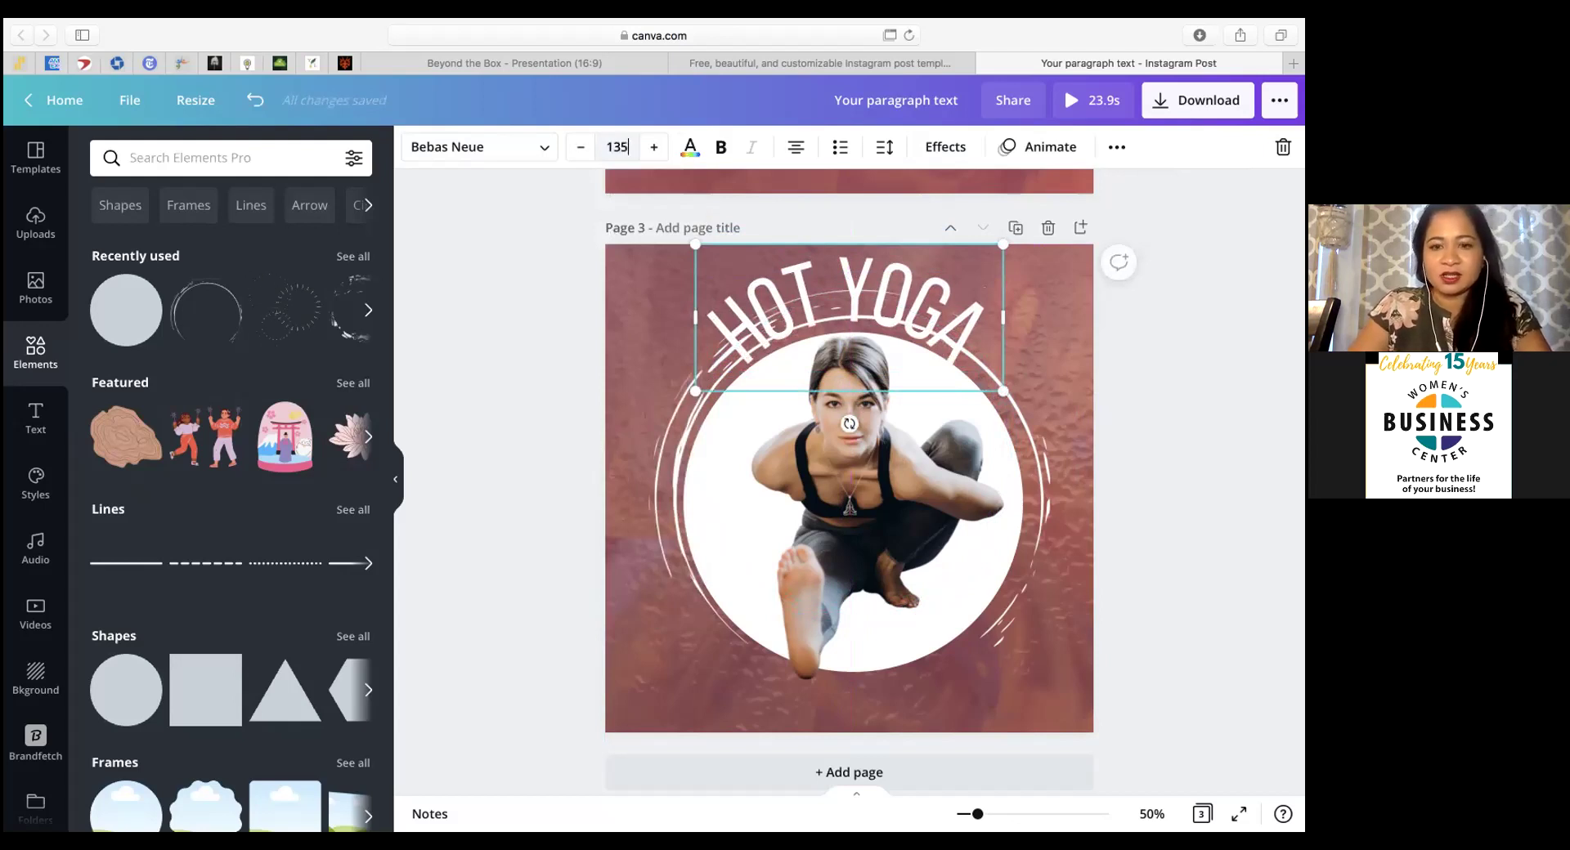
pyautogui.press('Return')
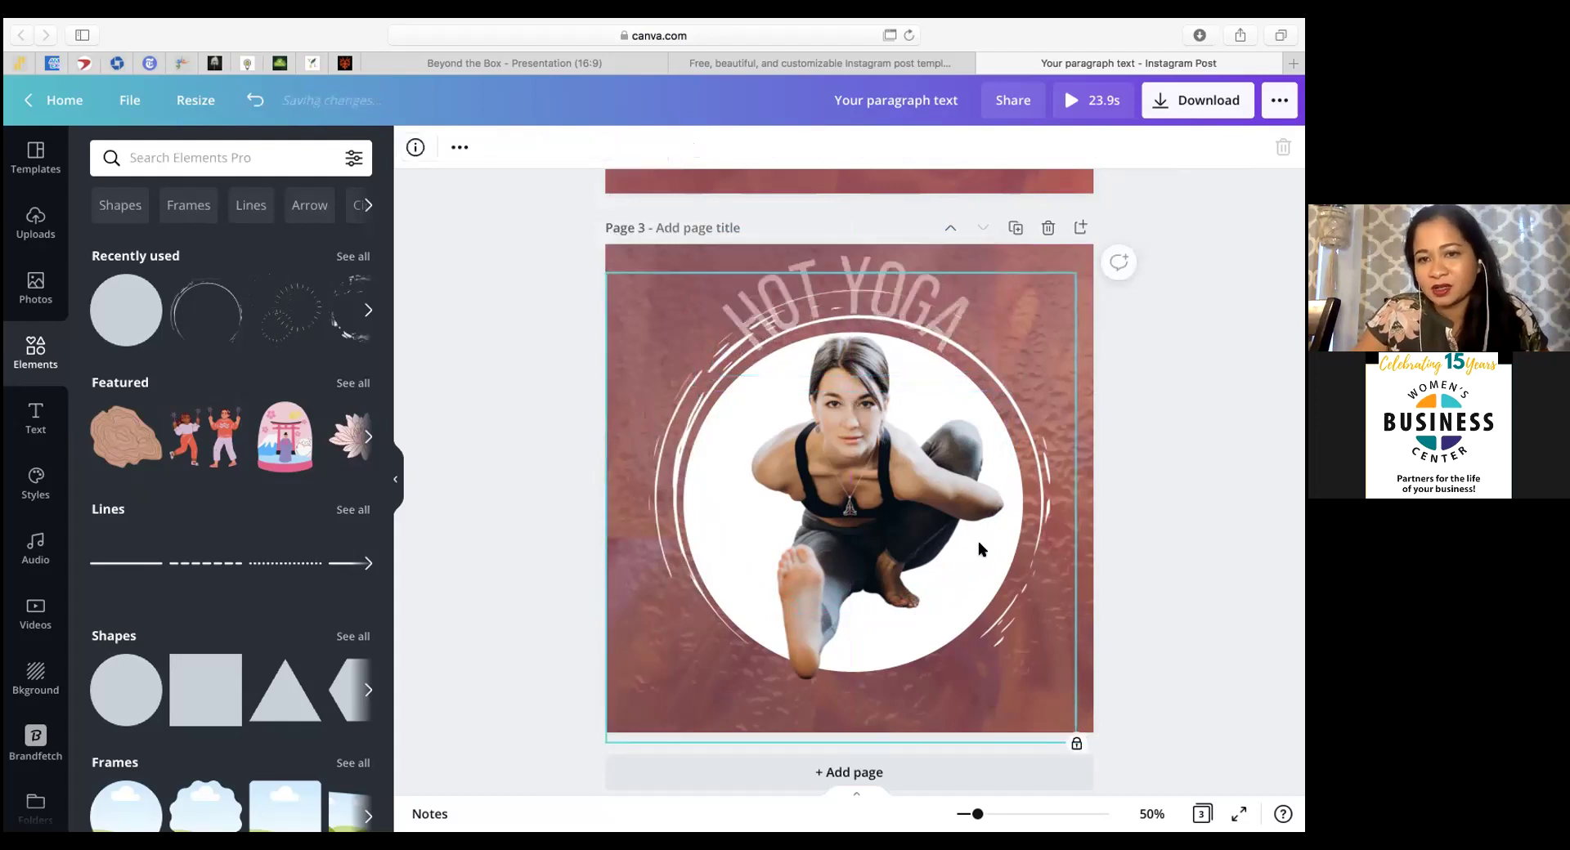
pyautogui.moveTo(937, 308); pyautogui.dragTo(939, 311)
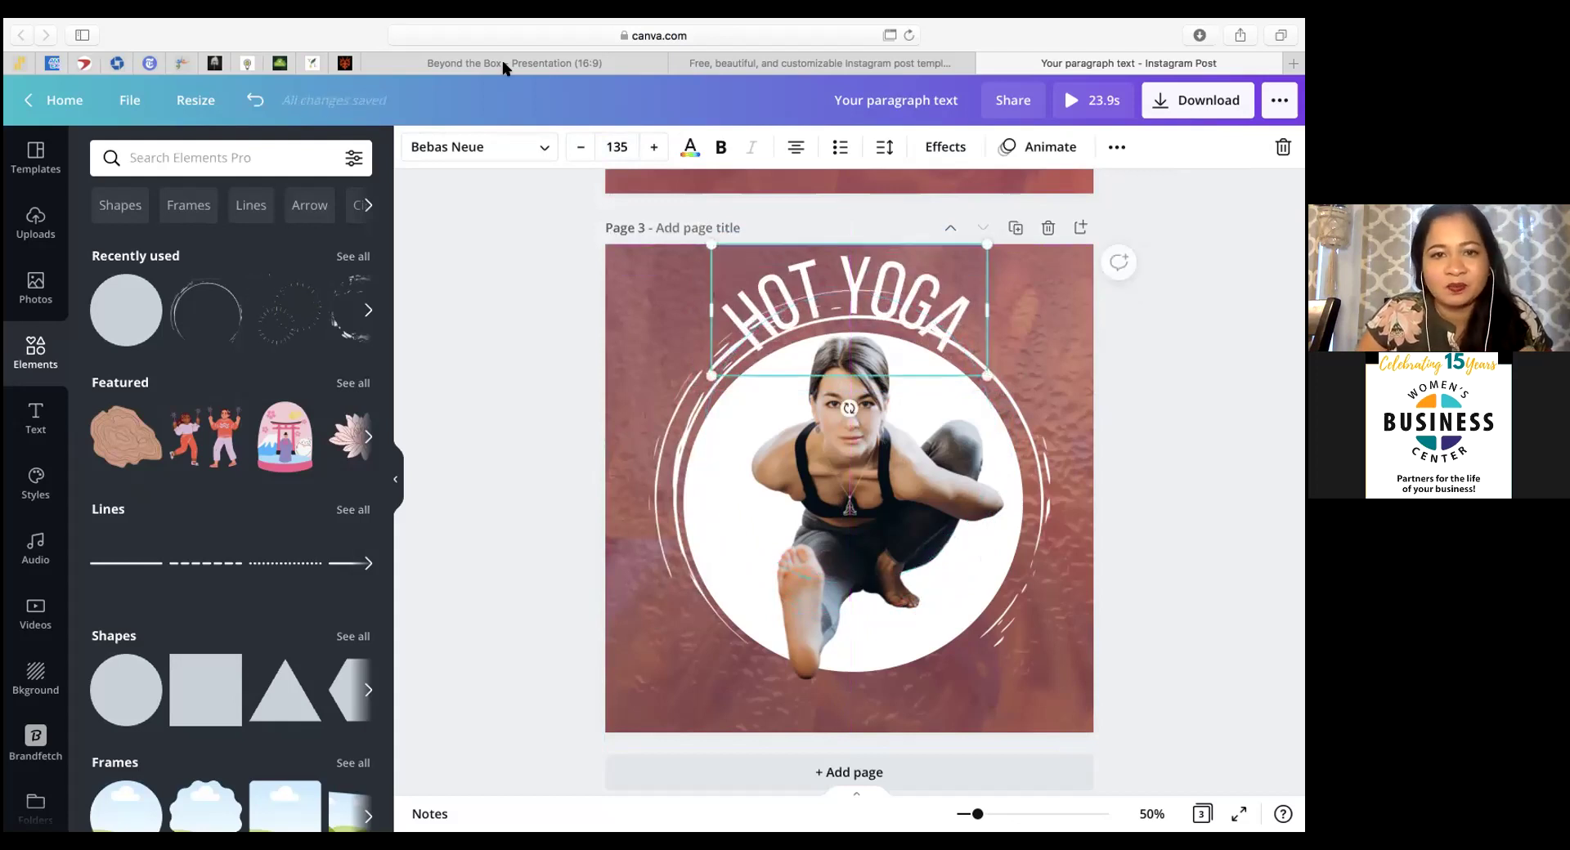
# Step: Set the HOT YOGA text size to 120 and rotate it slightly counterclockwise to follow the ring
pyautogui.click(617, 147)
pyautogui.write('120')
pyautogui.press('Return')
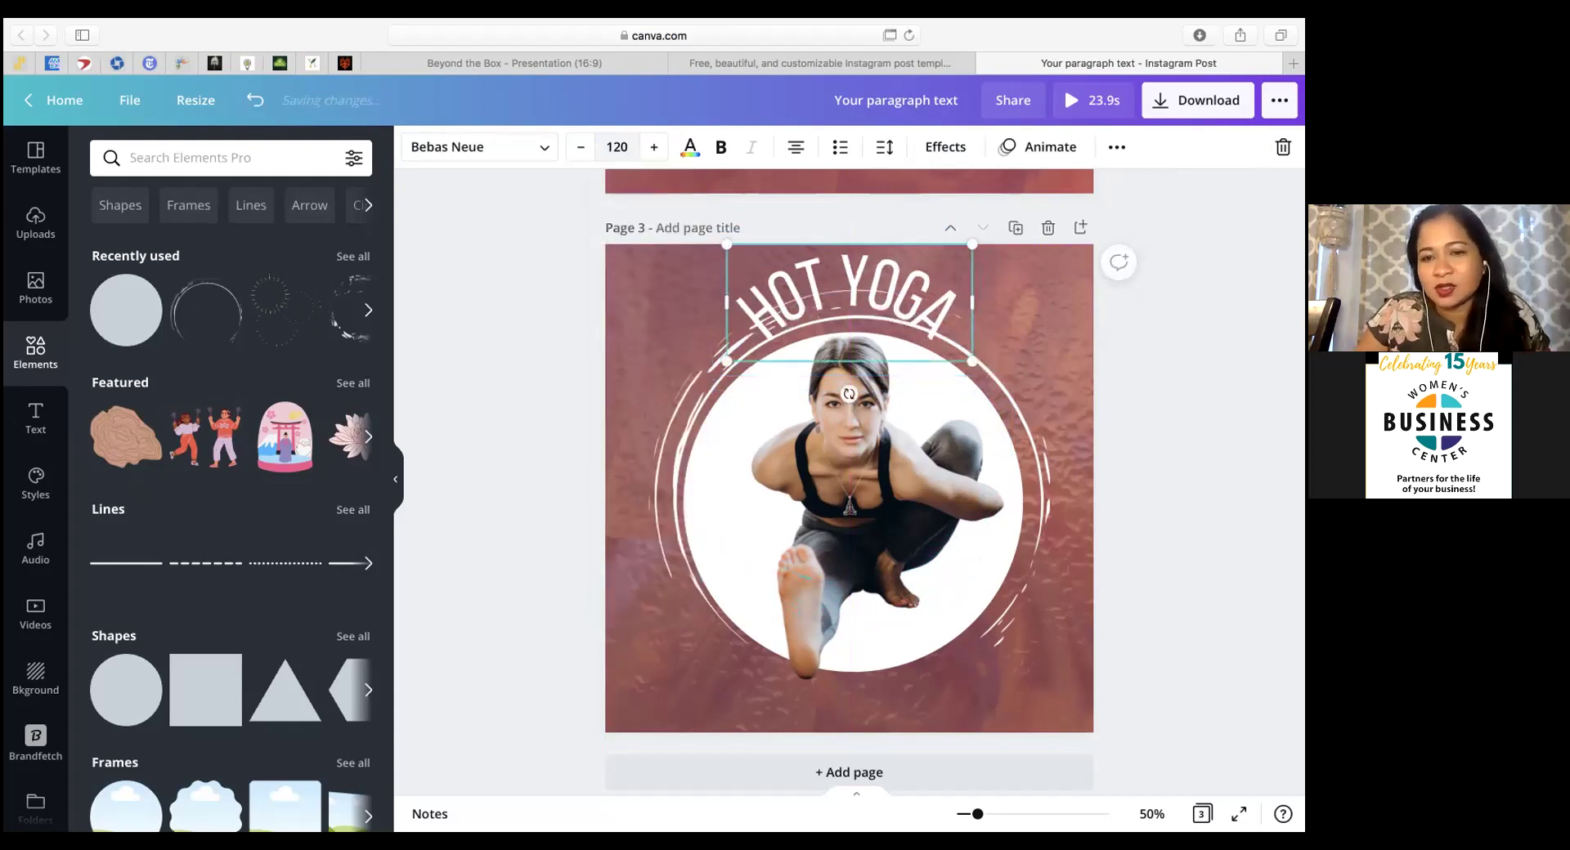
pyautogui.moveTo(851, 394); pyautogui.dragTo(852, 398)
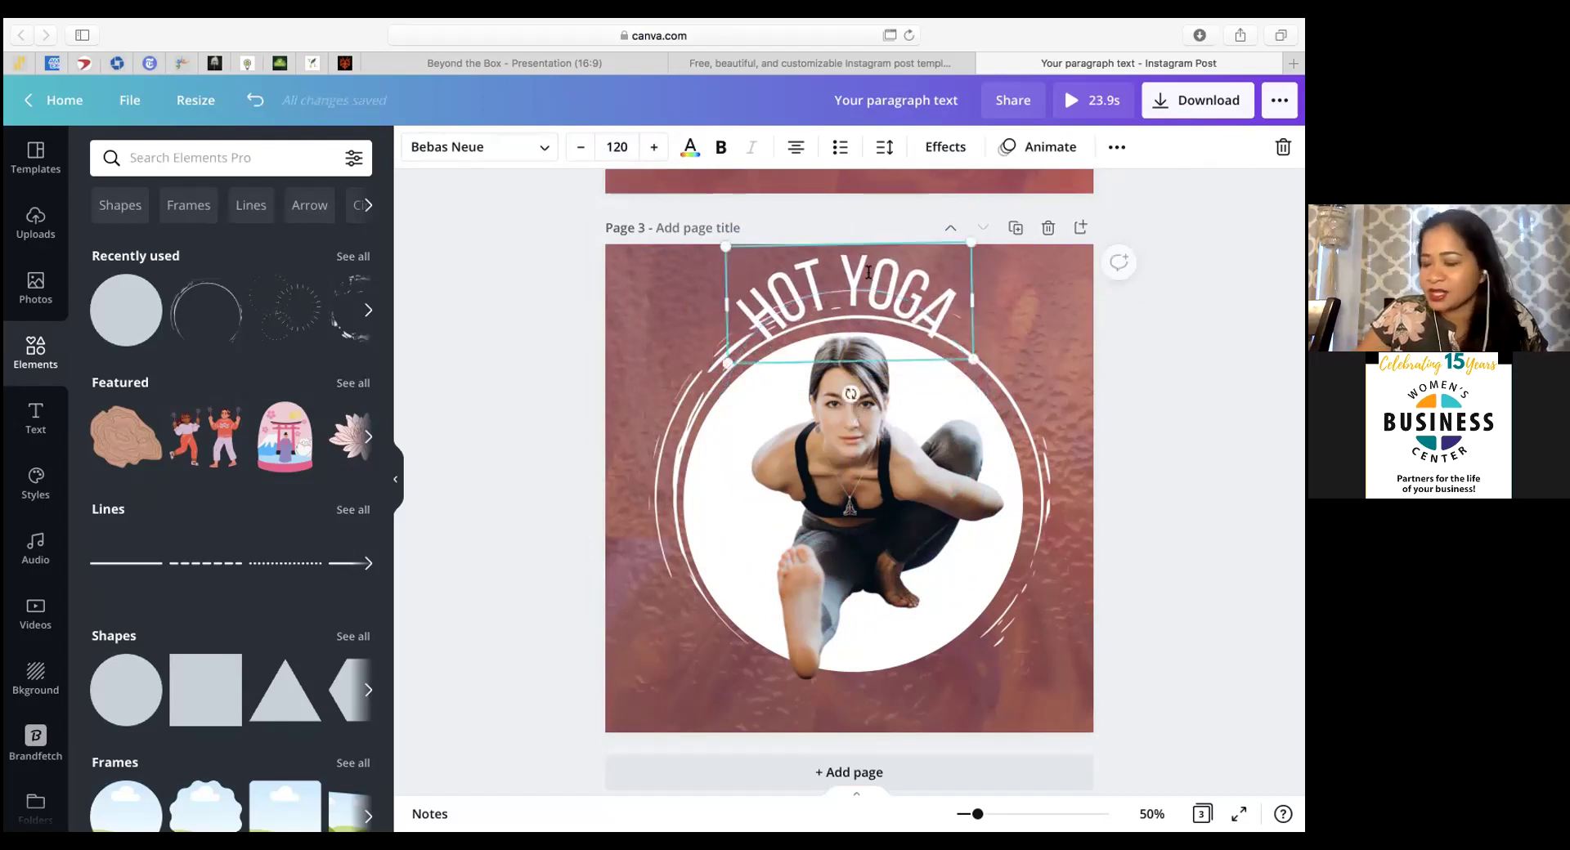
# Step: Preview the Block, Roll and Fade text animations and apply Breathe to the HOT YOGA text
pyautogui.click(868, 272)
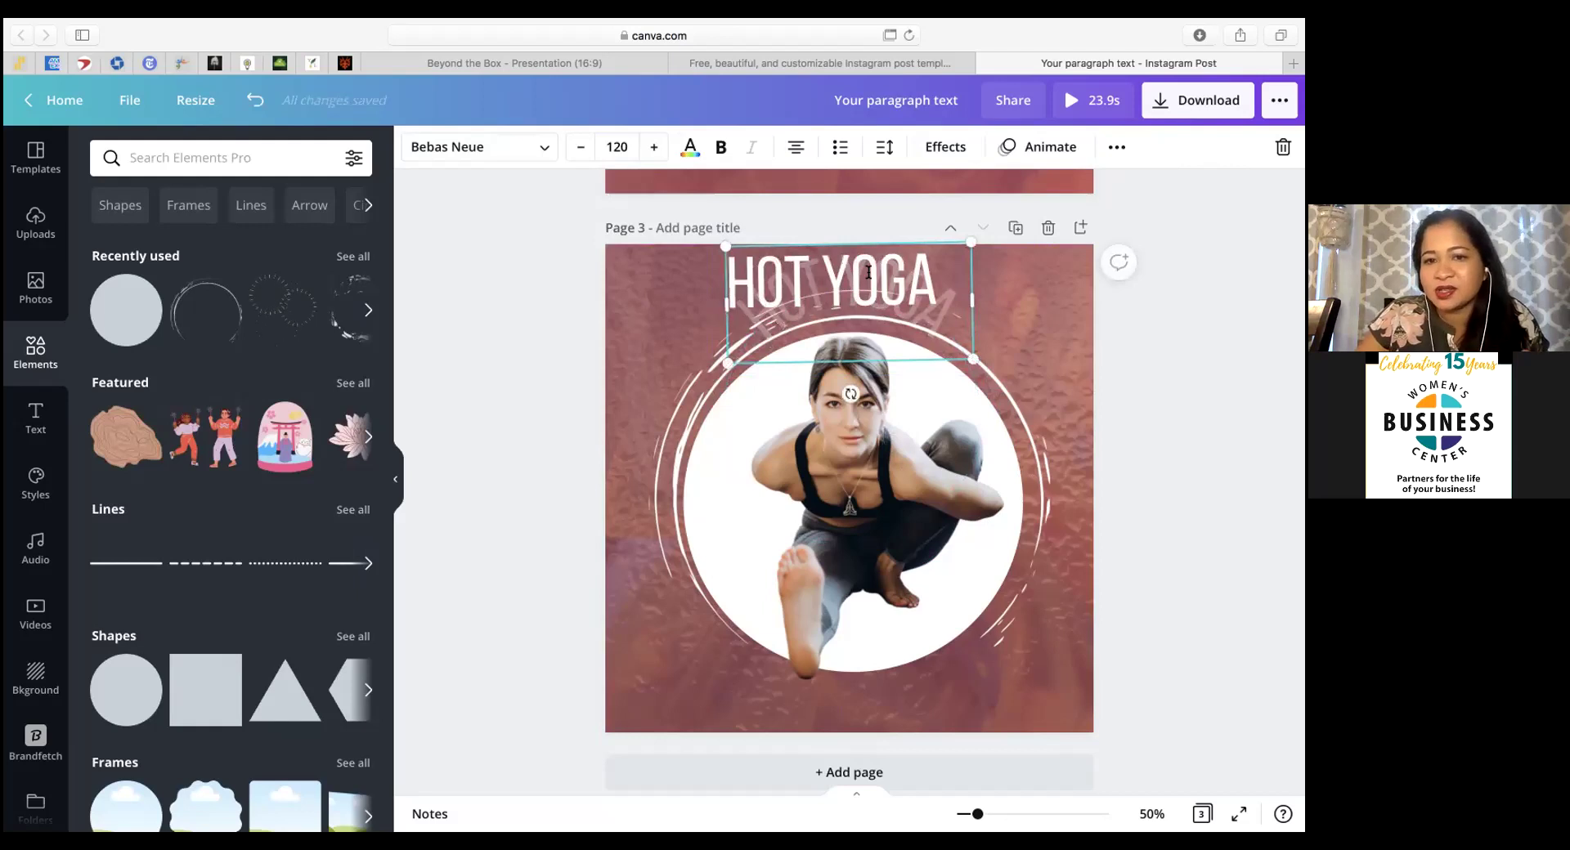
pyautogui.click(1055, 147)
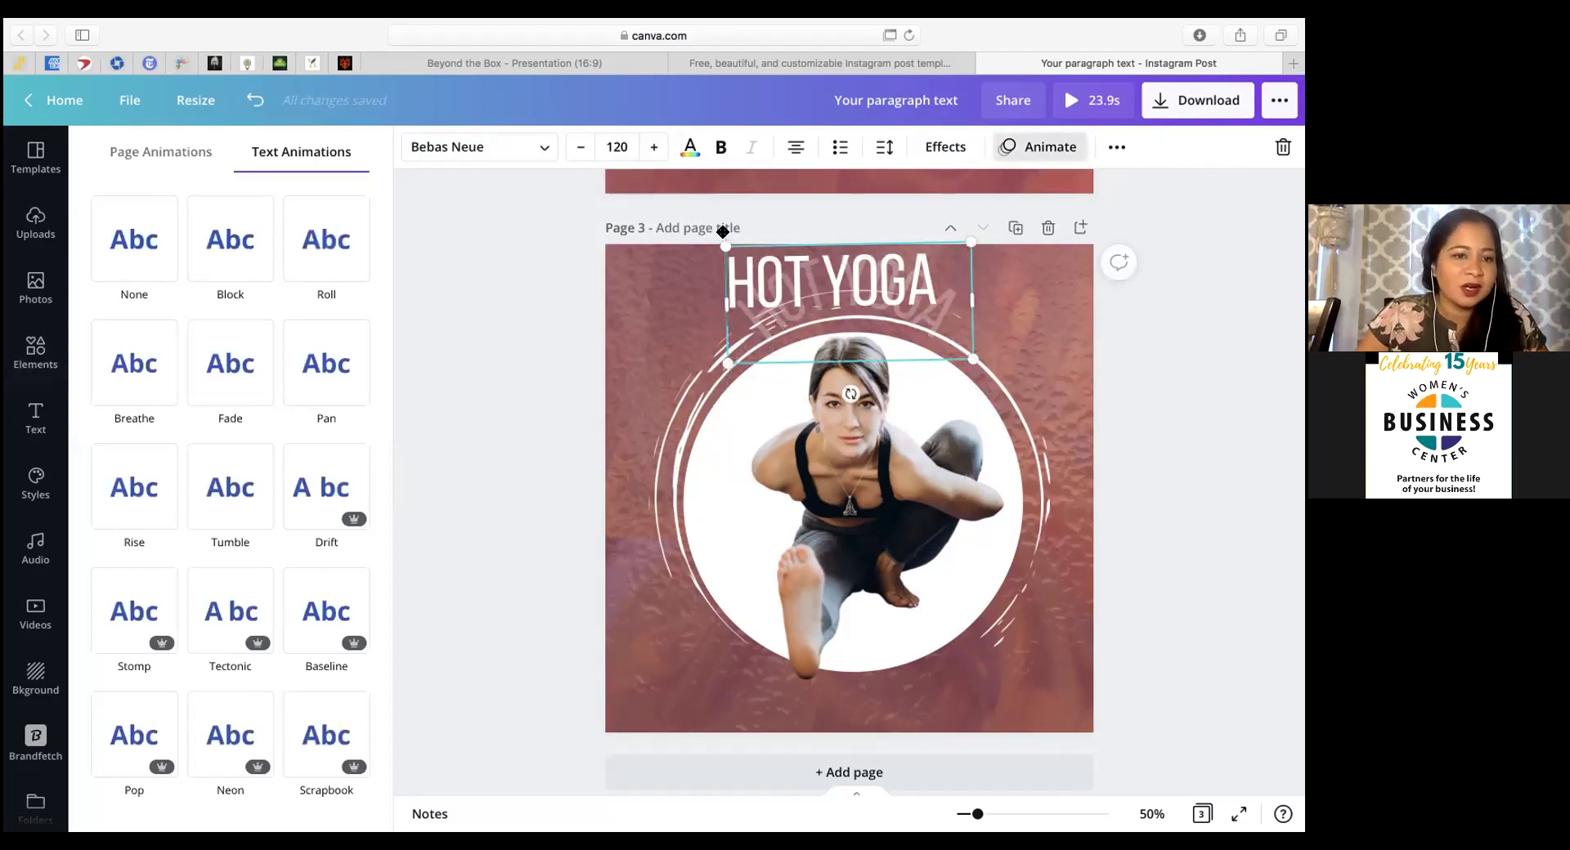
pyautogui.click(205, 243)
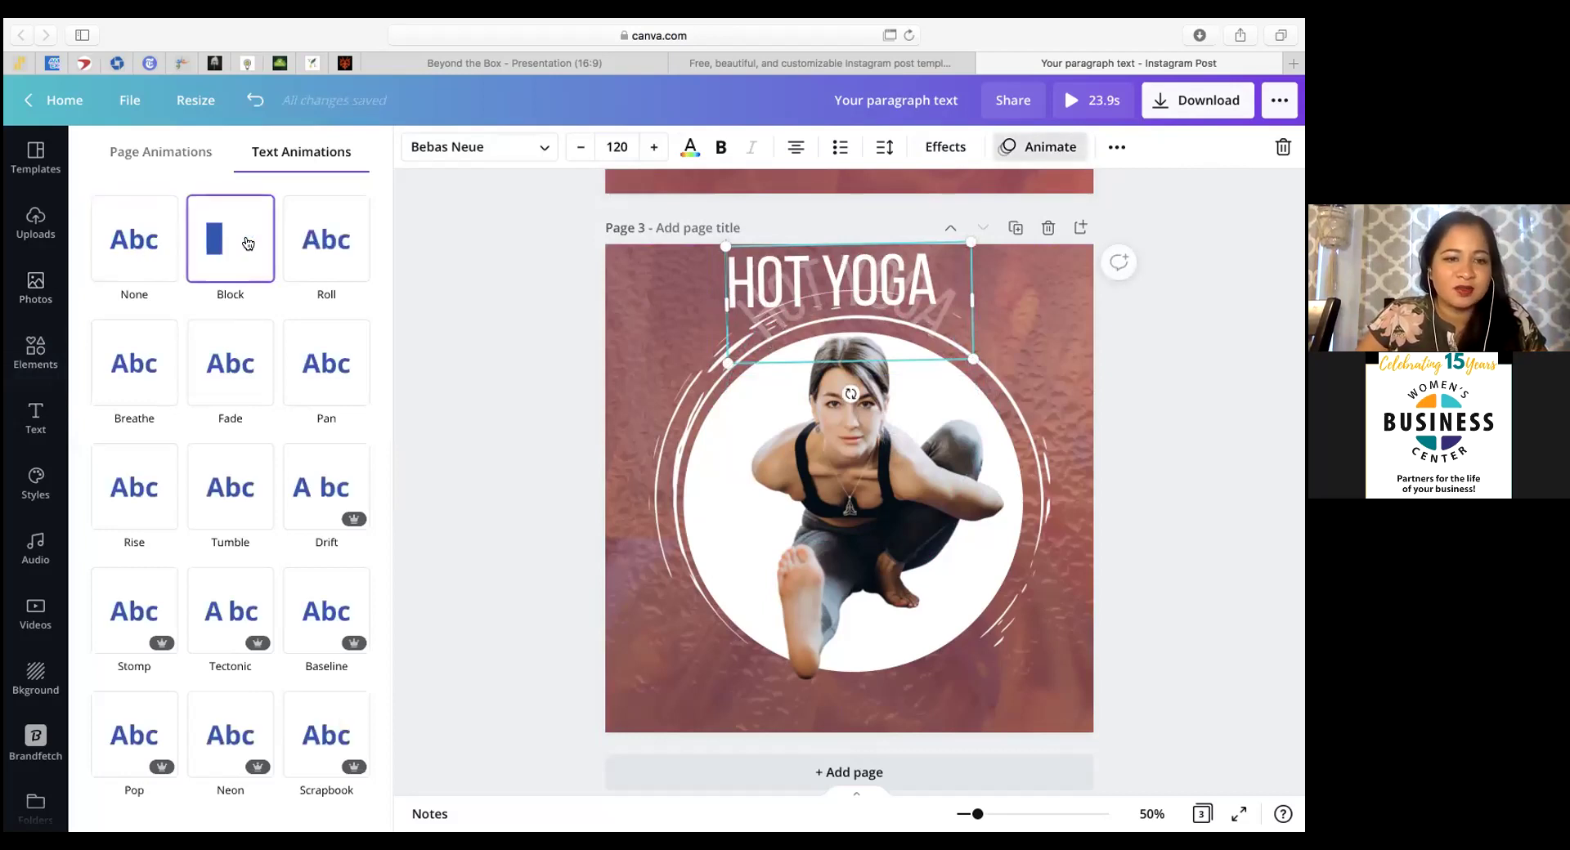
pyautogui.click(305, 242)
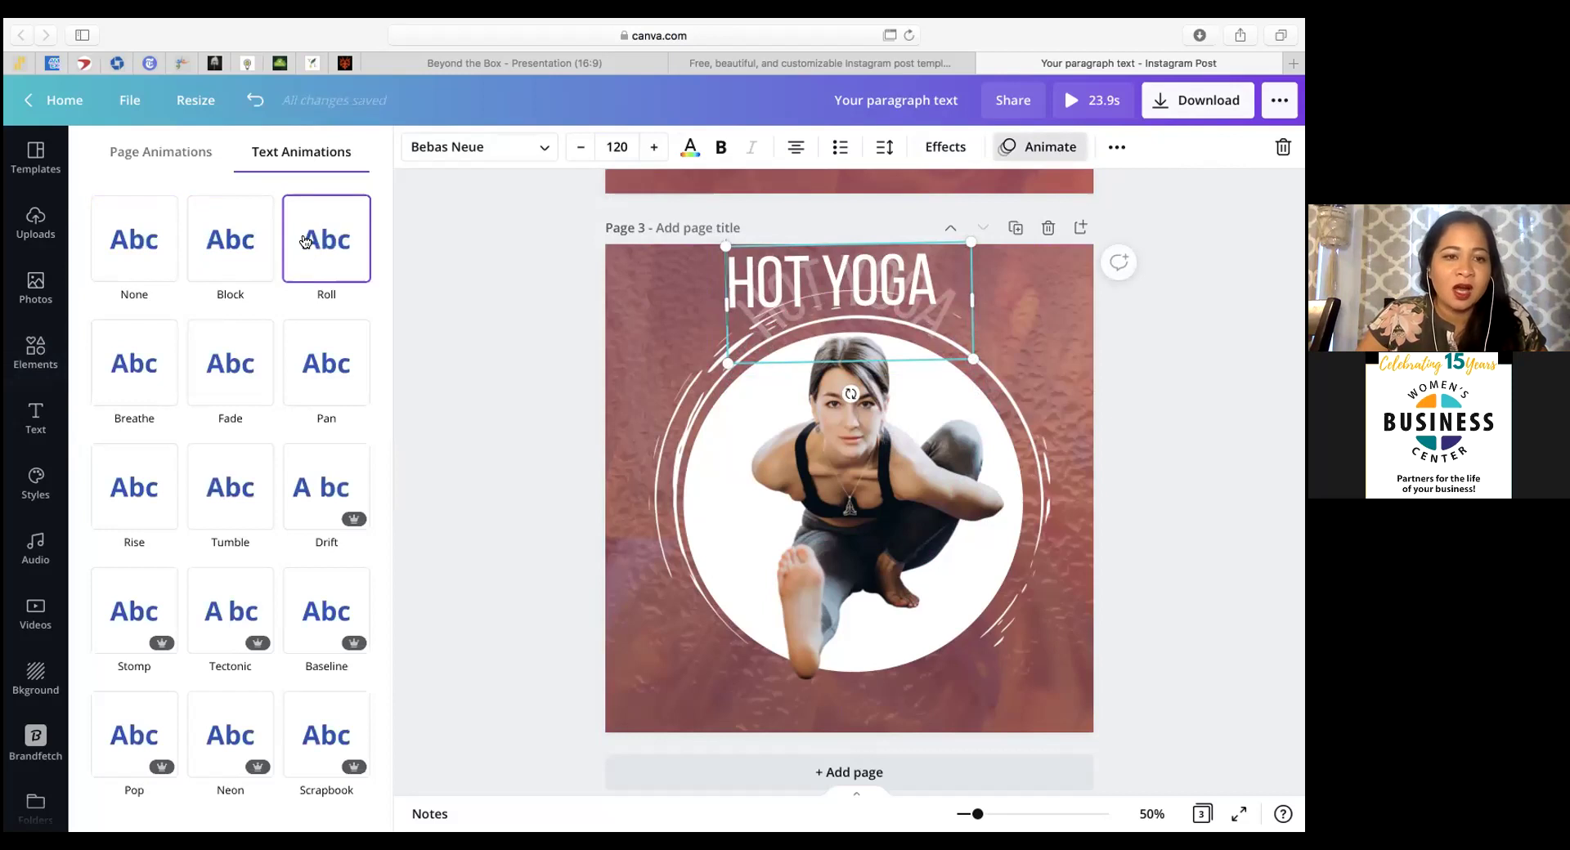
pyautogui.click(232, 360)
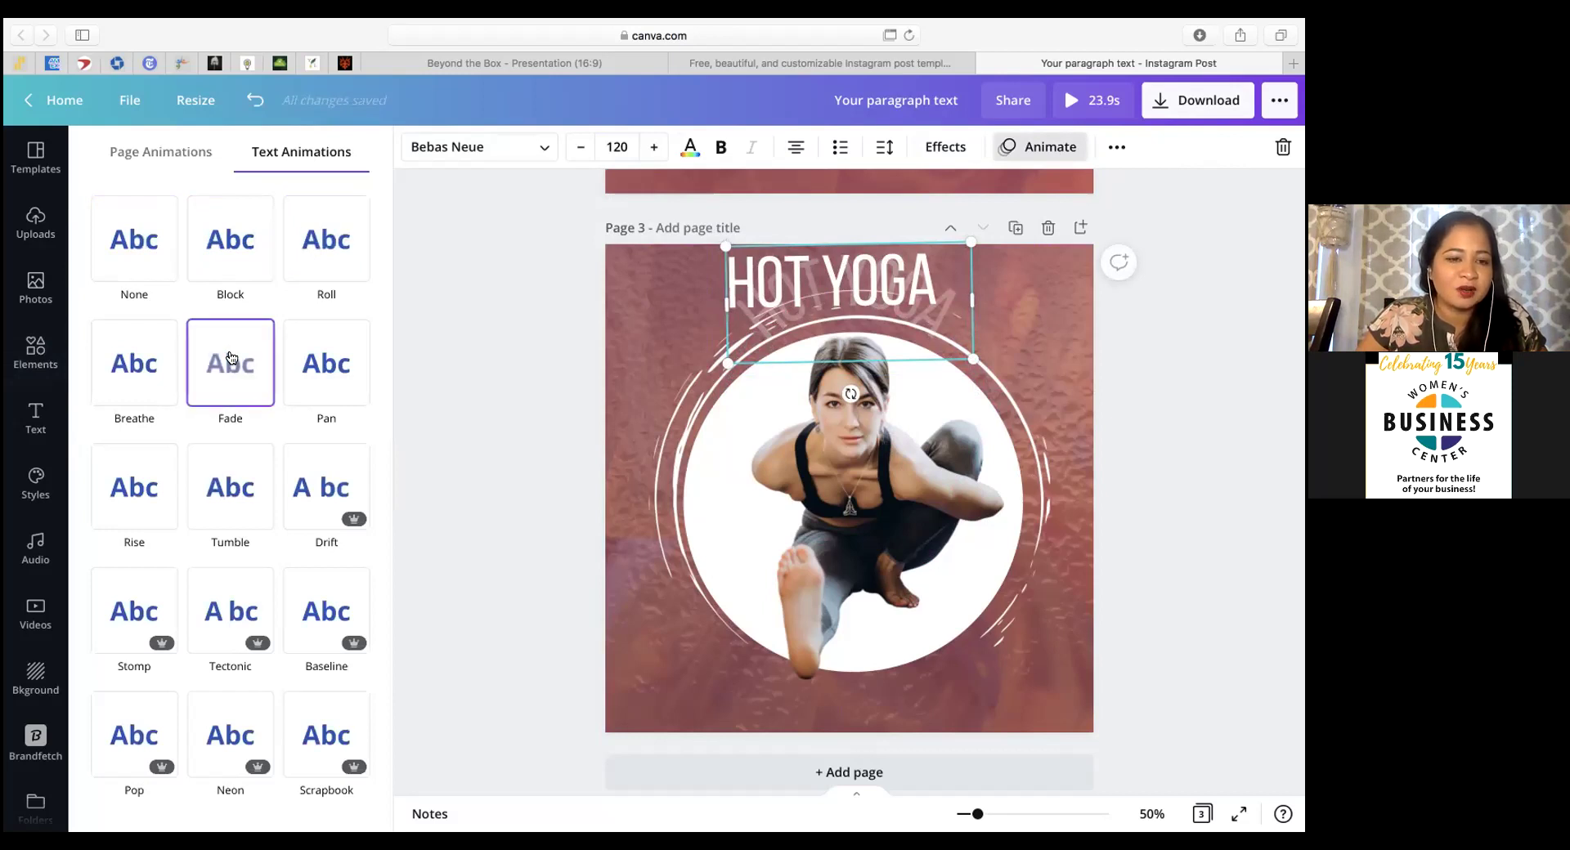
pyautogui.click(139, 363)
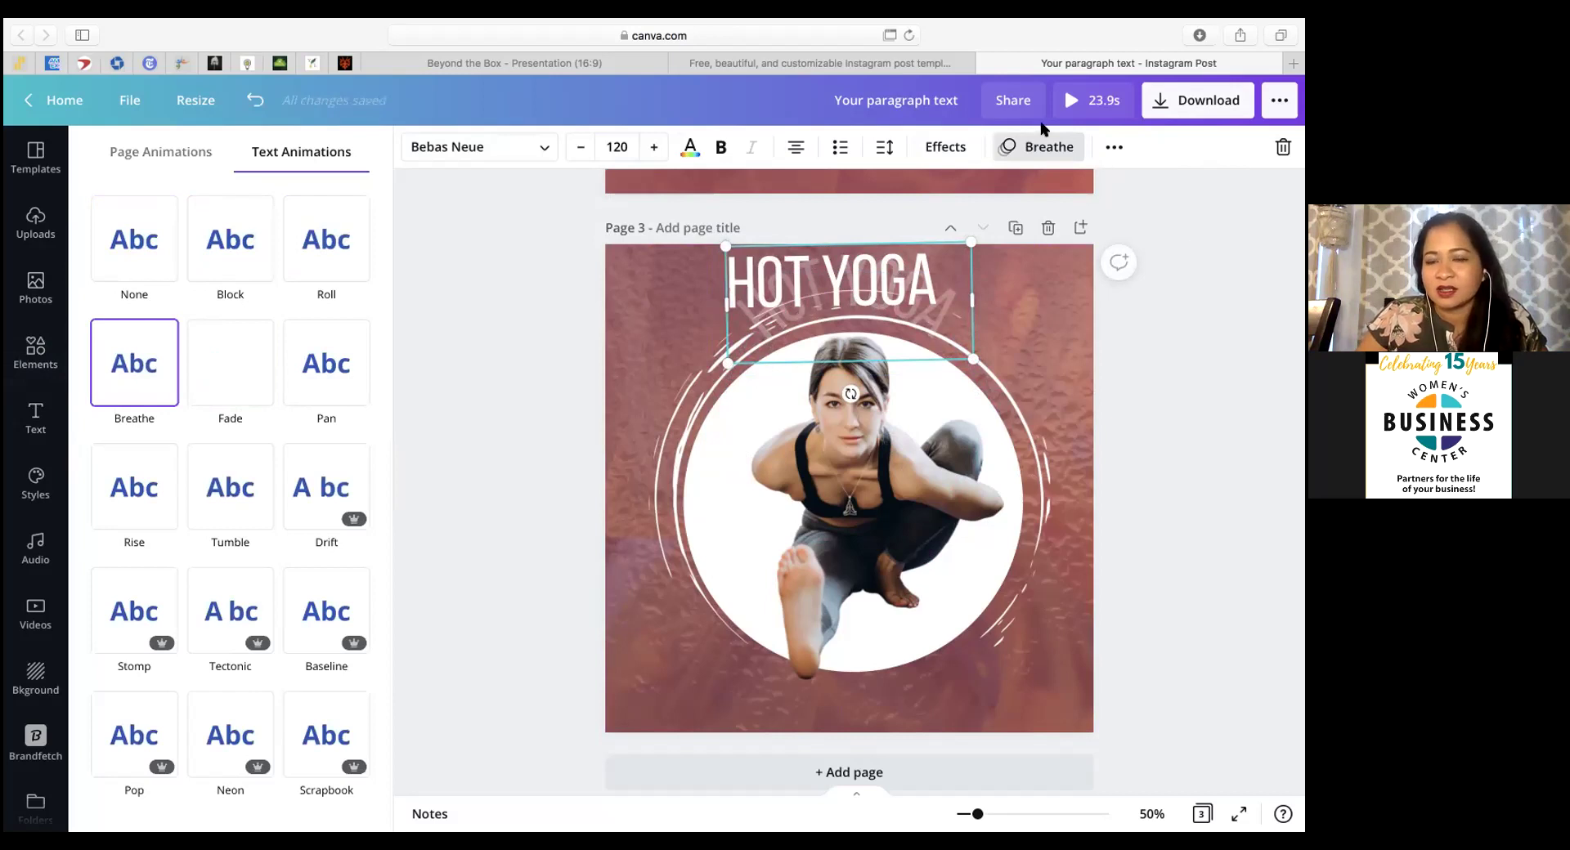
# Step: Lock the HOT YOGA text in place on page 3 and deselect it
pyautogui.click(1113, 147)
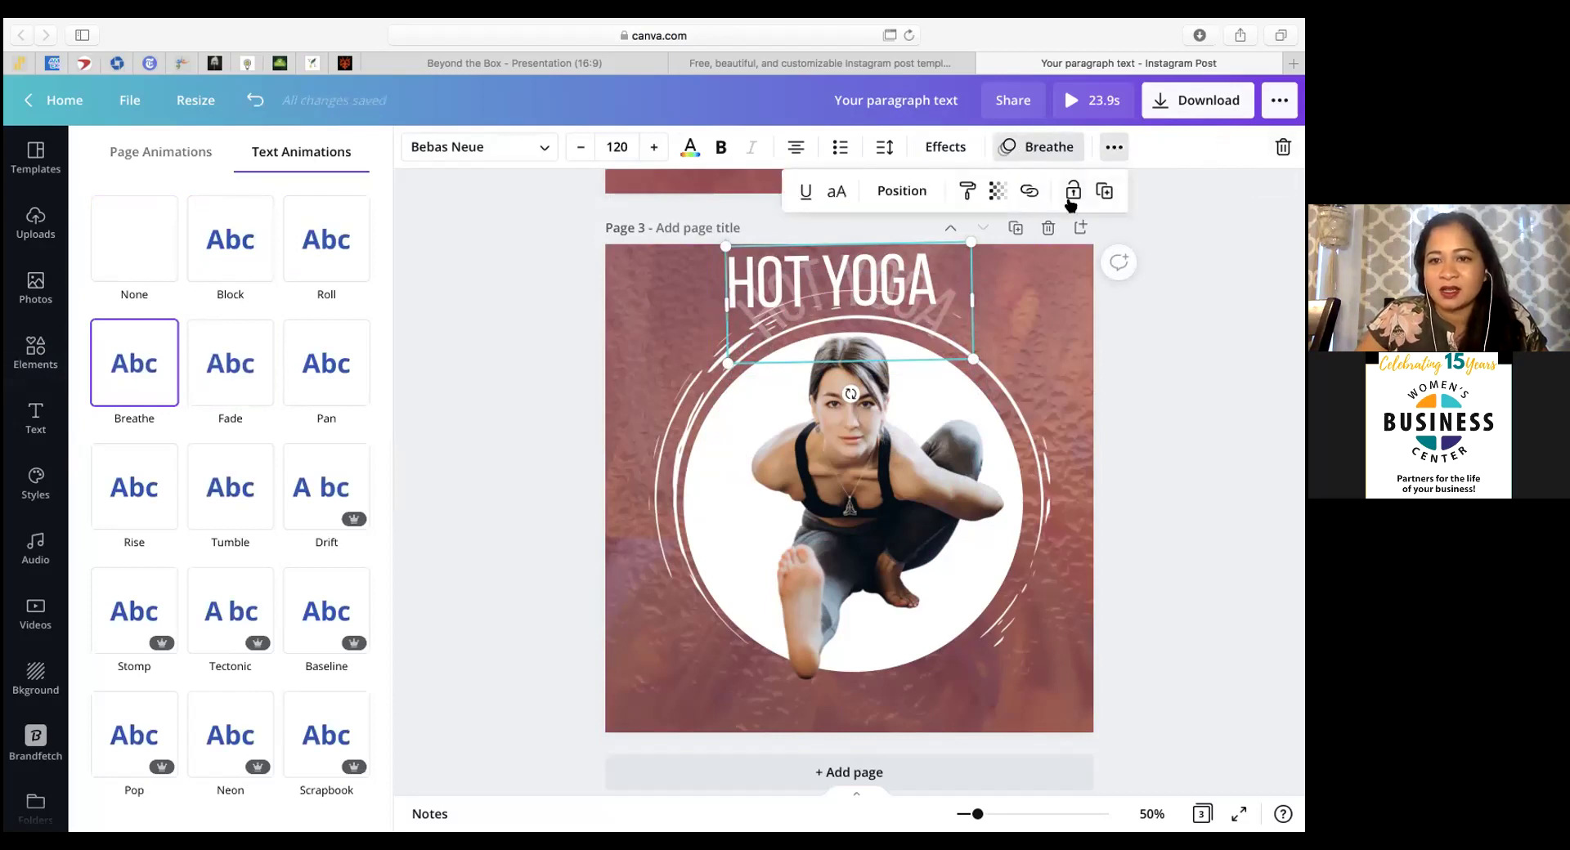
pyautogui.click(1072, 191)
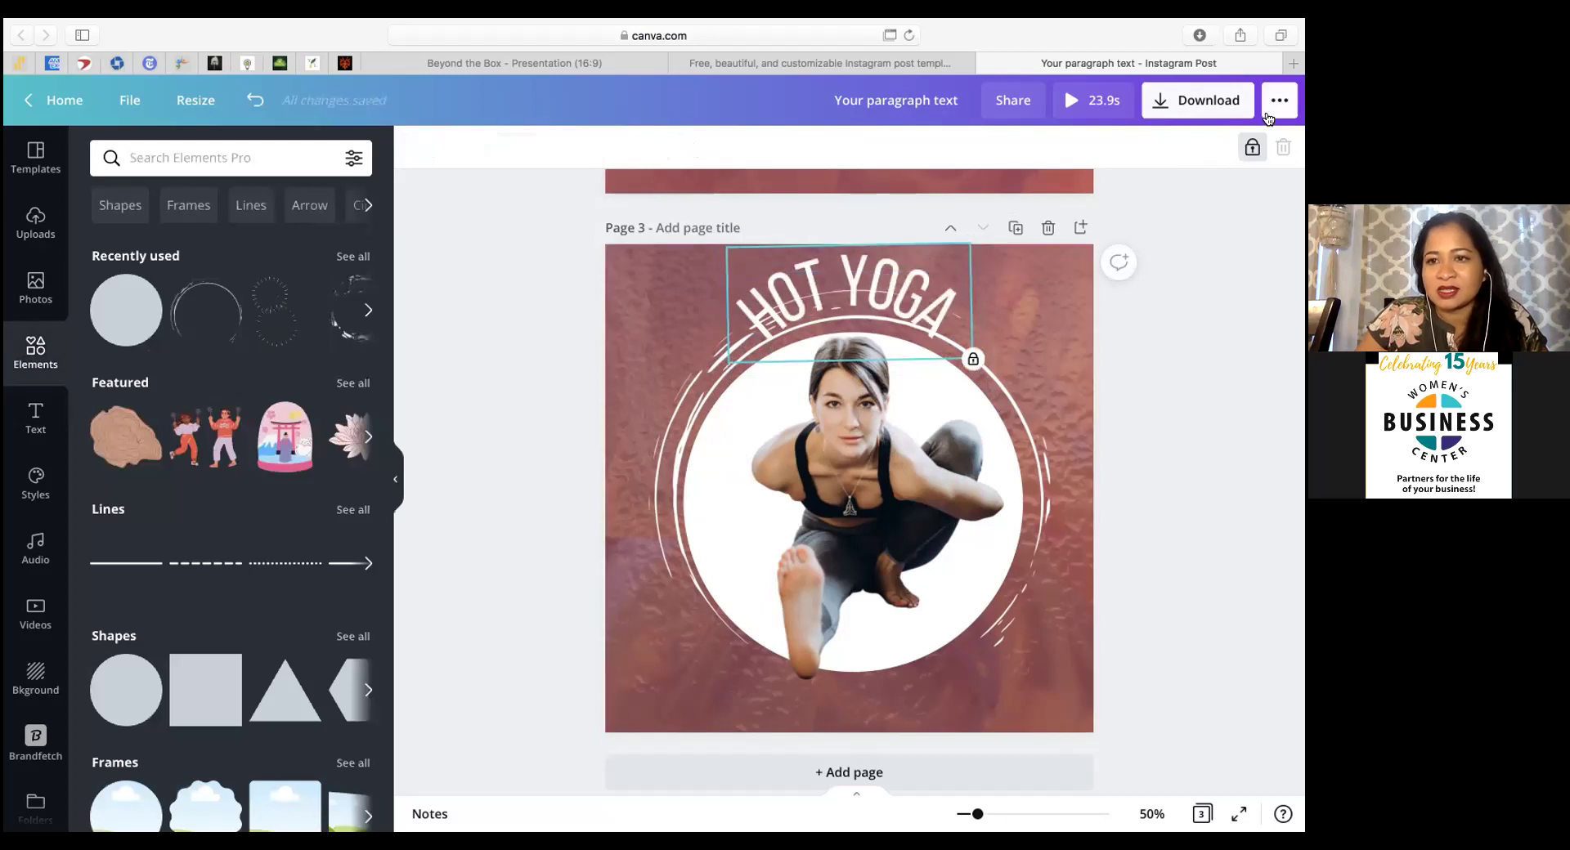
pyautogui.click(1063, 673)
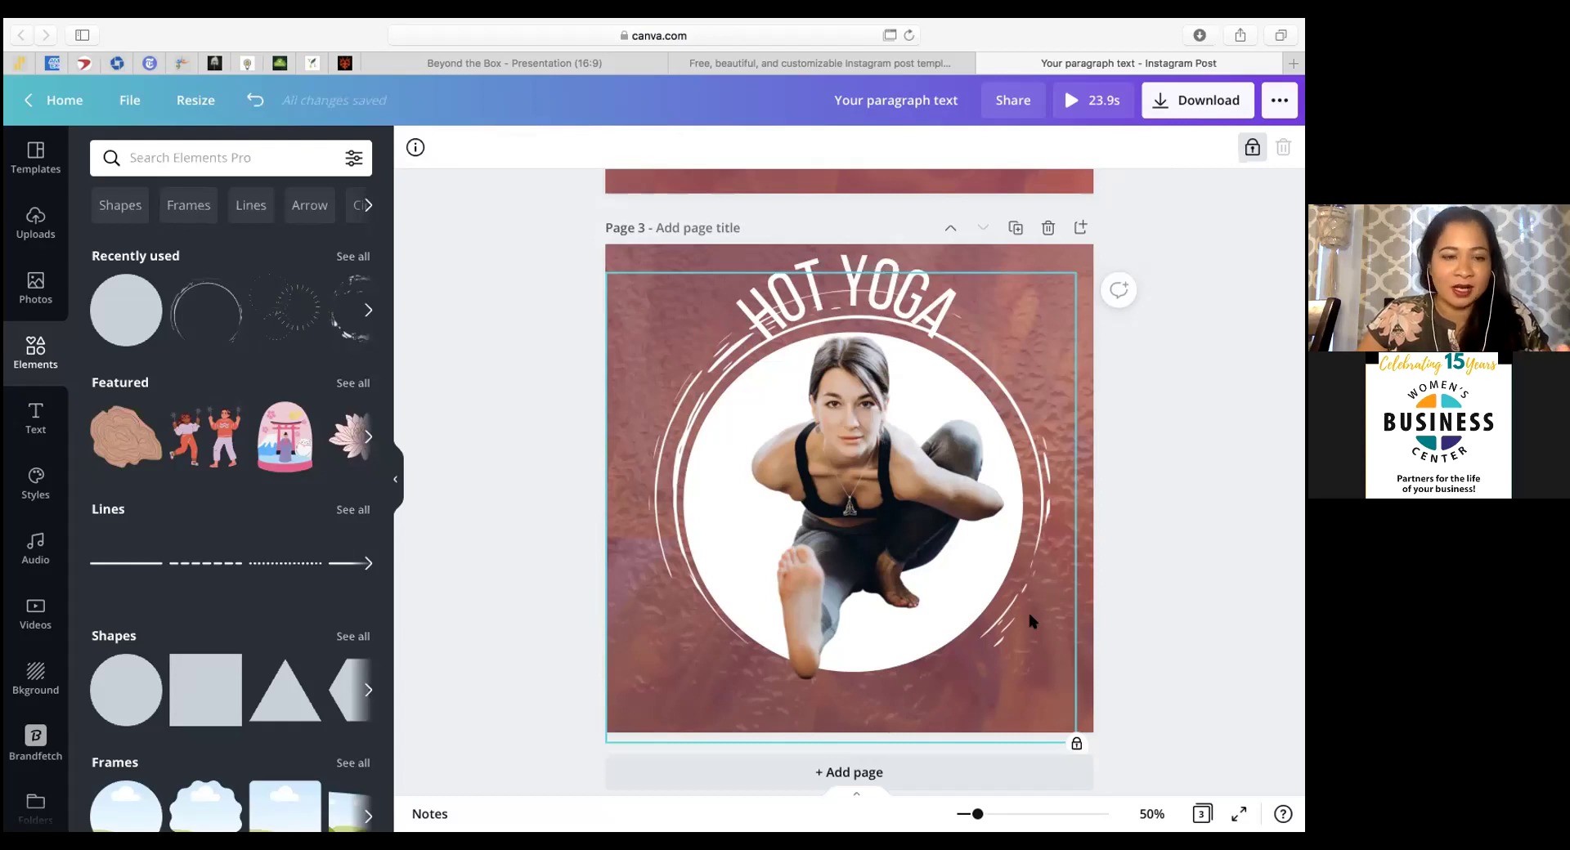
pyautogui.moveTo(944, 47)
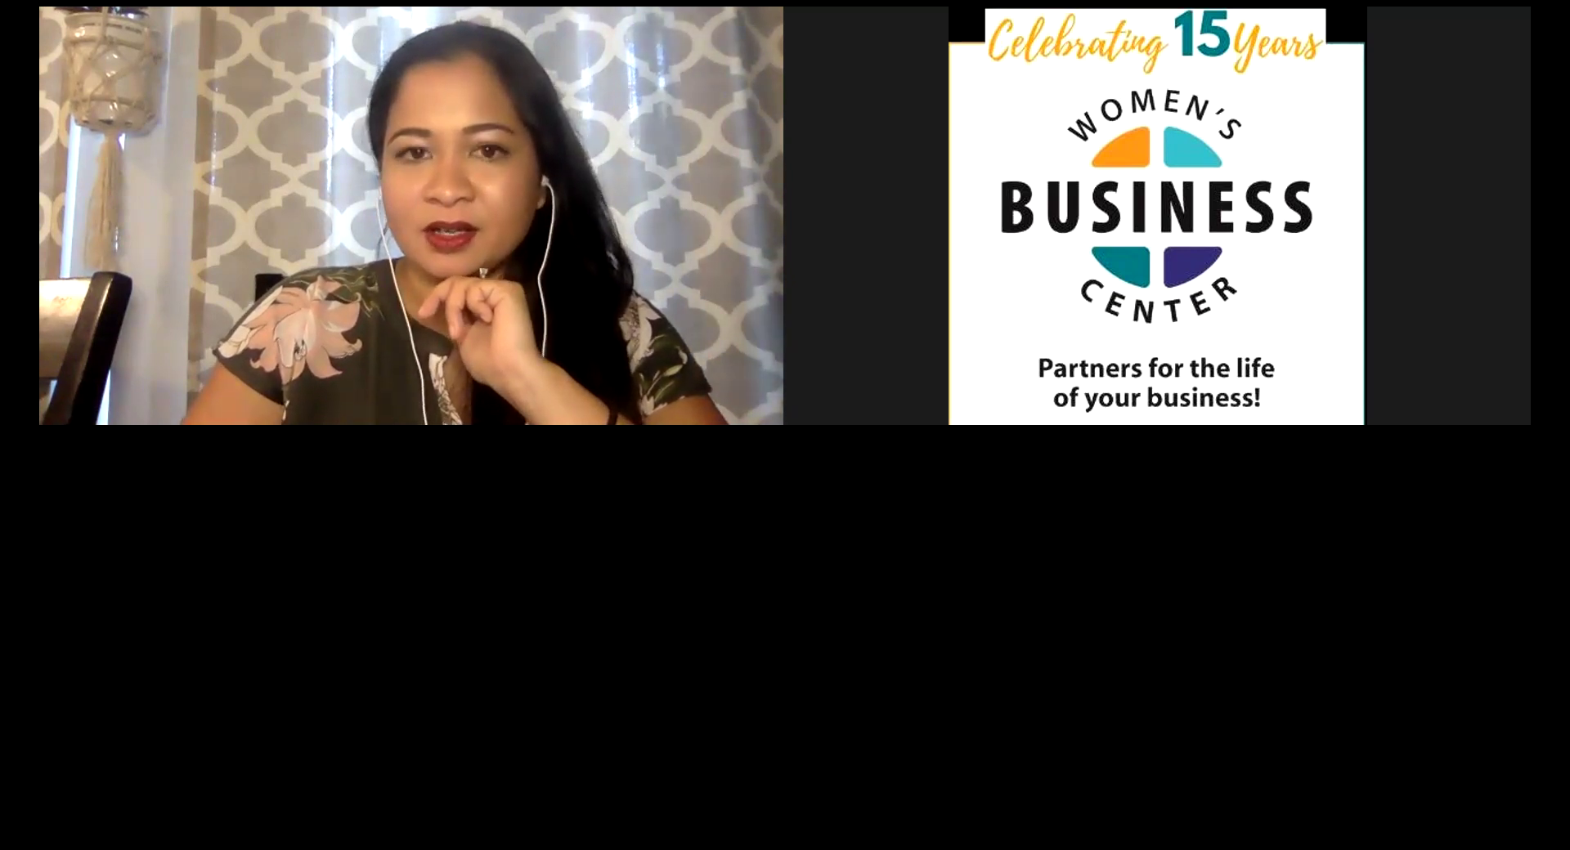
# Step: Browse the stock video categories and the uploaded images
pyautogui.scroll(-5, 1226, 672)
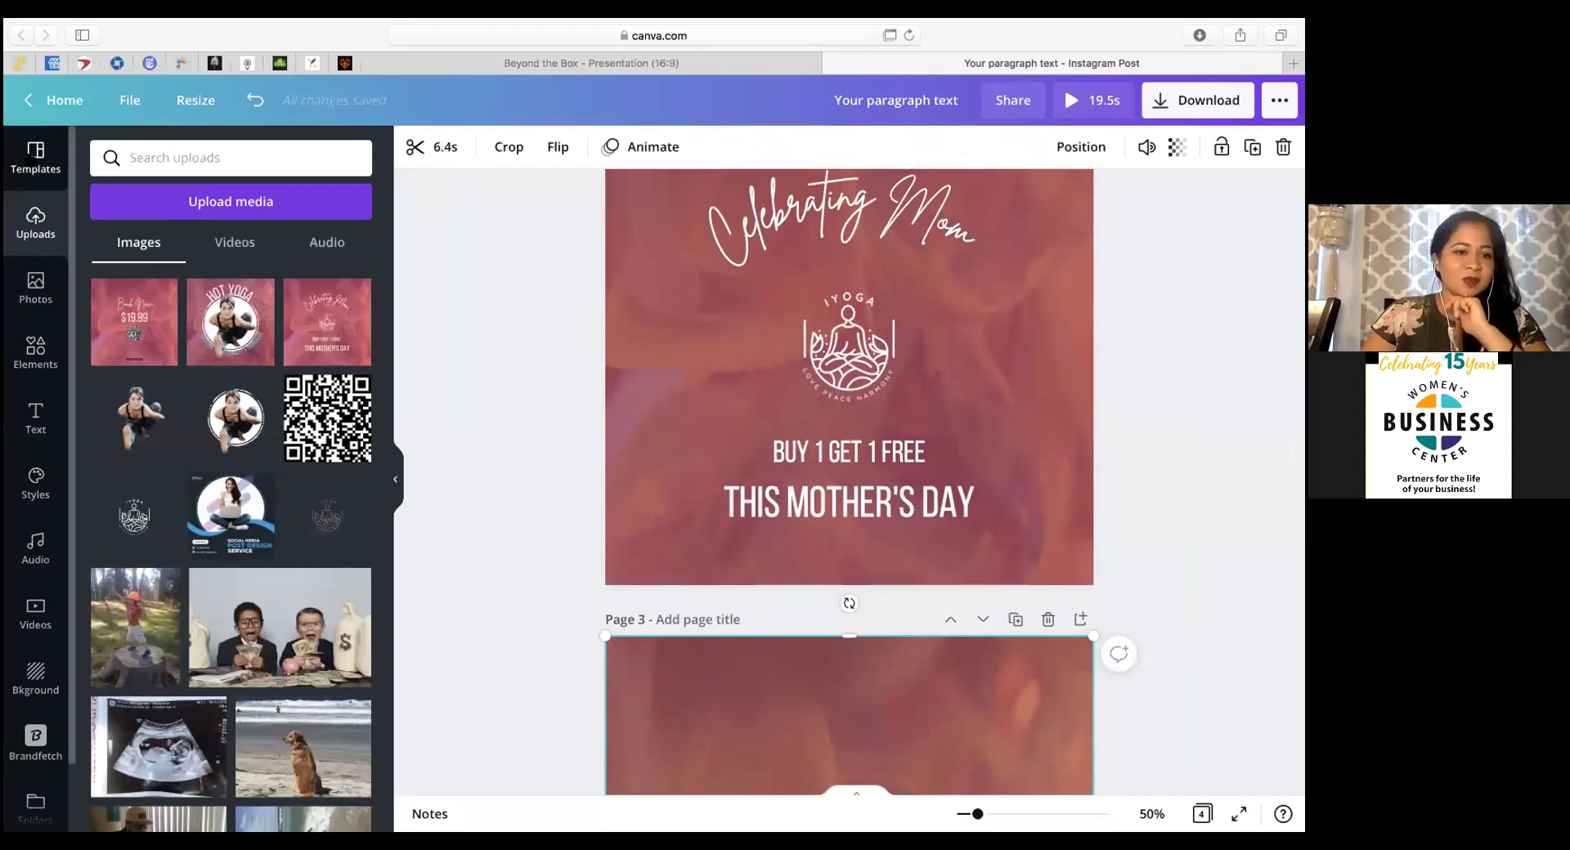
pyautogui.click(33, 625)
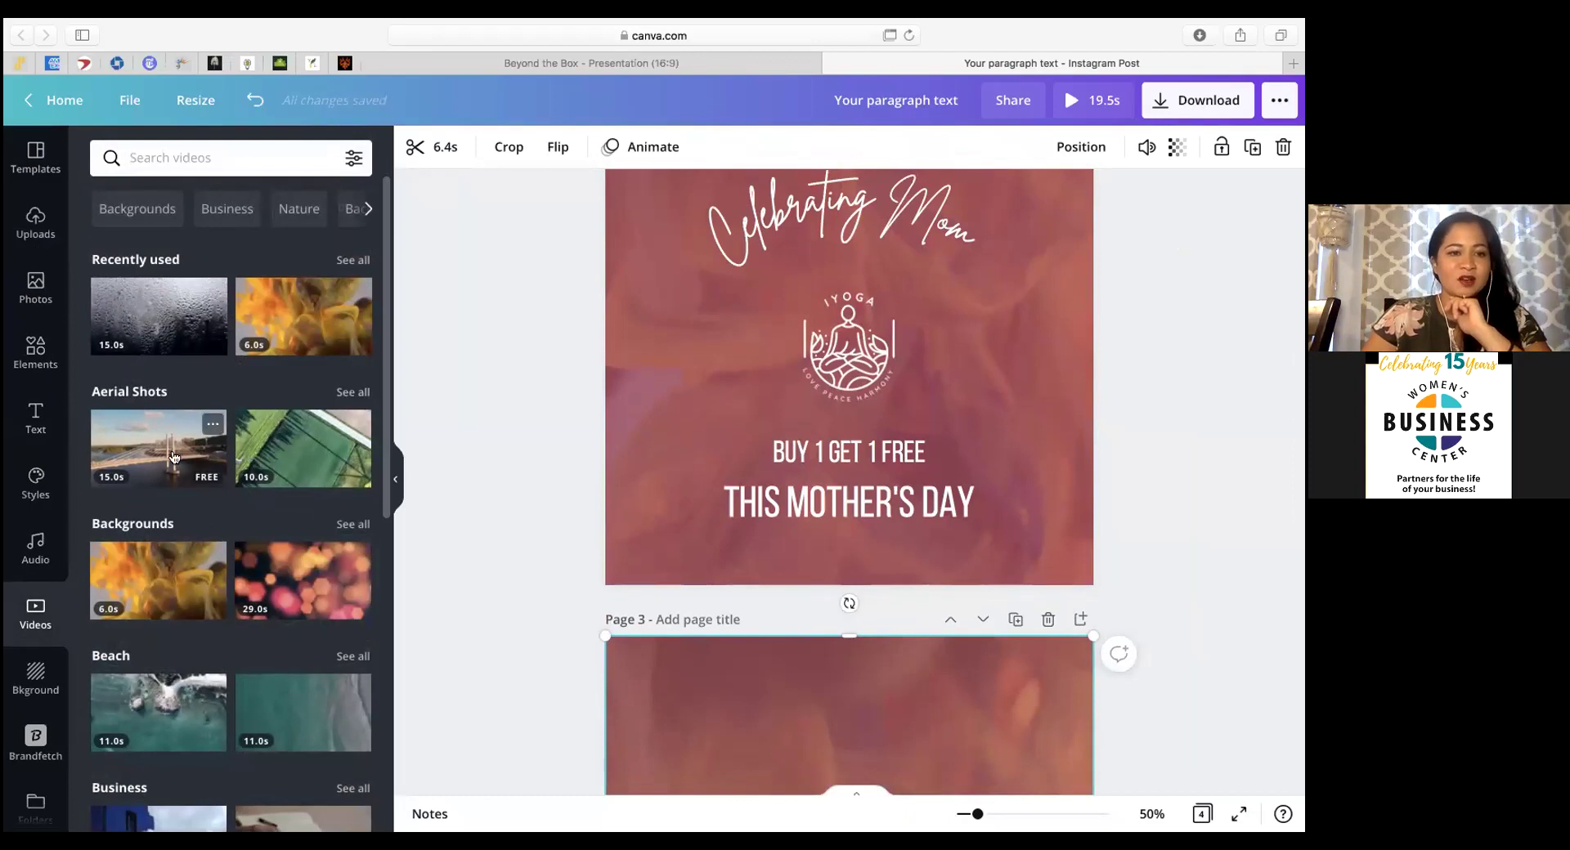
pyautogui.scroll(-5, 164, 666)
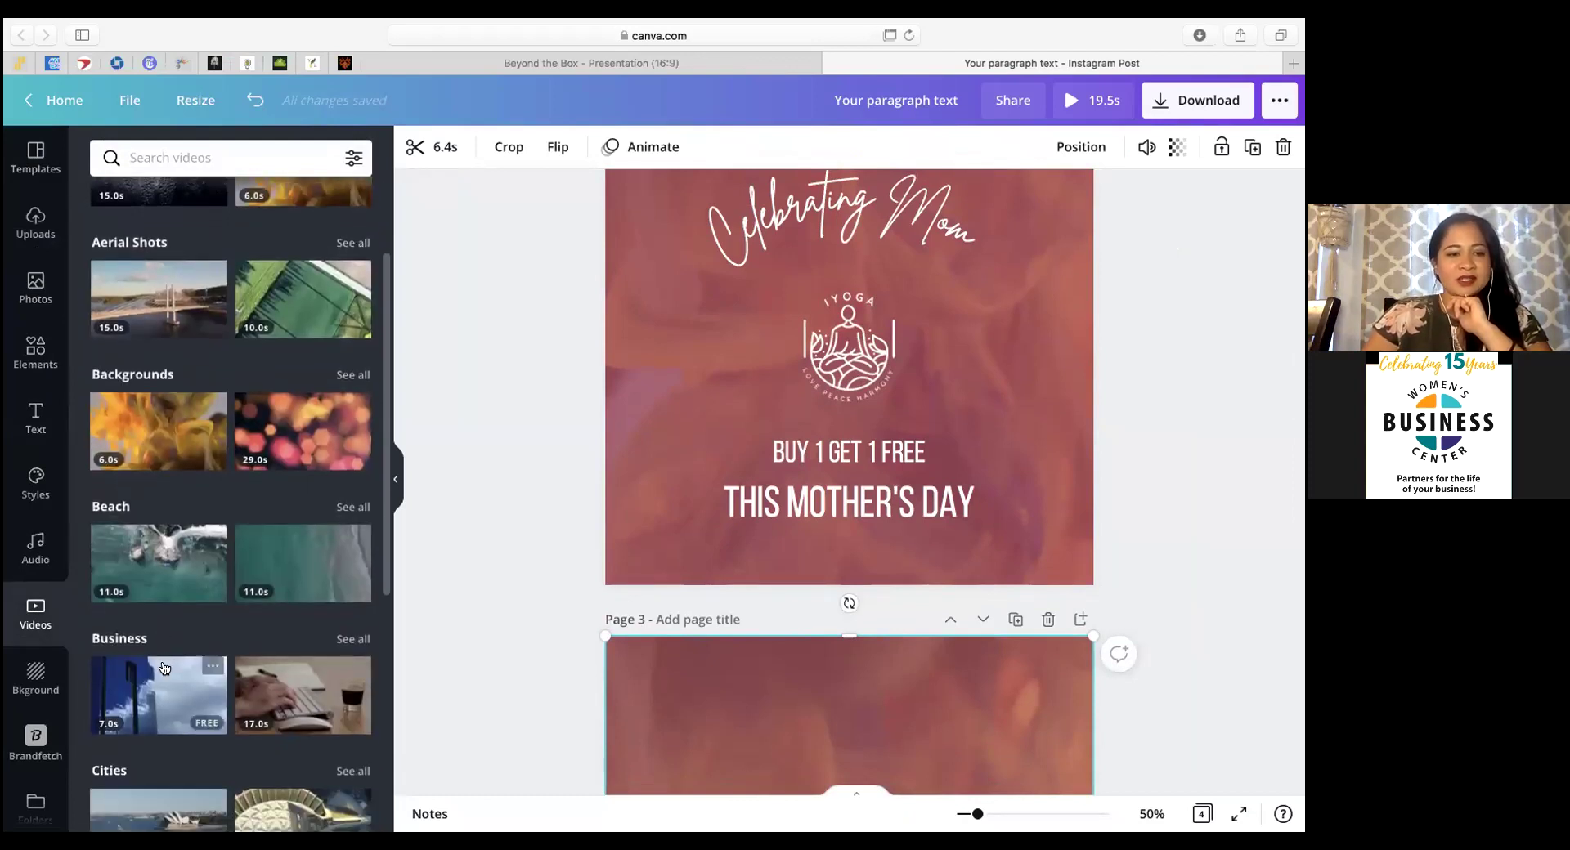
pyautogui.scroll(-4, 164, 667)
pyautogui.scroll(8, 163, 666)
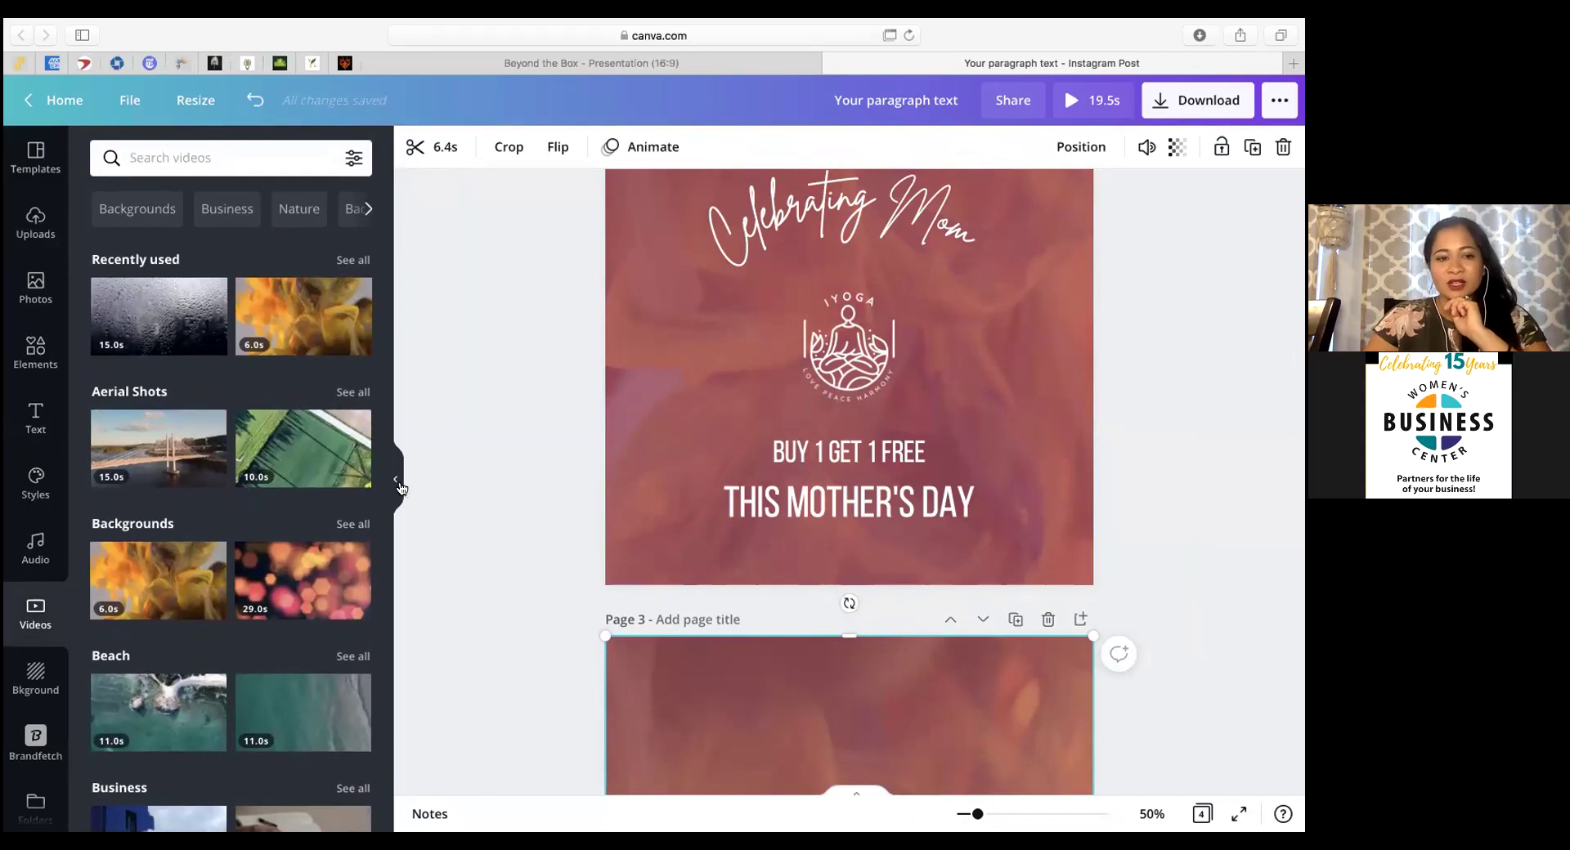
pyautogui.click(31, 231)
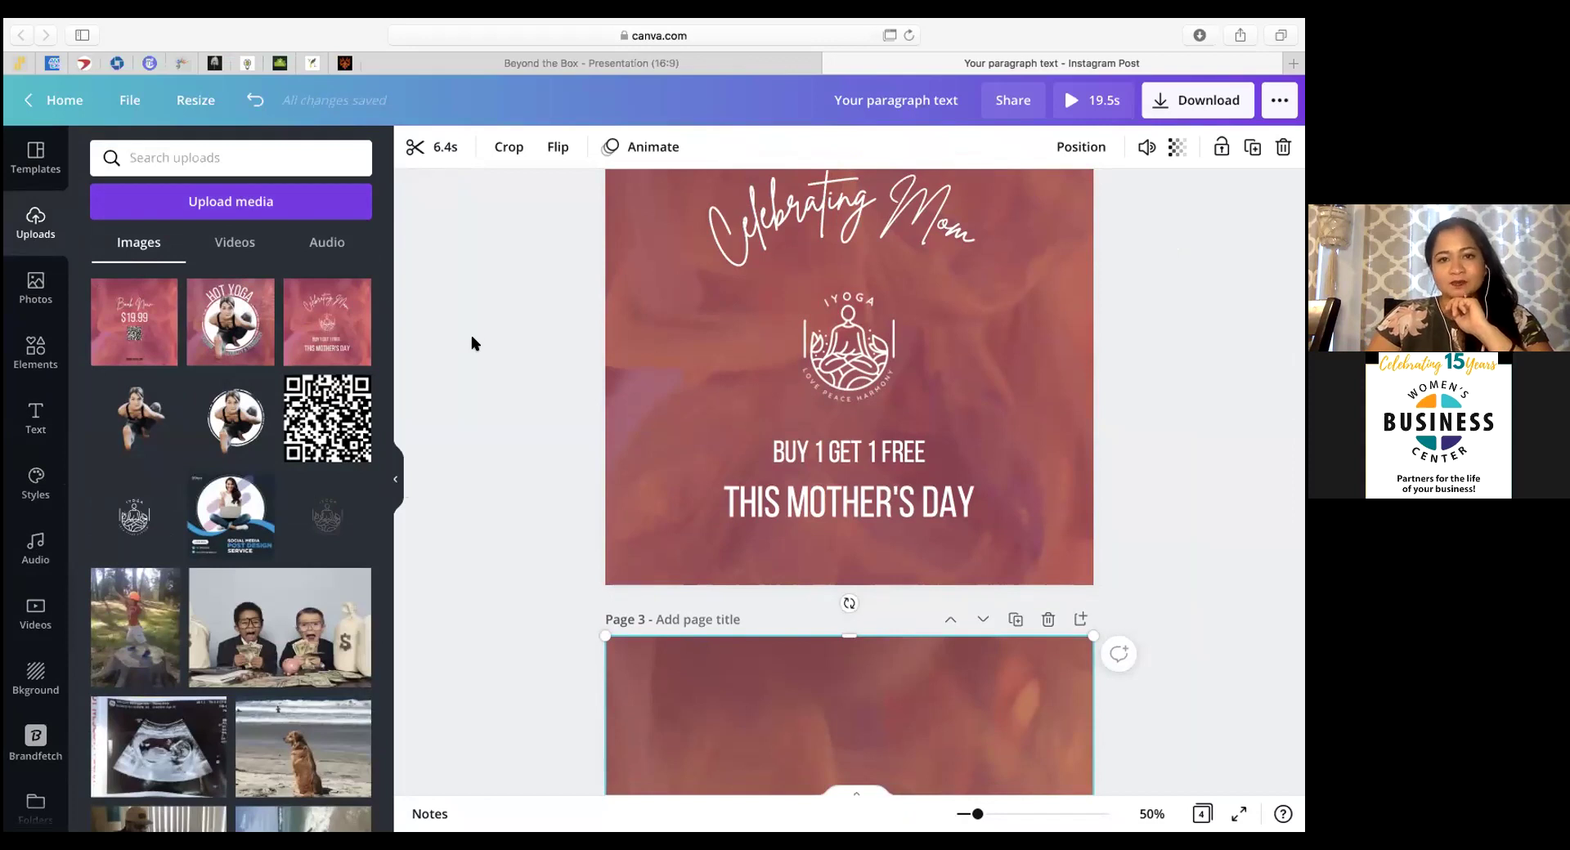
pyautogui.scroll(-4, 507, 379)
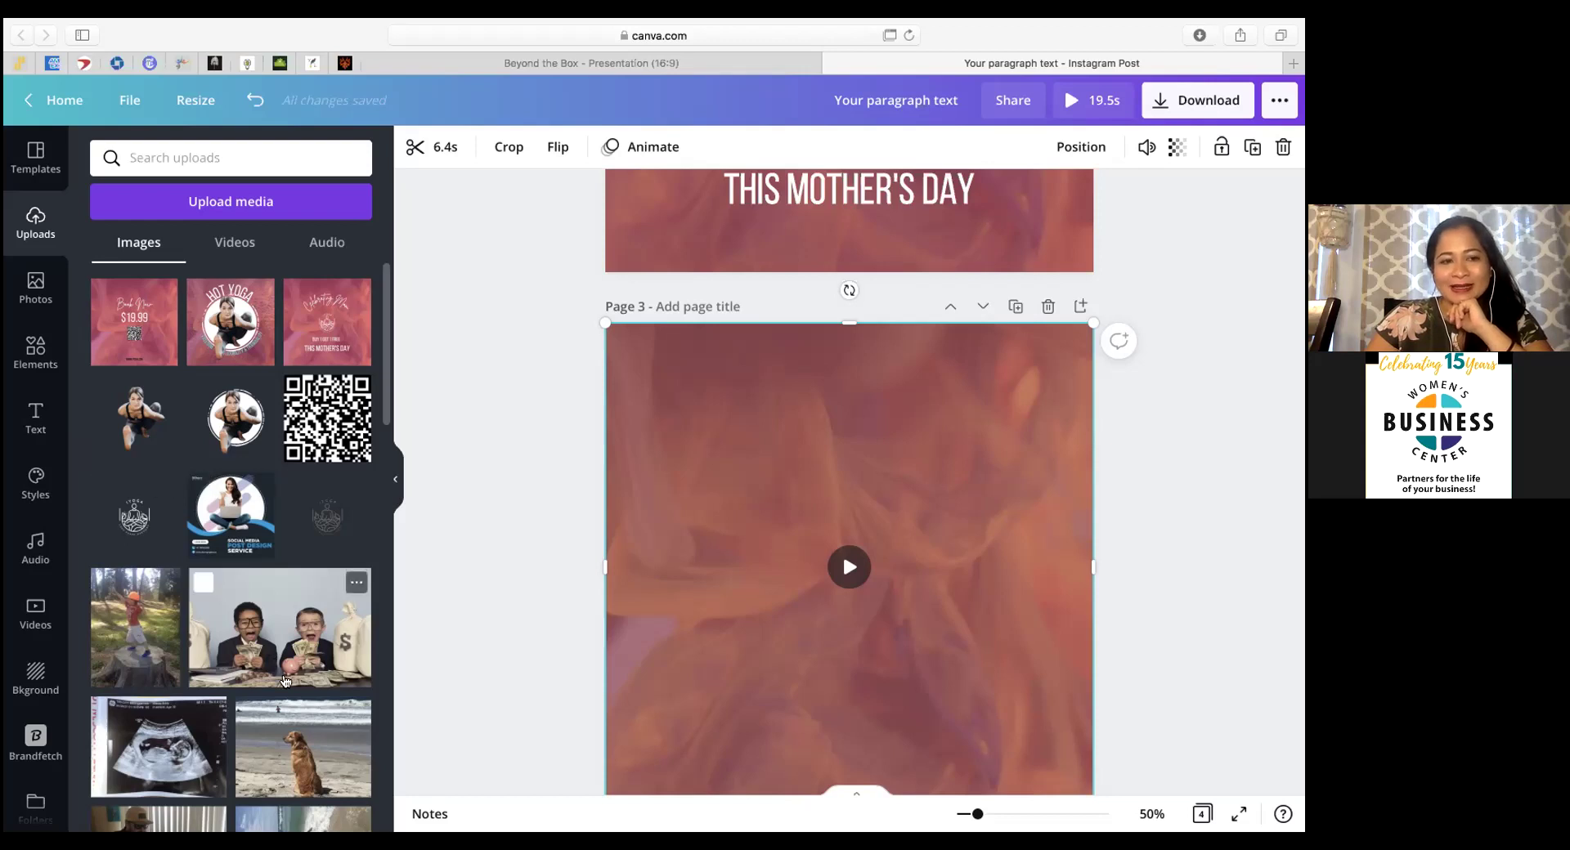
pyautogui.scroll(-3, 282, 622)
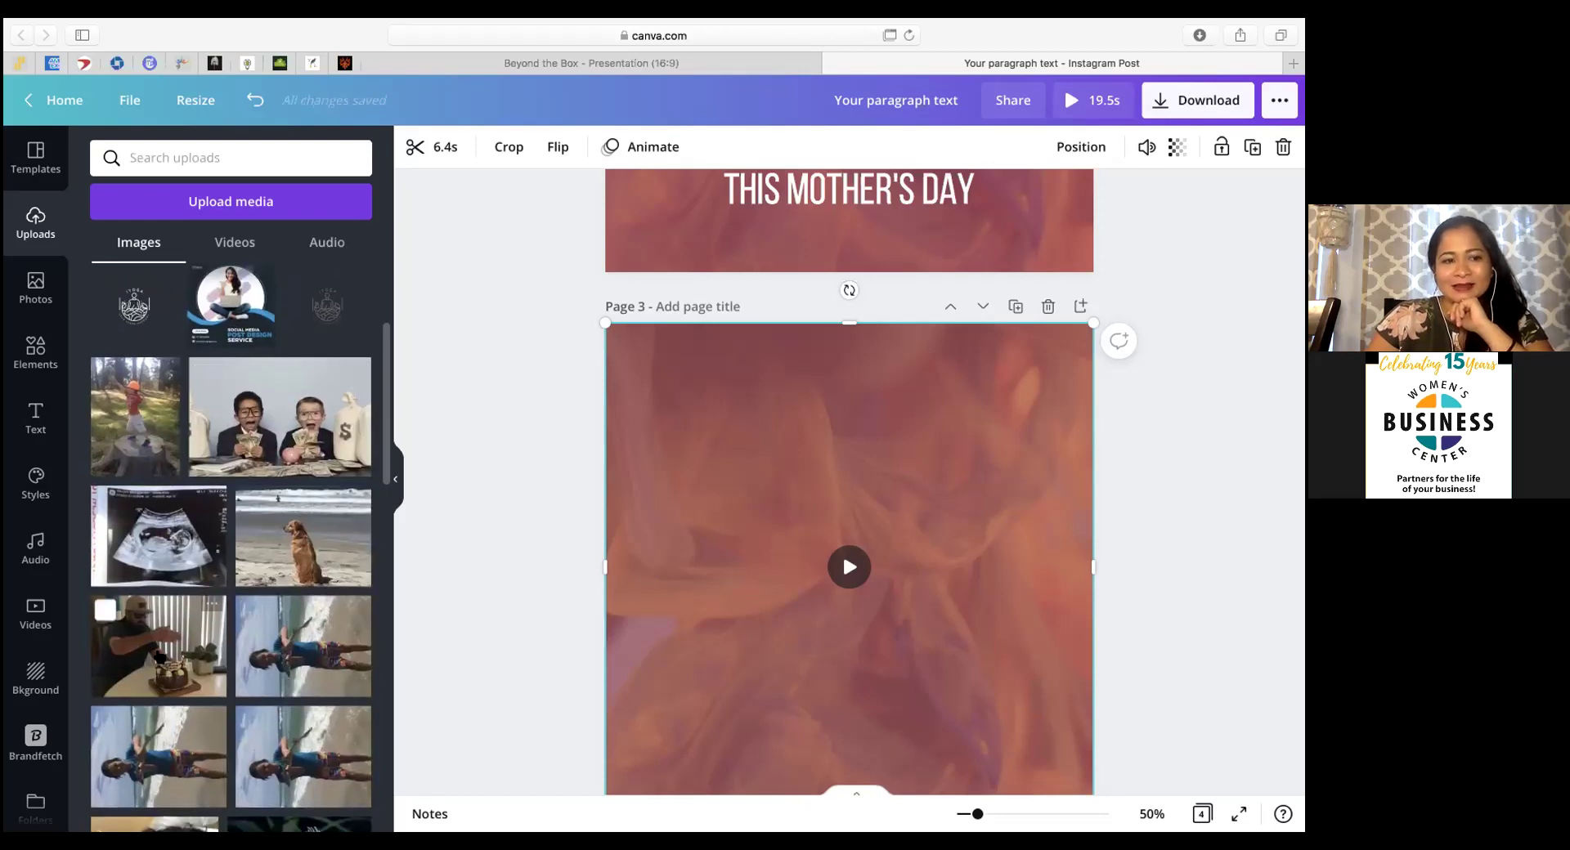
pyautogui.scroll(-2, 163, 622)
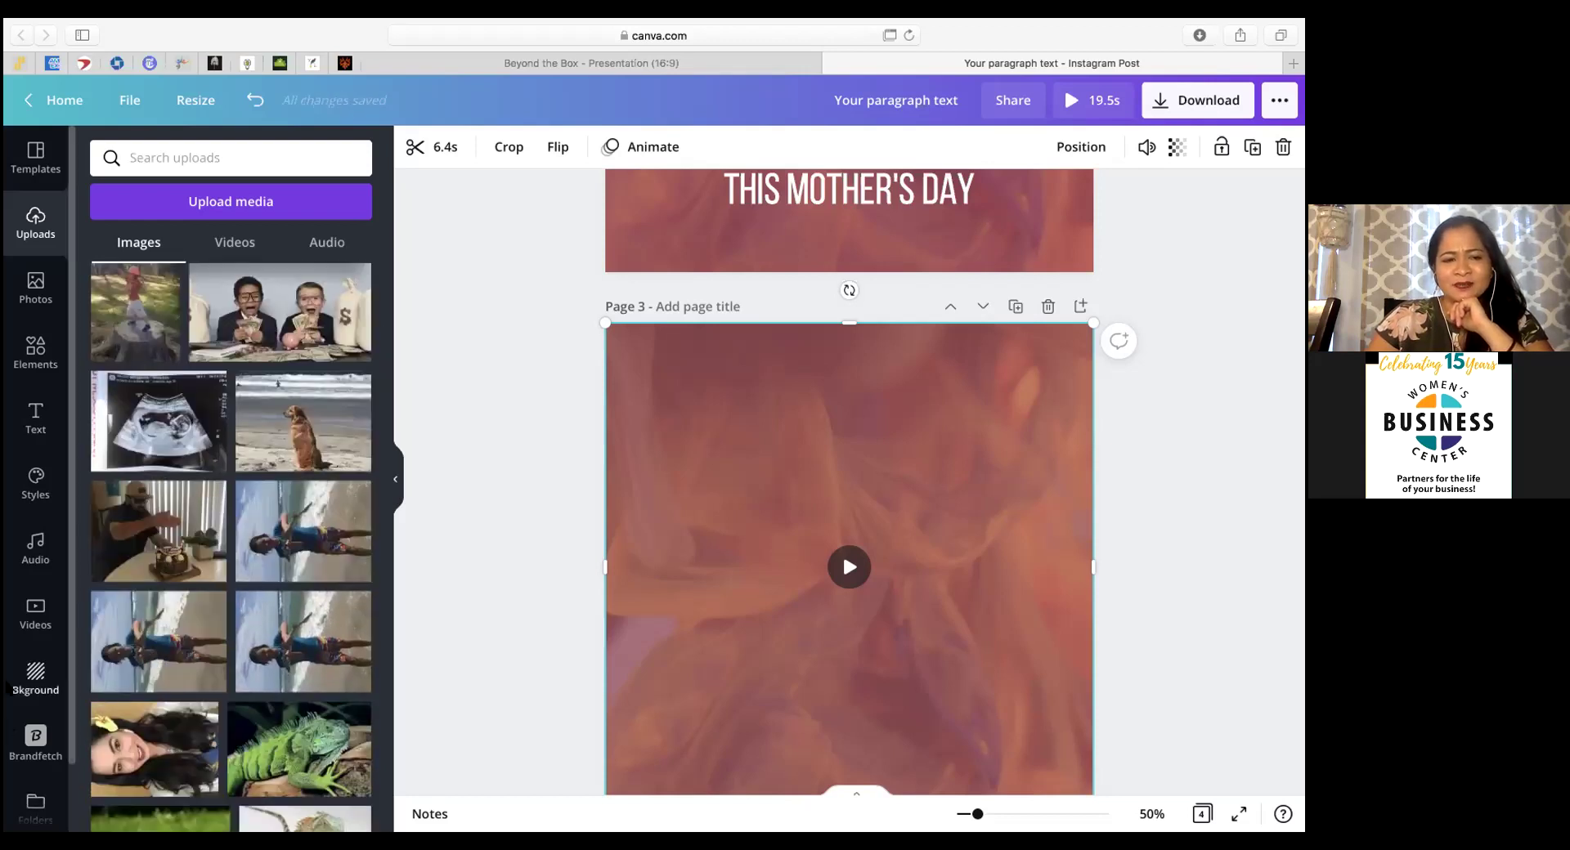
# Step: Look through the list of additional apps and integrations available for the design
pyautogui.moveTo(3, 776)
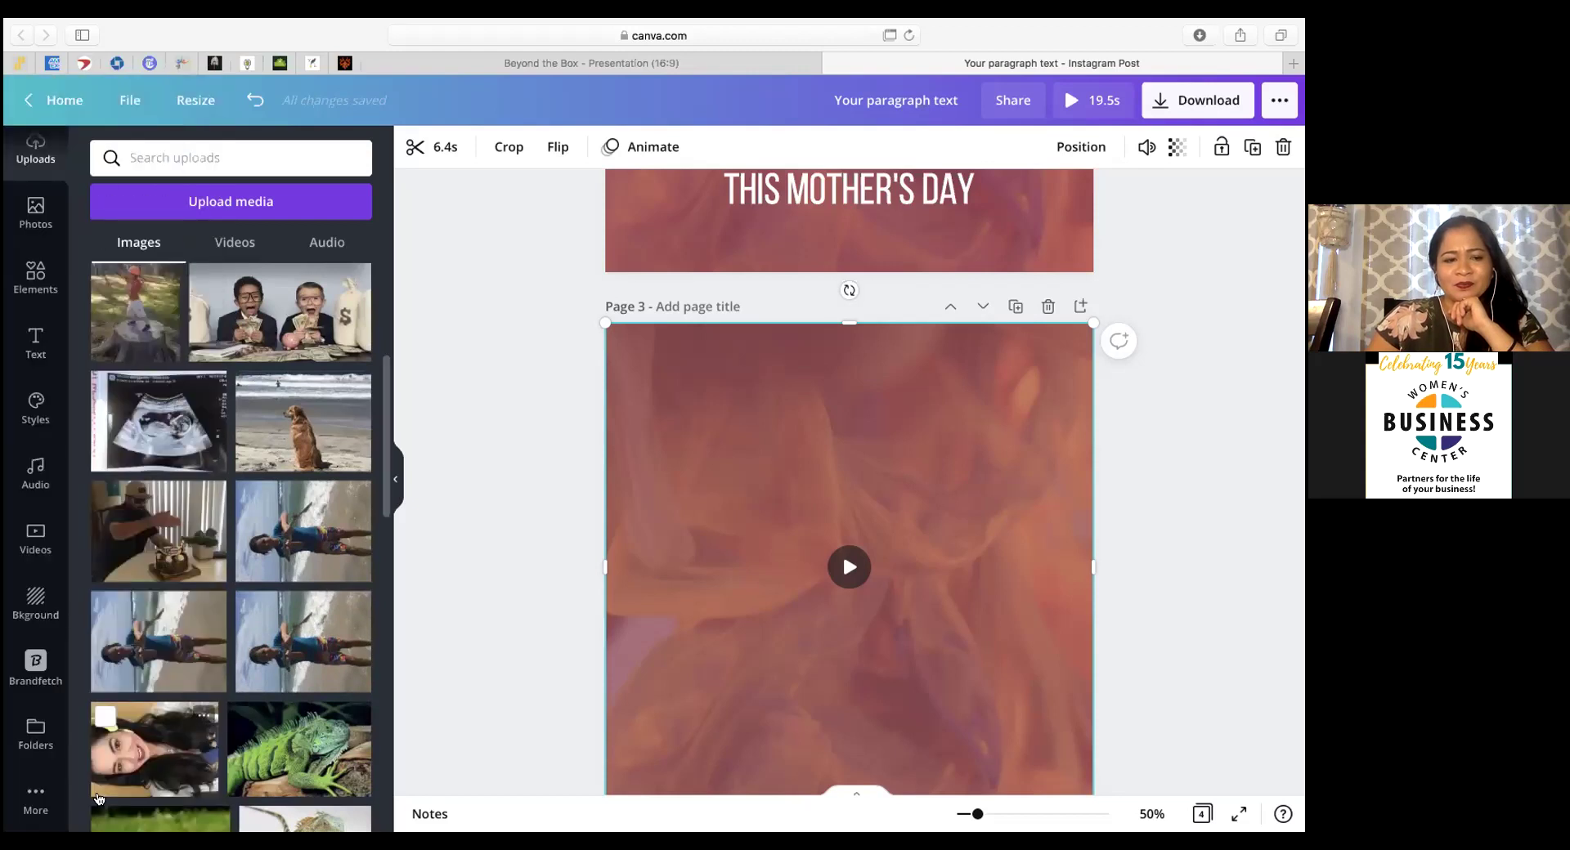
pyautogui.click(45, 801)
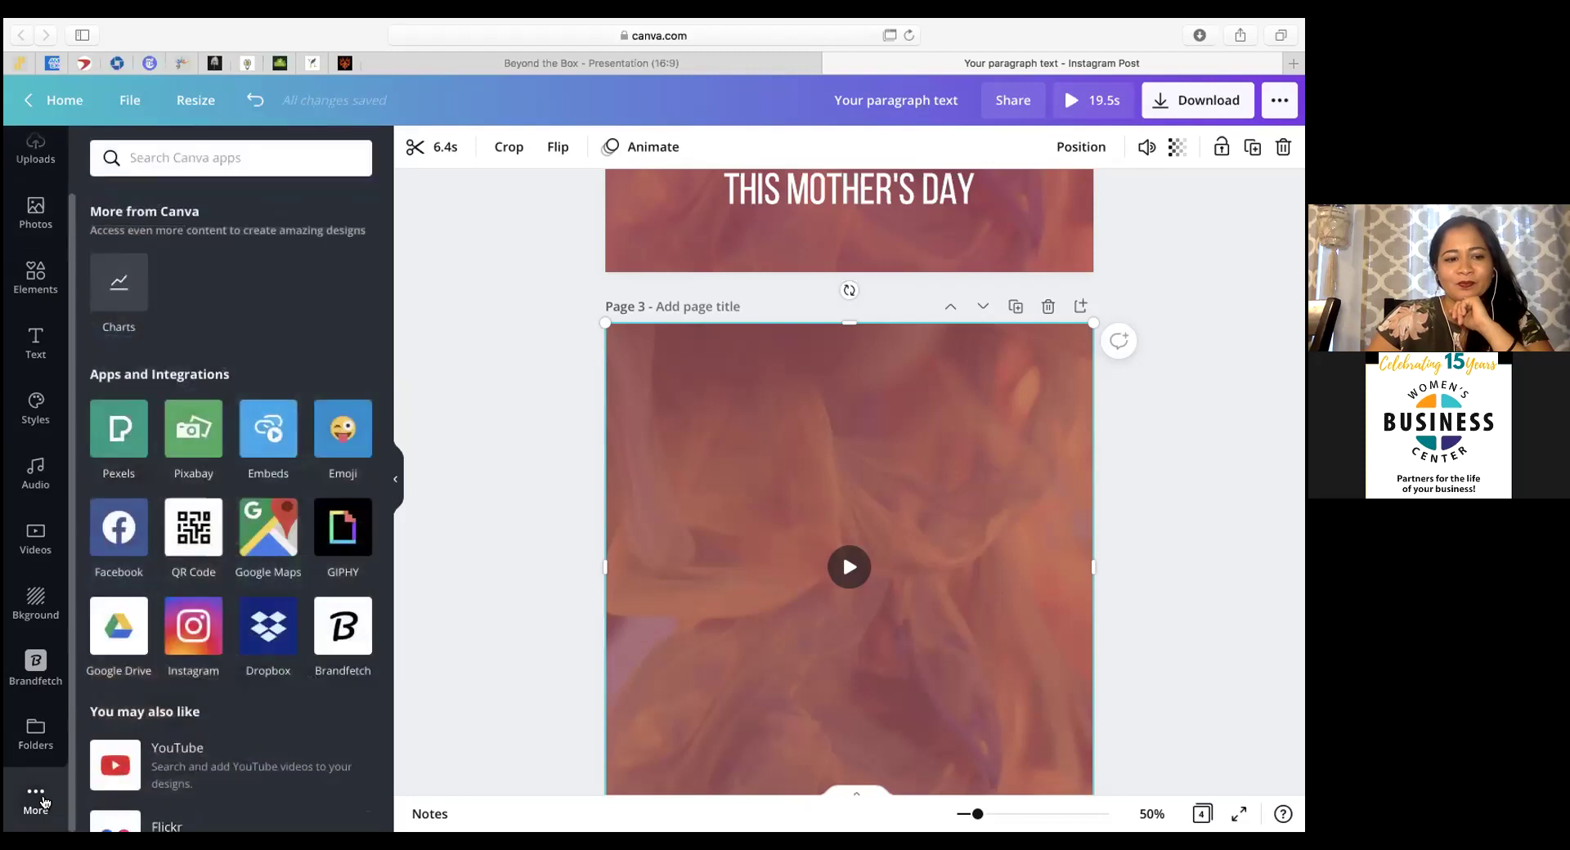
pyautogui.scroll(-3, 135, 717)
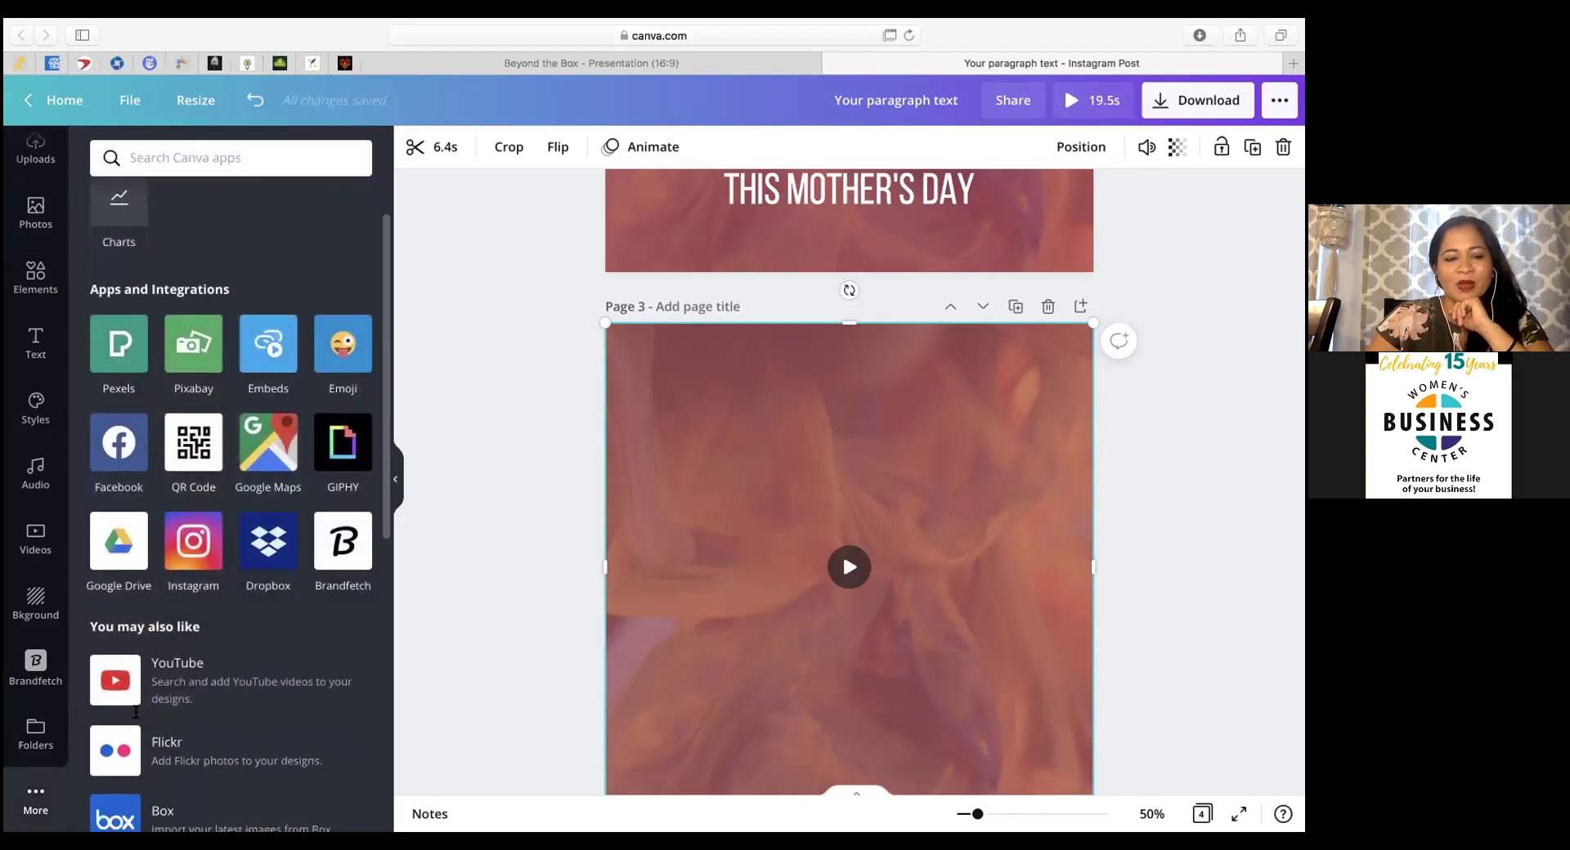
pyautogui.scroll(-1, 135, 718)
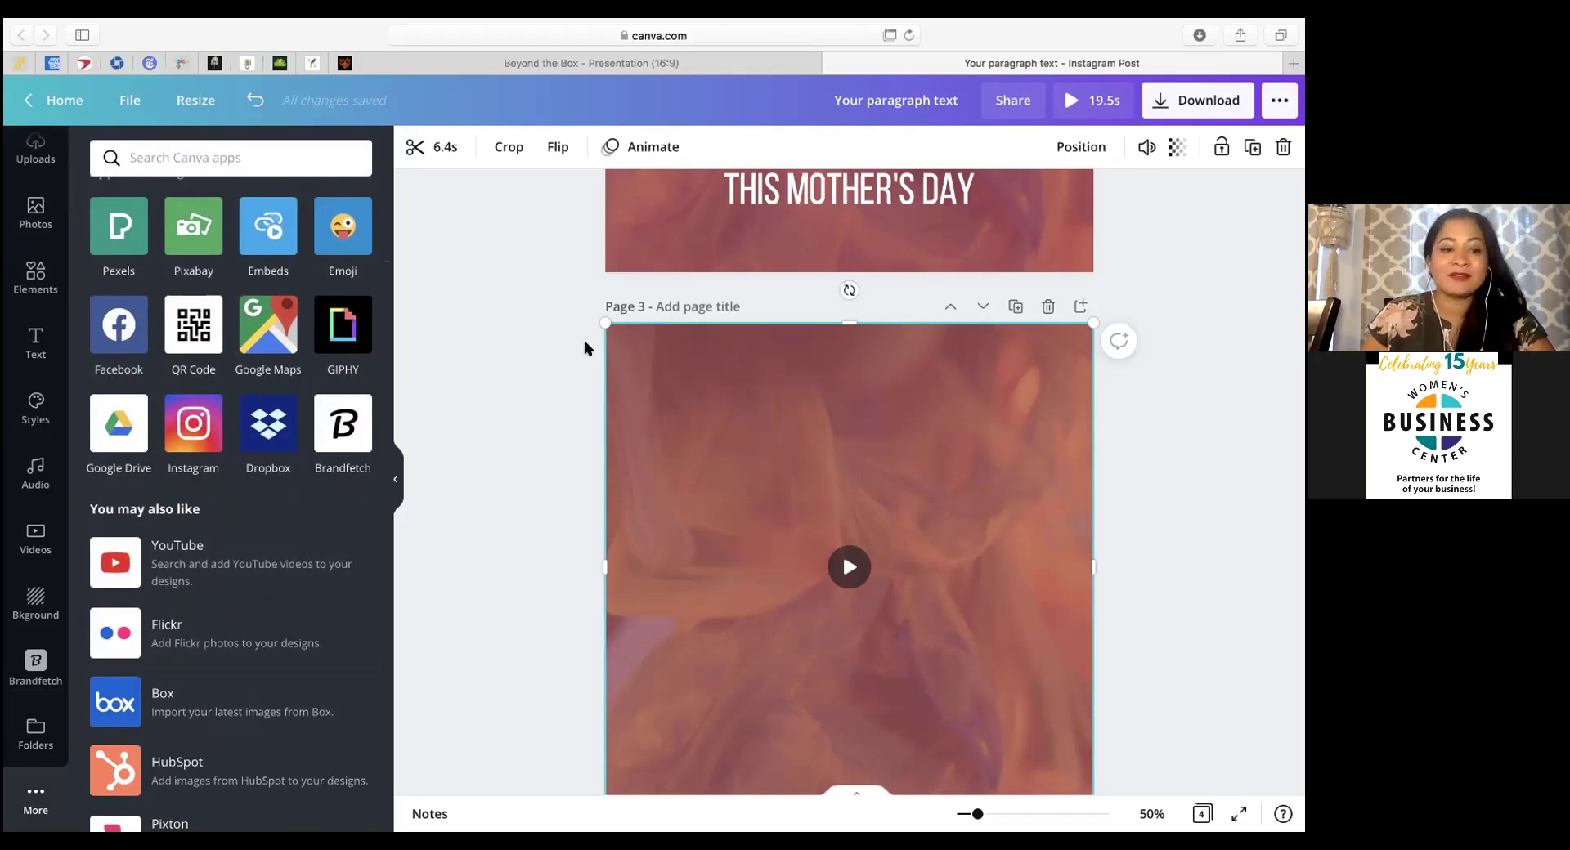
pyautogui.scroll(-6, 252, 595)
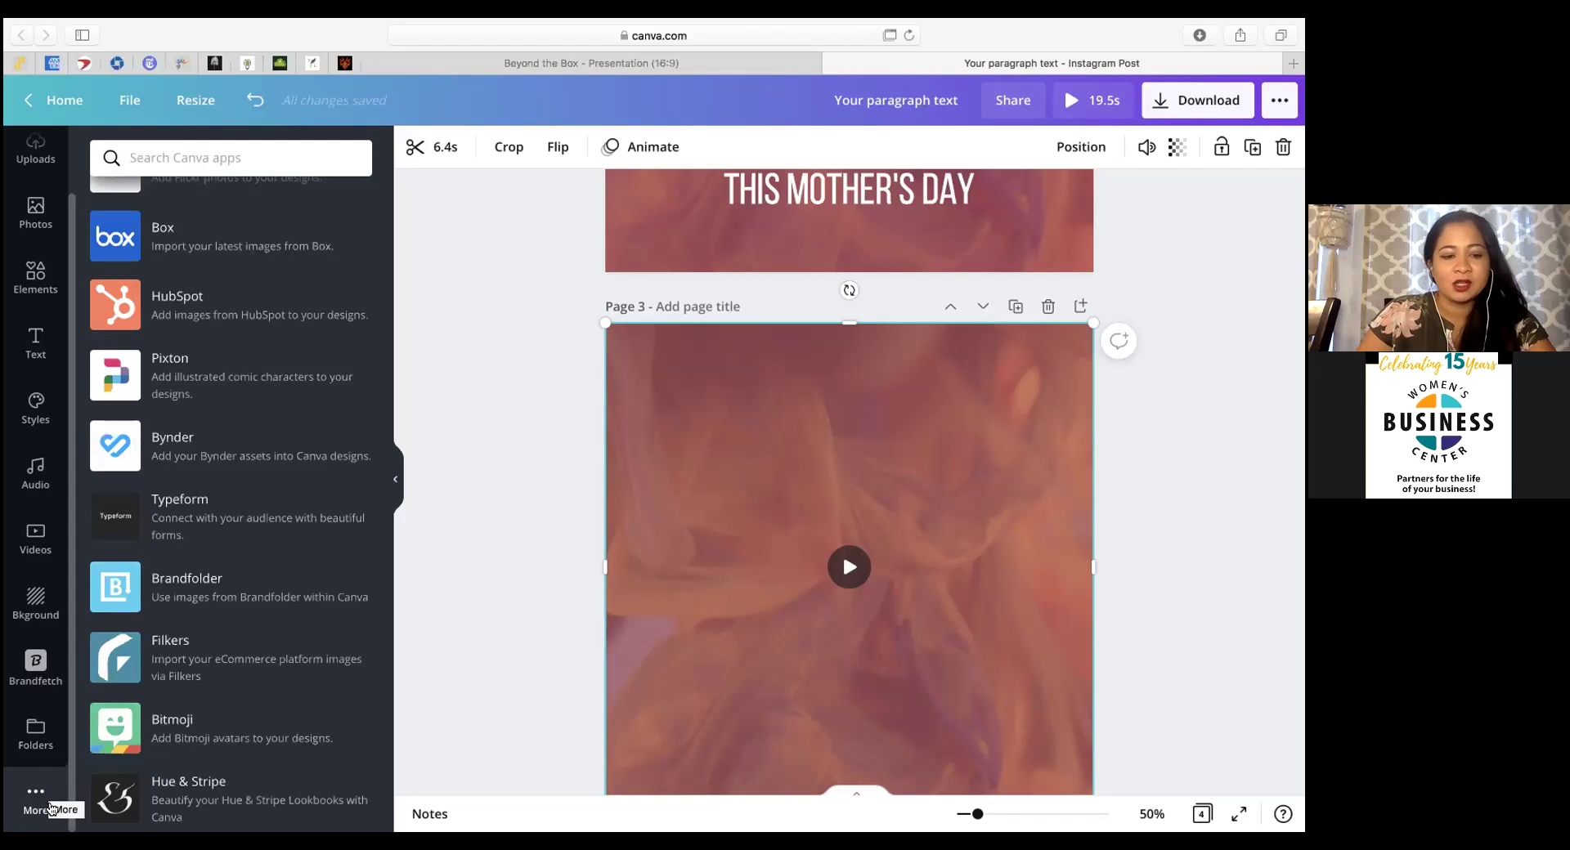
# Step: Look through the apps and integrations, open Brandfetch, browse its brand logos and collapse the side panel
pyautogui.scroll(7, 270, 584)
pyautogui.scroll(-1, 301, 533)
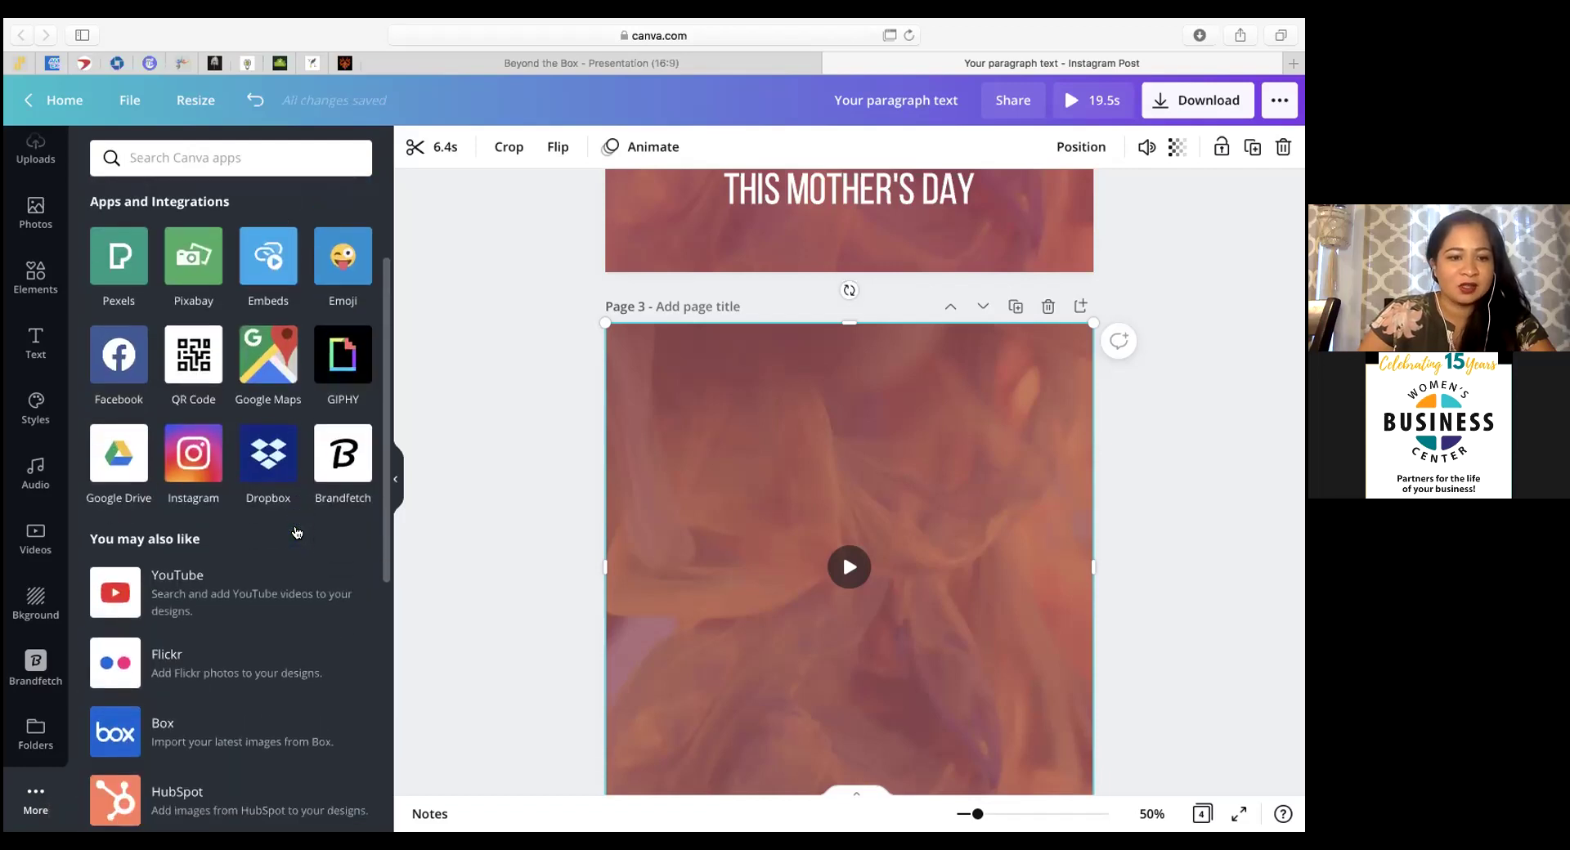
pyautogui.scroll(-6, 180, 548)
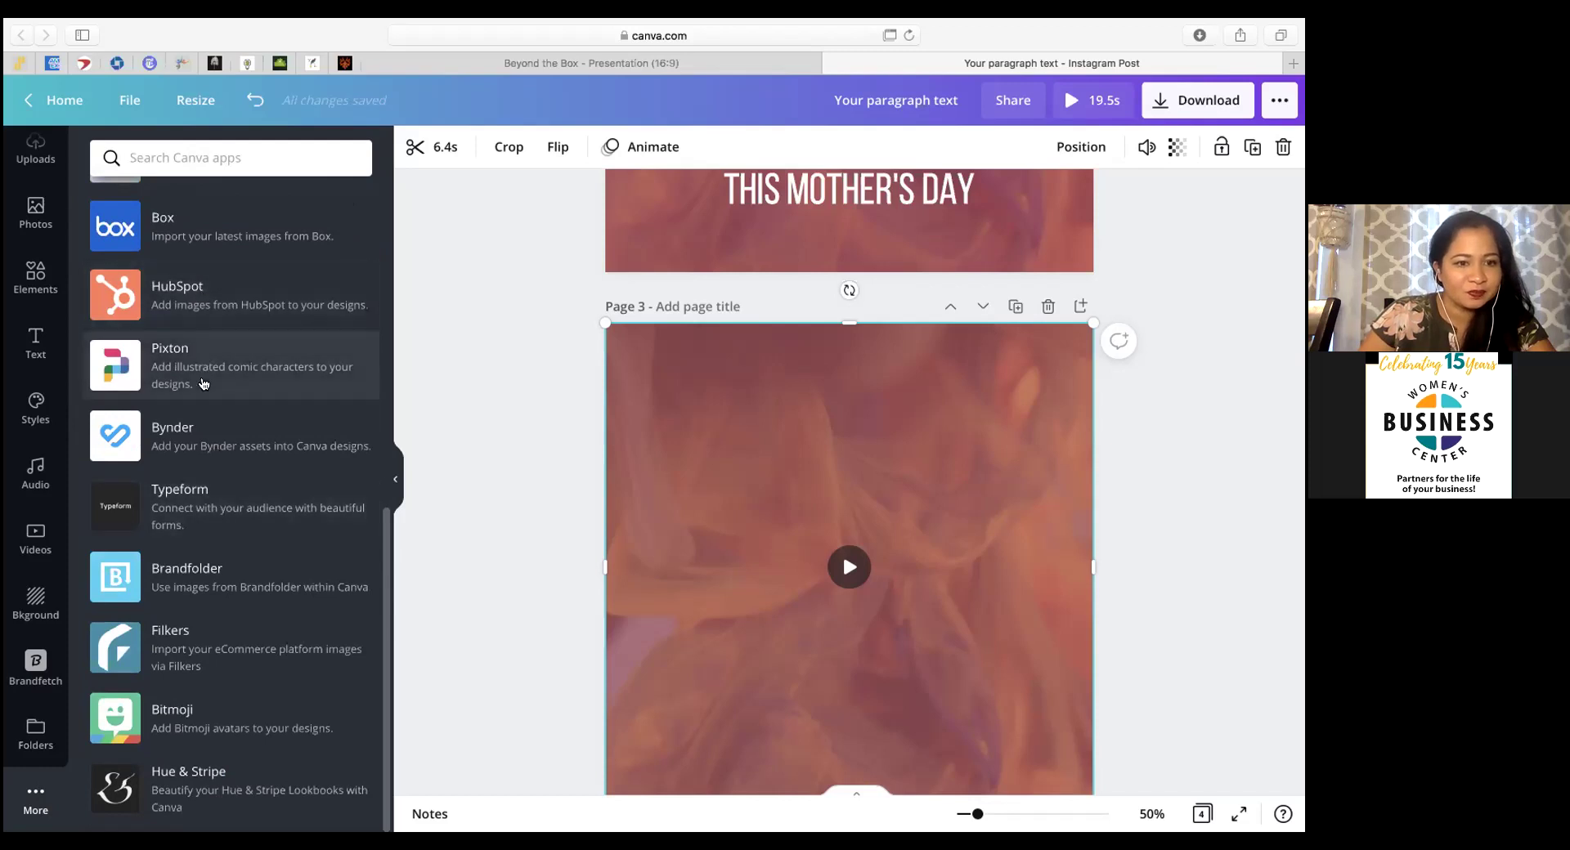
pyautogui.scroll(6, 238, 499)
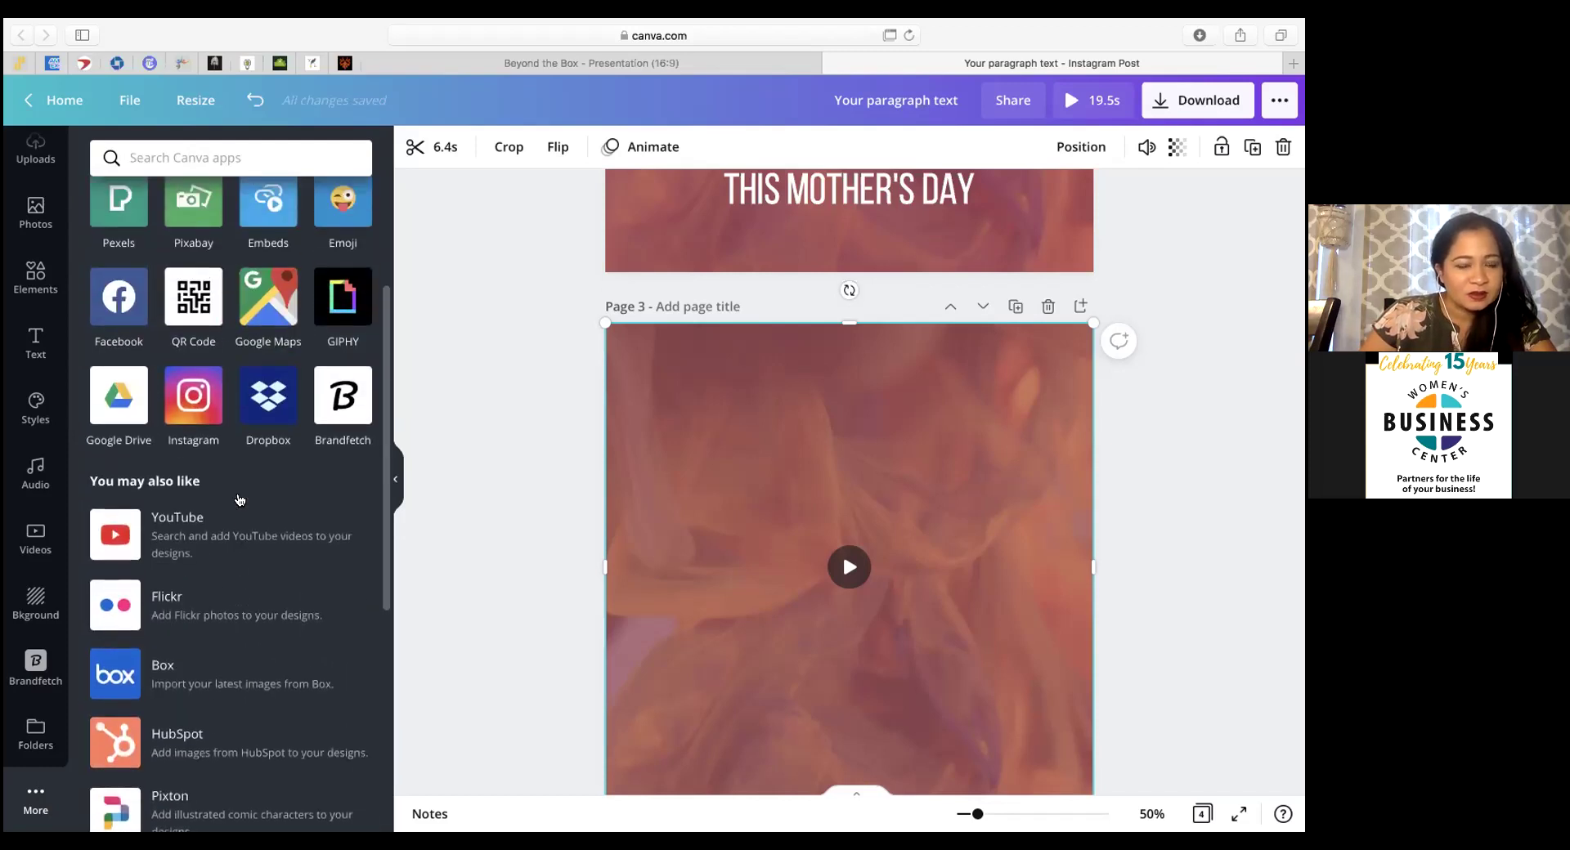
pyautogui.scroll(1, 238, 498)
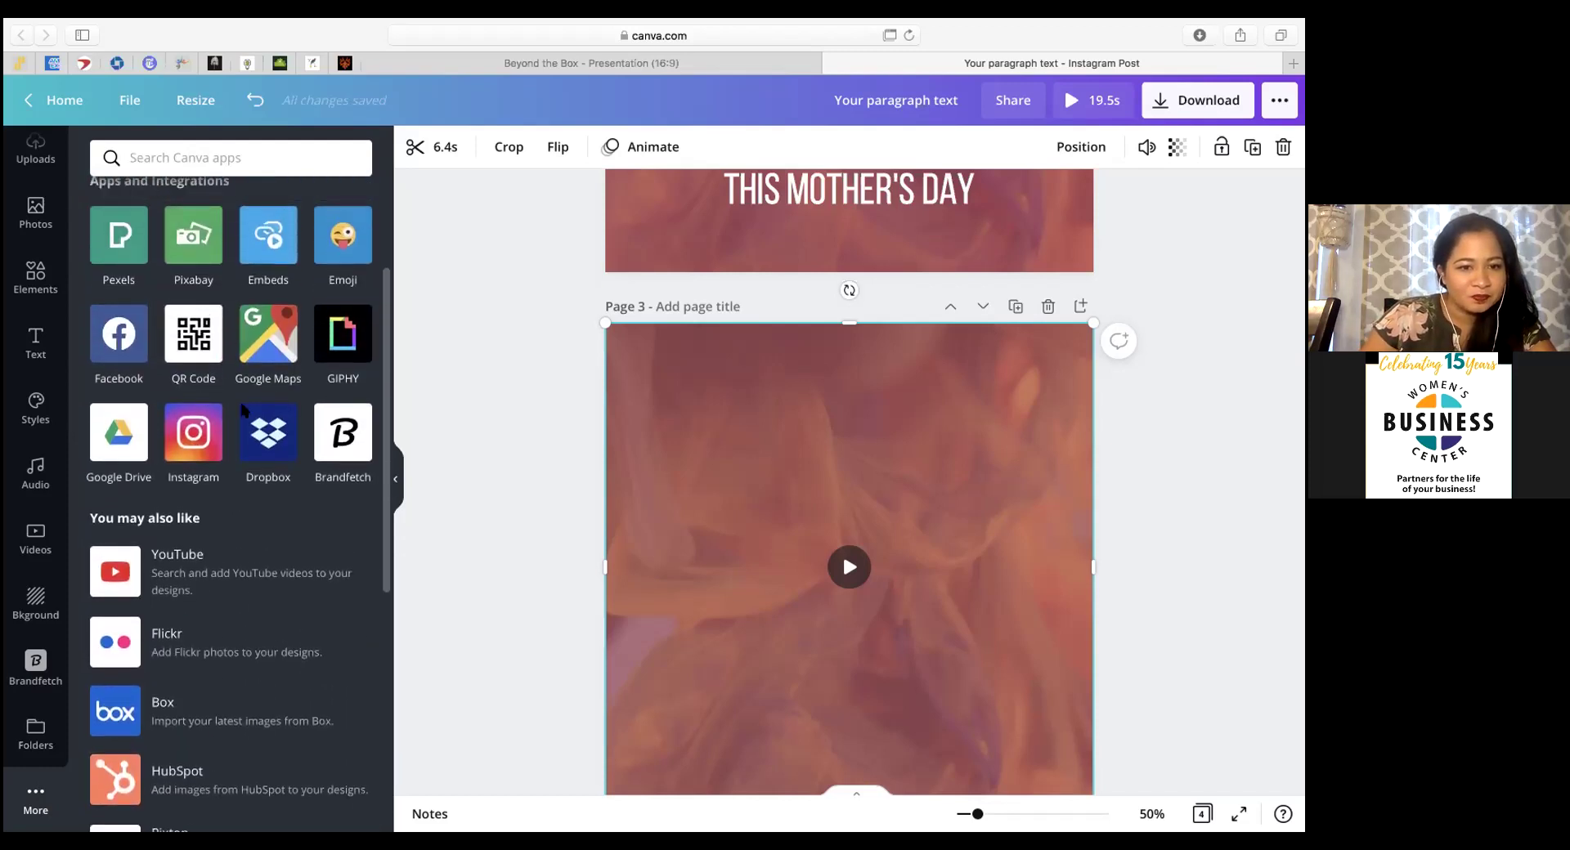
pyautogui.click(353, 466)
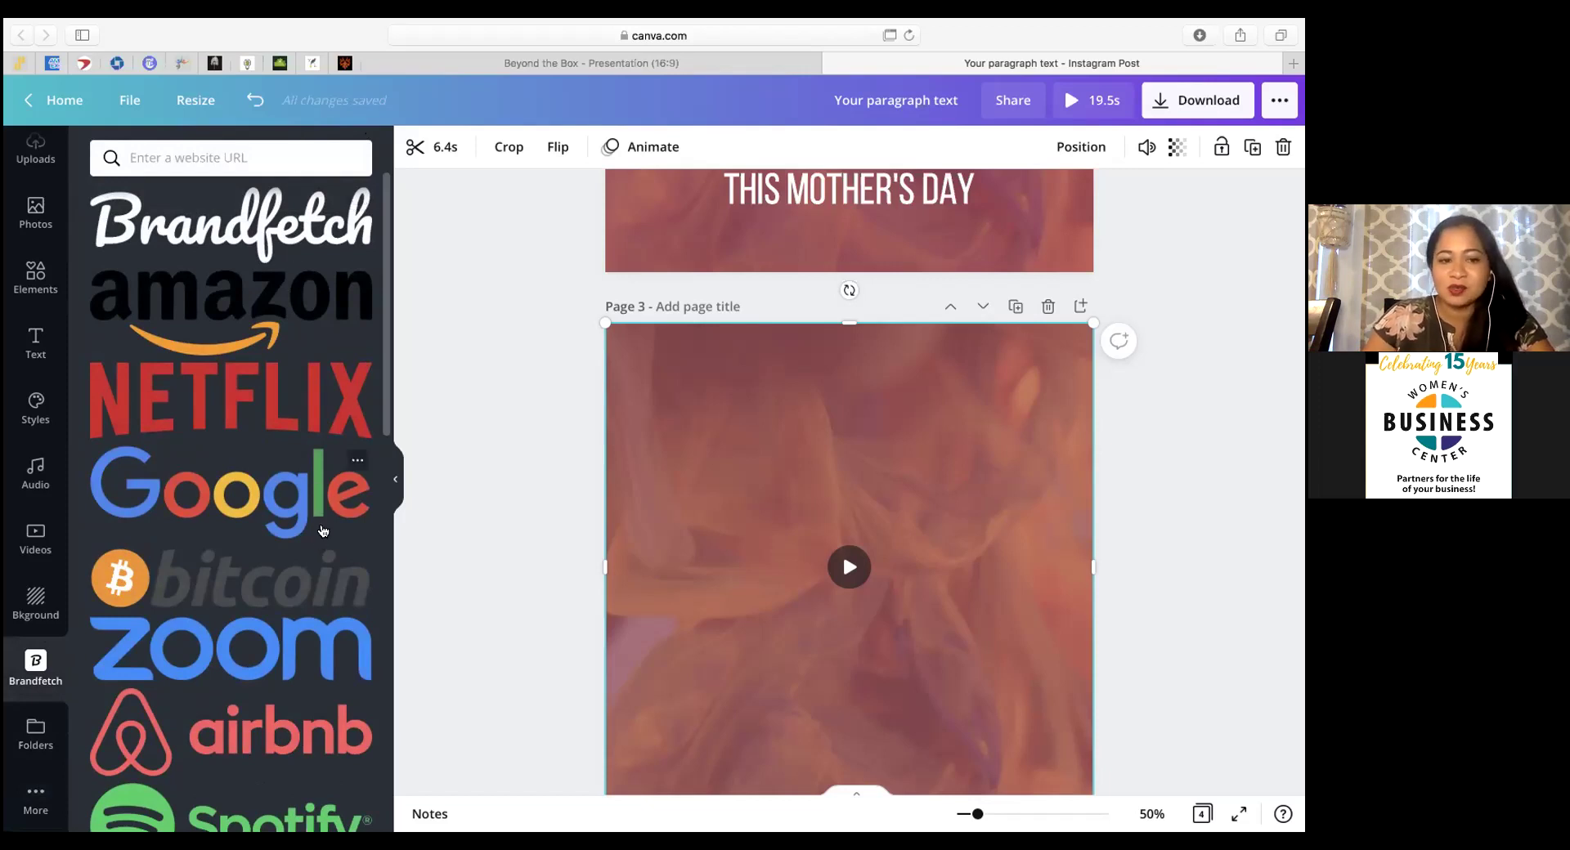
pyautogui.scroll(-5, 254, 706)
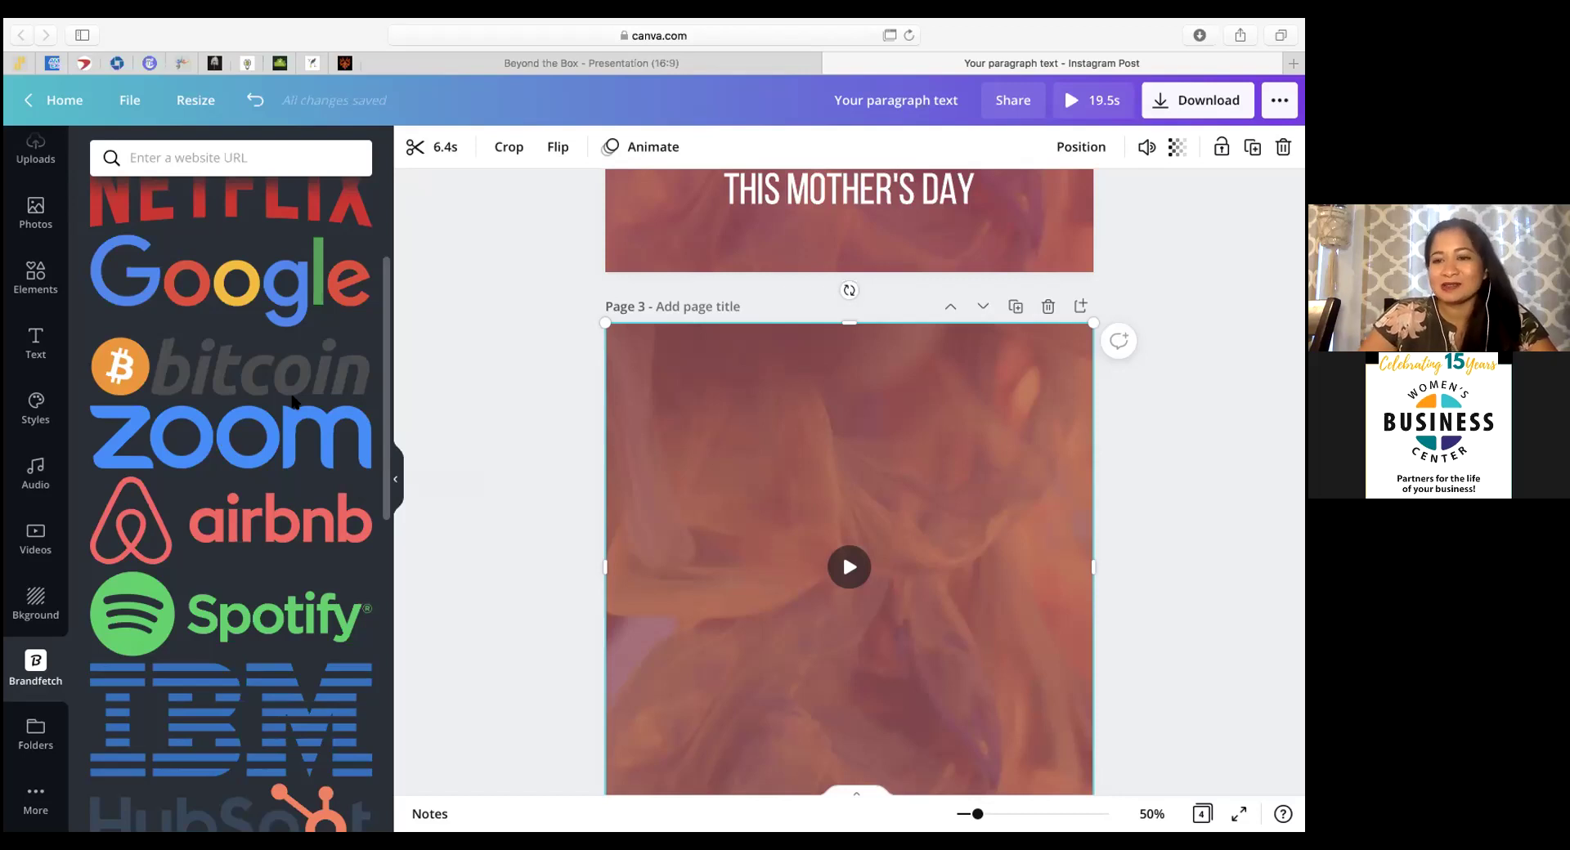
pyautogui.click(394, 500)
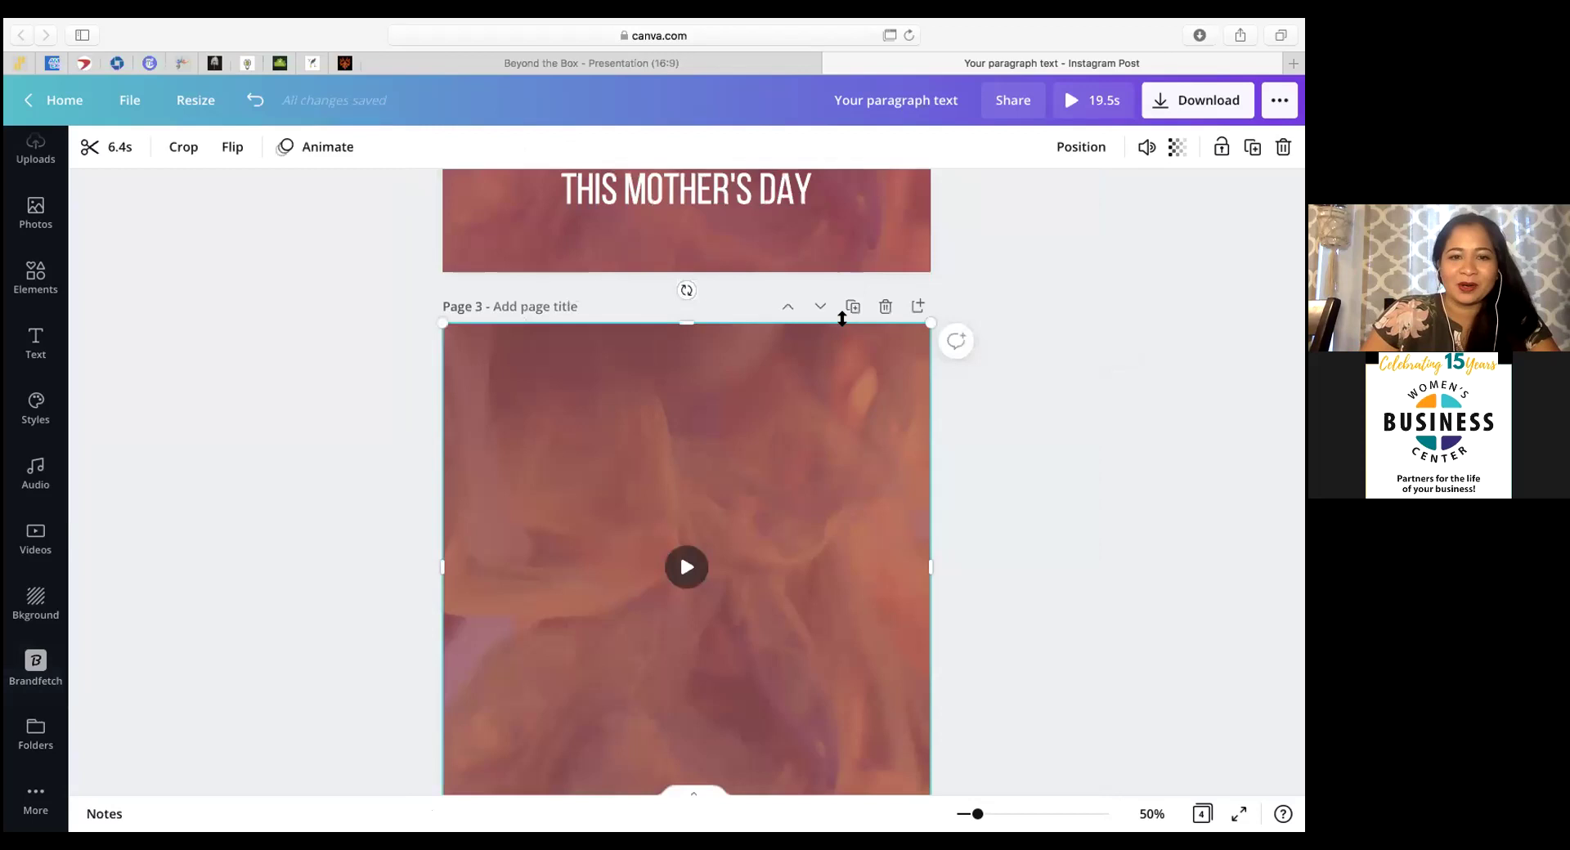
# Step: Select the background video on page 3 and look over the Mother's Day design on page 2
pyautogui.scroll(-1, 918, 328)
pyautogui.scroll(-2, 918, 328)
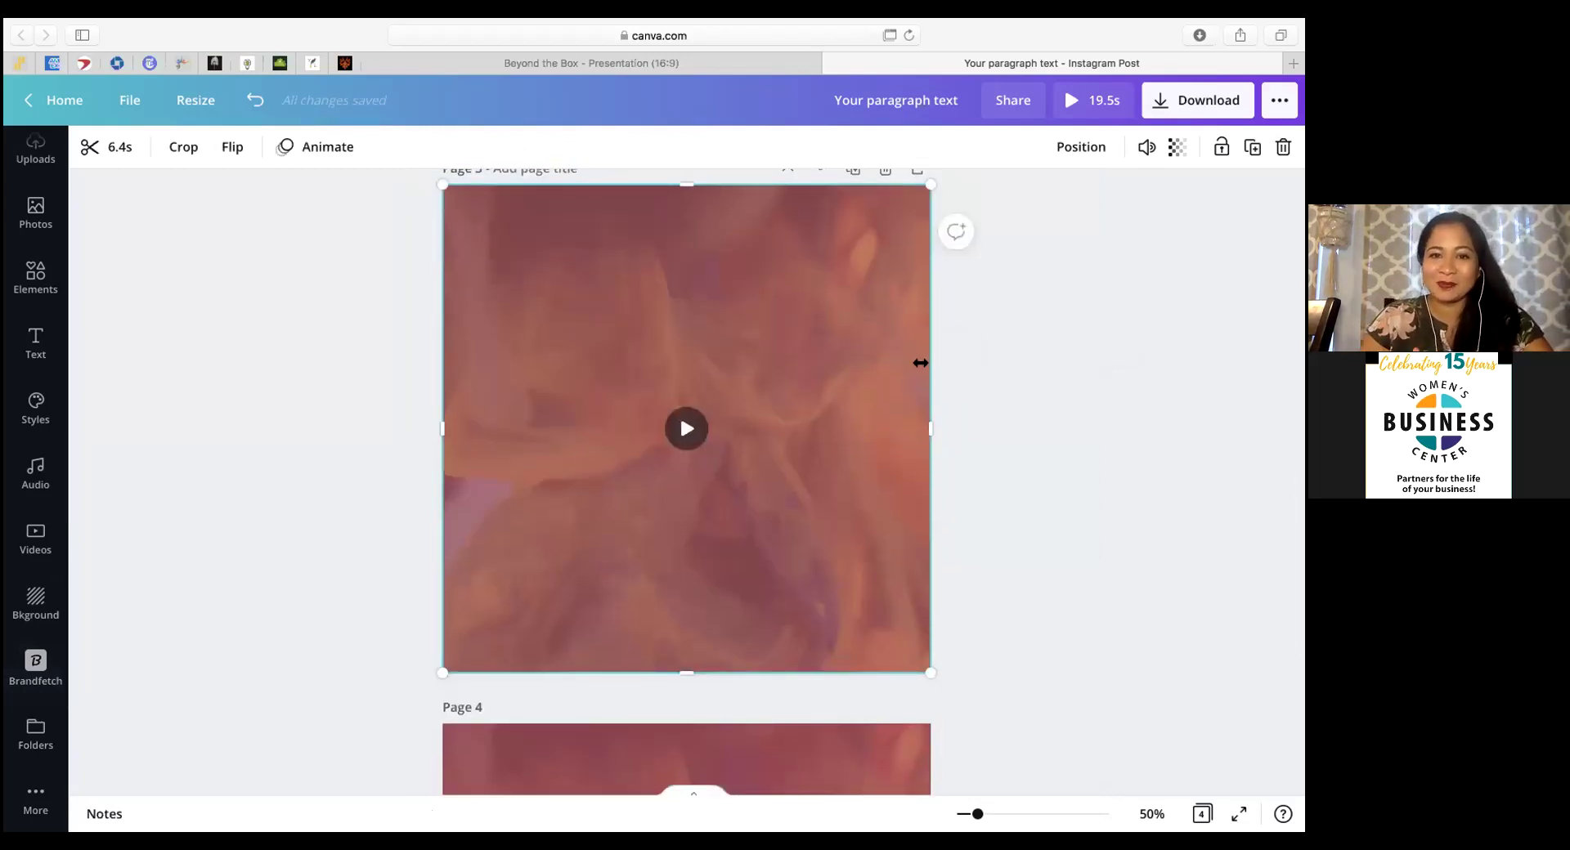
pyautogui.click(1040, 549)
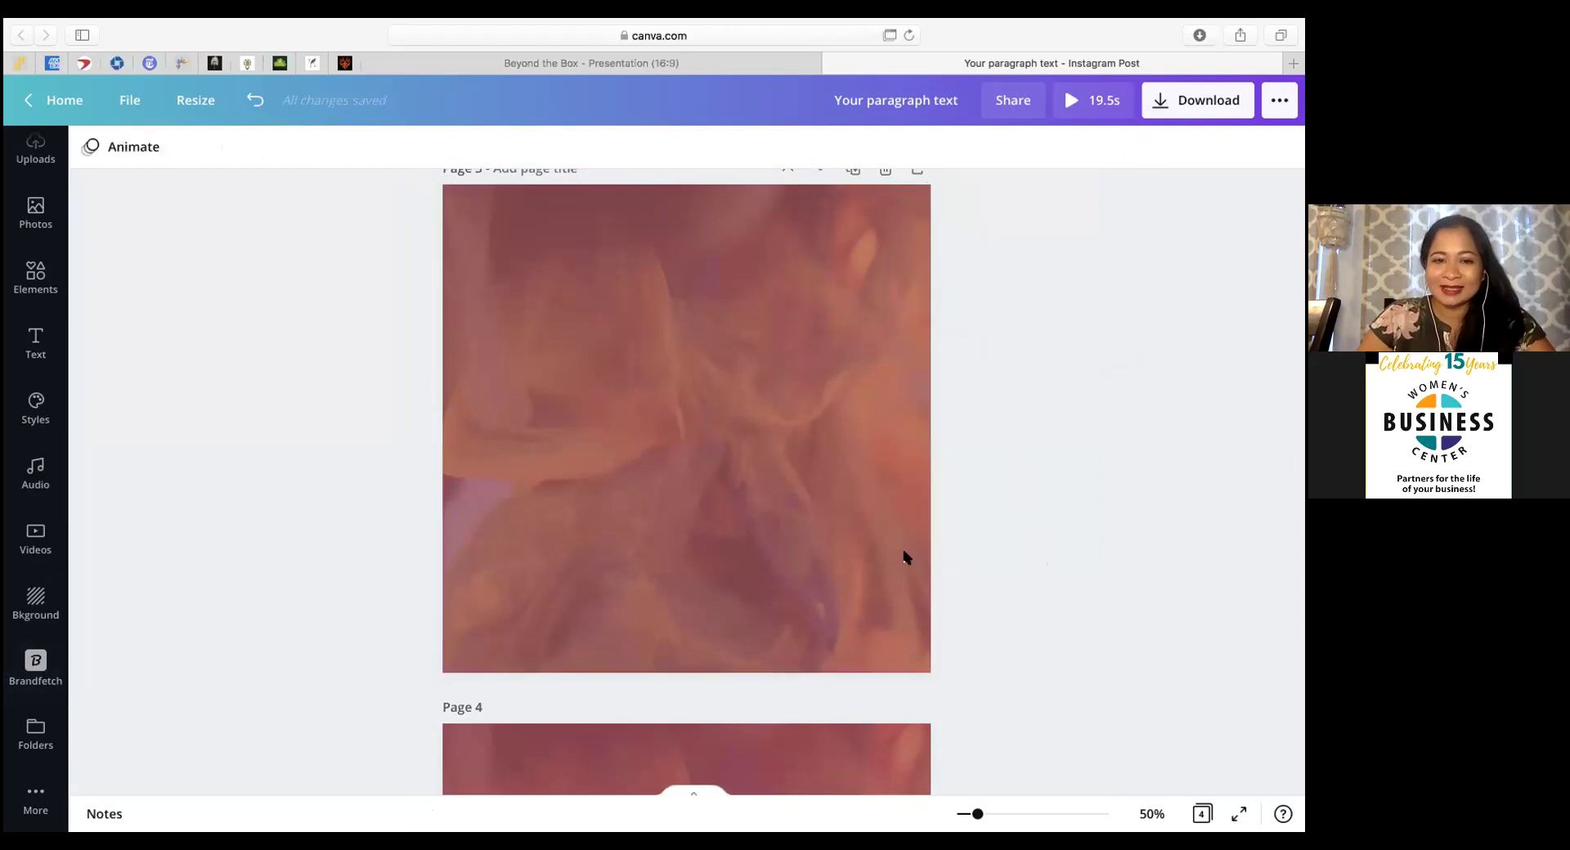
pyautogui.click(840, 541)
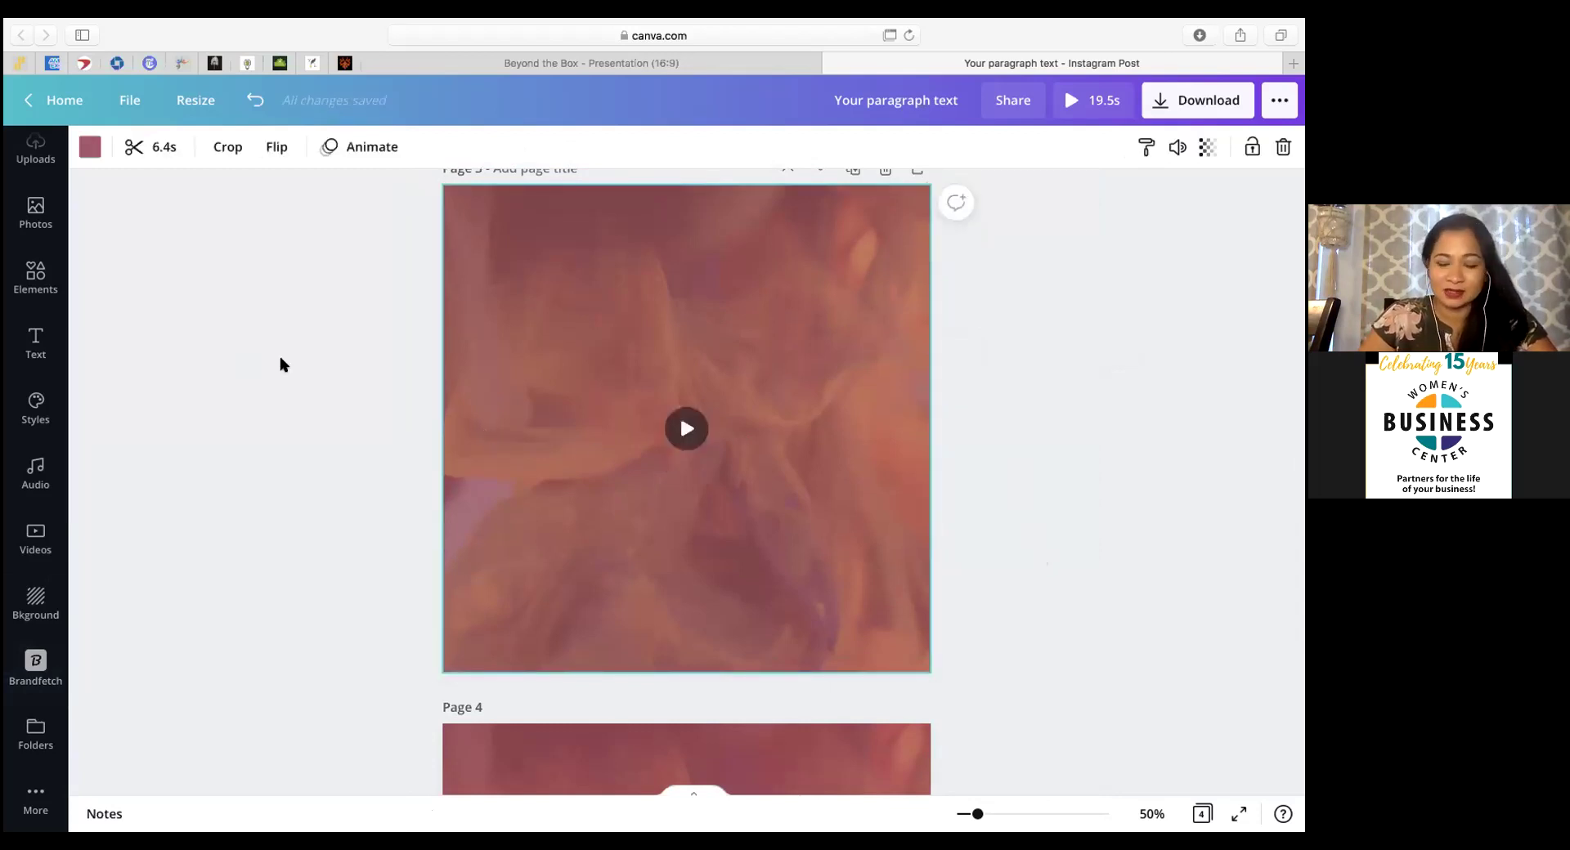
pyautogui.scroll(5, 281, 364)
pyautogui.scroll(-1, 279, 365)
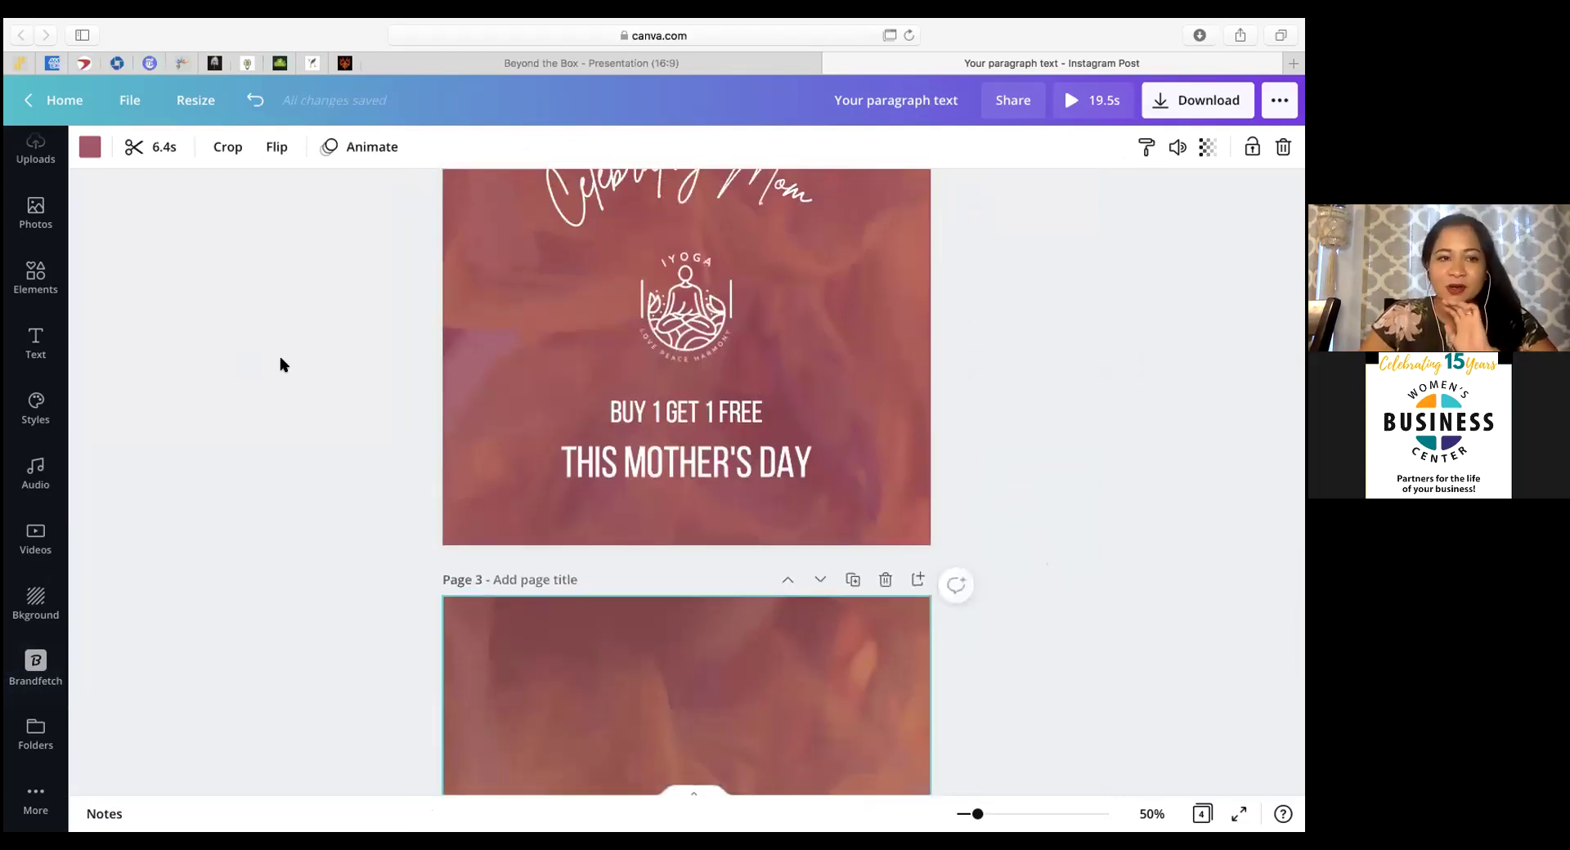
pyautogui.scroll(2, 605, 540)
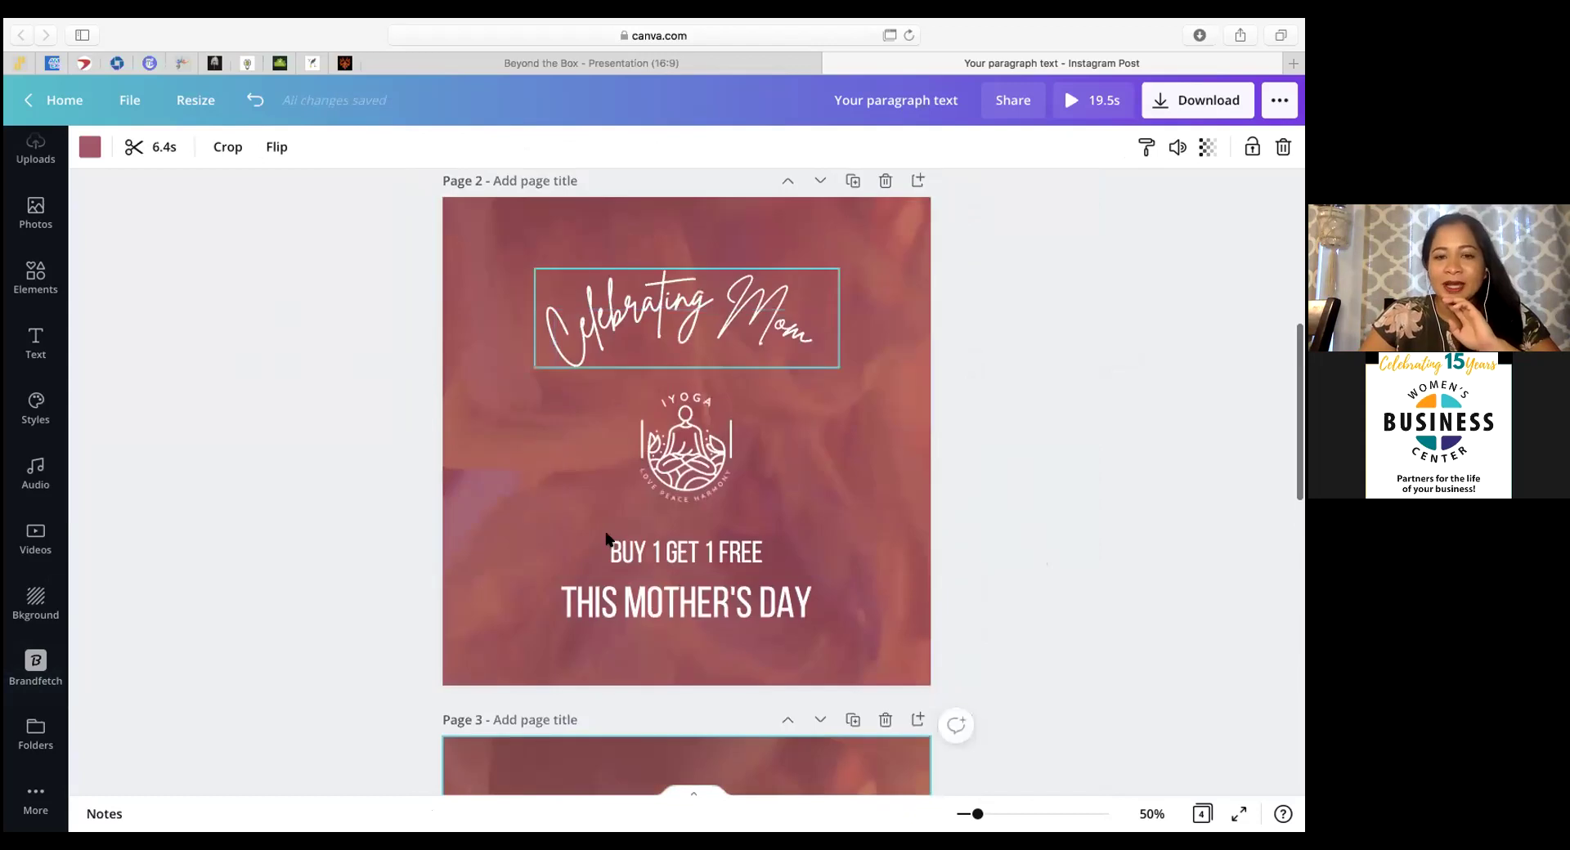
pyautogui.scroll(-3, 827, 490)
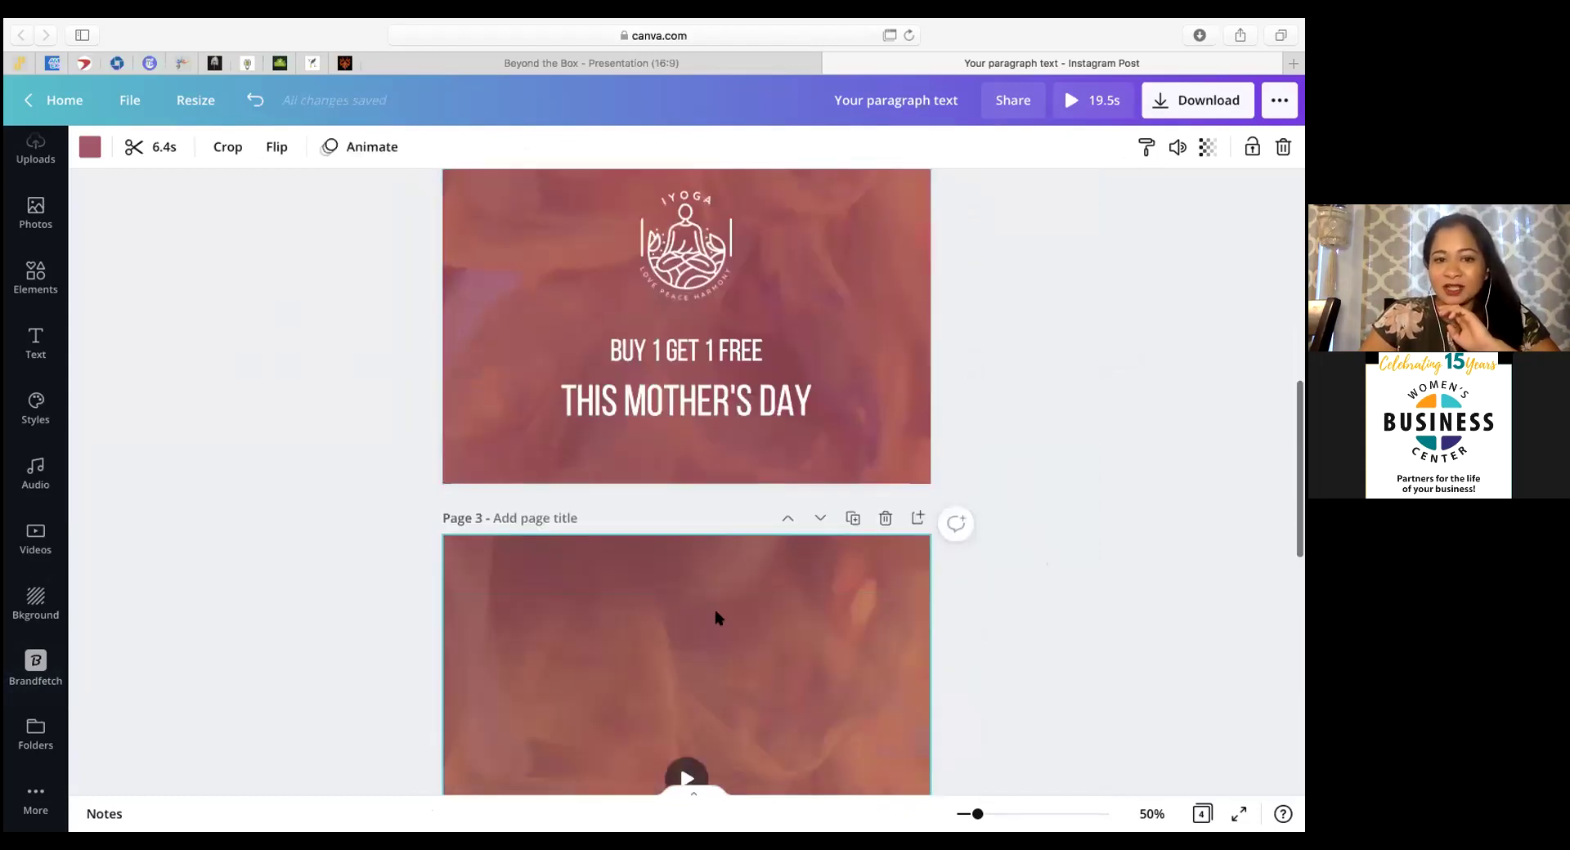
pyautogui.scroll(-3, 716, 618)
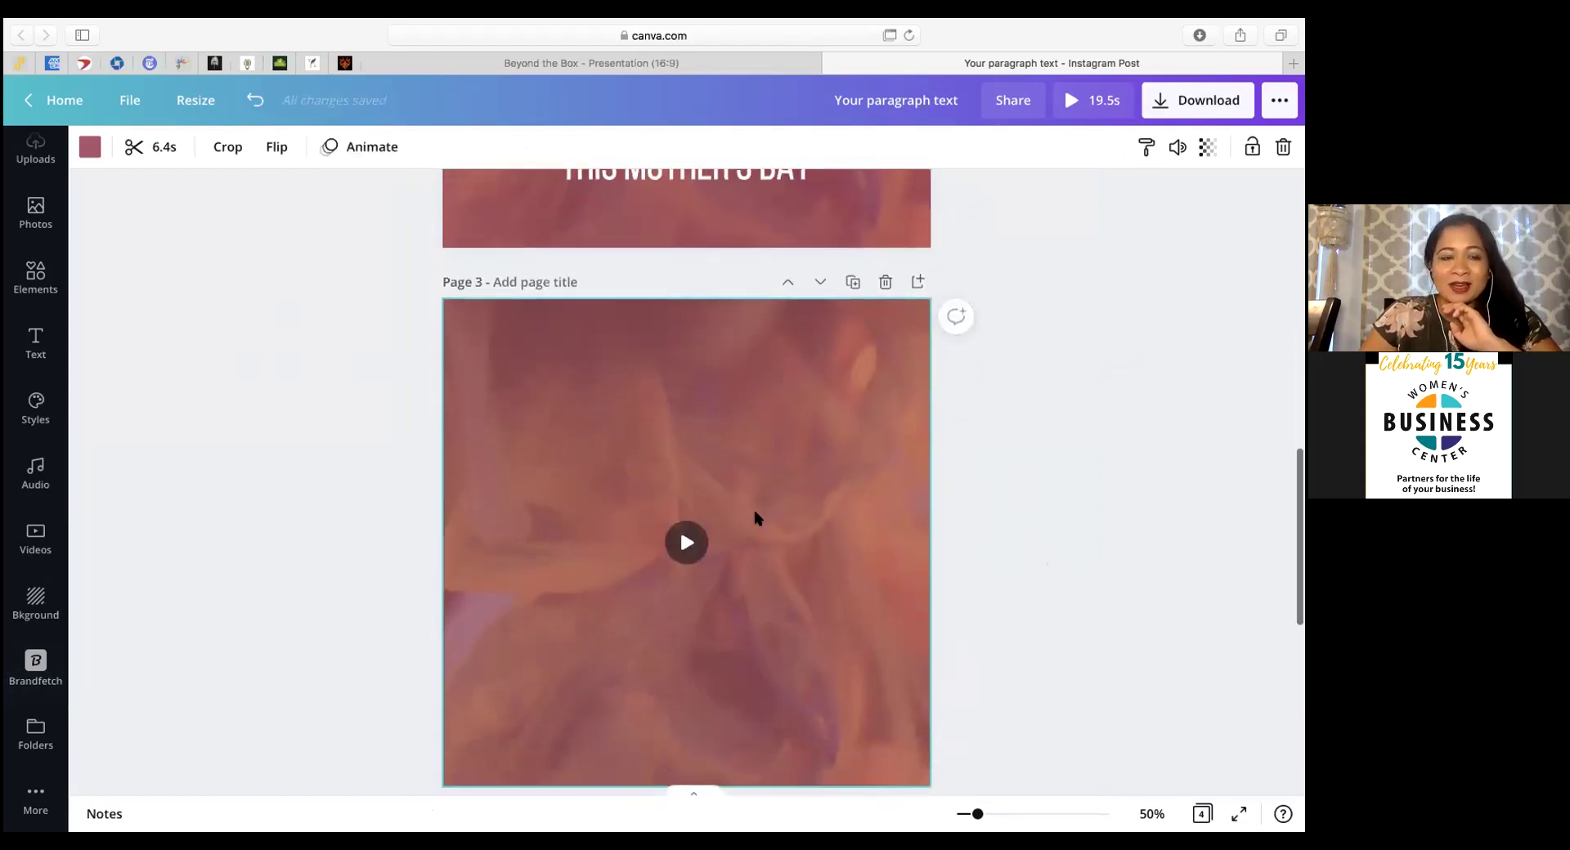
pyautogui.scroll(-1, 755, 519)
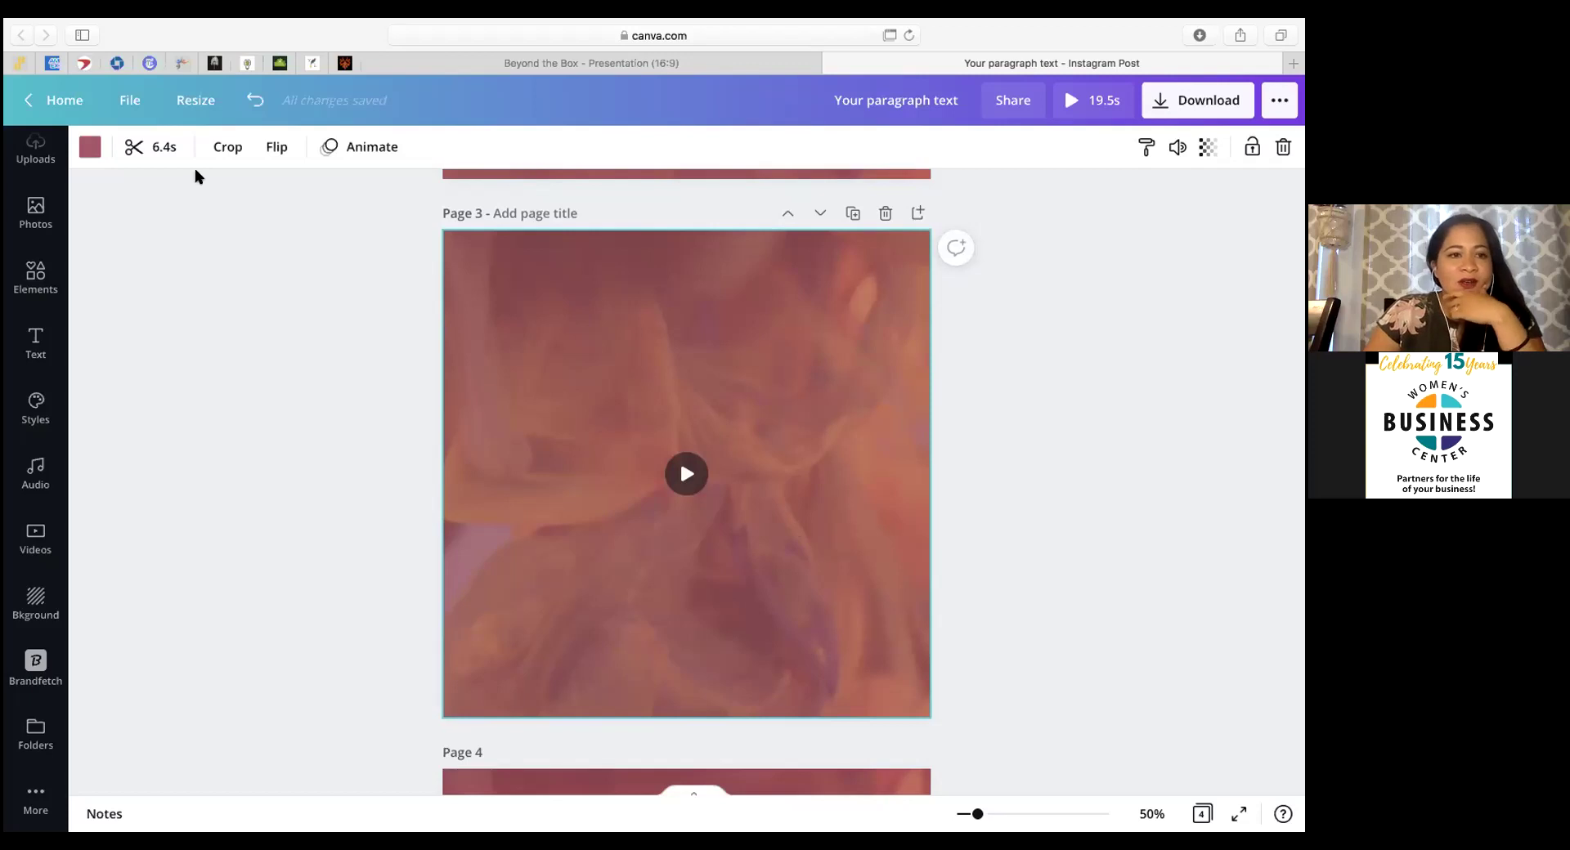
# Step: Trim the start of the page 3 background video so it lasts 2.4 s, and lock the background
pyautogui.click(138, 150)
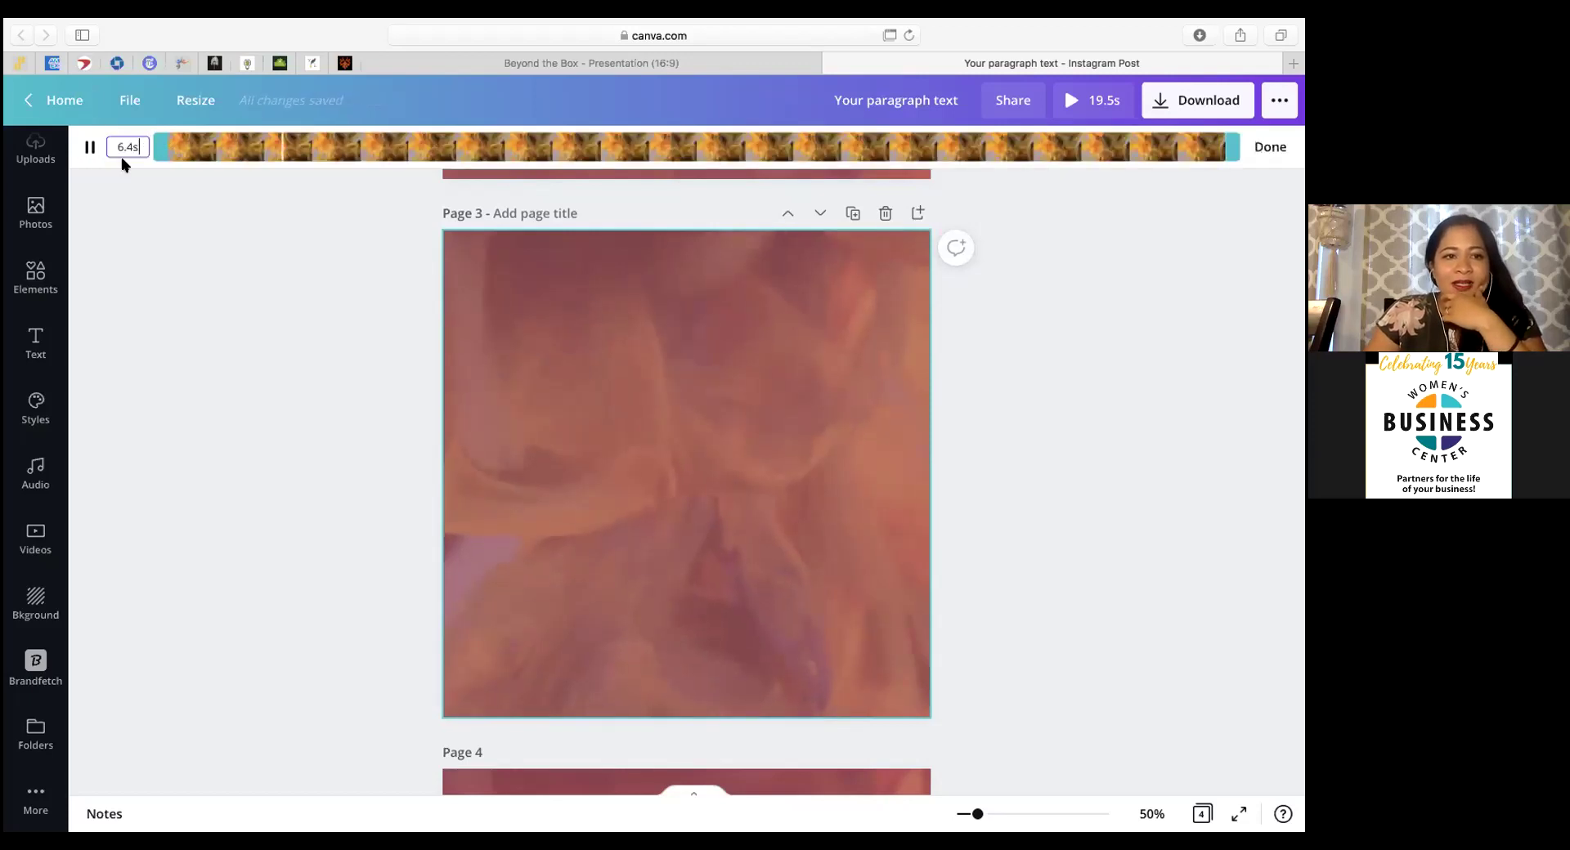
pyautogui.moveTo(167, 147); pyautogui.dragTo(803, 133)
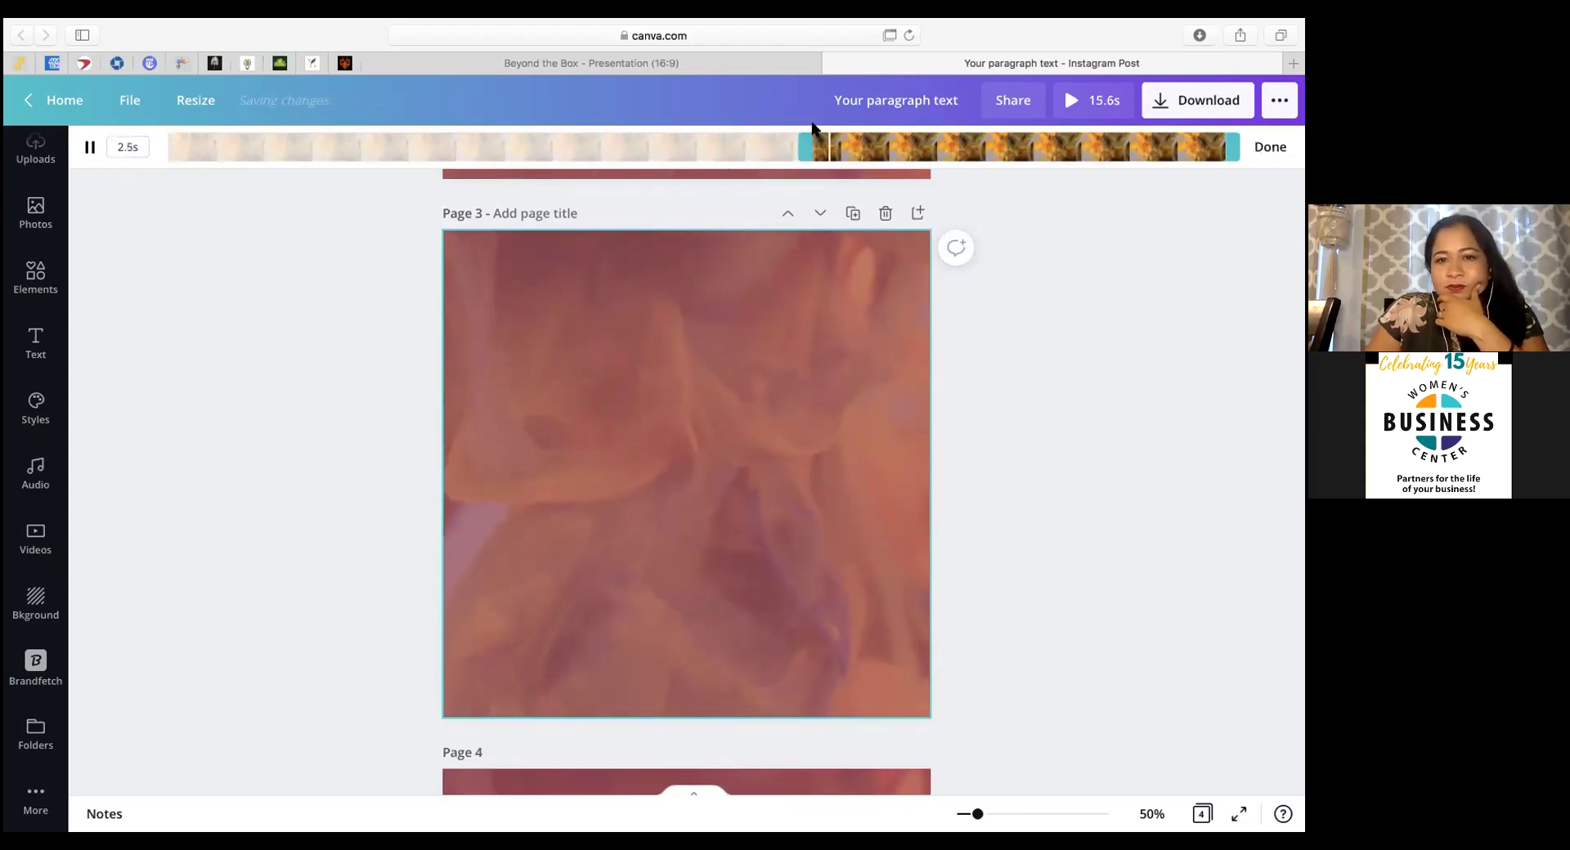
pyautogui.click(801, 154)
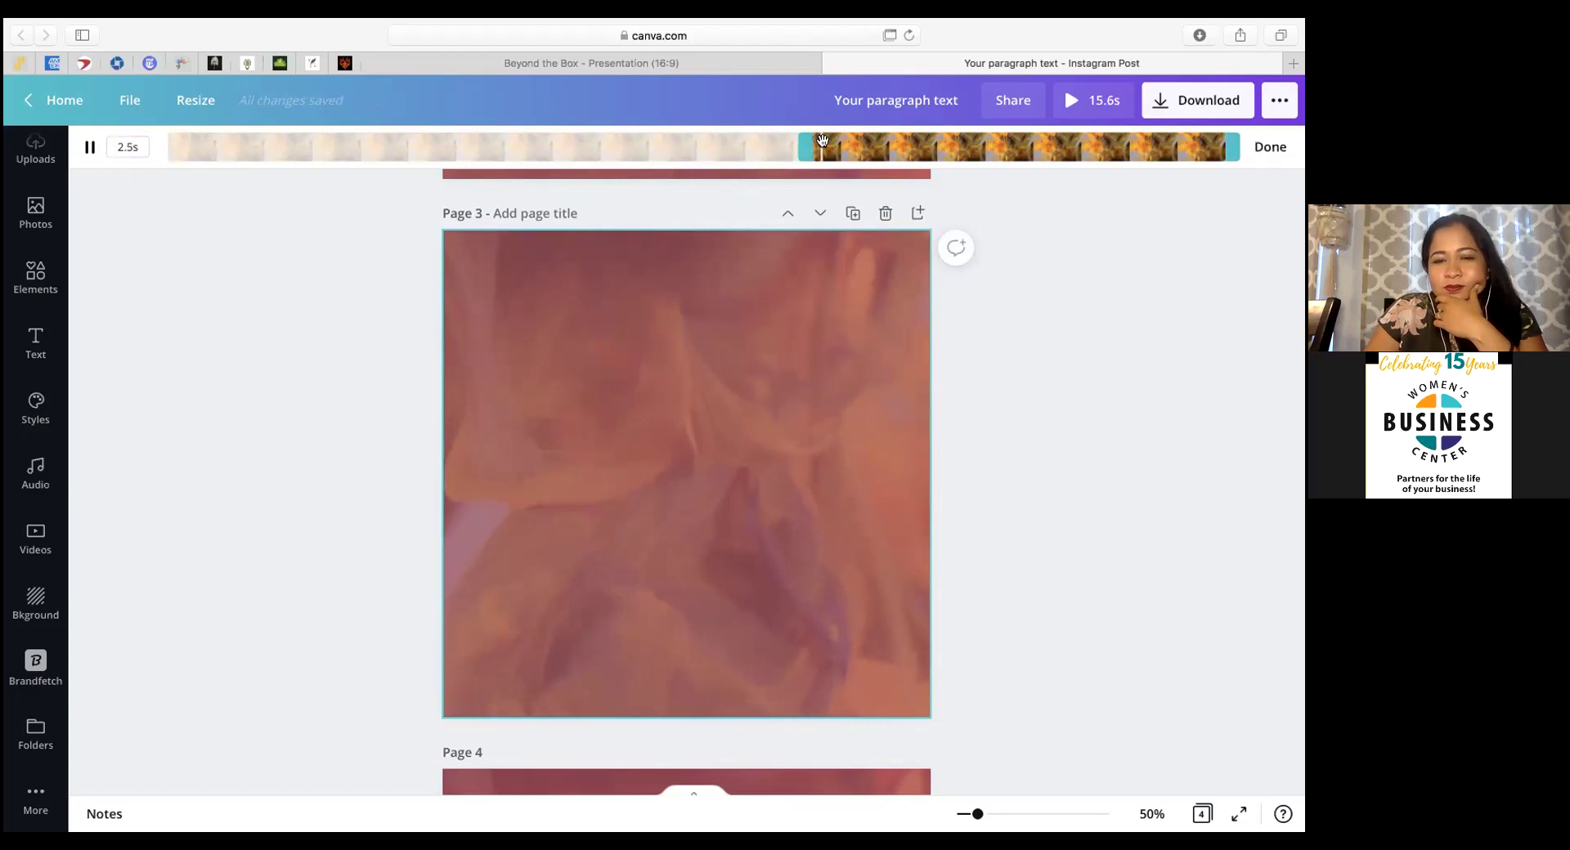
pyautogui.moveTo(801, 154); pyautogui.dragTo(821, 148)
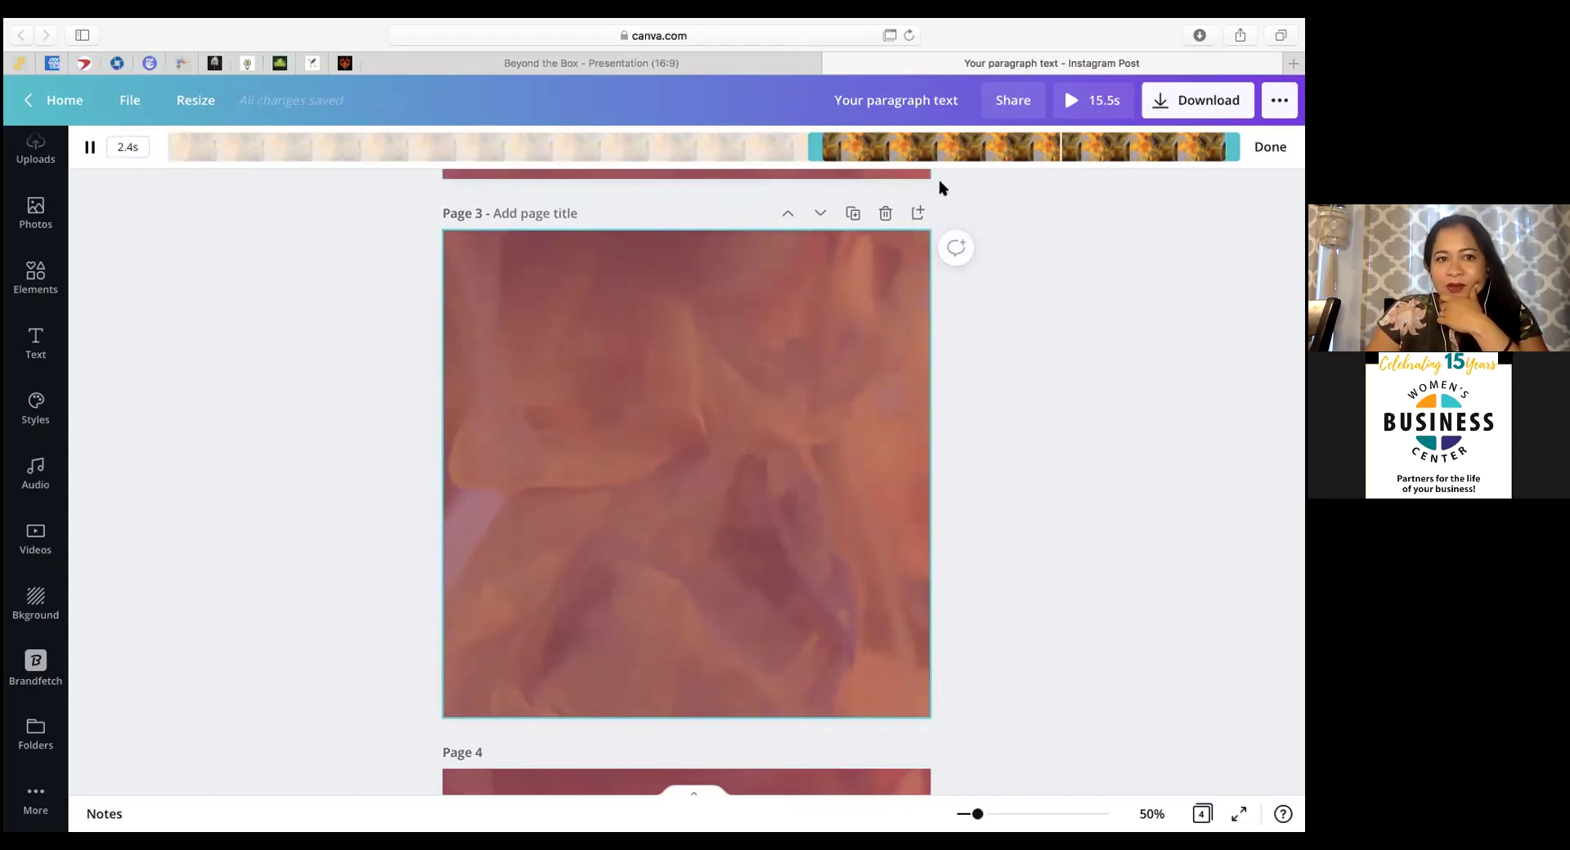
pyautogui.click(1269, 149)
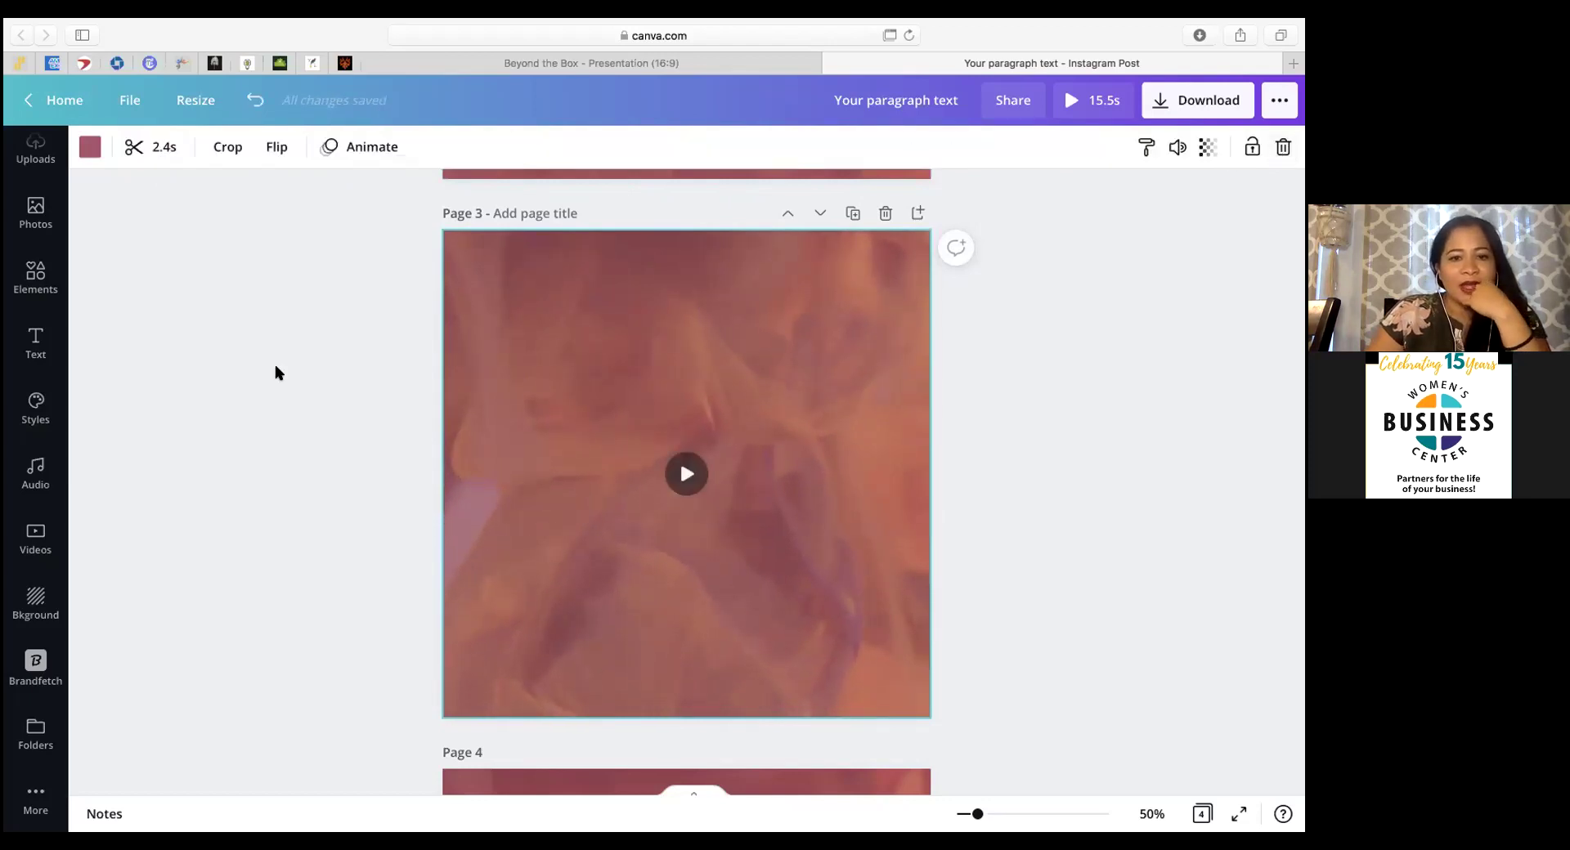
pyautogui.click(1252, 147)
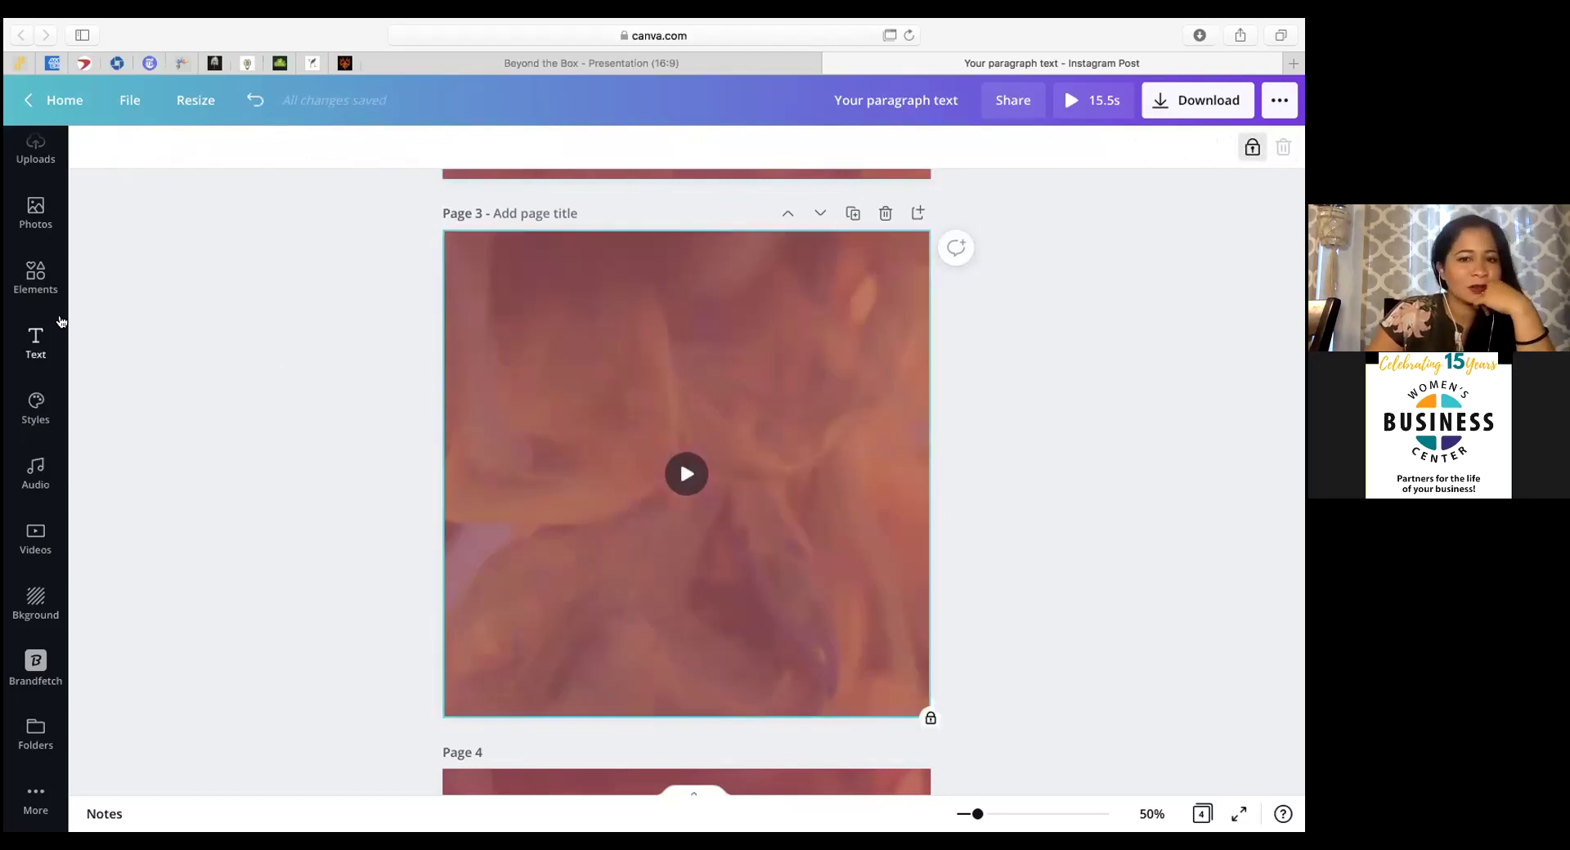
# Step: Add the recently used 15 s water-droplet video to page 3 and stretch it to cover the whole page
pyautogui.click(34, 536)
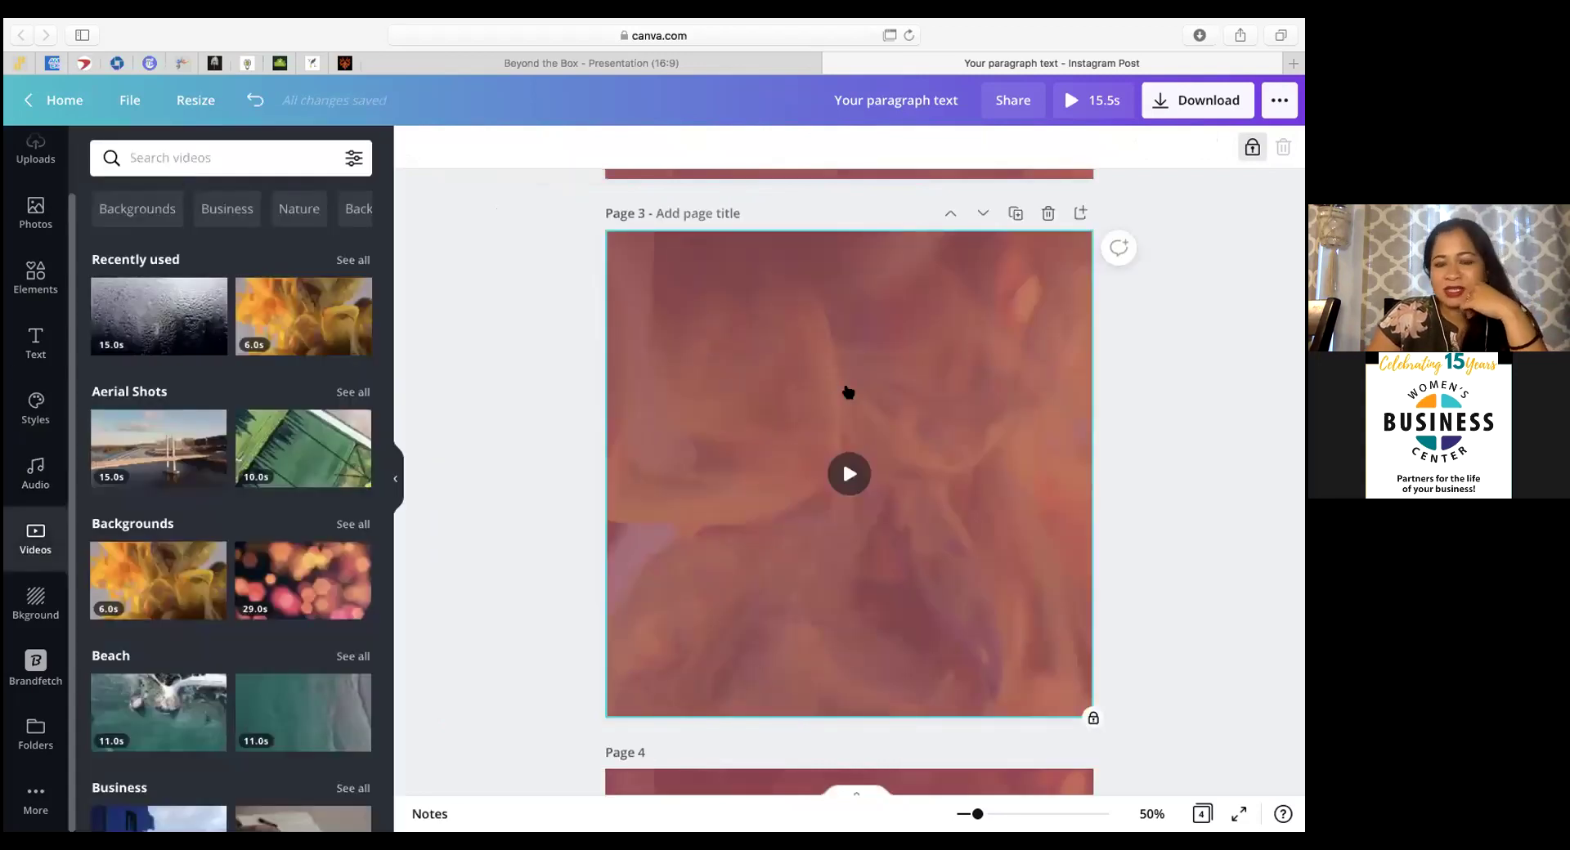
pyautogui.click(208, 295)
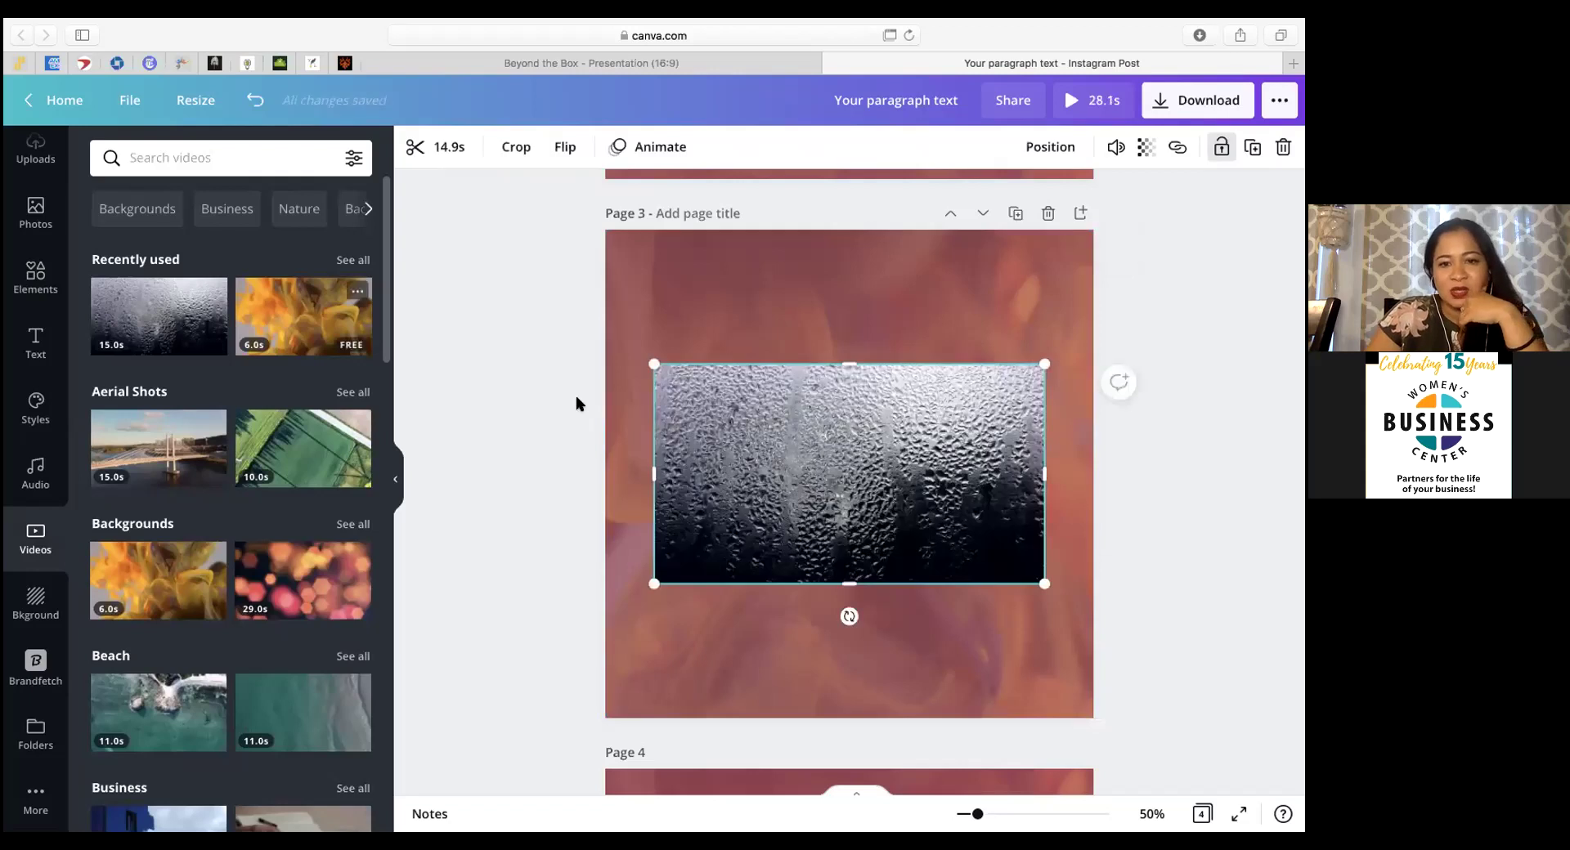
pyautogui.moveTo(828, 237); pyautogui.dragTo(826, 232)
pyautogui.moveTo(654, 406); pyautogui.dragTo(605, 409)
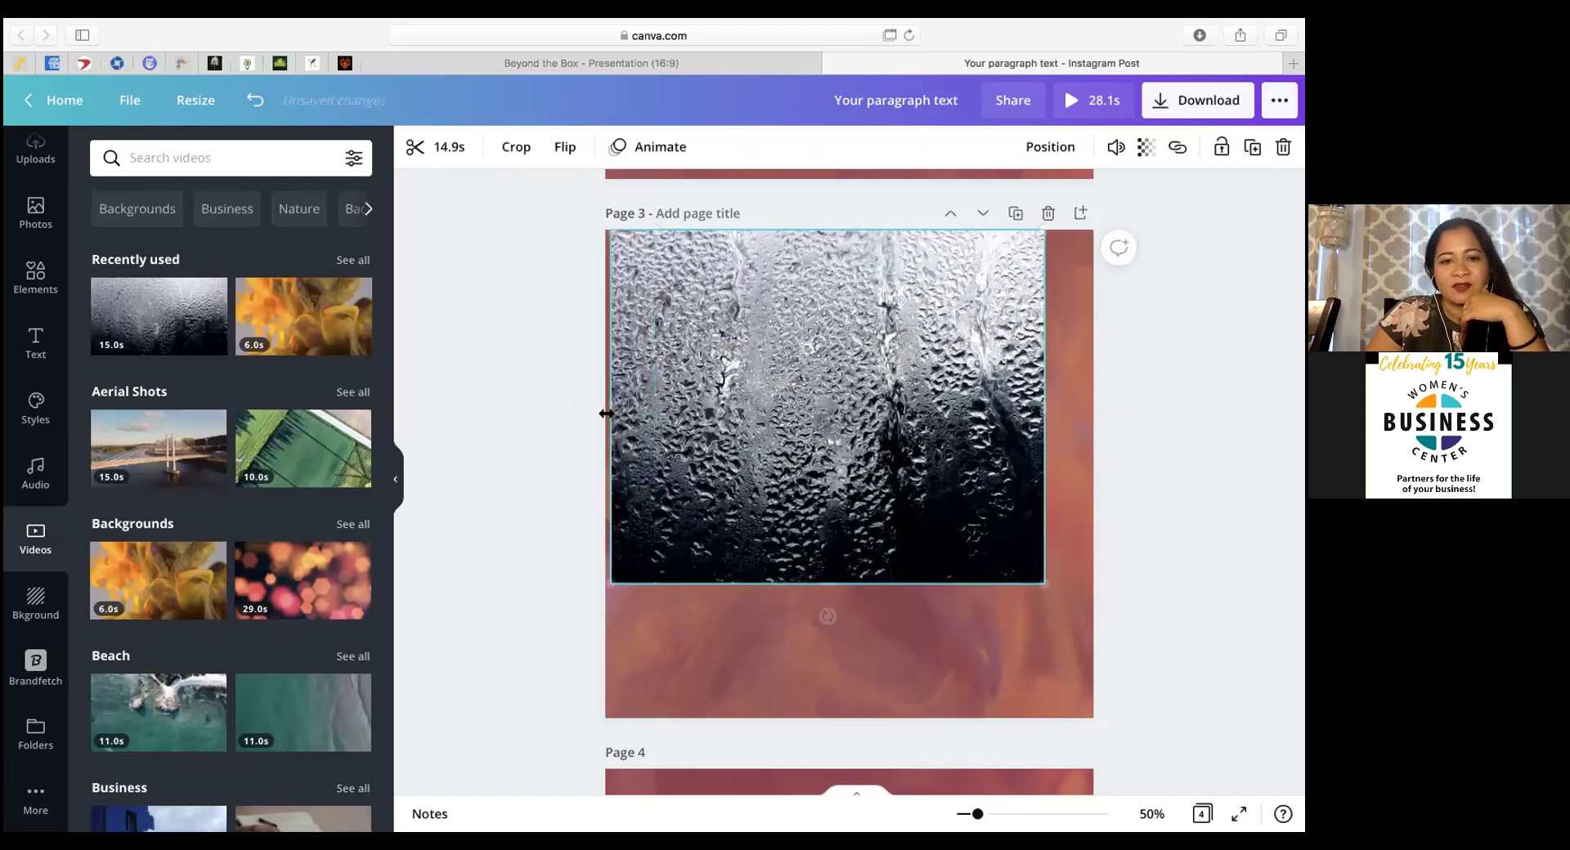
pyautogui.moveTo(1044, 406); pyautogui.dragTo(1079, 414)
pyautogui.moveTo(851, 694); pyautogui.dragTo(855, 721)
pyautogui.moveTo(1091, 470); pyautogui.dragTo(1094, 472)
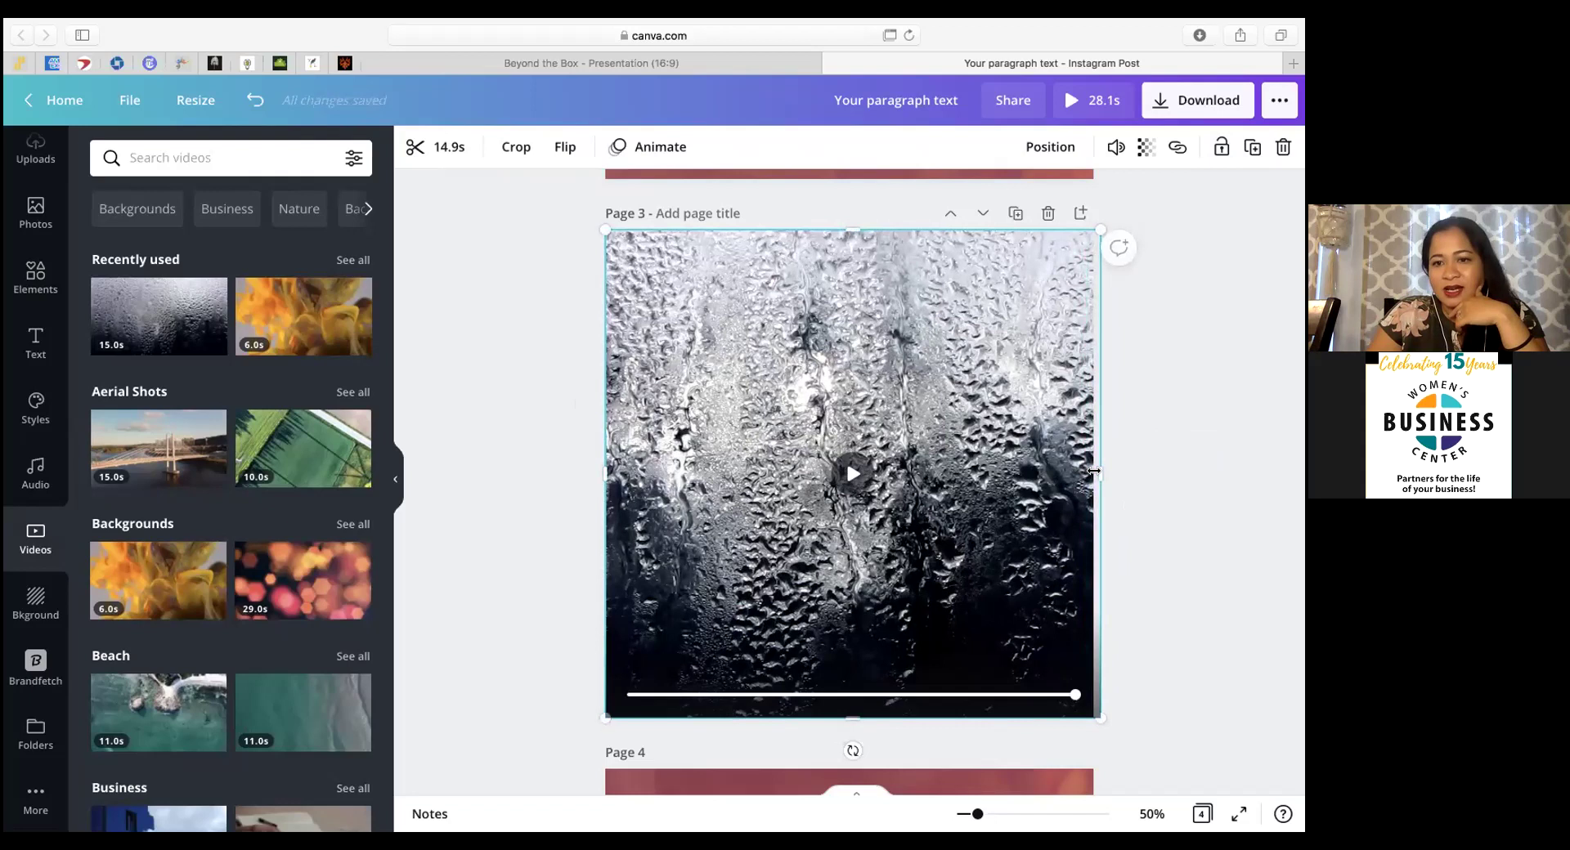
# Step: Set the water-droplet video's transparency to 20 and play it over the background
pyautogui.click(1147, 147)
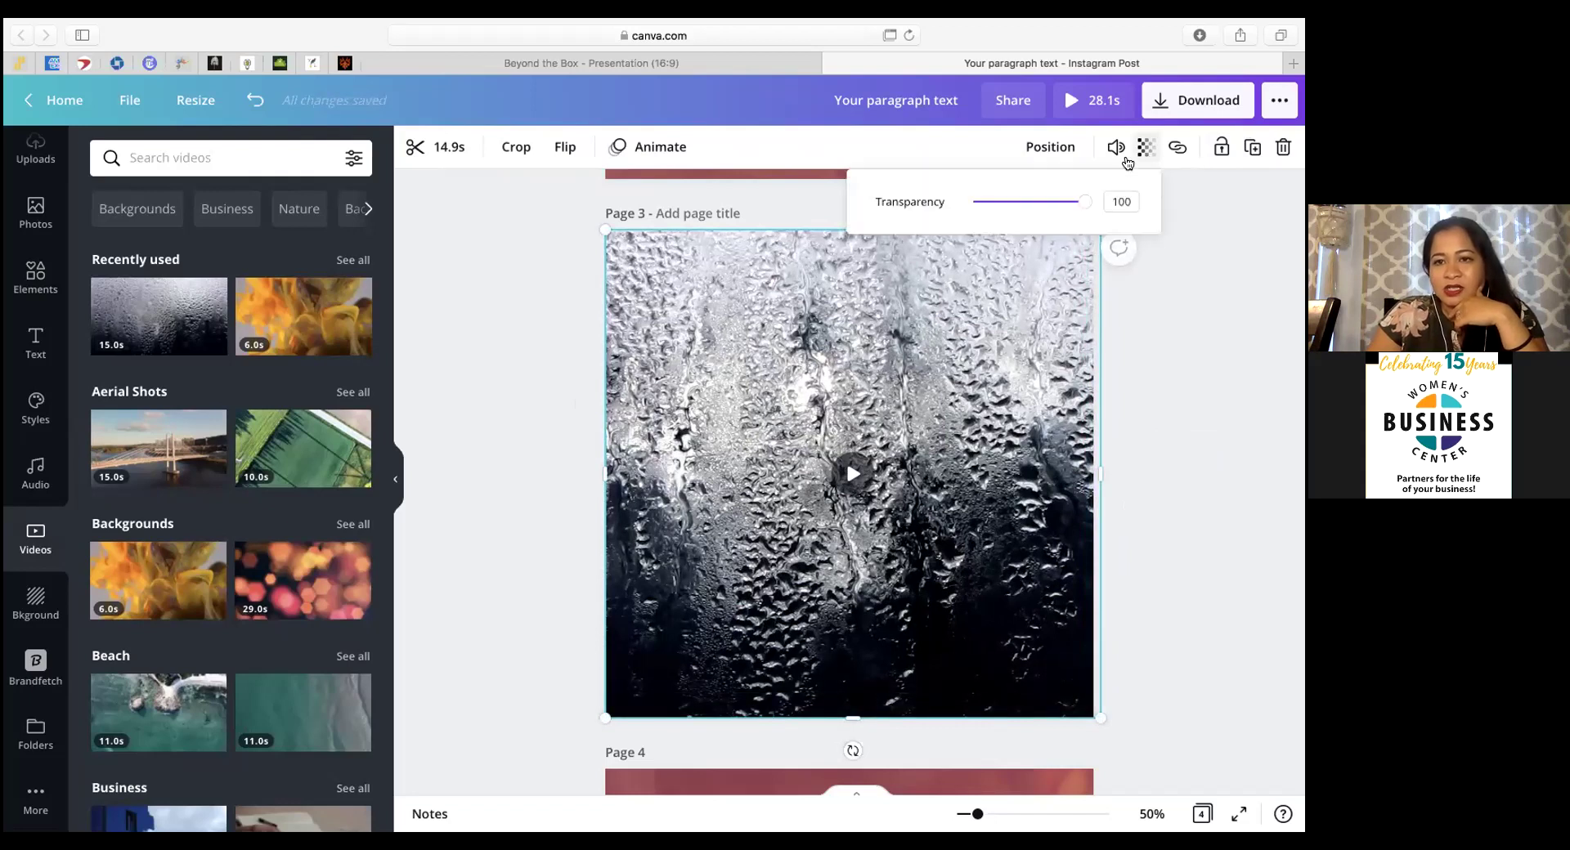
pyautogui.moveTo(1087, 204); pyautogui.dragTo(993, 207)
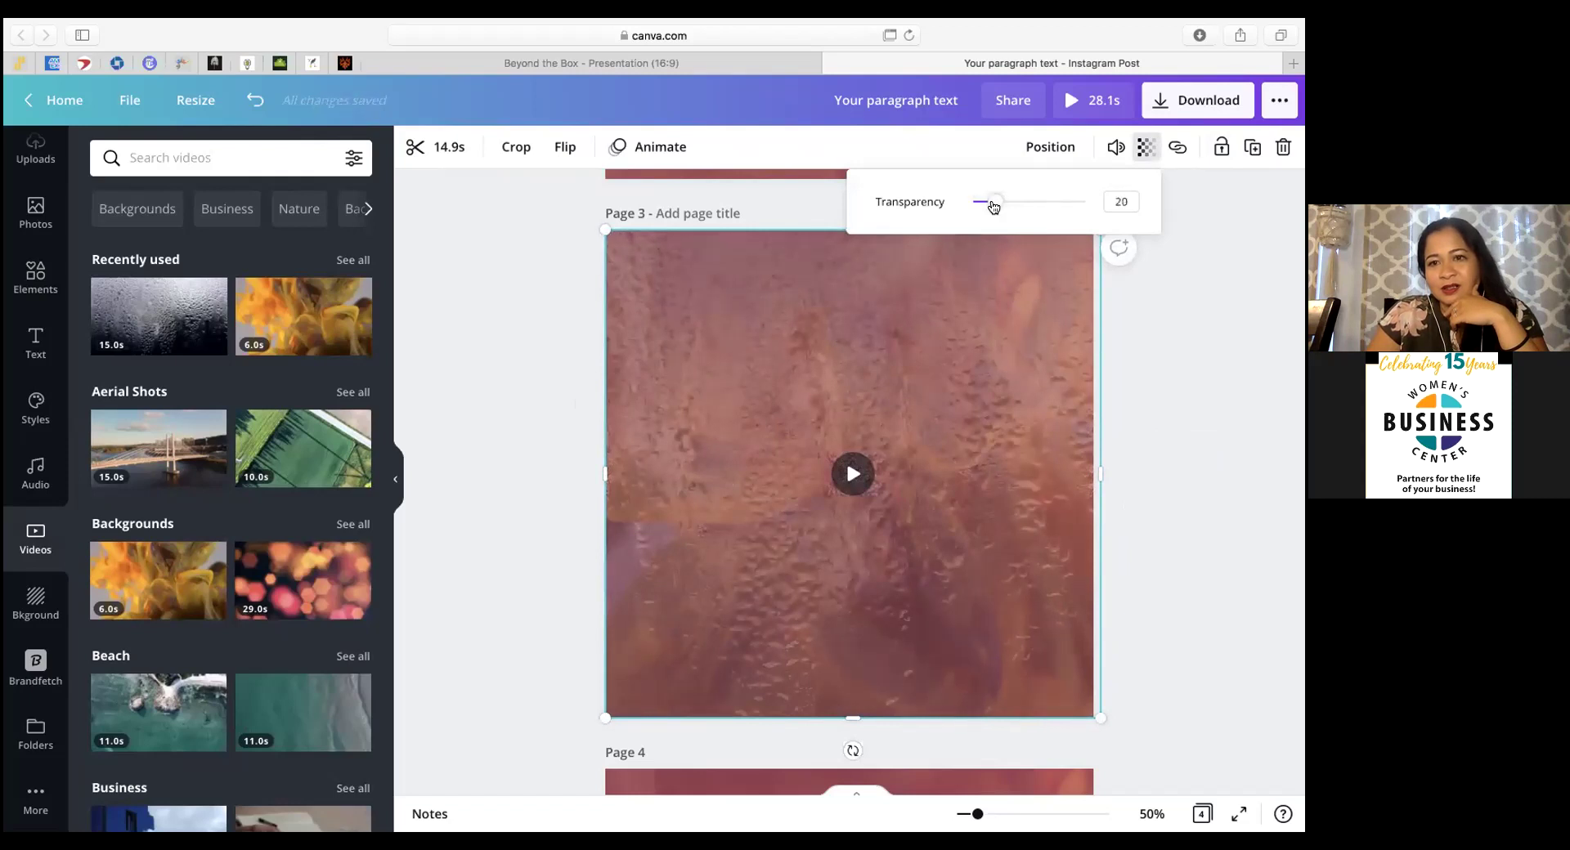
pyautogui.click(854, 473)
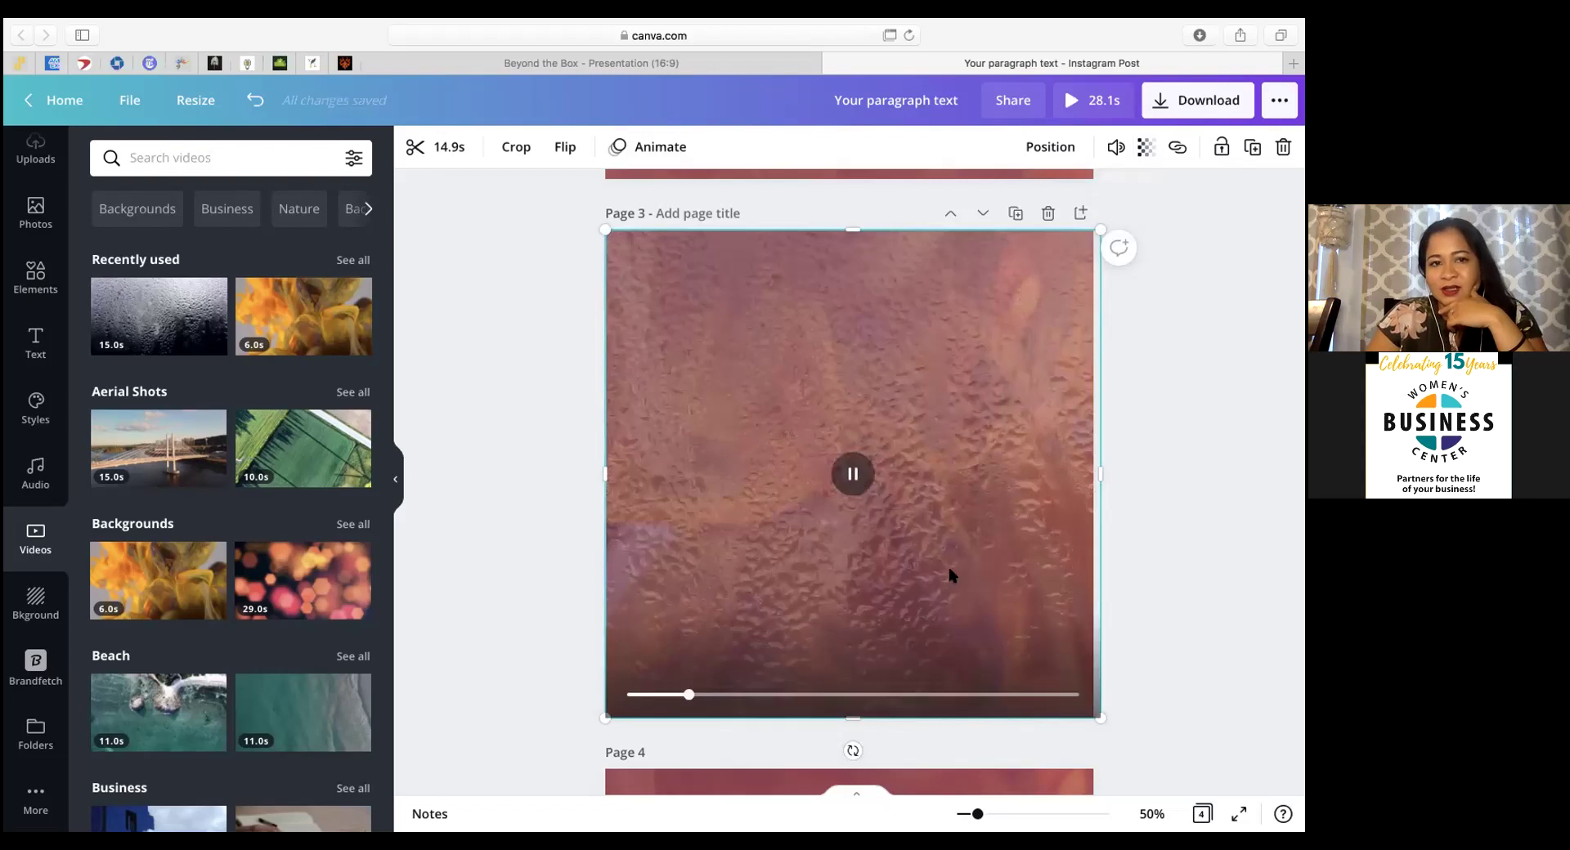
# Step: Trim the end of the water-droplet video so it lasts 14.0 s, and lock it in place
pyautogui.click(438, 145)
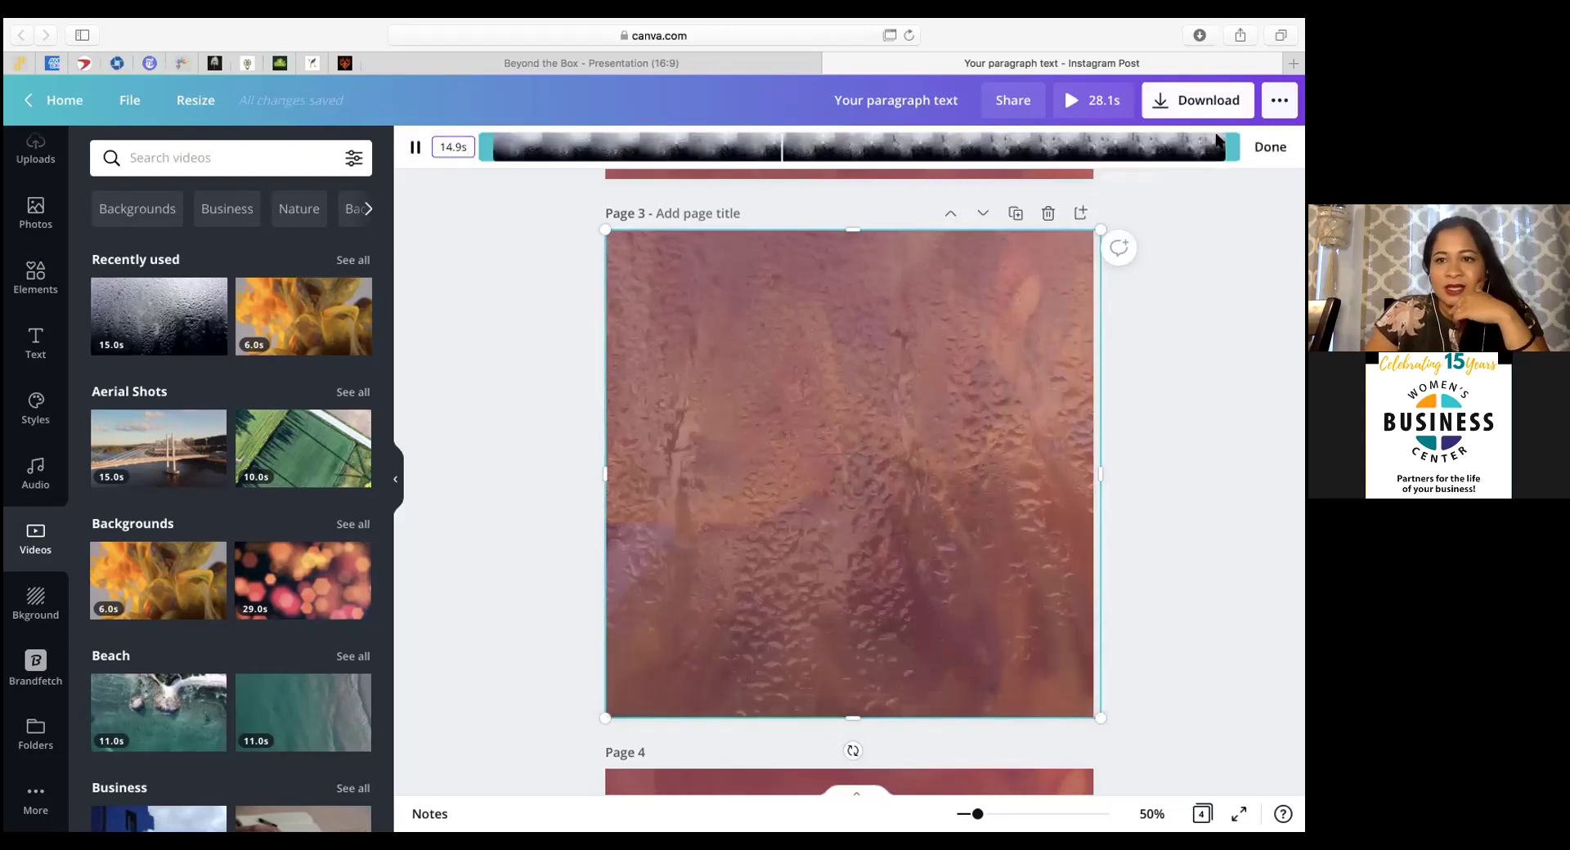
pyautogui.moveTo(1222, 139); pyautogui.dragTo(1189, 152)
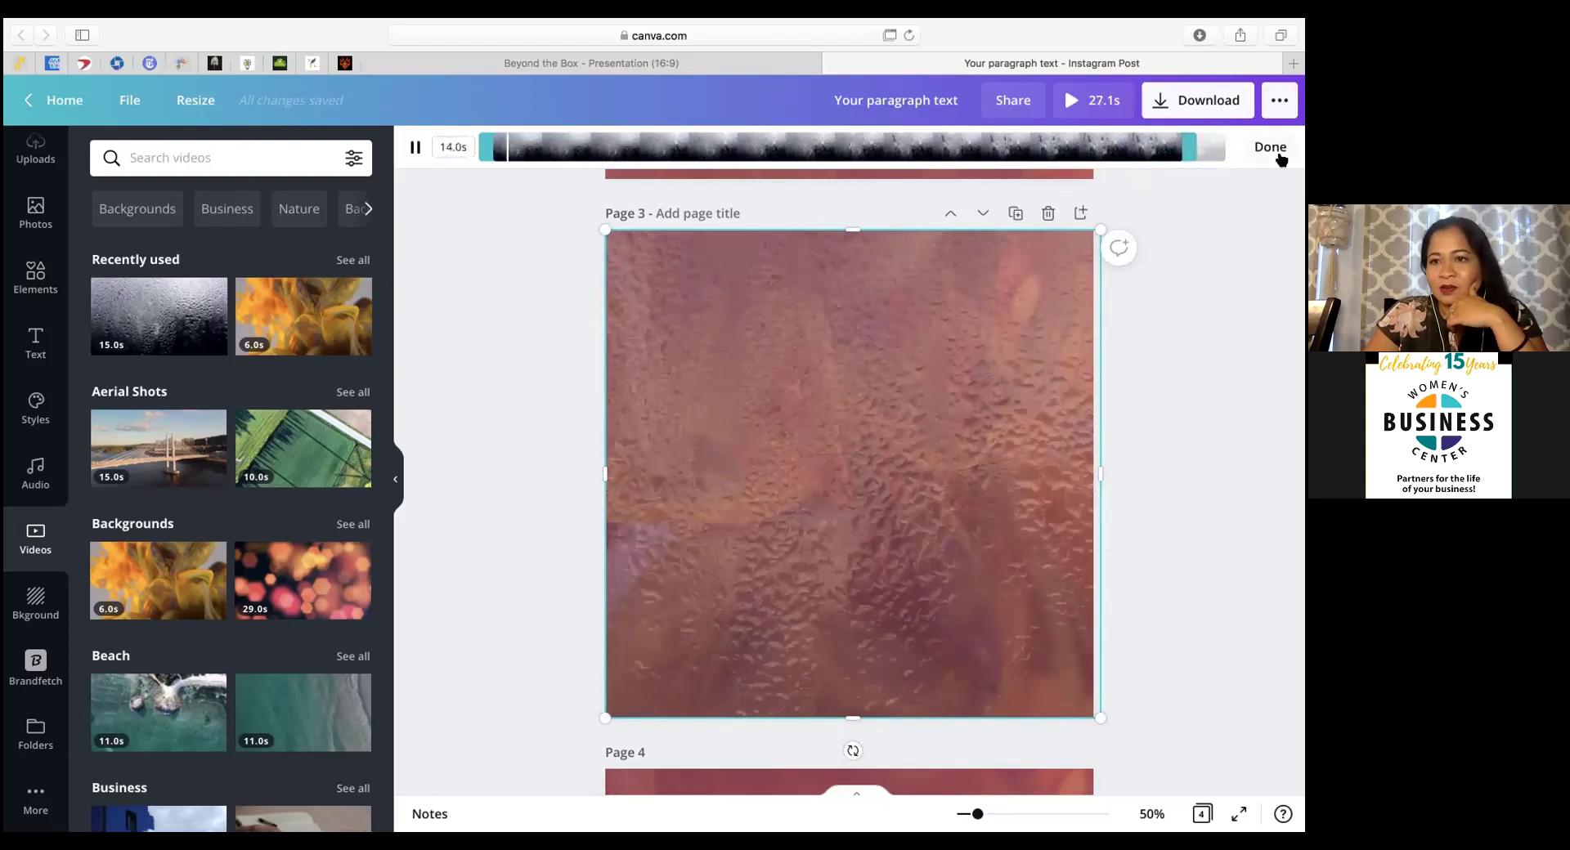
pyautogui.click(1272, 149)
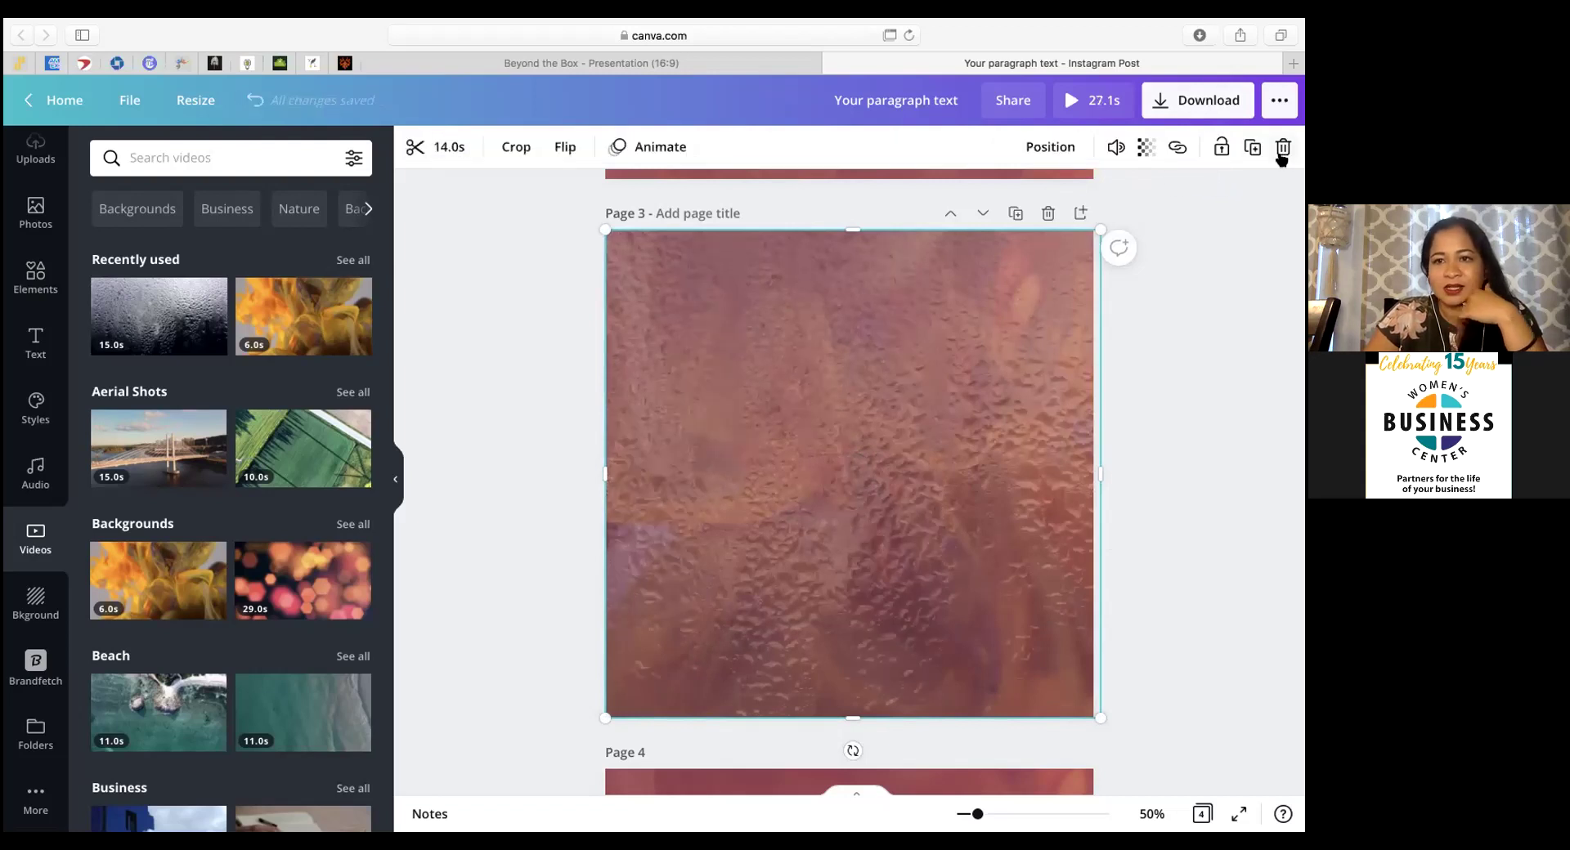
pyautogui.click(1220, 149)
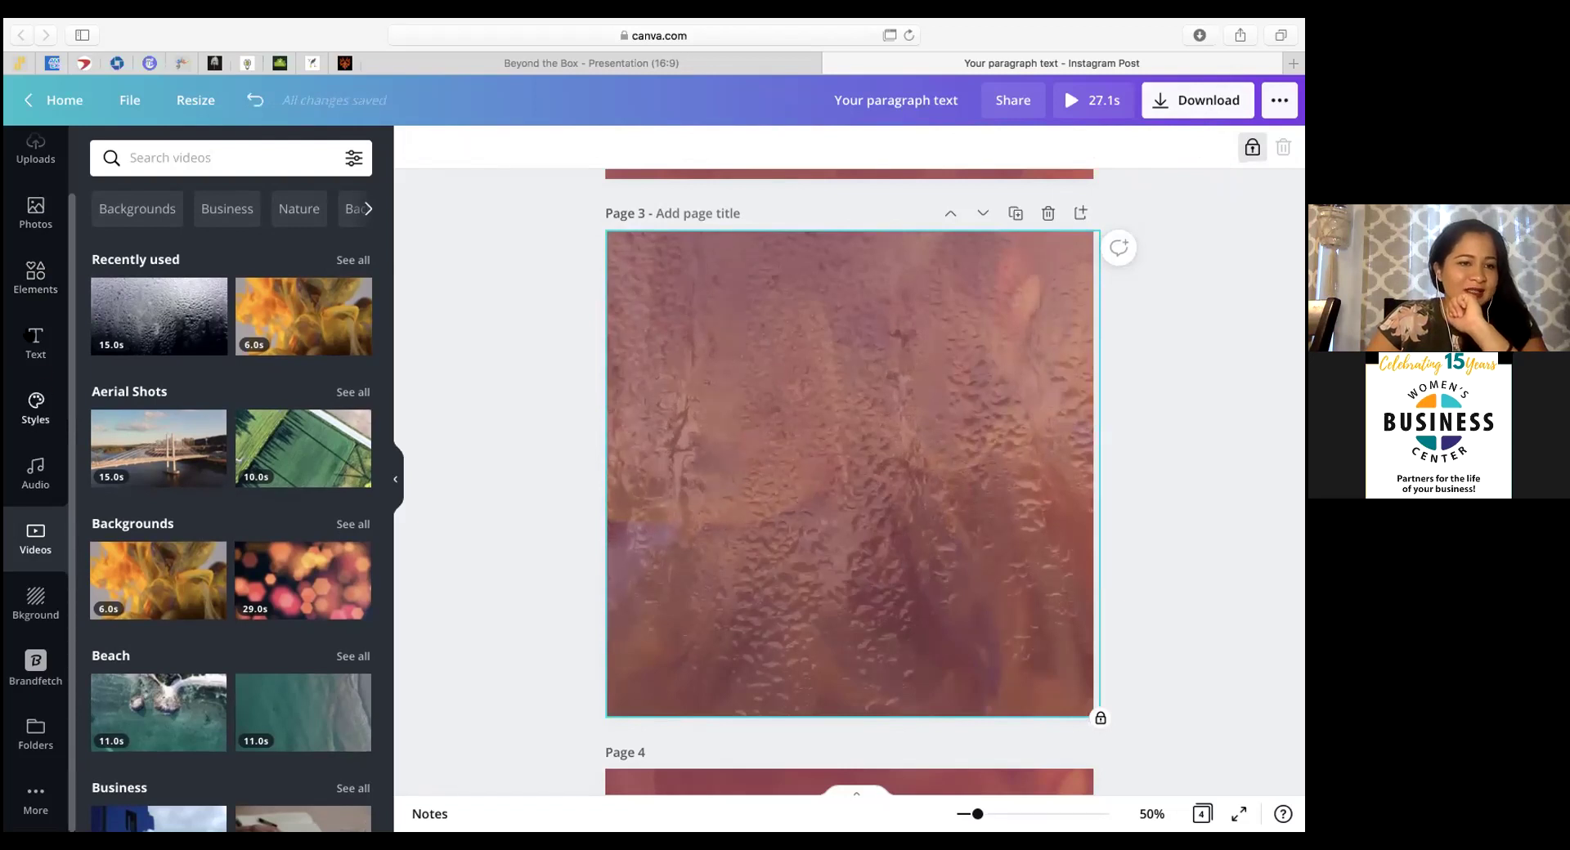
# Step: Add the uploaded image of the woman posing in front of a white circle to page 3
pyautogui.click(31, 160)
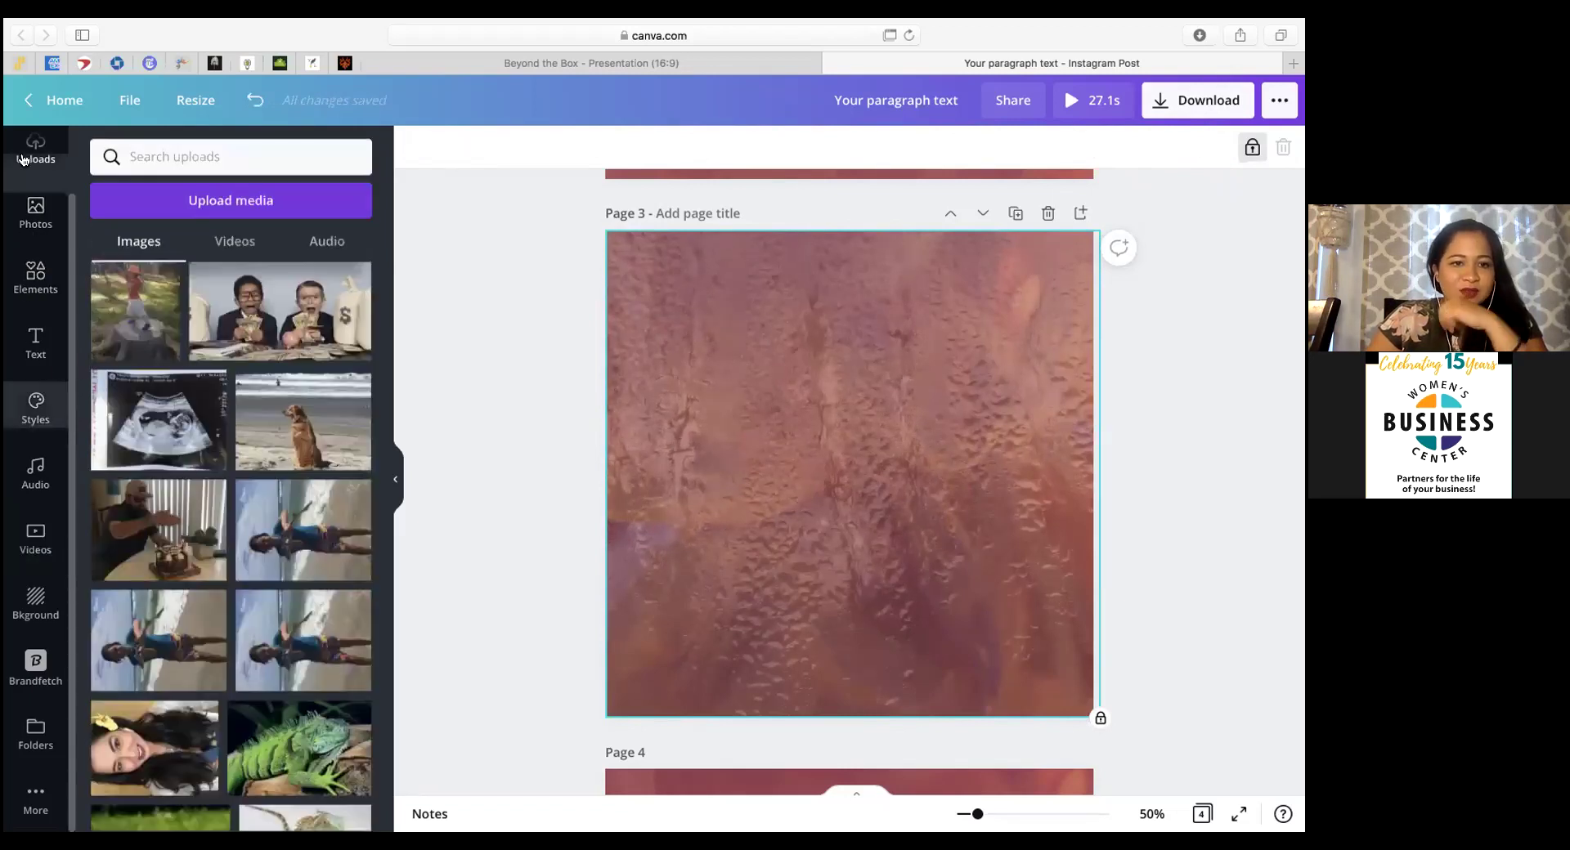
pyautogui.scroll(2, 59, 213)
pyautogui.scroll(-10, 318, 584)
pyautogui.scroll(-10, 319, 584)
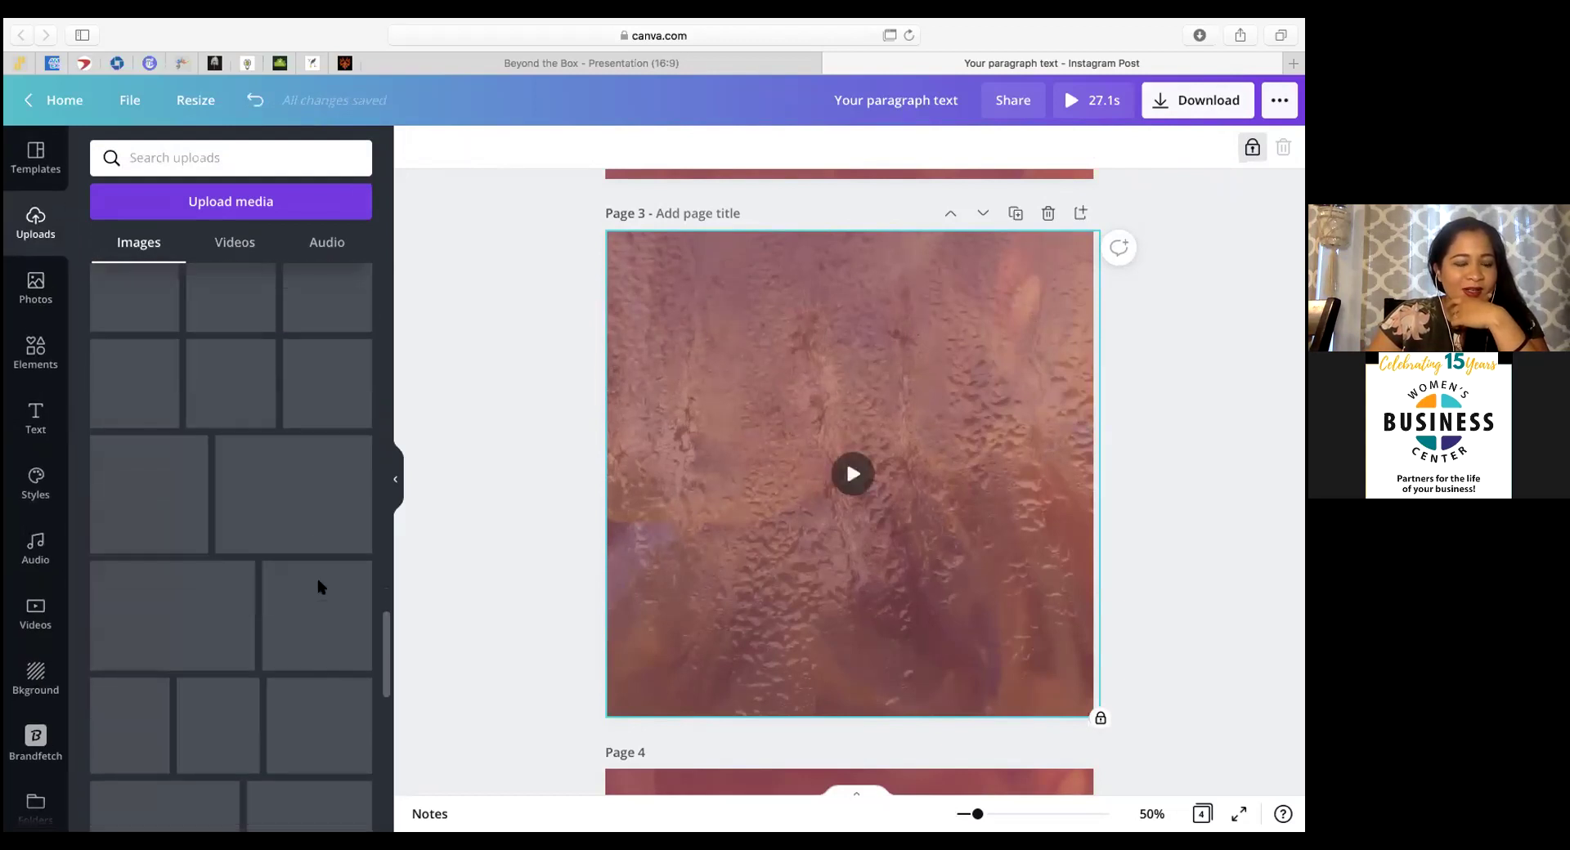
pyautogui.scroll(10, 319, 585)
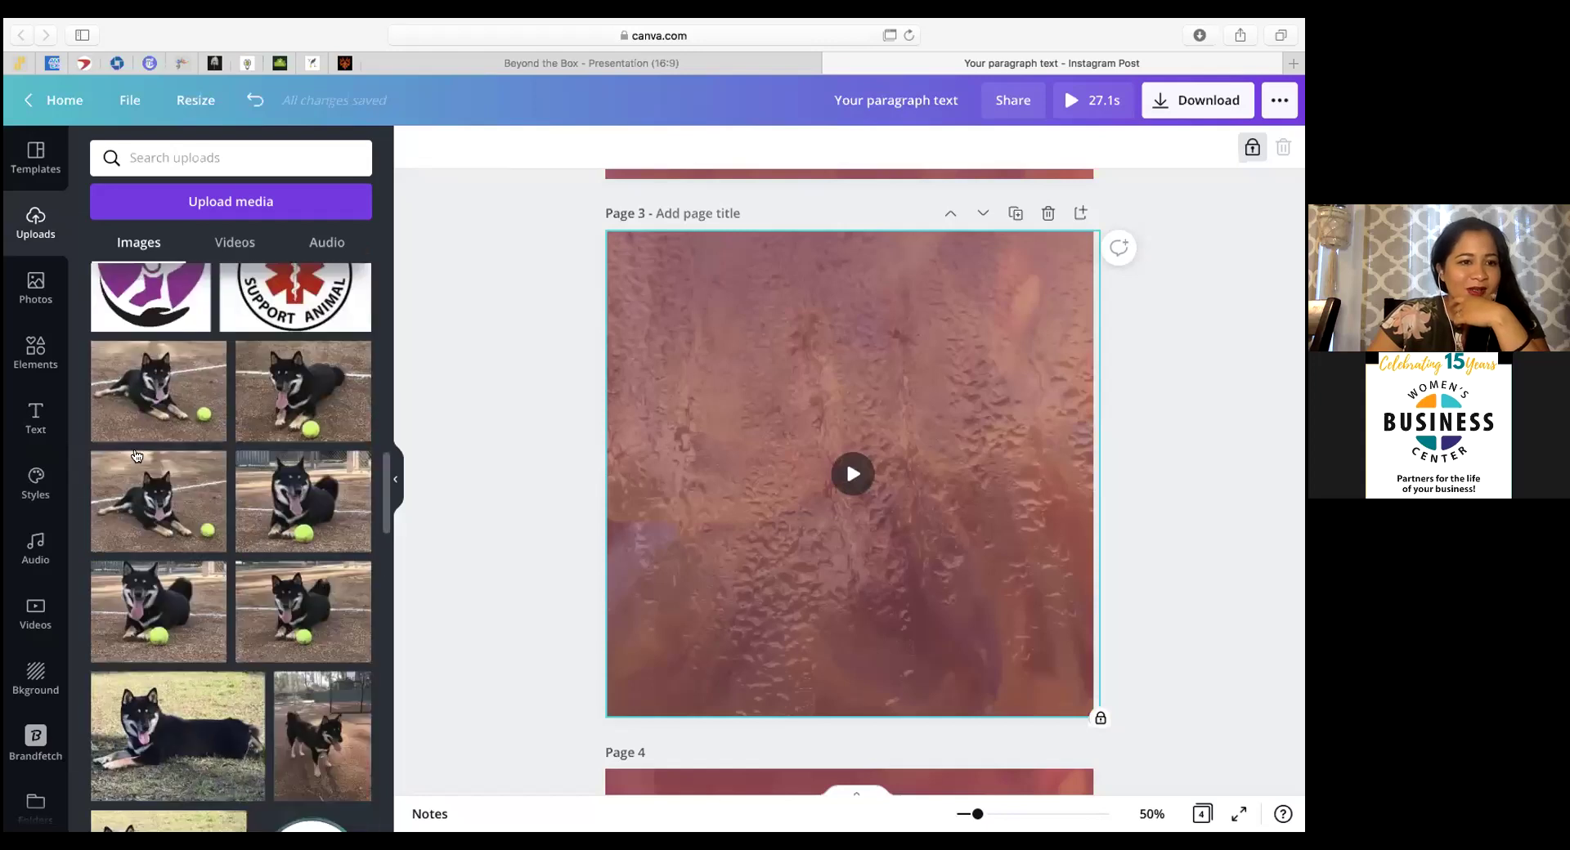
pyautogui.click(48, 299)
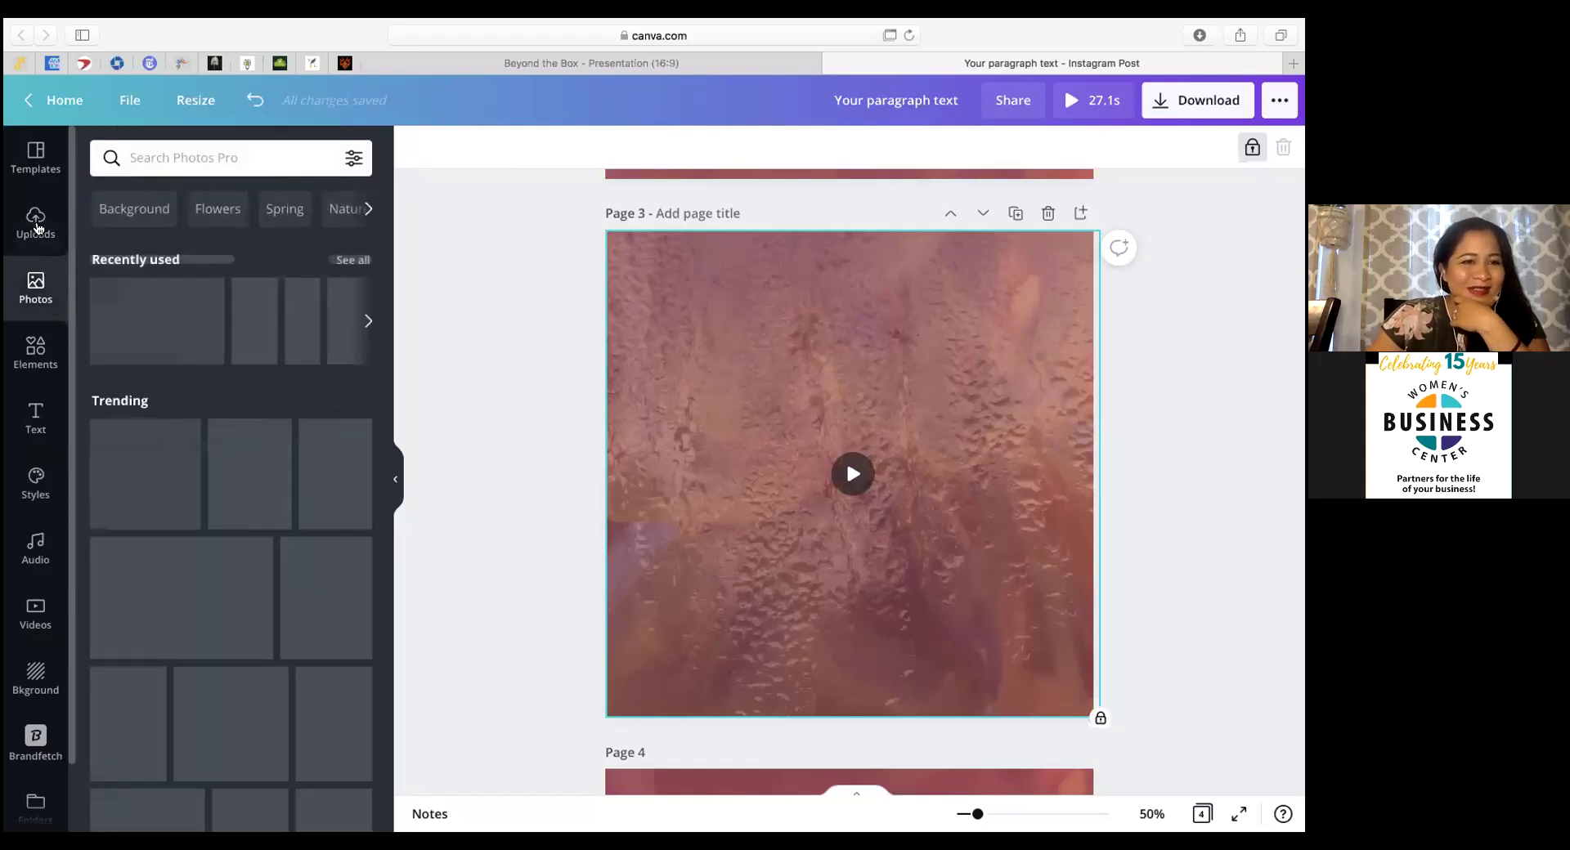
pyautogui.click(36, 227)
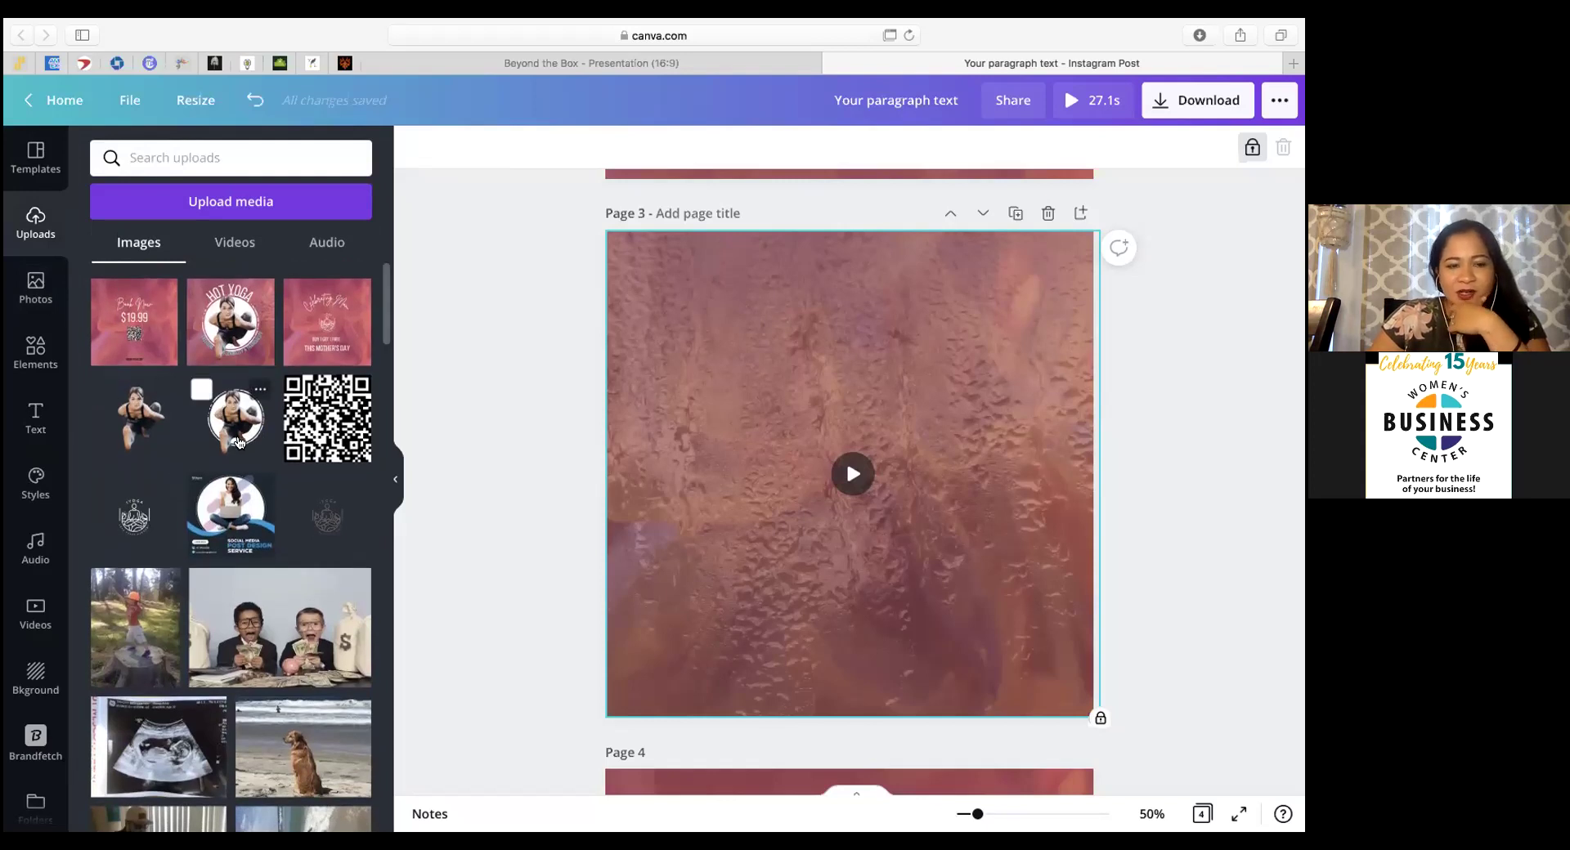
pyautogui.click(236, 418)
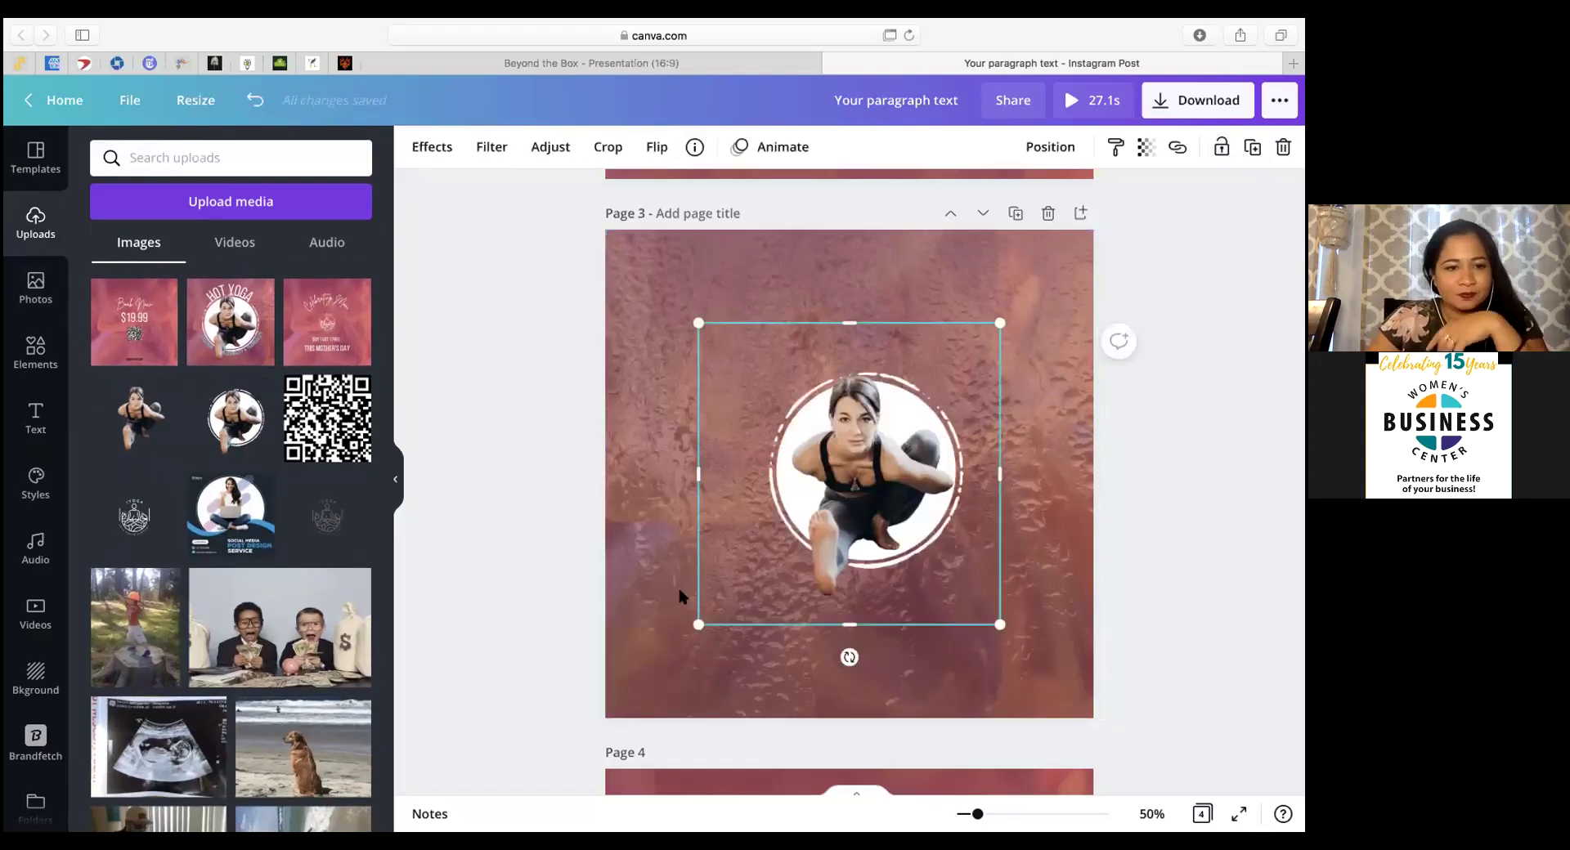
# Step: Enlarge the circle image to nearly fill page 3, adjust its position to centre the circle, and lock it
pyautogui.moveTo(641, 667); pyautogui.dragTo(788, 506)
pyautogui.moveTo(825, 556)
pyautogui.mouseDown()
pyautogui.moveTo(846, 562)
pyautogui.moveTo(843, 540)
pyautogui.moveTo(826, 551)
pyautogui.moveTo(839, 547)
pyautogui.mouseUp()
pyautogui.click(1100, 557)
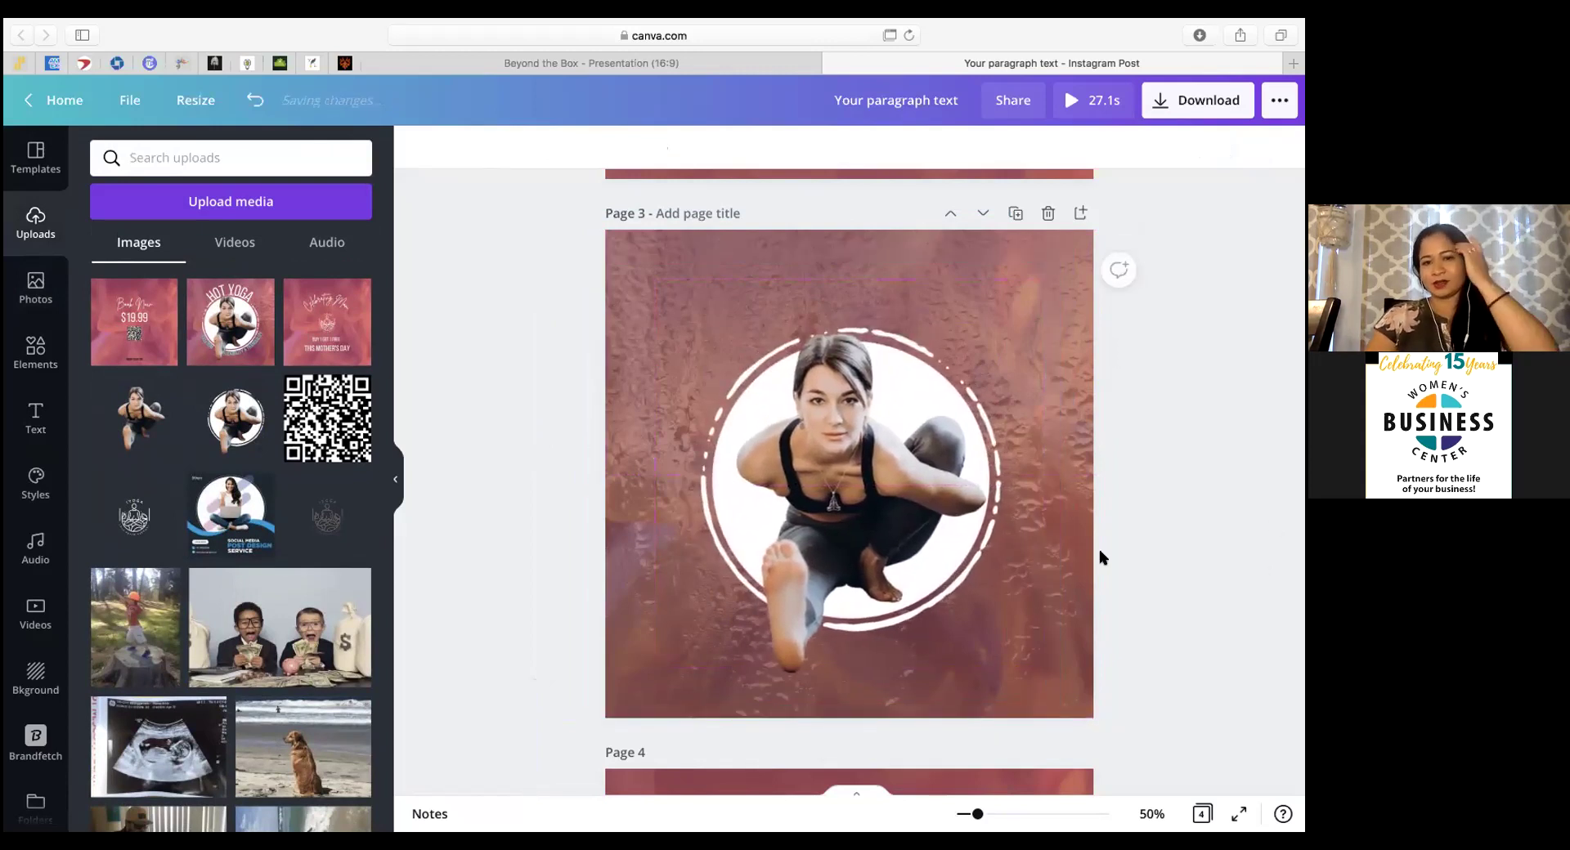
pyautogui.click(1051, 425)
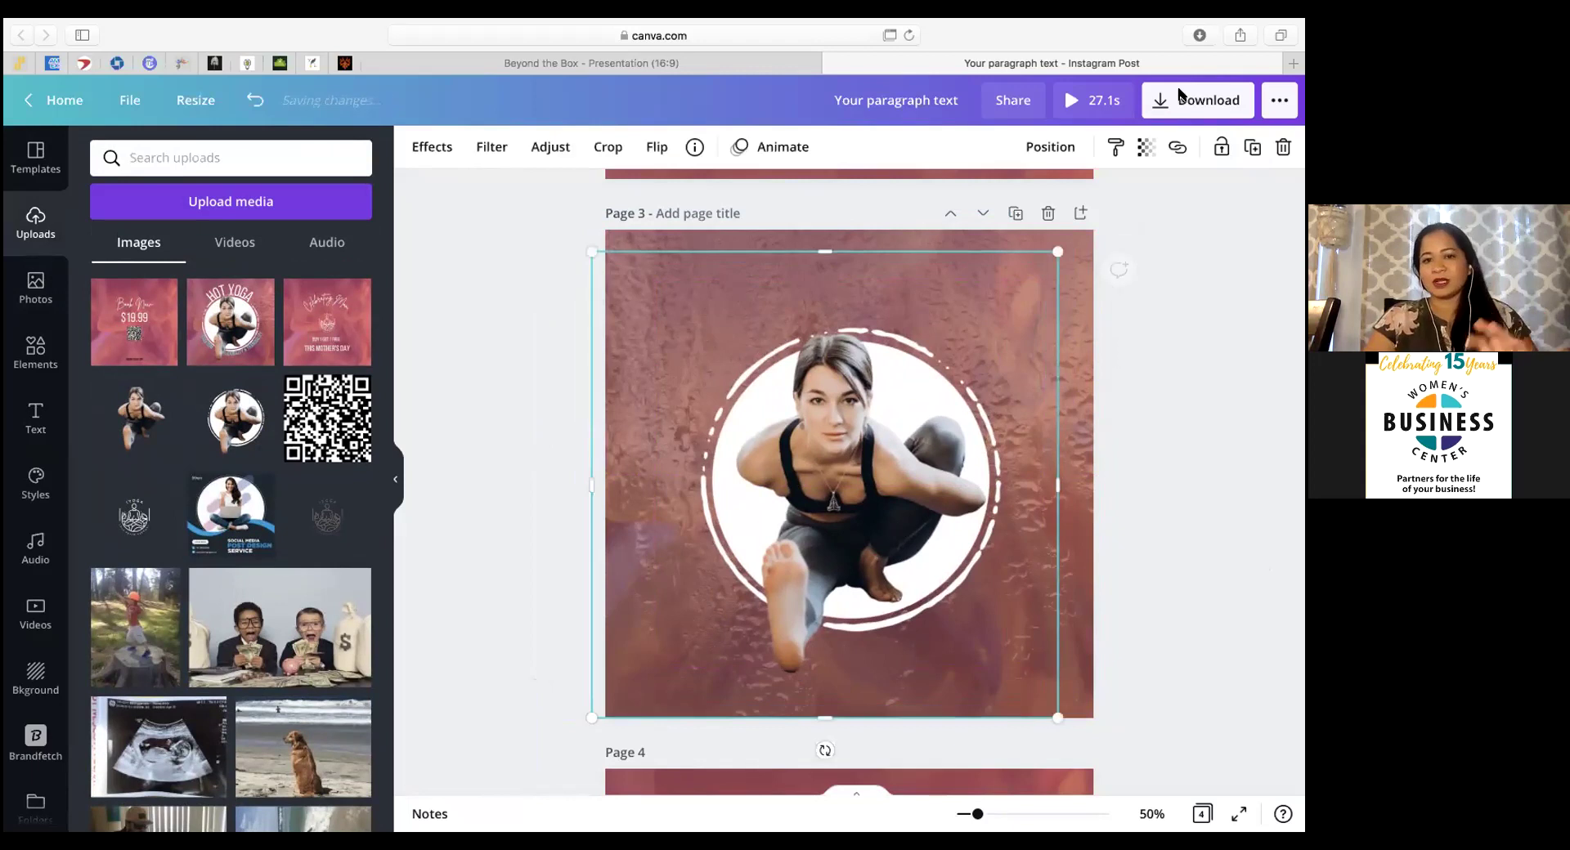
pyautogui.click(1220, 149)
# Step: Add a text box to page 3 reading "HOT YOGA"
pyautogui.press('super+v')
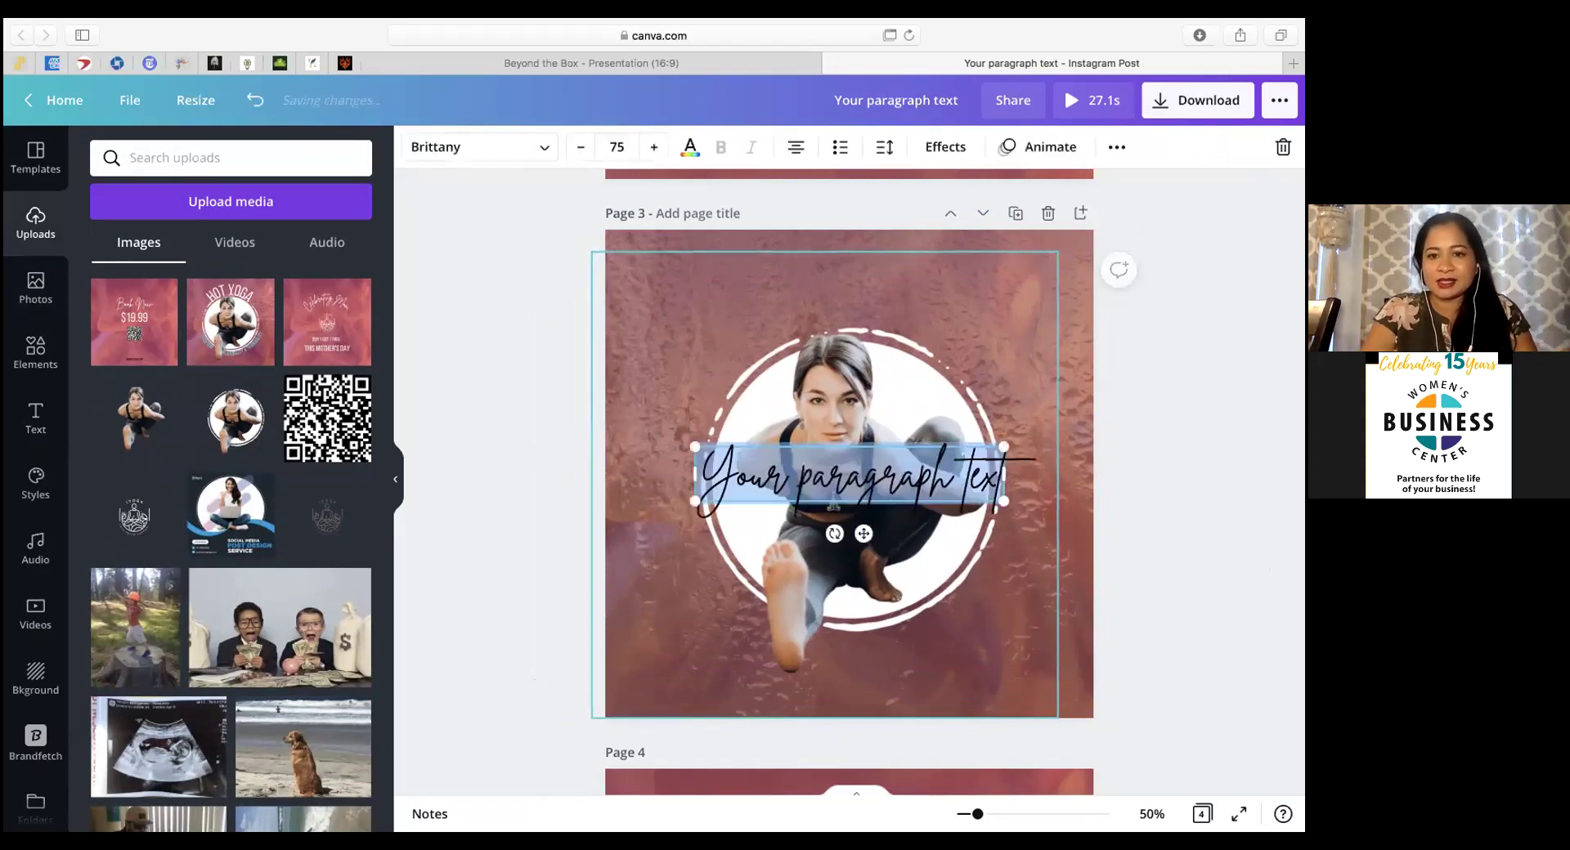
pyautogui.press('BackSpace')
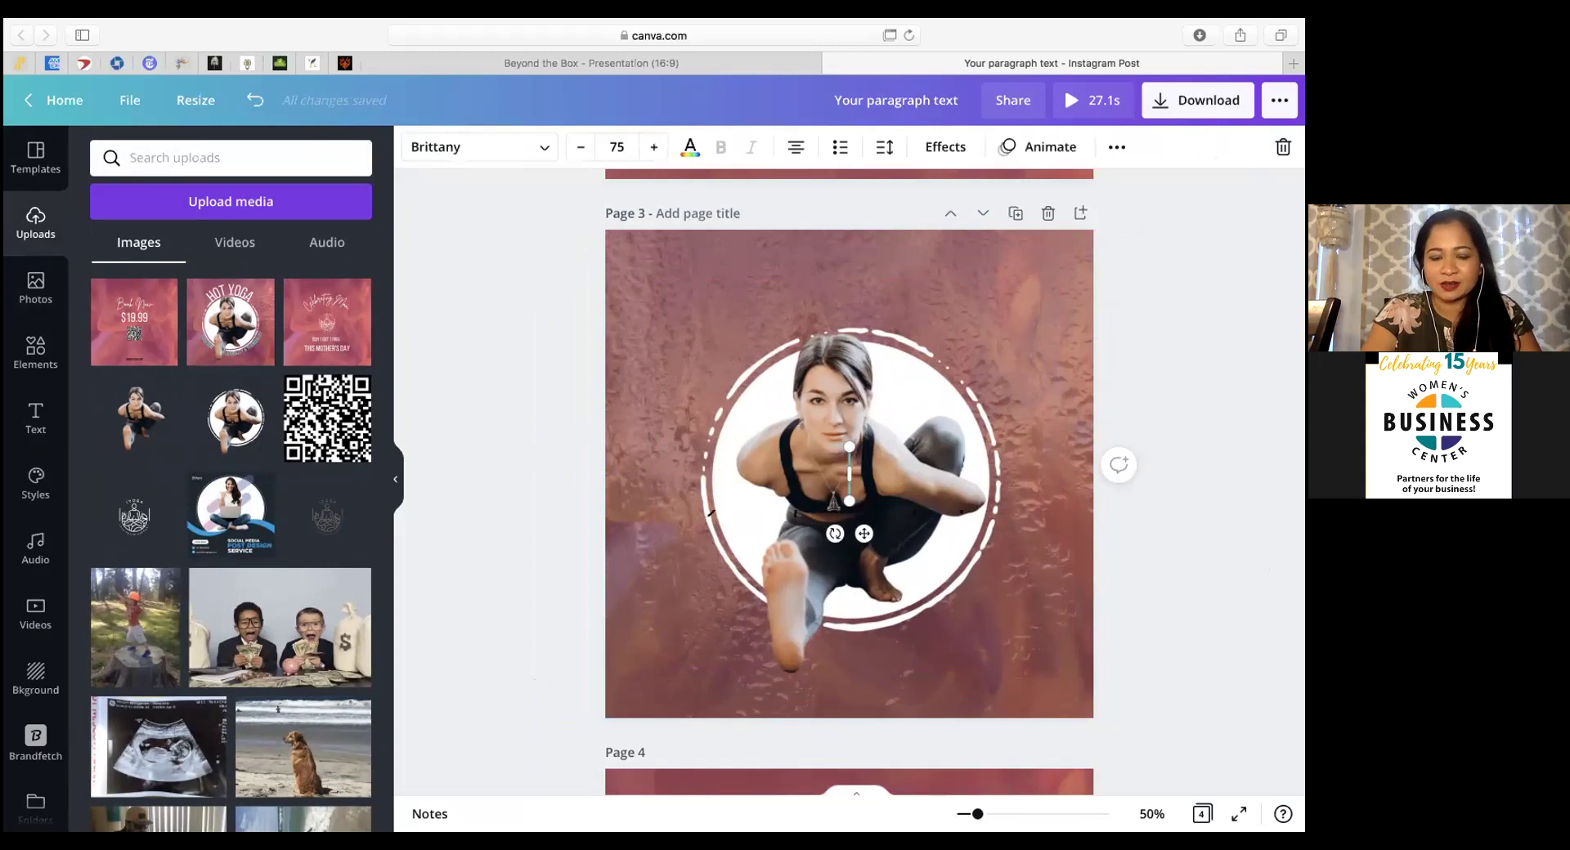
pyautogui.write('HOT Y')
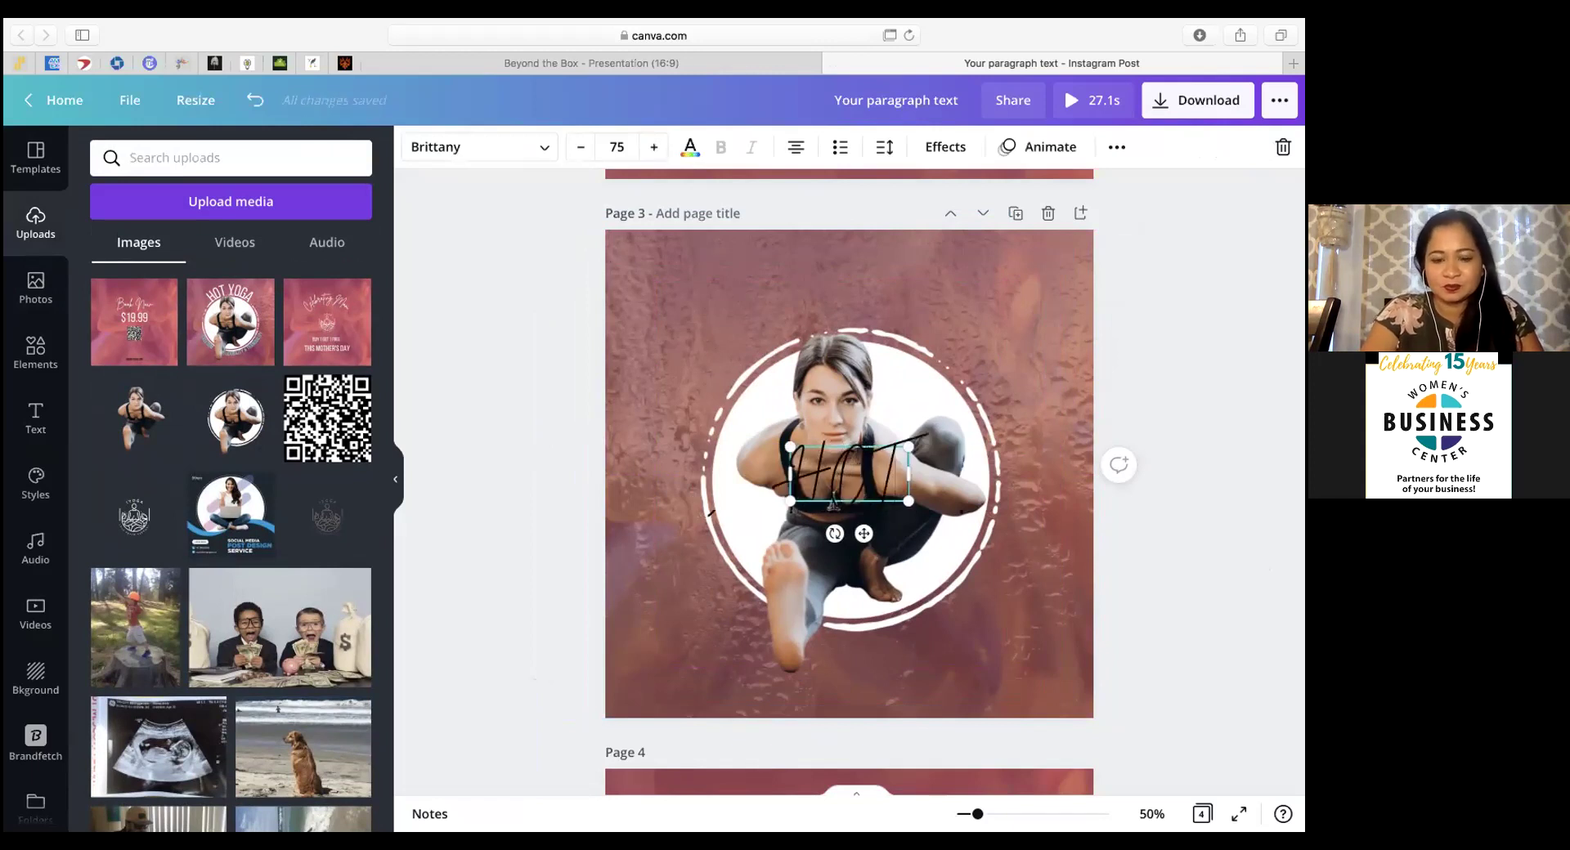
pyautogui.write('OGA')
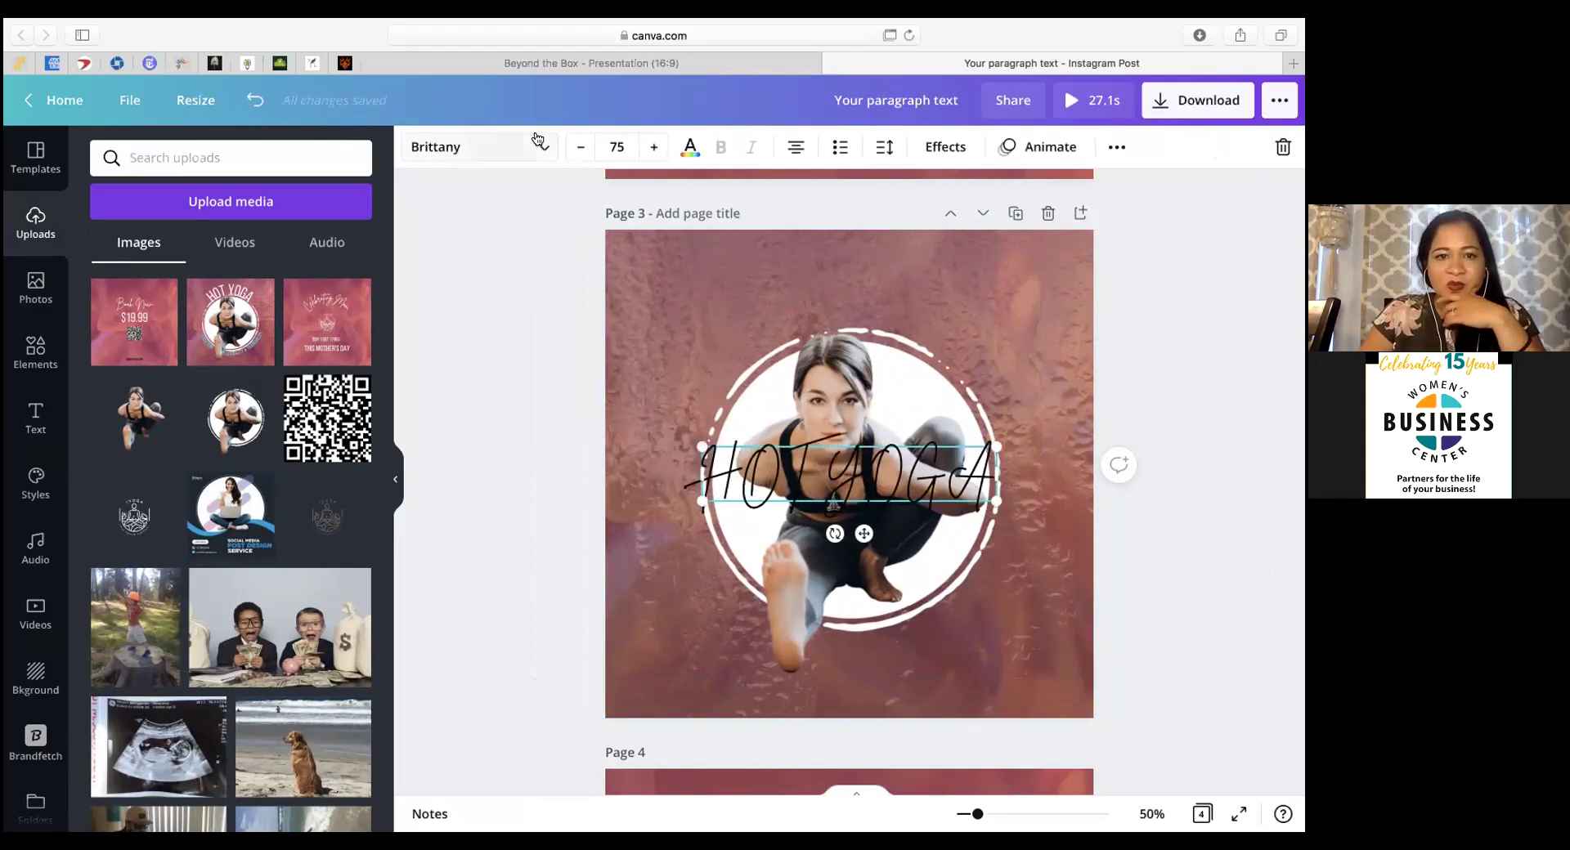
# Step: Set the HOT YOGA text to the Bebas Neue font at size 120
pyautogui.click(538, 141)
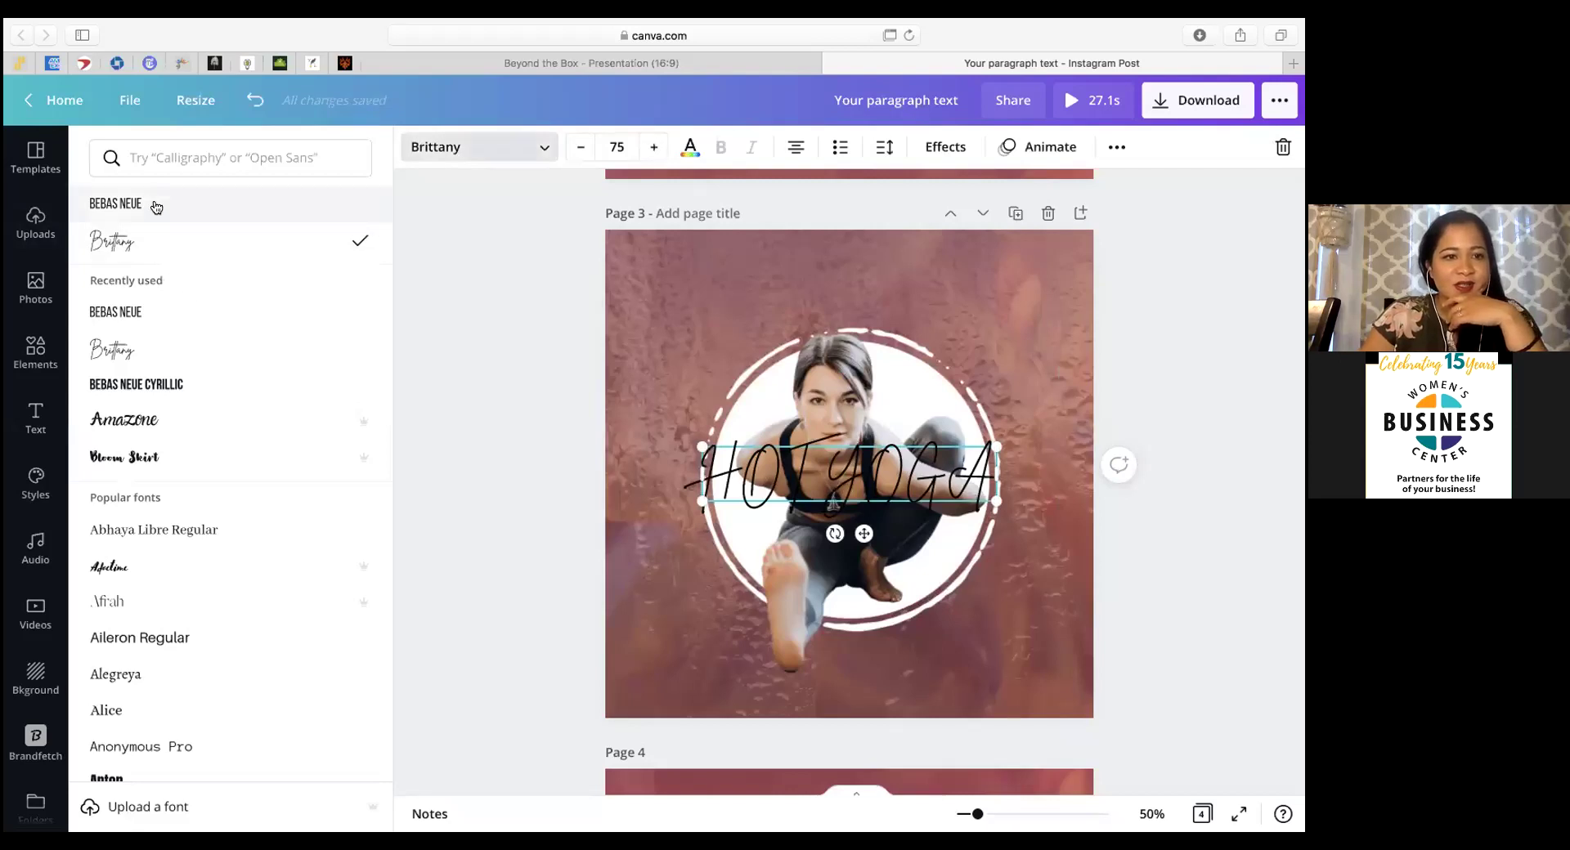
pyautogui.click(123, 204)
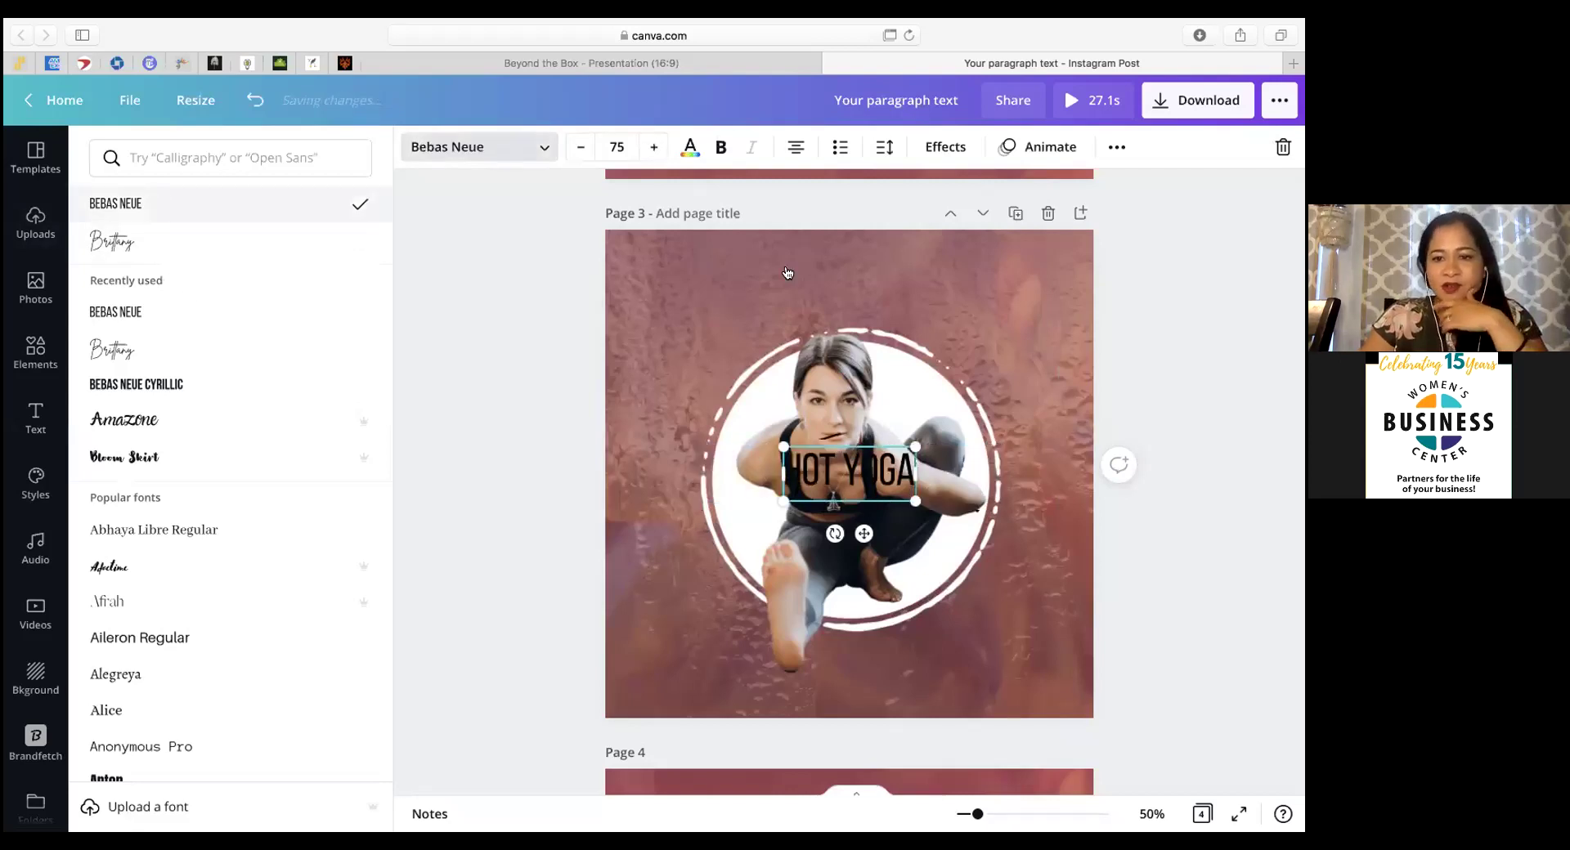
pyautogui.click(618, 149)
pyautogui.write('120')
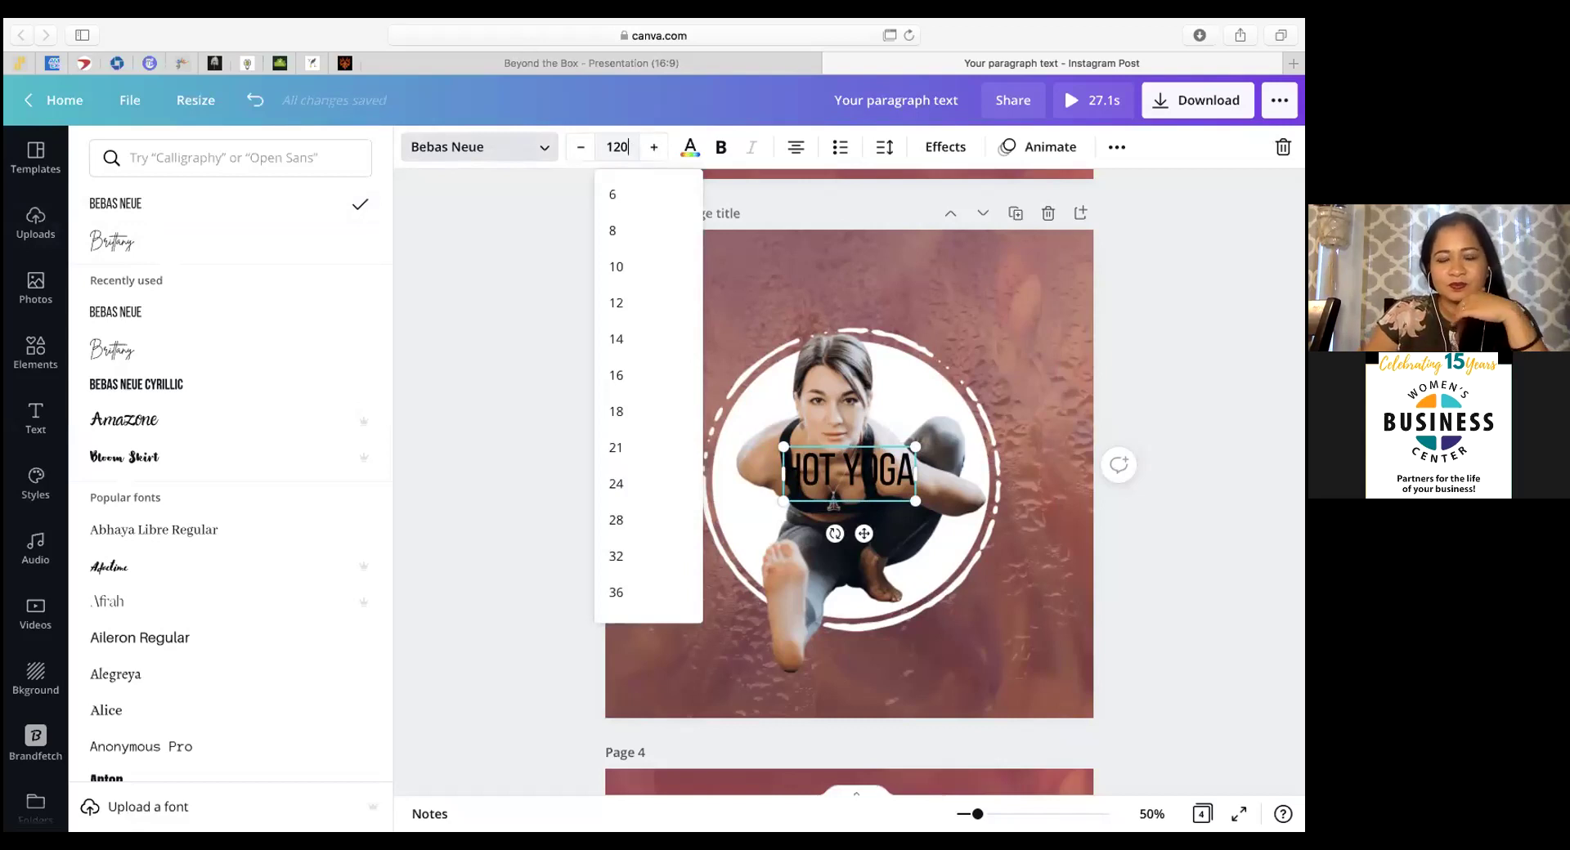
# Step: Colour the entire HOT YOGA text with the white photo colour
pyautogui.click(691, 149)
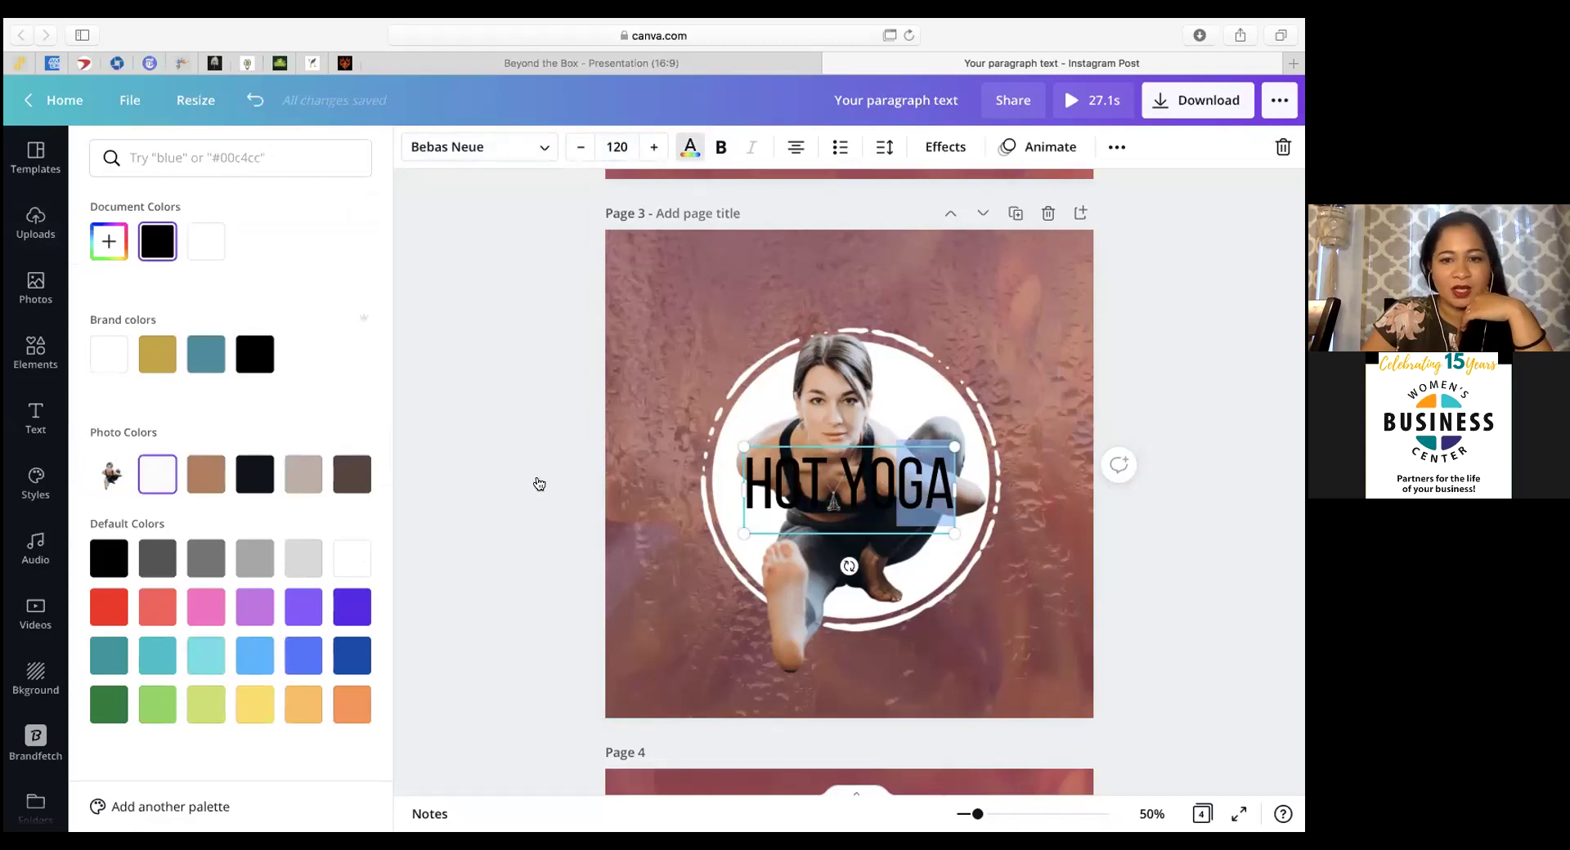
pyautogui.click(157, 474)
pyautogui.press('super+a')
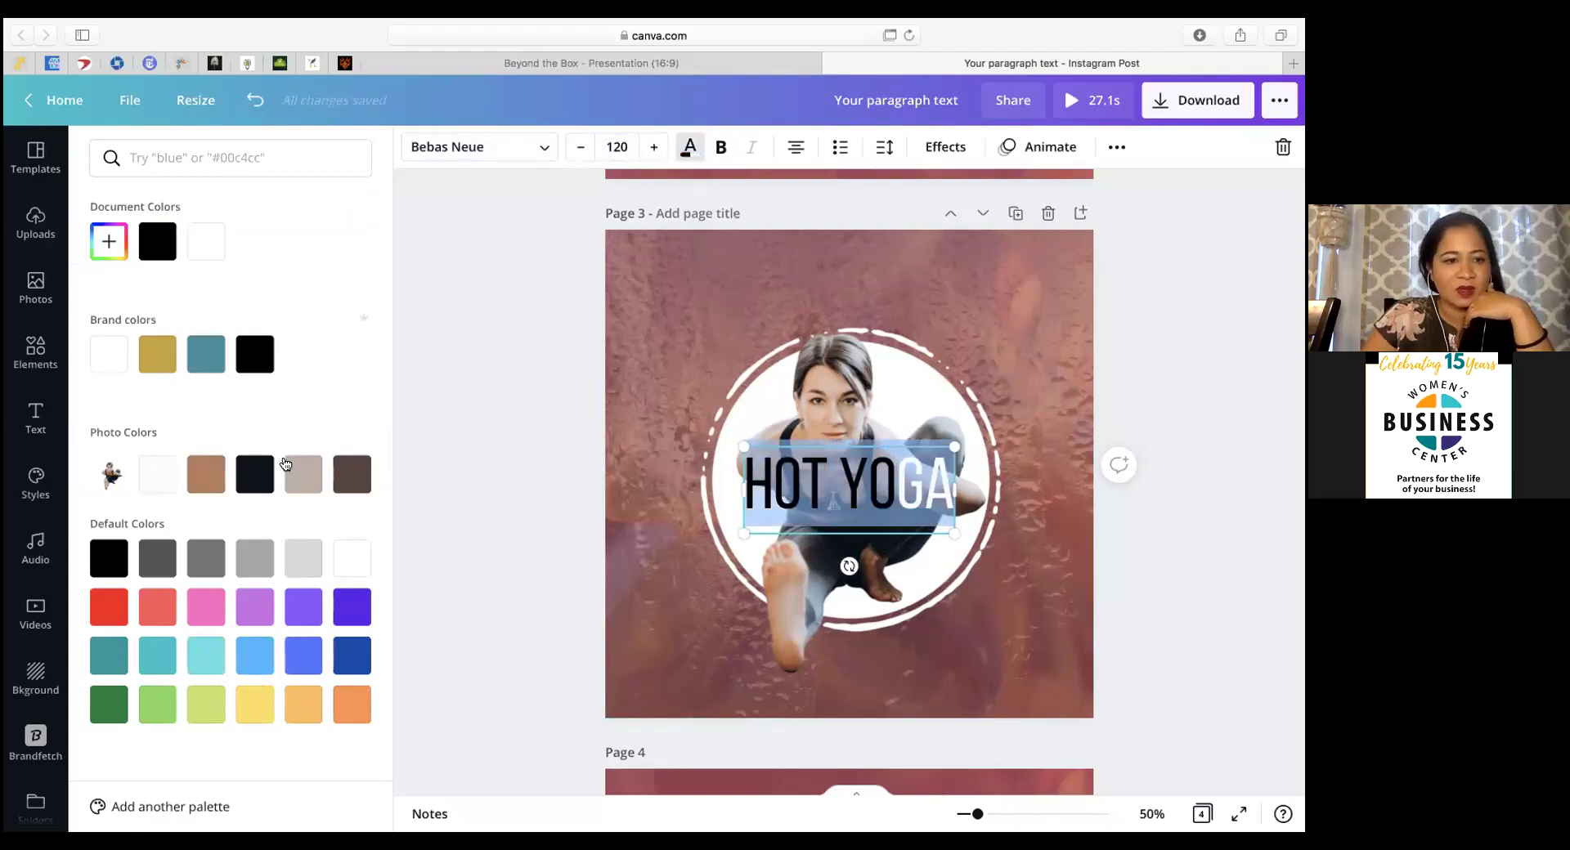
pyautogui.click(153, 481)
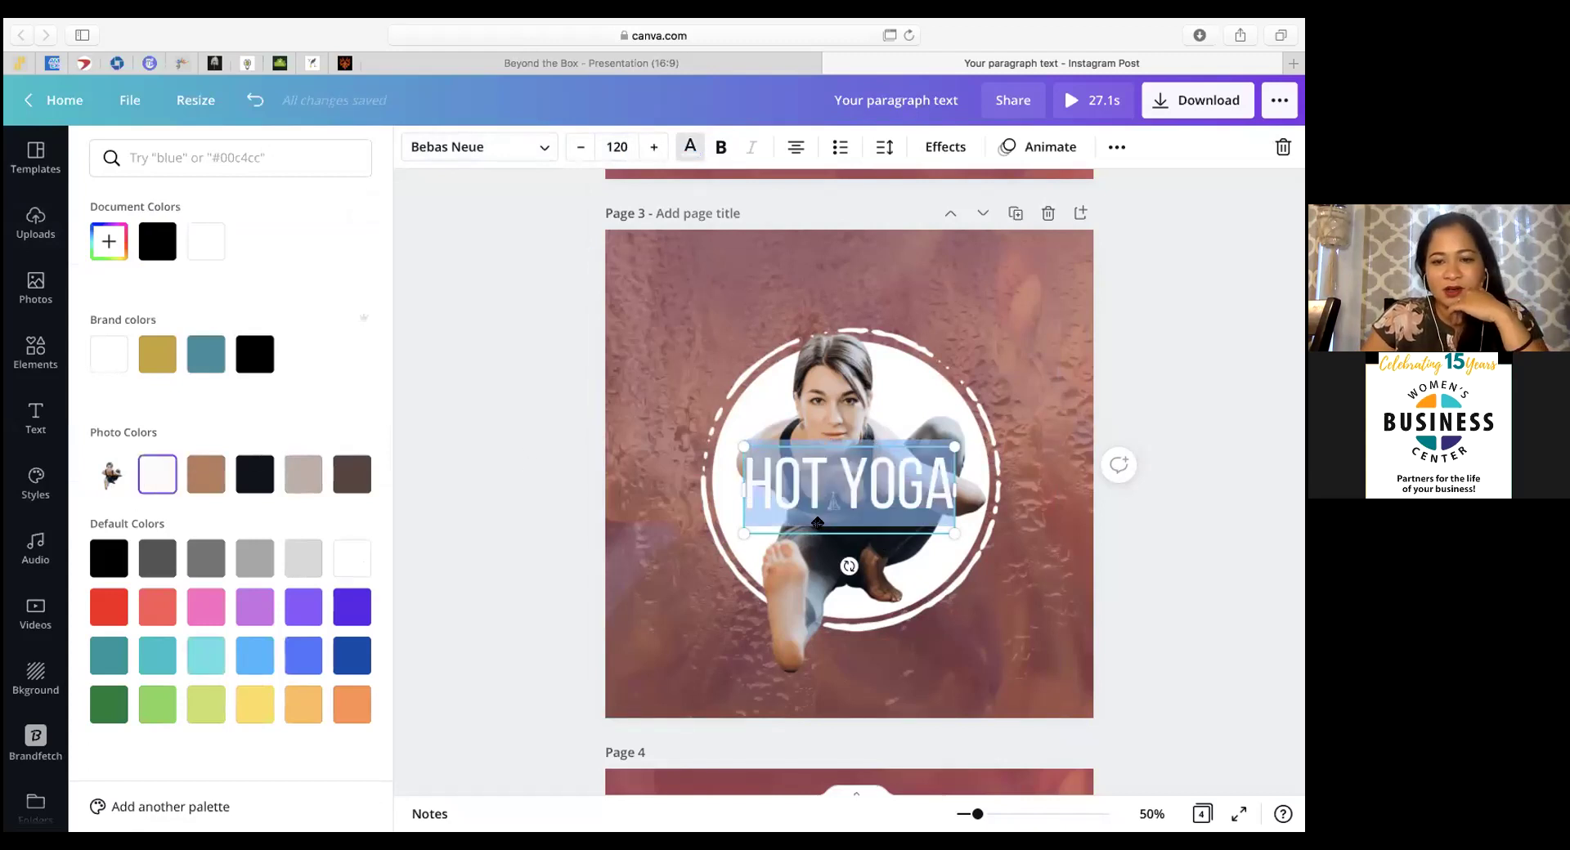
# Step: Move the HOT YOGA text to the top of the circle and give it a Curve shape of 100
pyautogui.moveTo(860, 354); pyautogui.dragTo(856, 258)
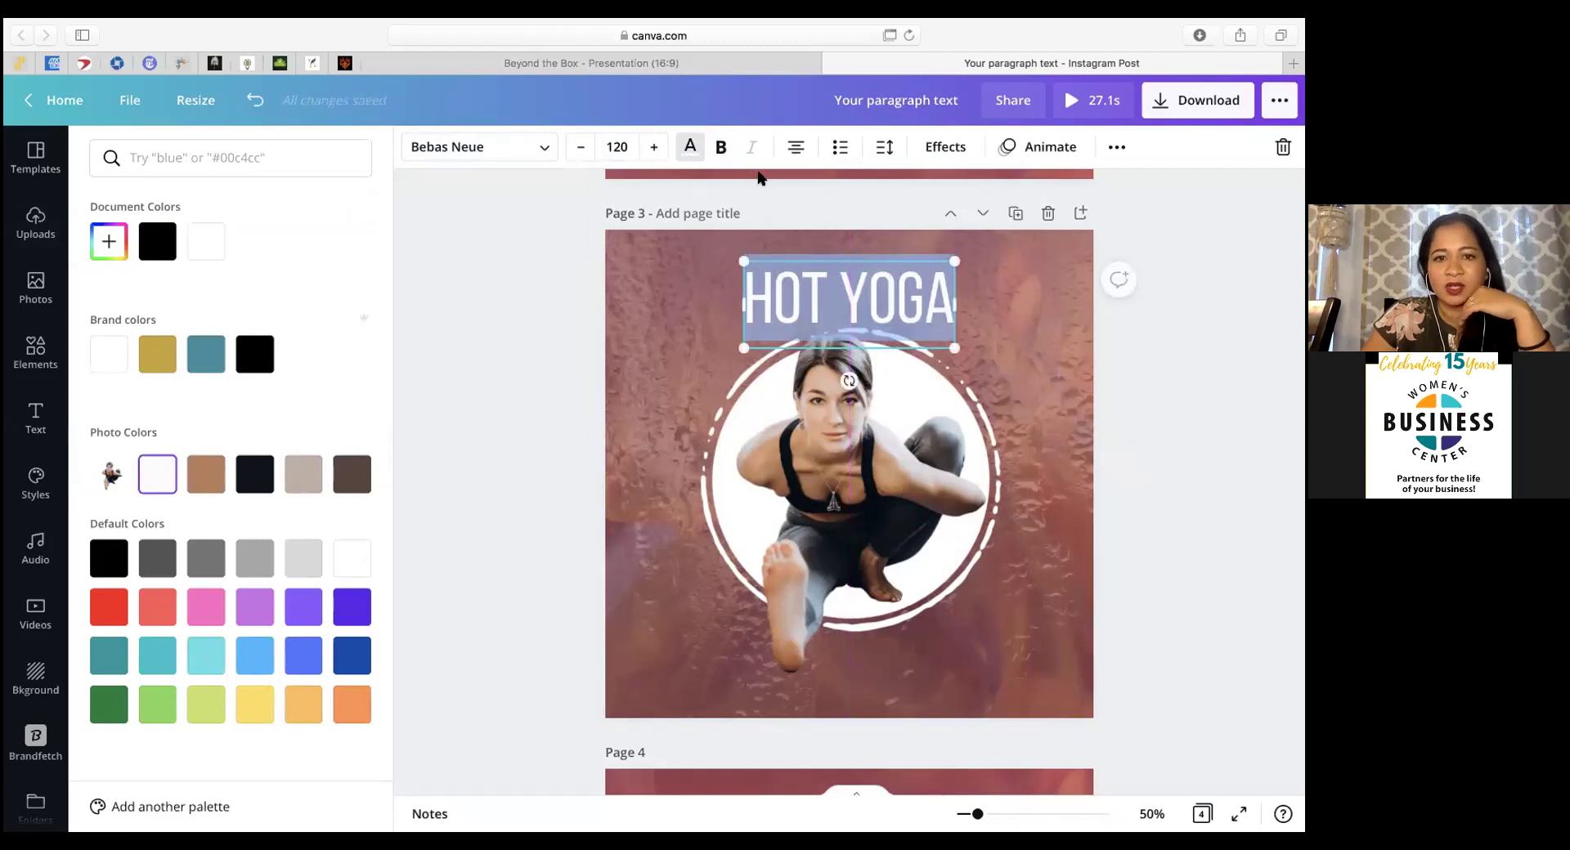
pyautogui.click(948, 147)
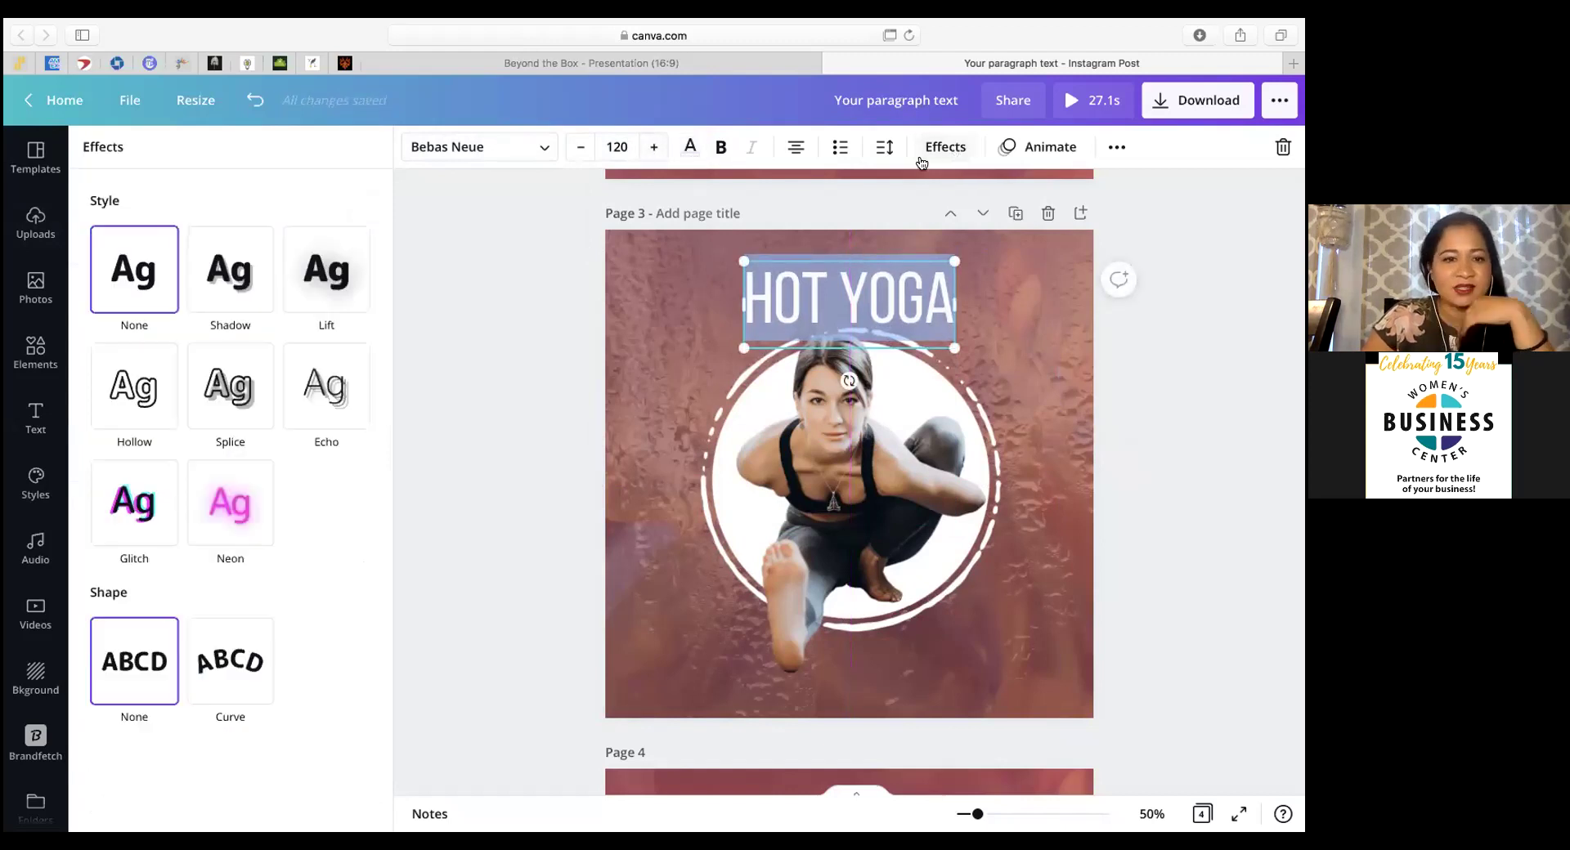
pyautogui.click(210, 651)
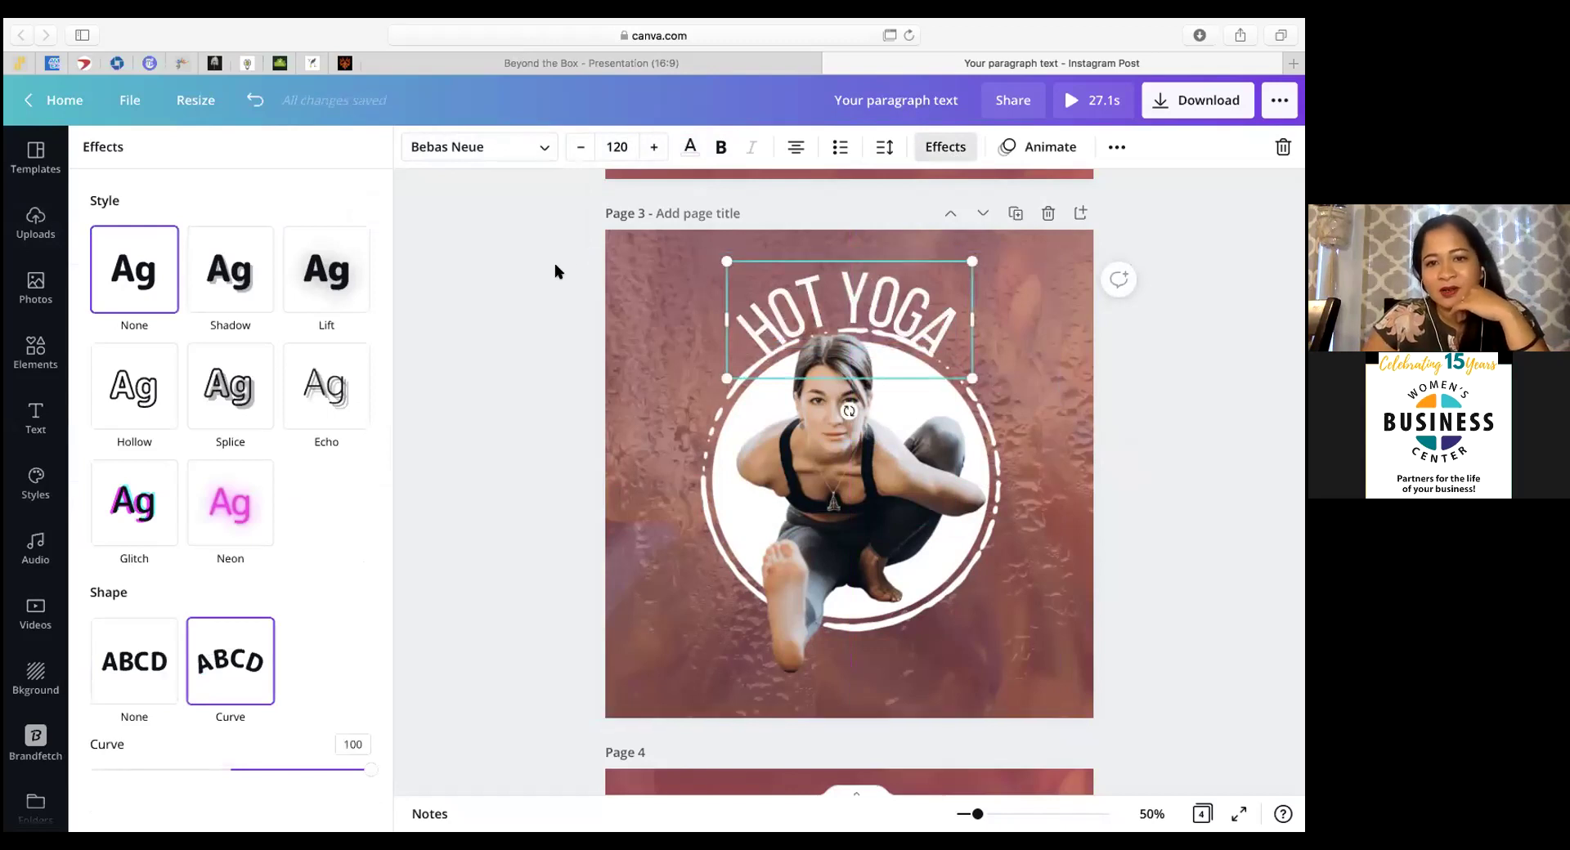
# Step: Apply the Breathe text animation to the HOT YOGA heading and lock it in place
pyautogui.click(1062, 154)
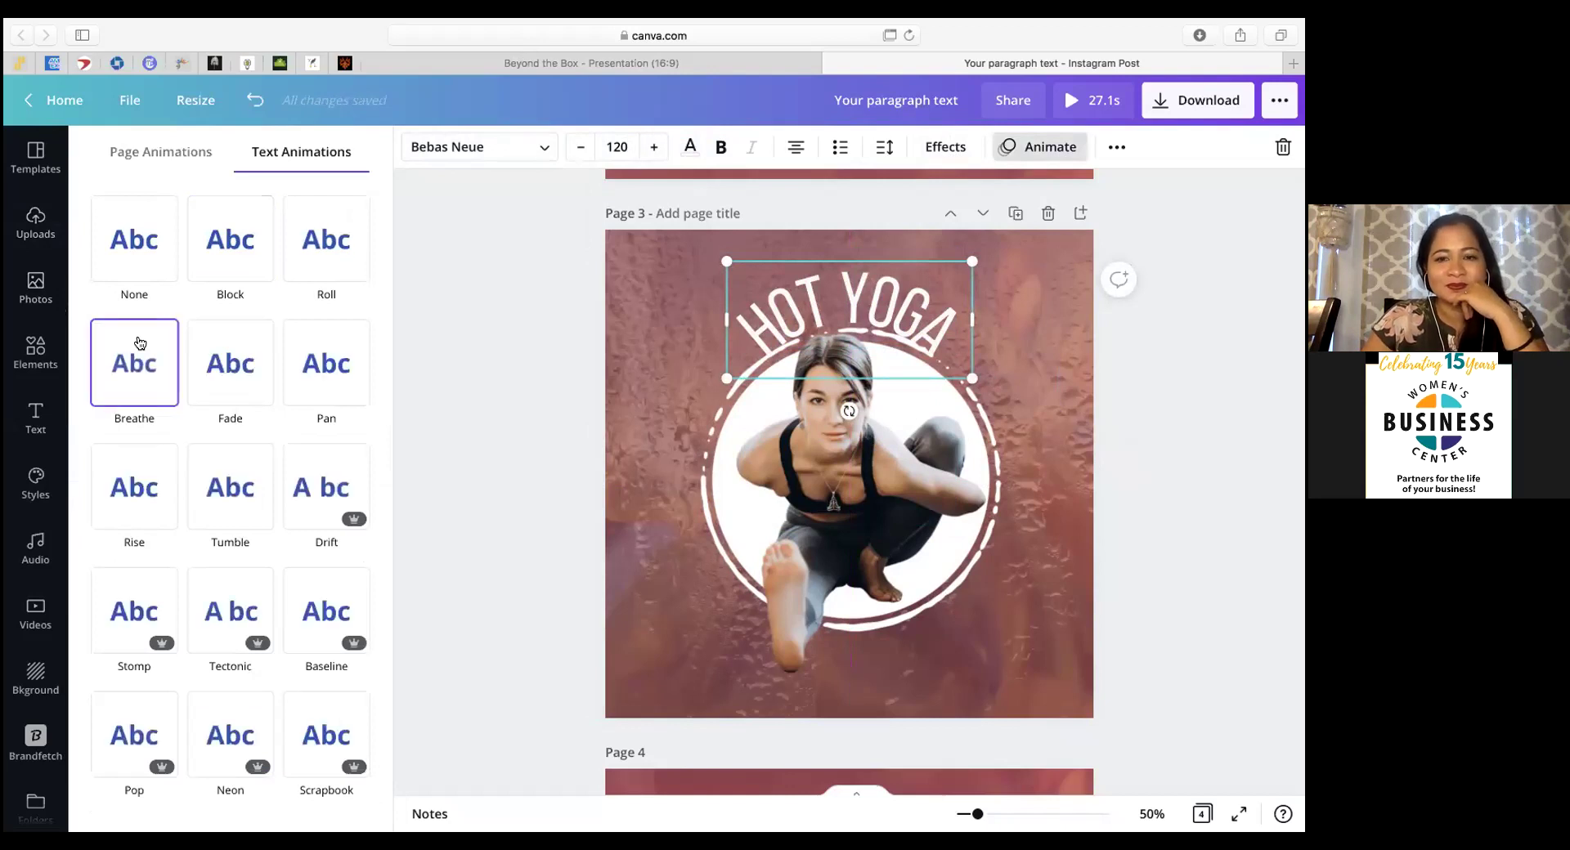
pyautogui.click(139, 344)
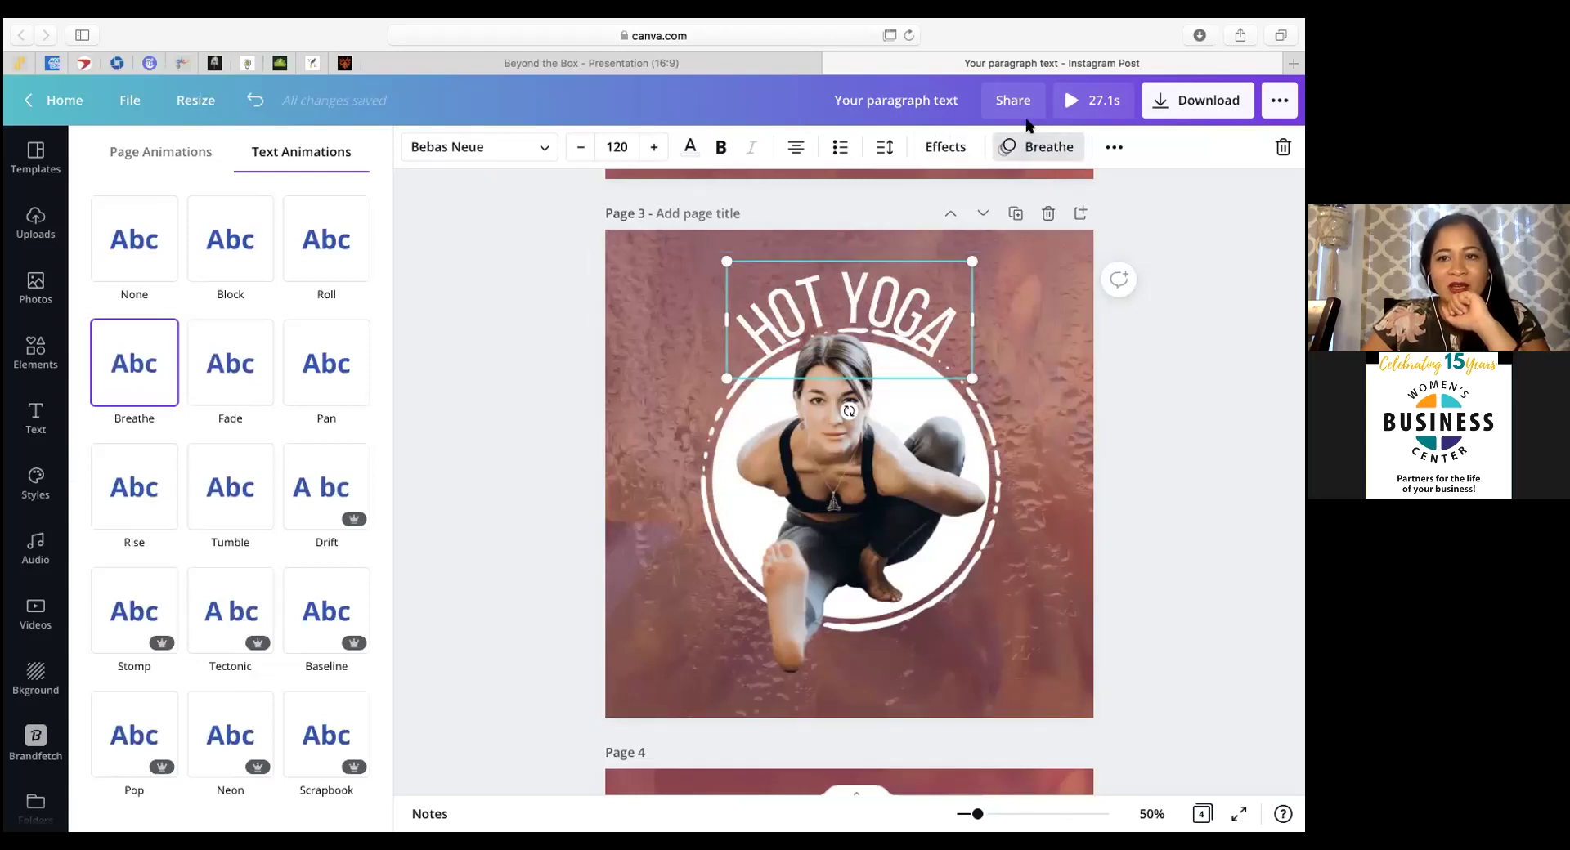
pyautogui.click(1113, 147)
pyautogui.click(1073, 192)
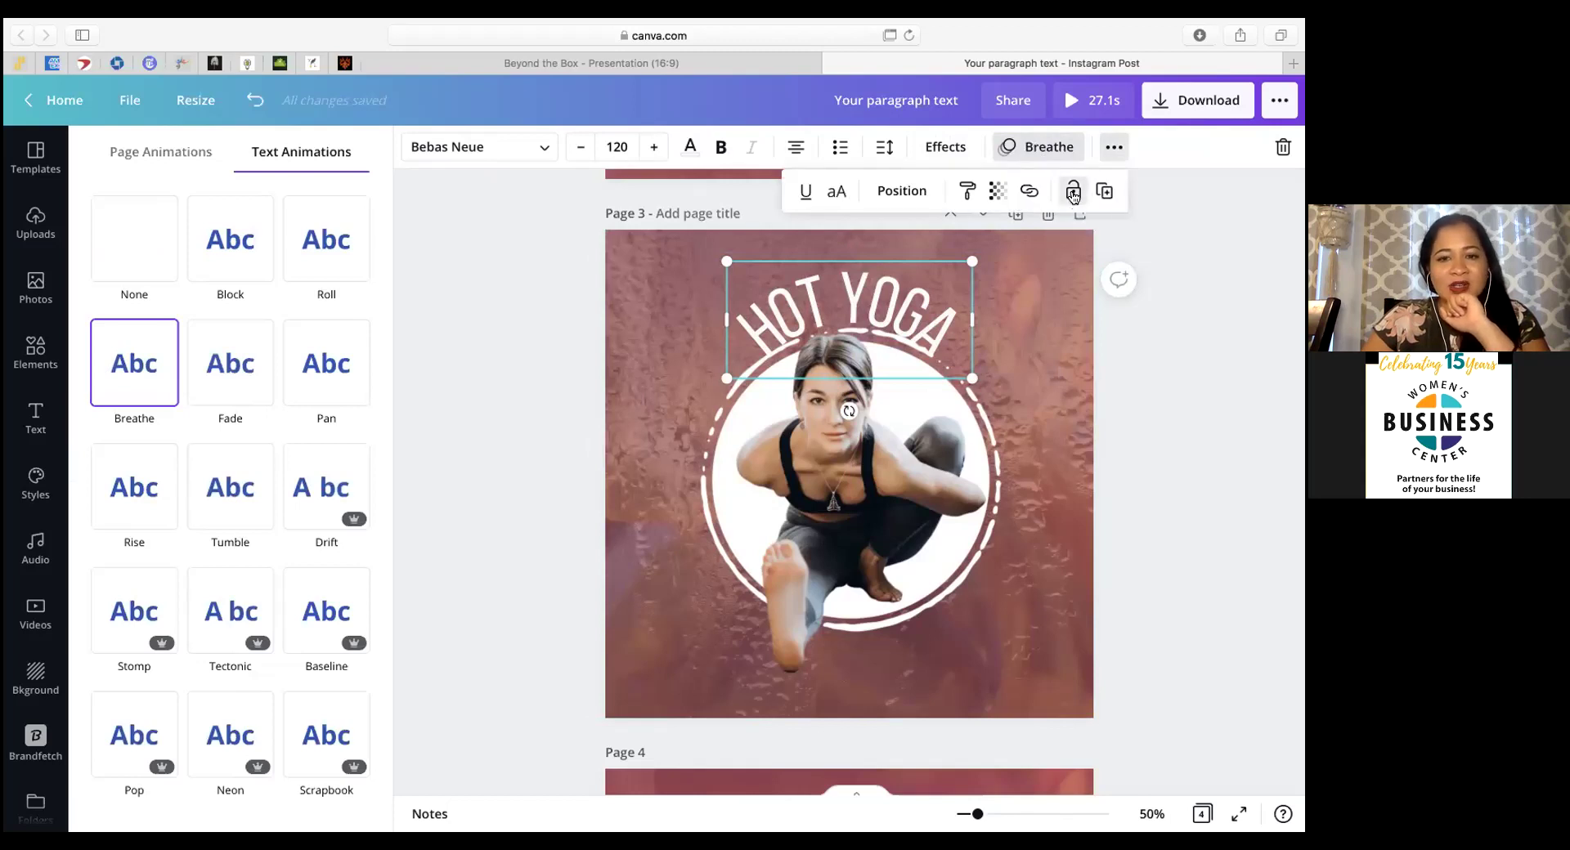
pyautogui.scroll(5, 1162, 692)
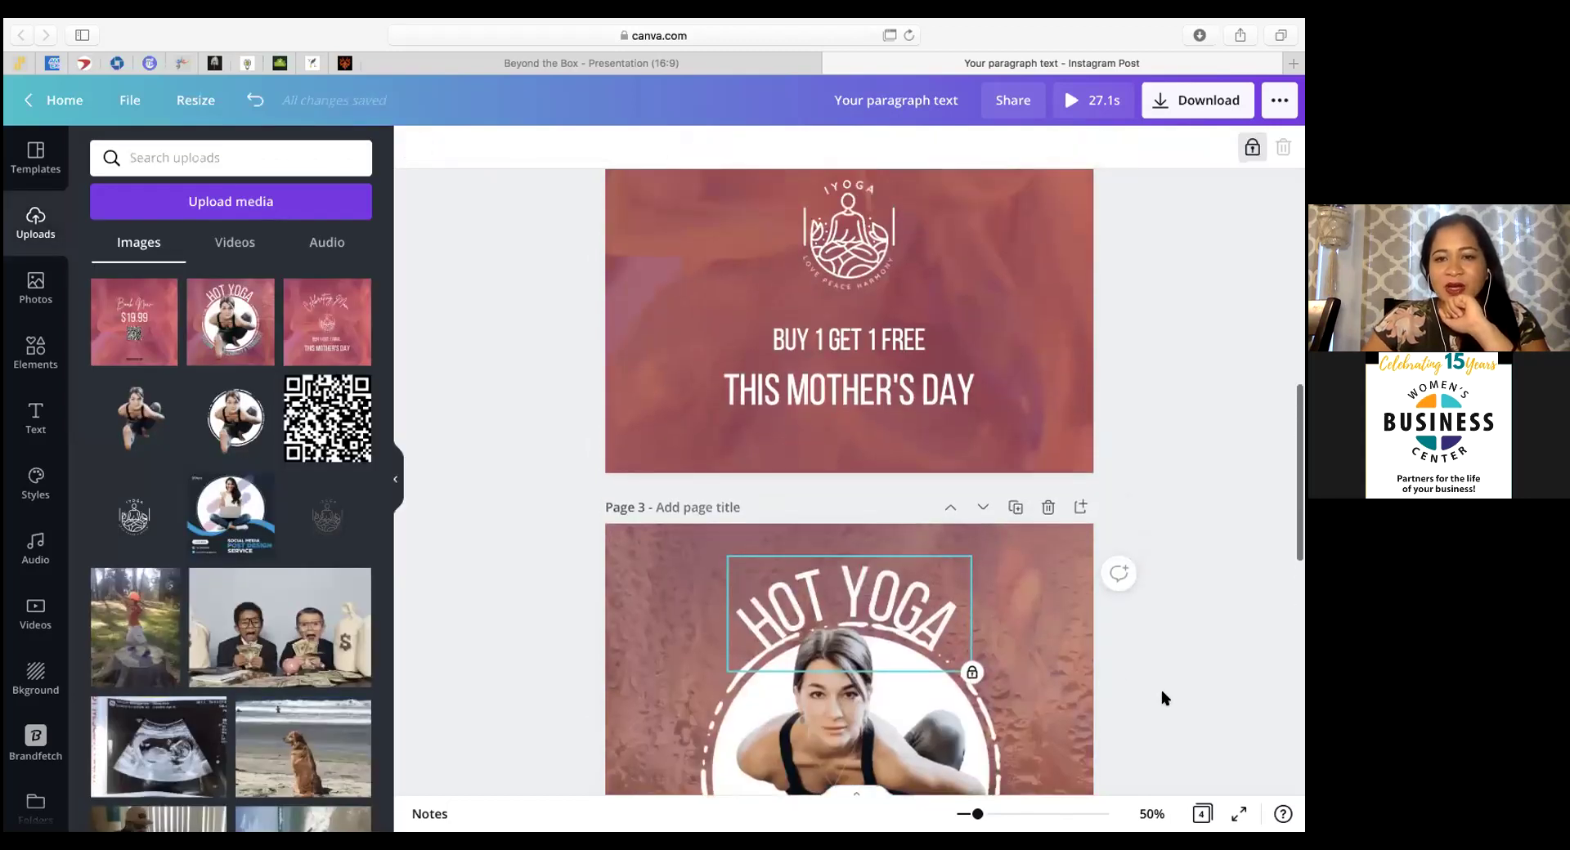
pyautogui.scroll(2, 1163, 702)
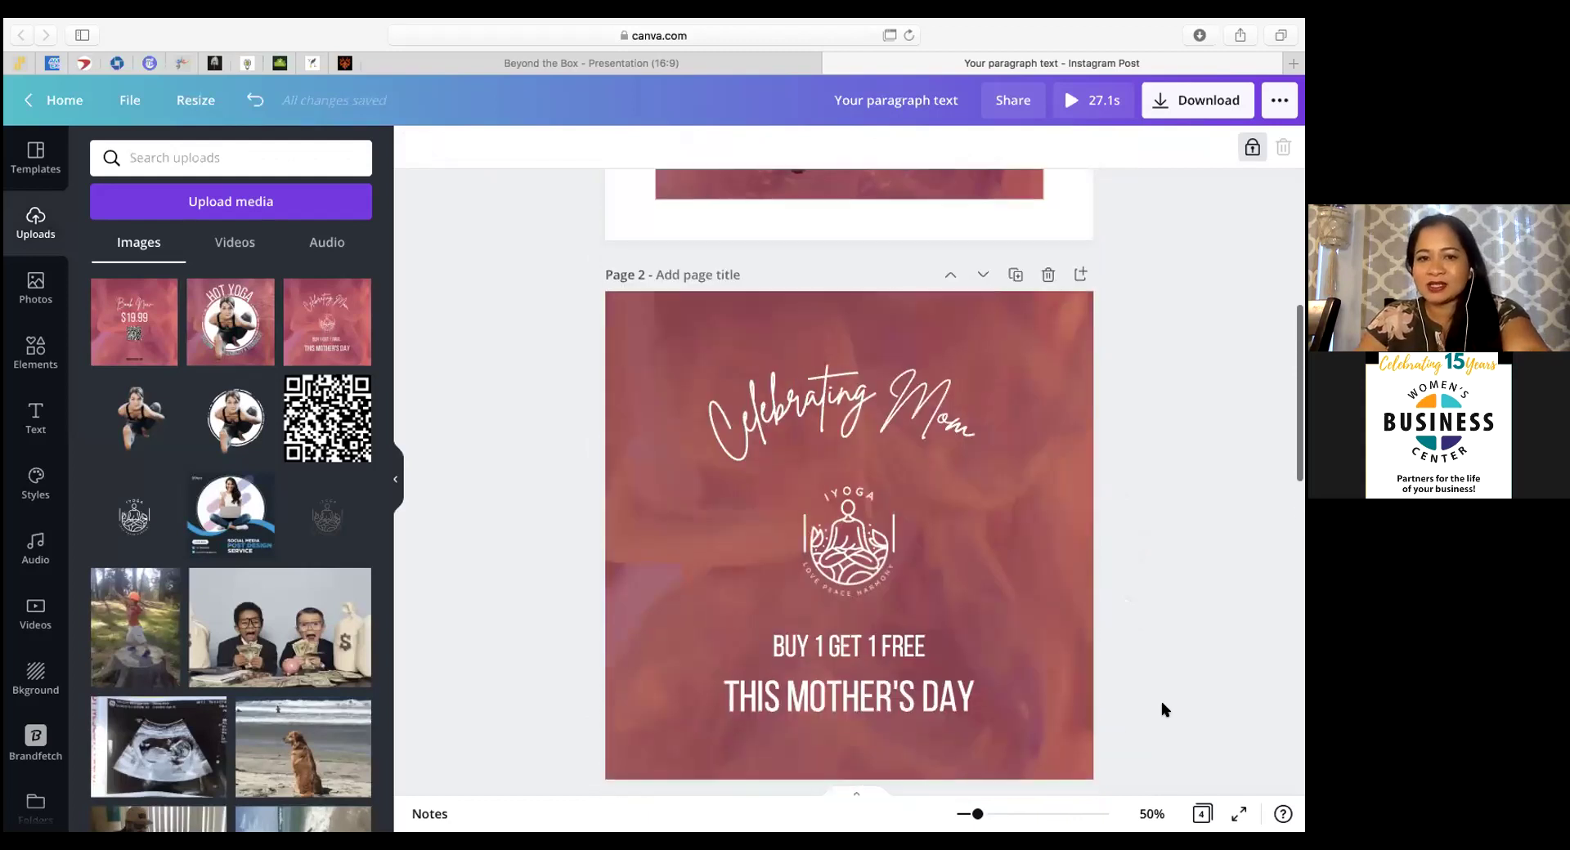
pyautogui.scroll(-4, 1052, 556)
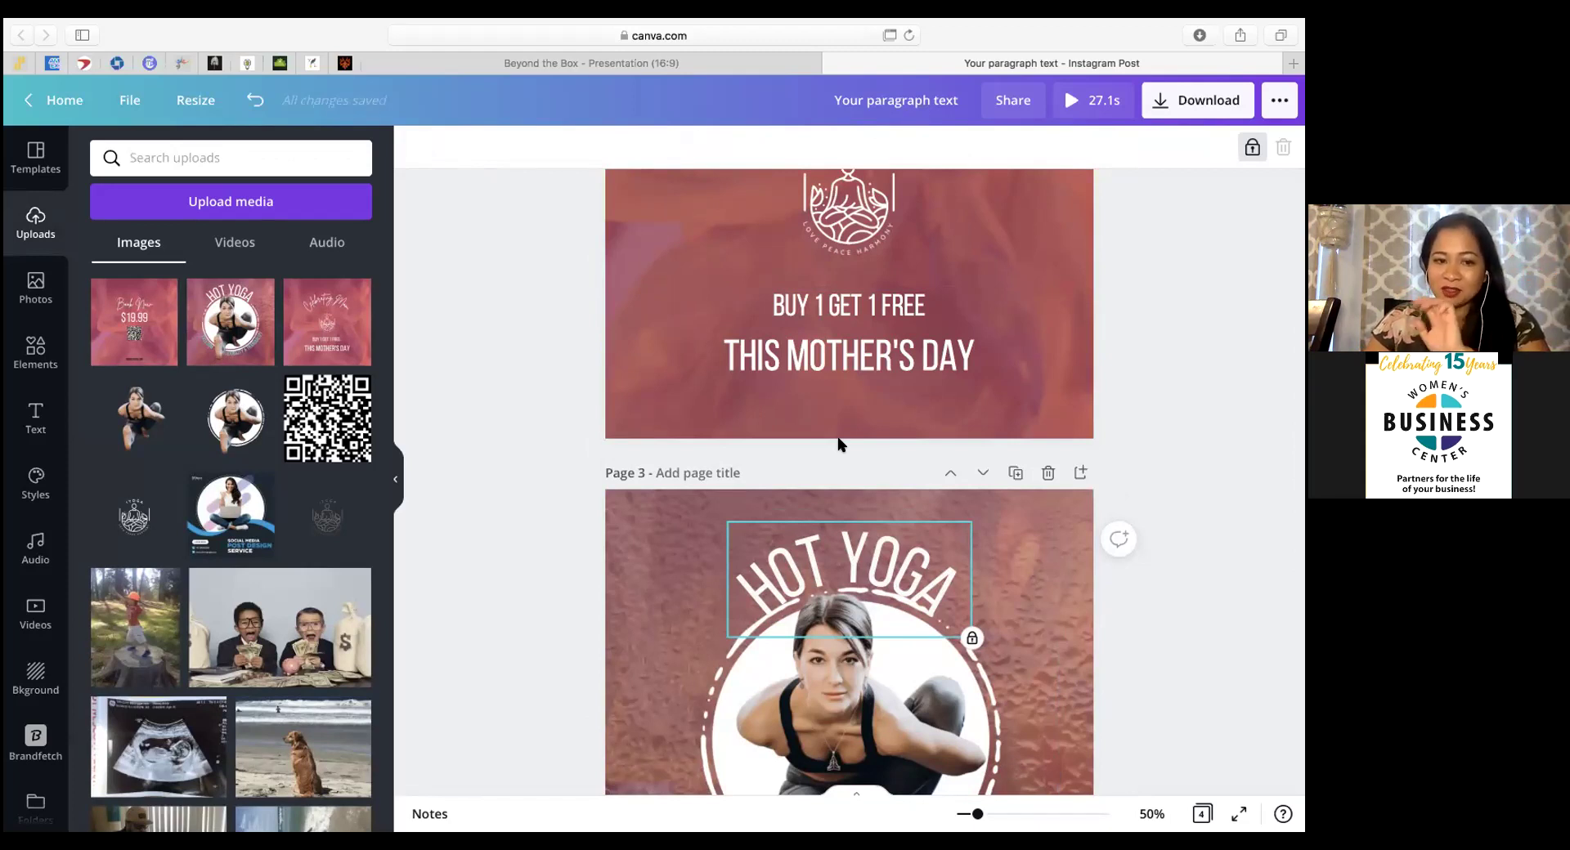
pyautogui.scroll(-3, 838, 444)
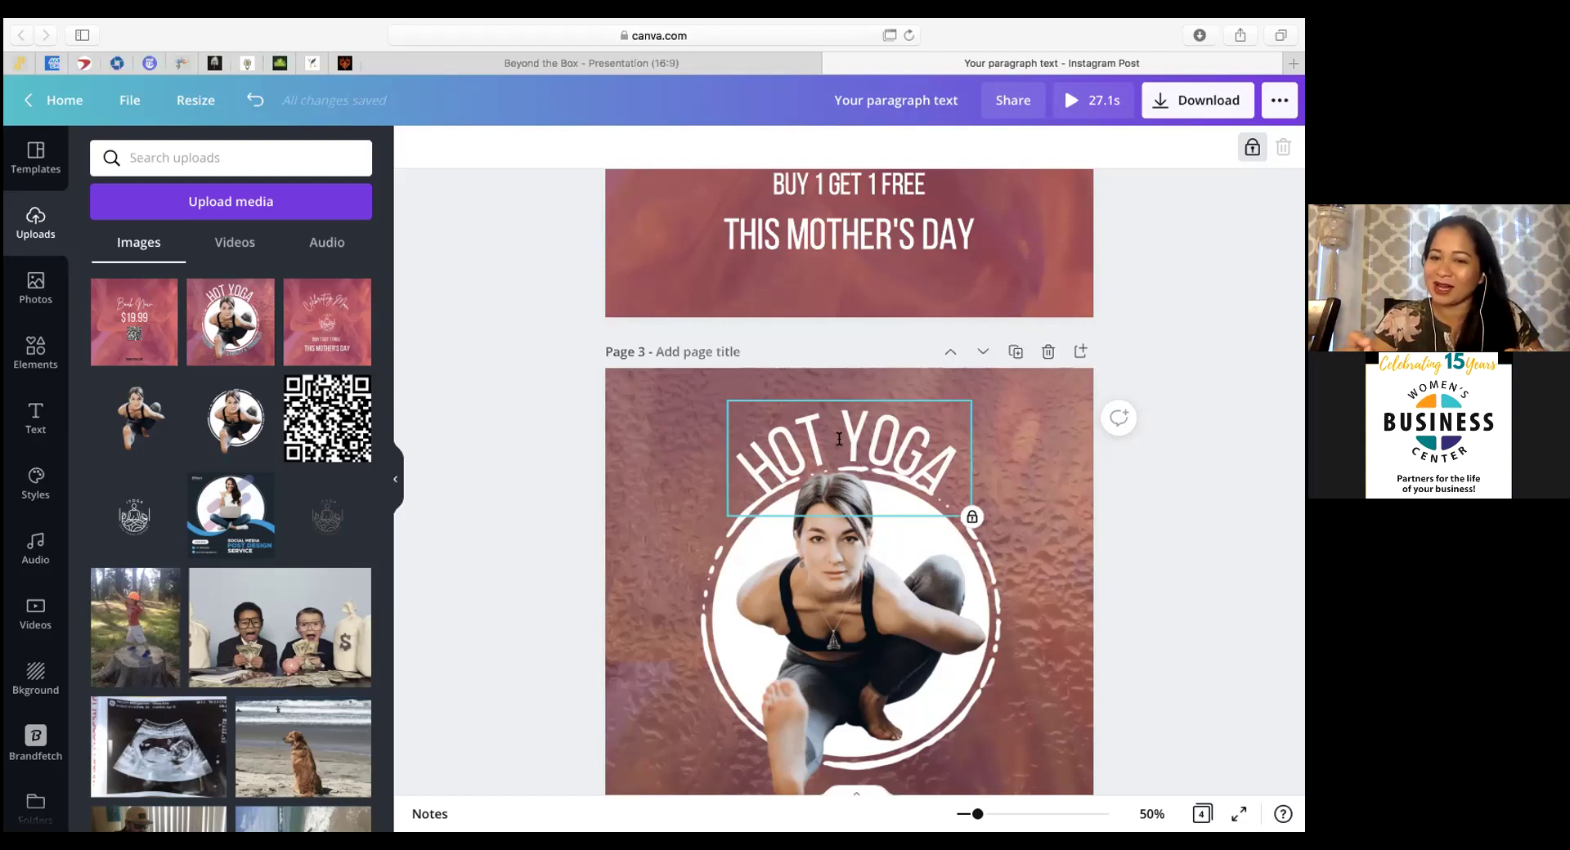
pyautogui.scroll(-1, 1163, 511)
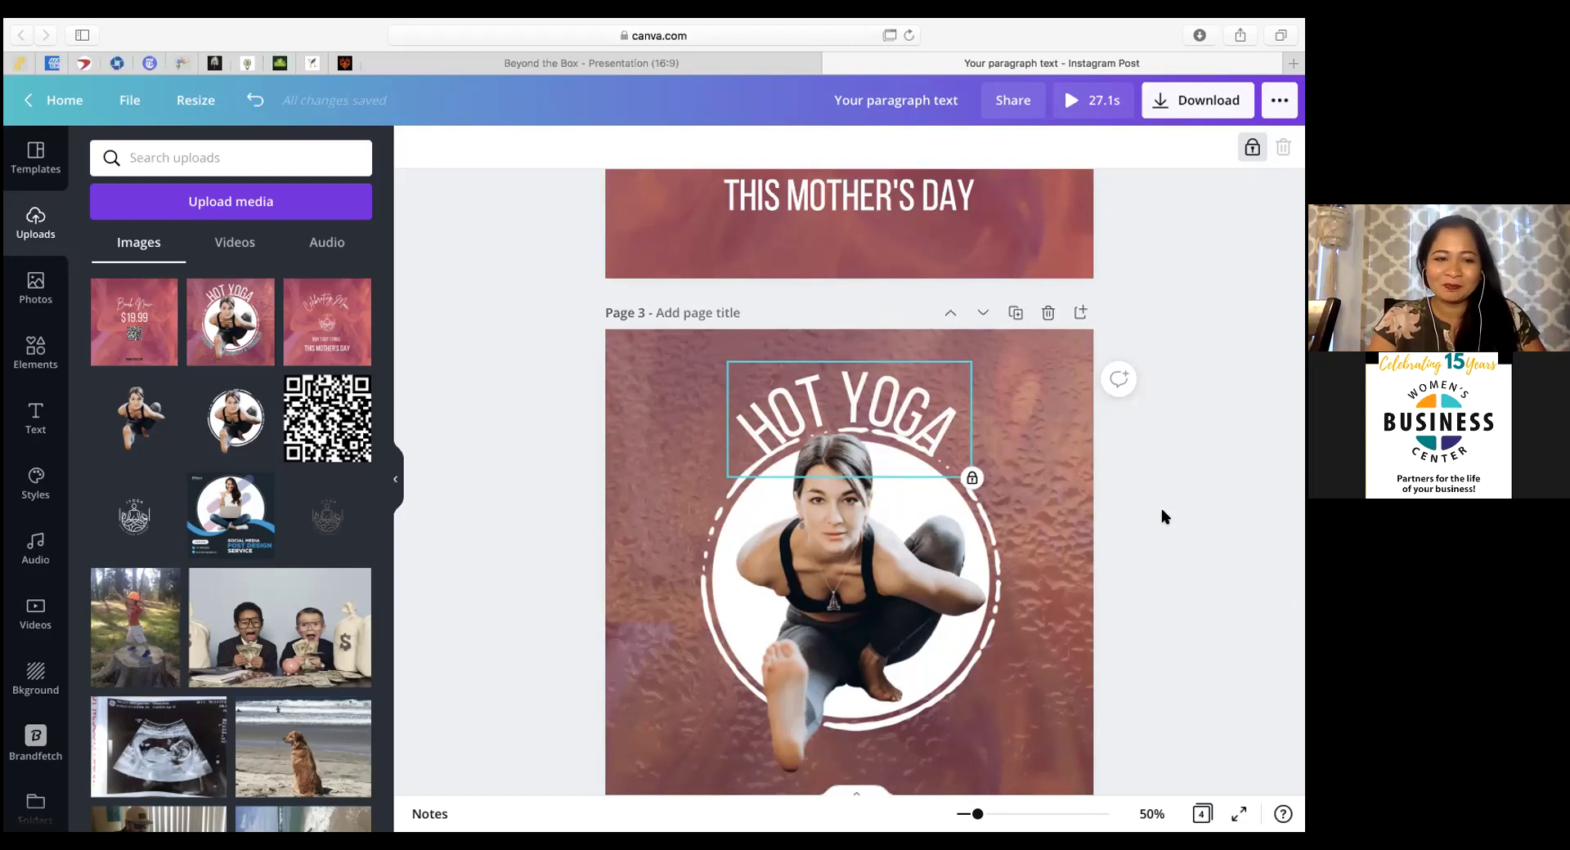
pyautogui.scroll(-4, 1161, 508)
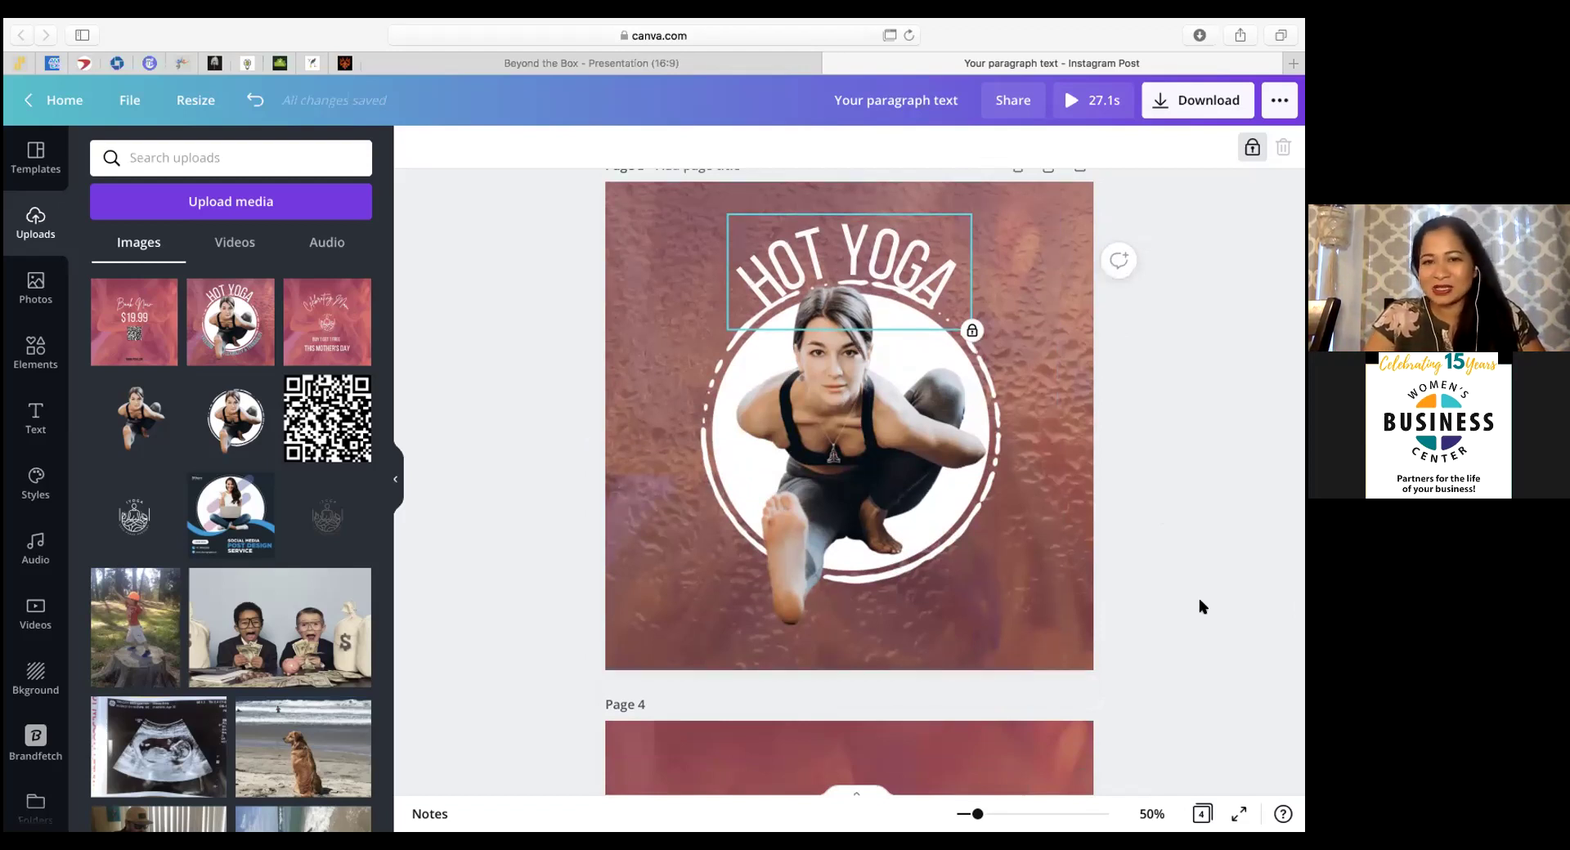
pyautogui.scroll(3, 1199, 605)
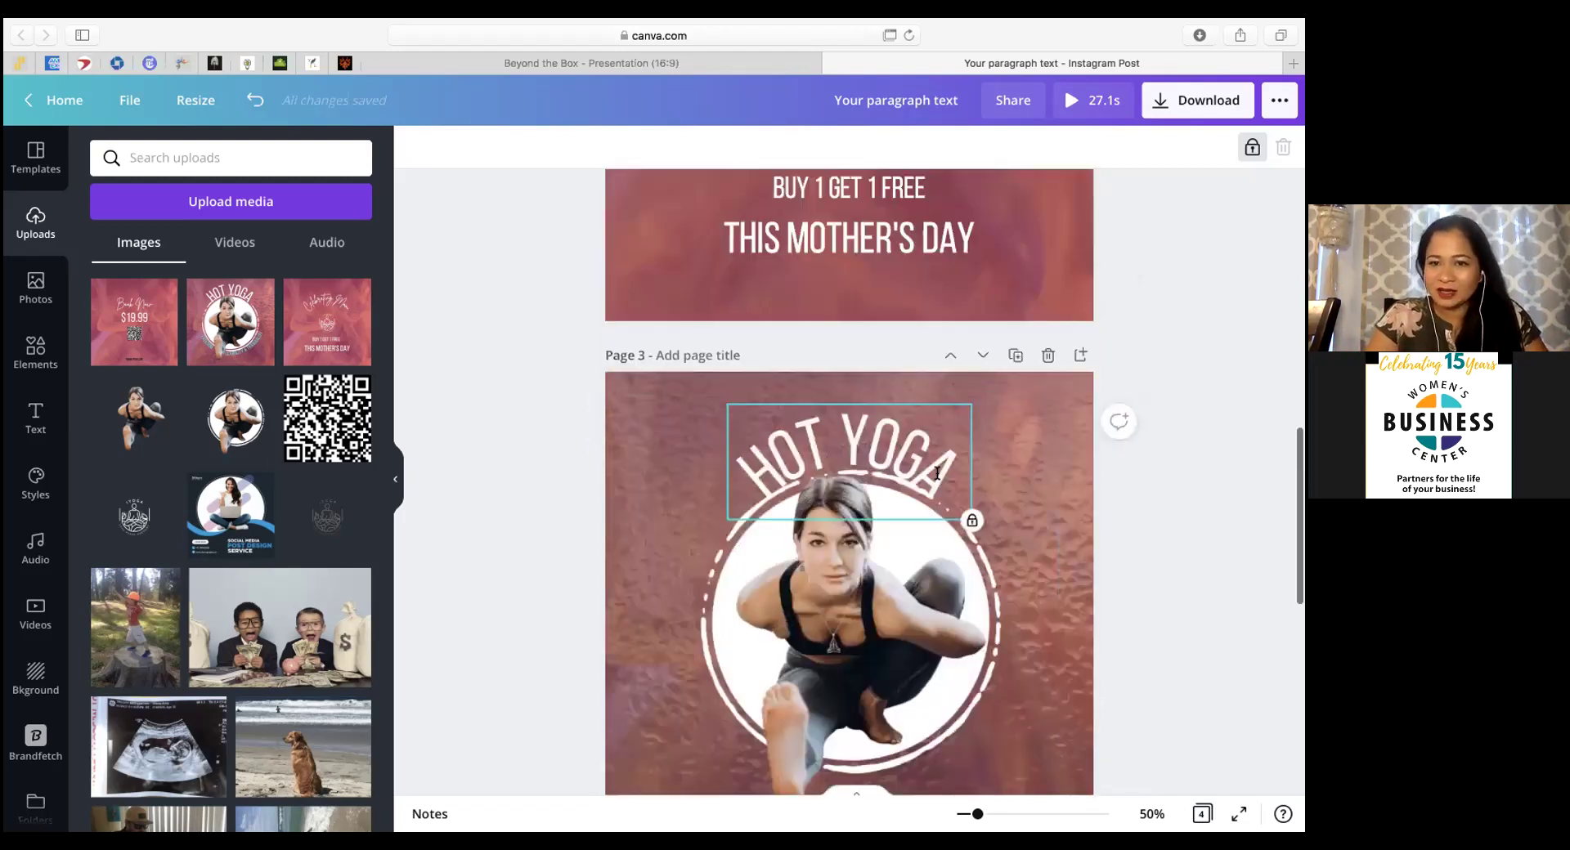
# Step: Unlock the curved HOT YOGA heading and lock it again
pyautogui.click(1252, 148)
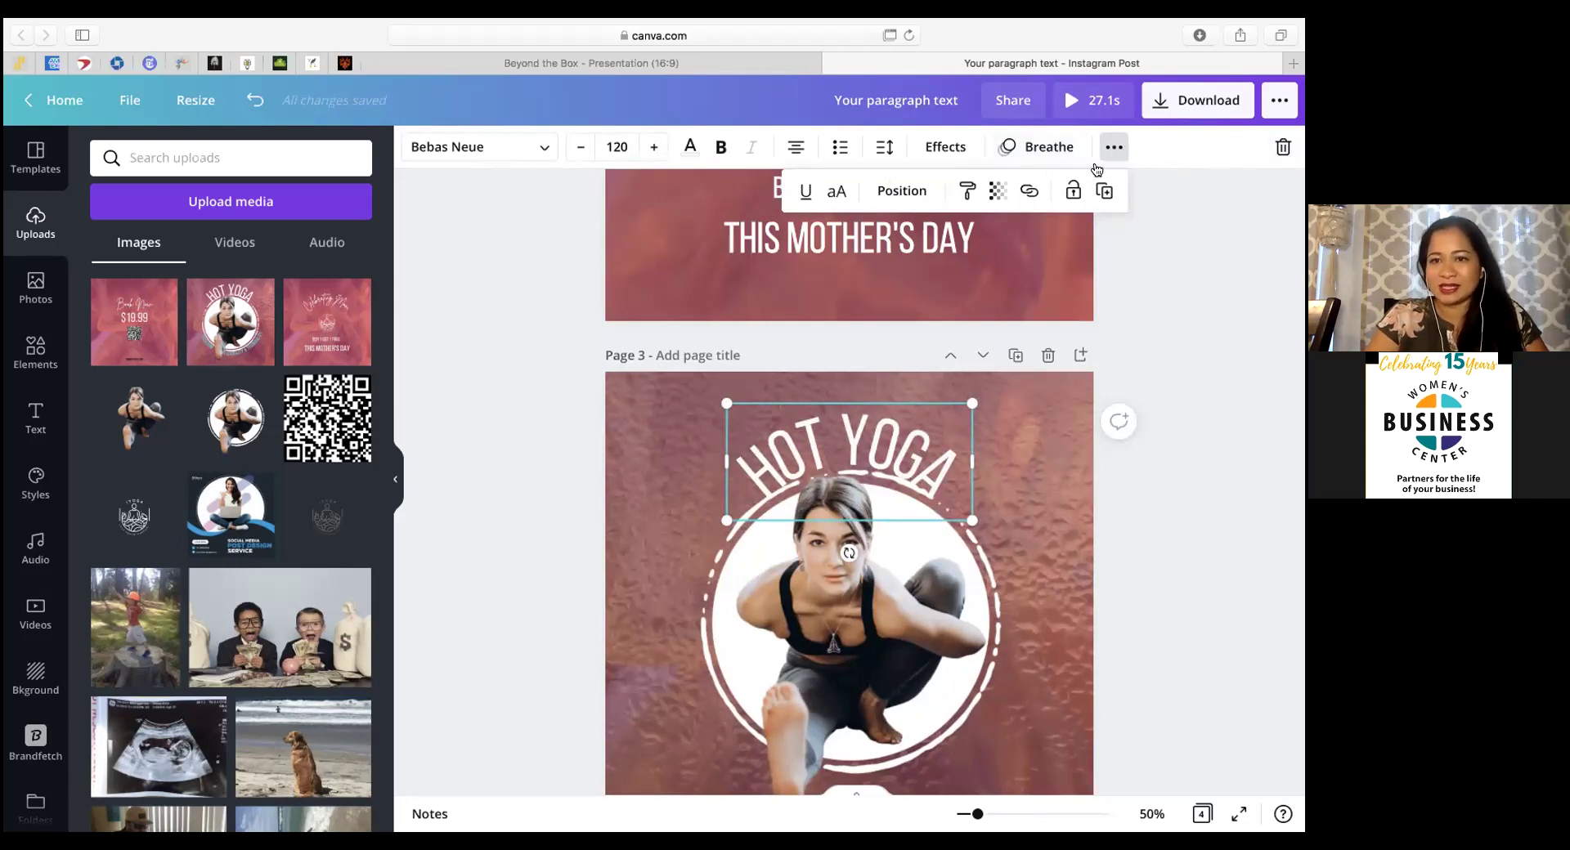
pyautogui.click(1117, 148)
pyautogui.click(1114, 147)
pyautogui.click(1073, 190)
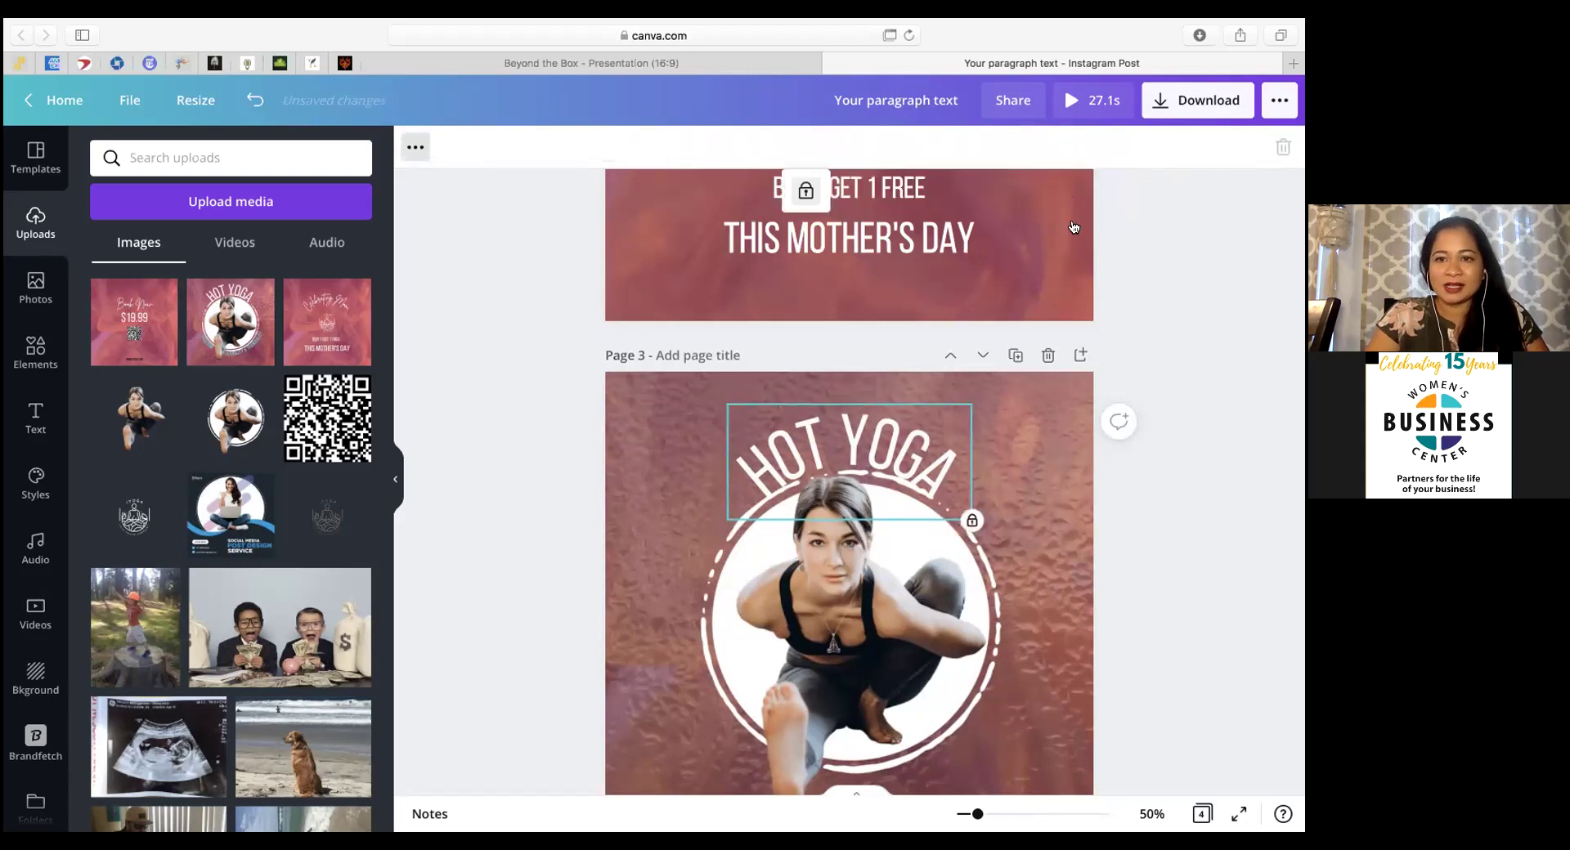
pyautogui.scroll(-4, 925, 520)
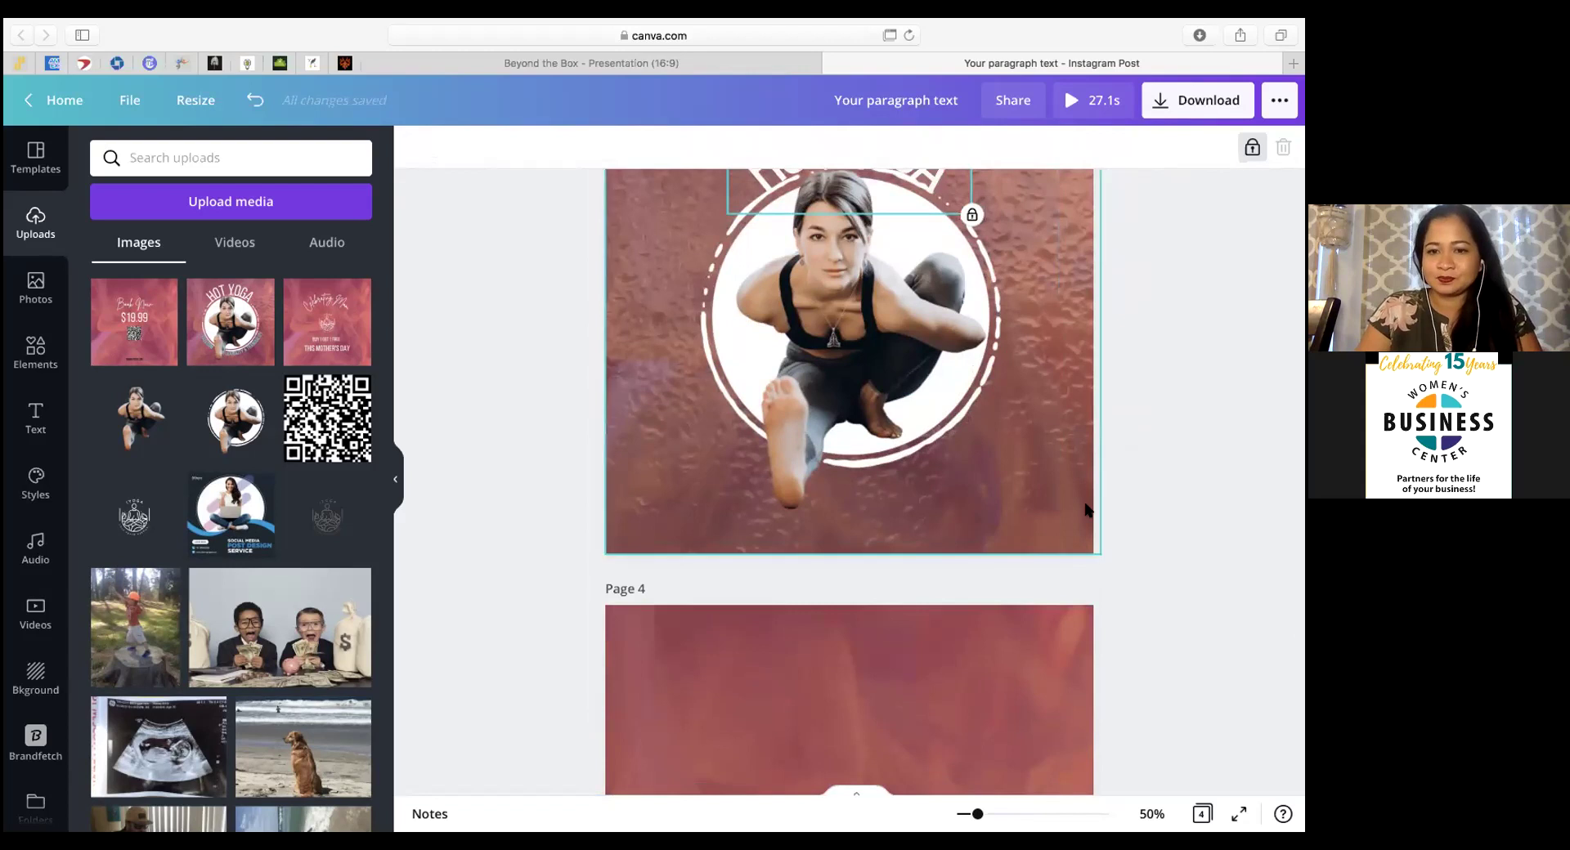
pyautogui.scroll(2, 953, 566)
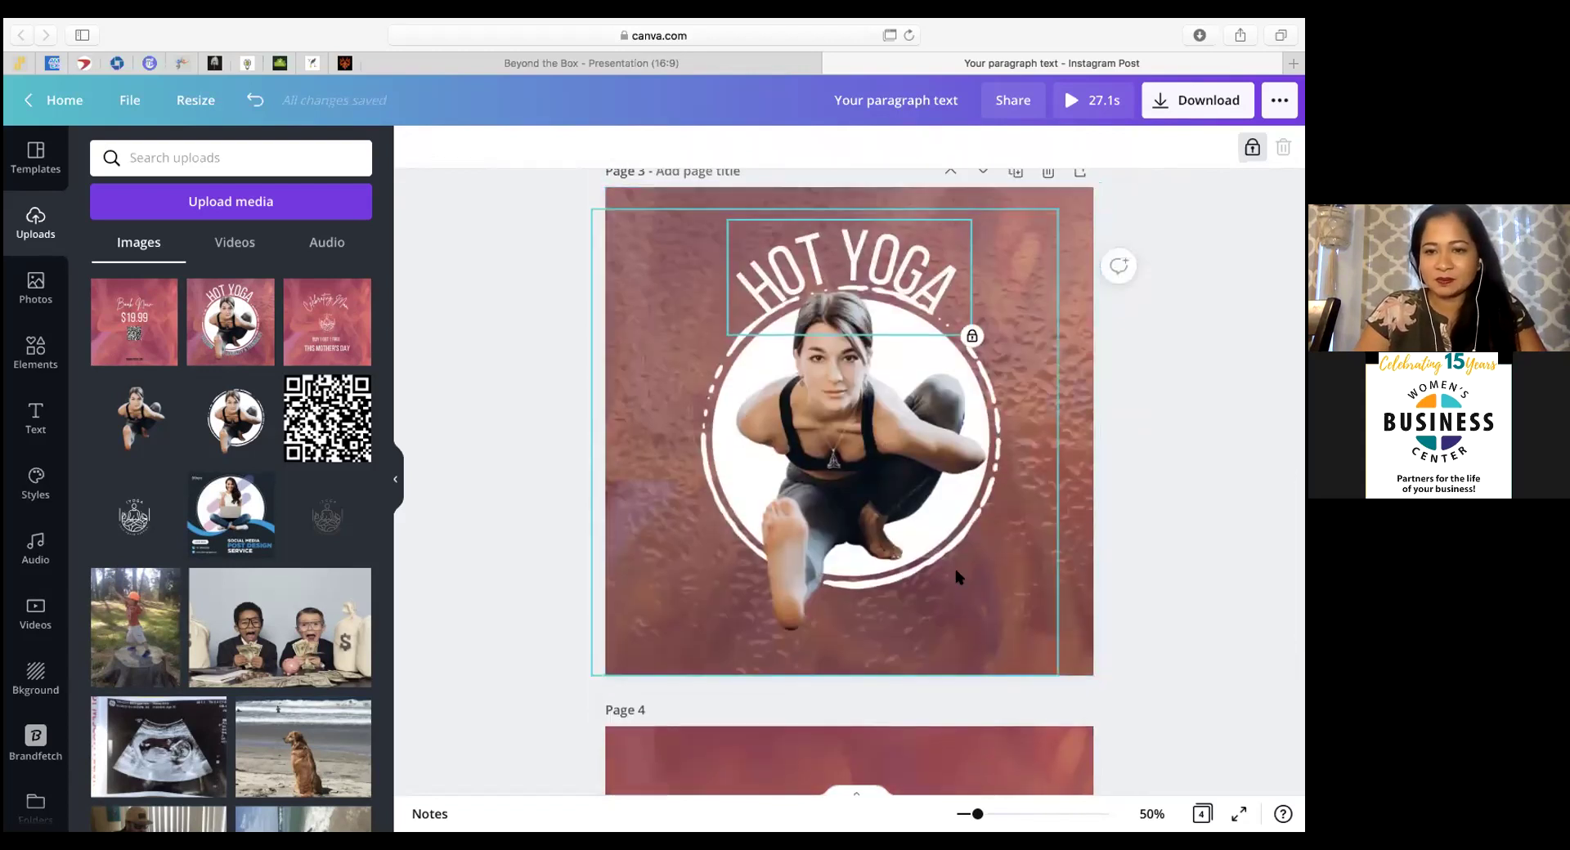
# Step: Add a new text box on page 3 reading FREEDOM
pyautogui.press('t')
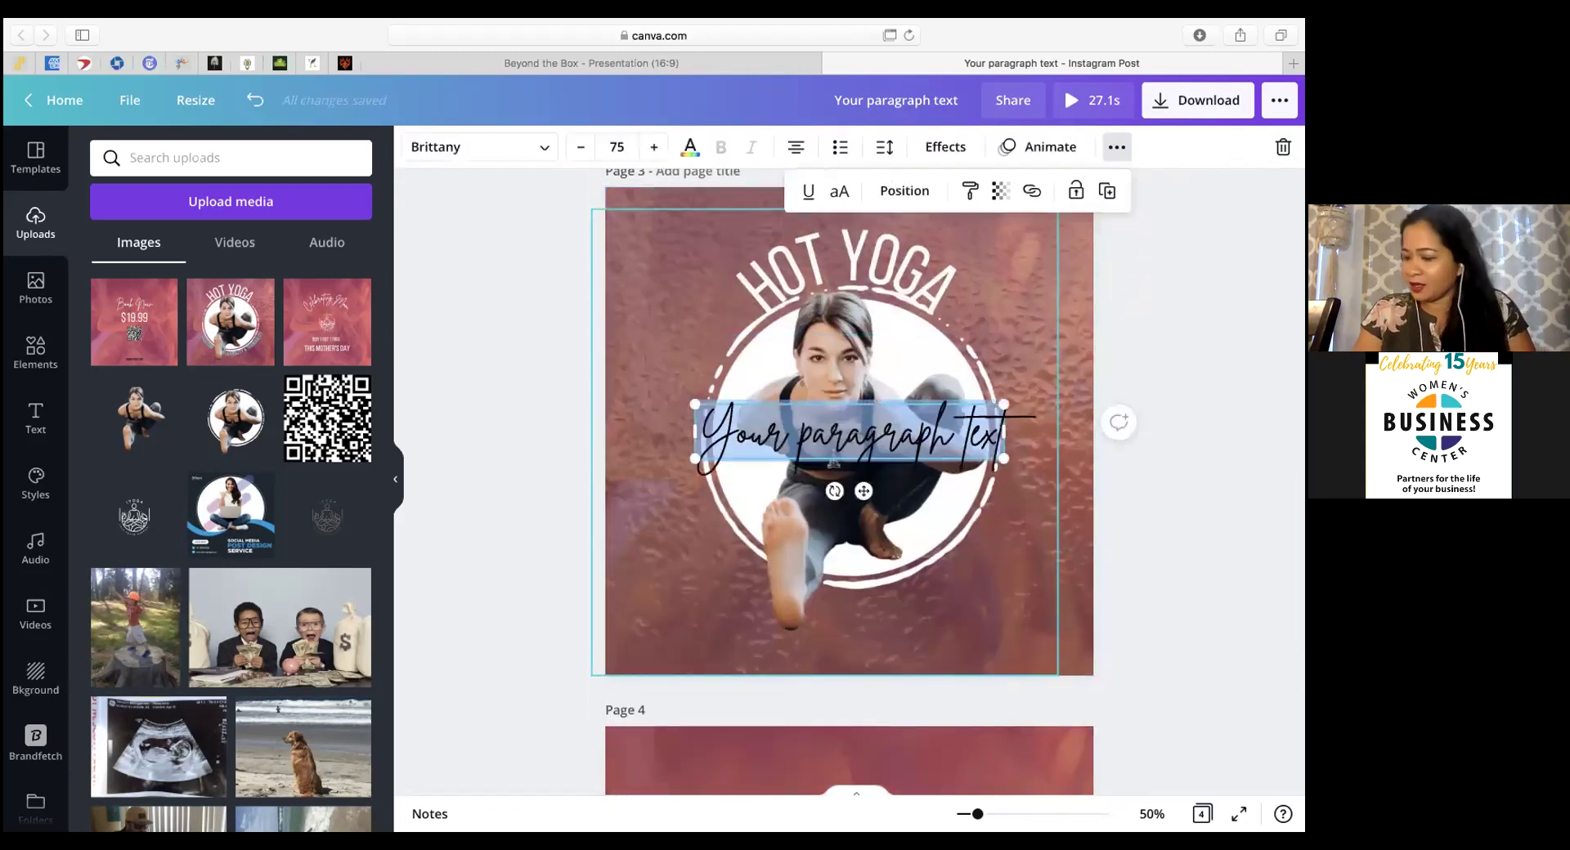
pyautogui.write('FREDDSD')
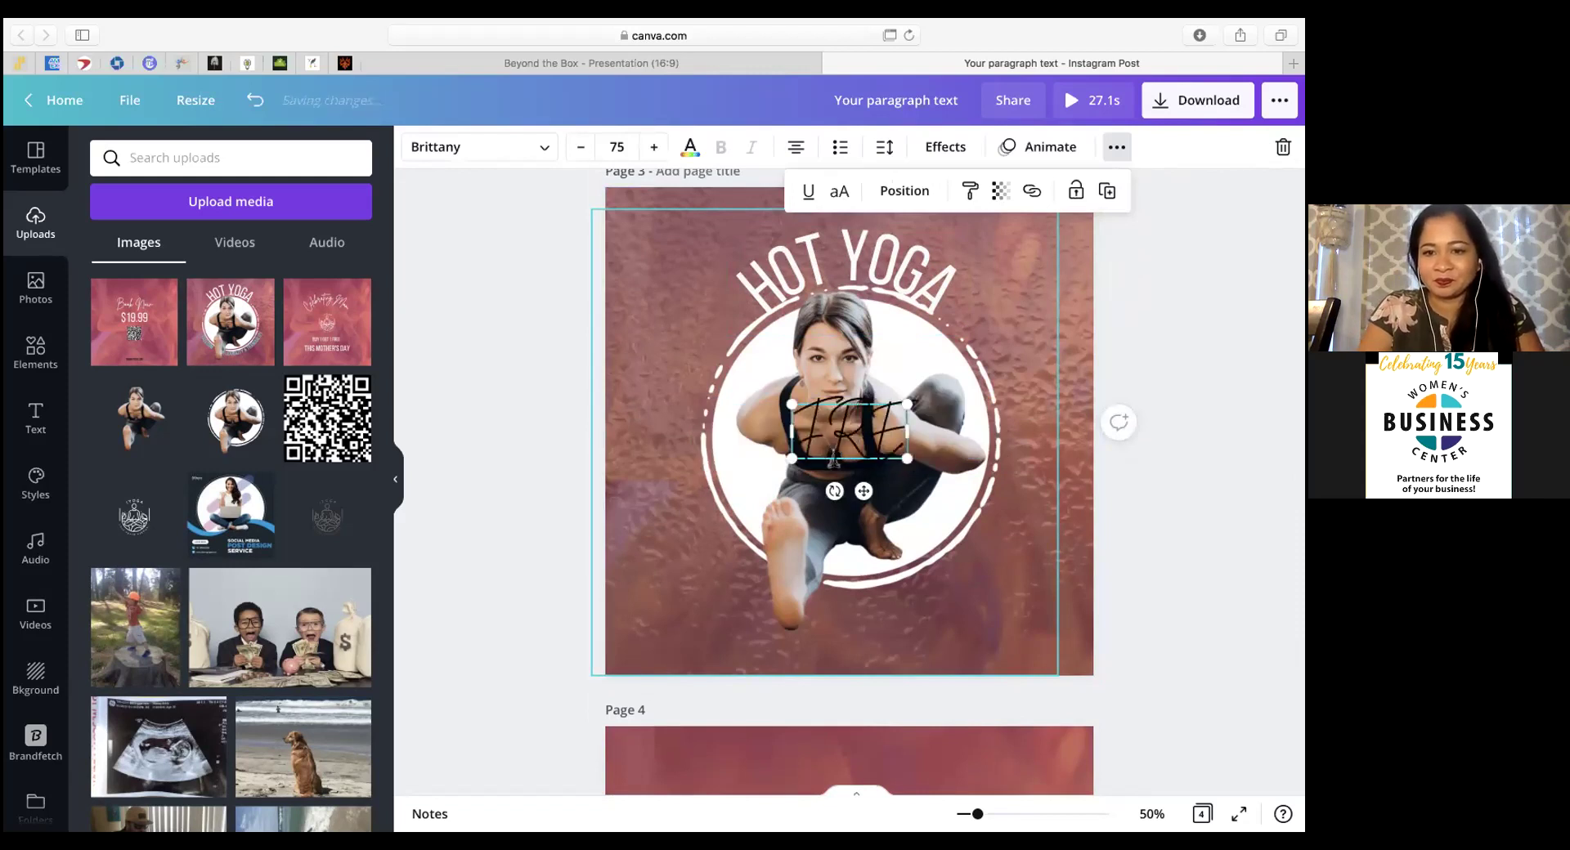
pyautogui.press('BackSpace')
pyautogui.press('BackSpace')
pyautogui.press('BackSpace')
pyautogui.press('BackSpace')
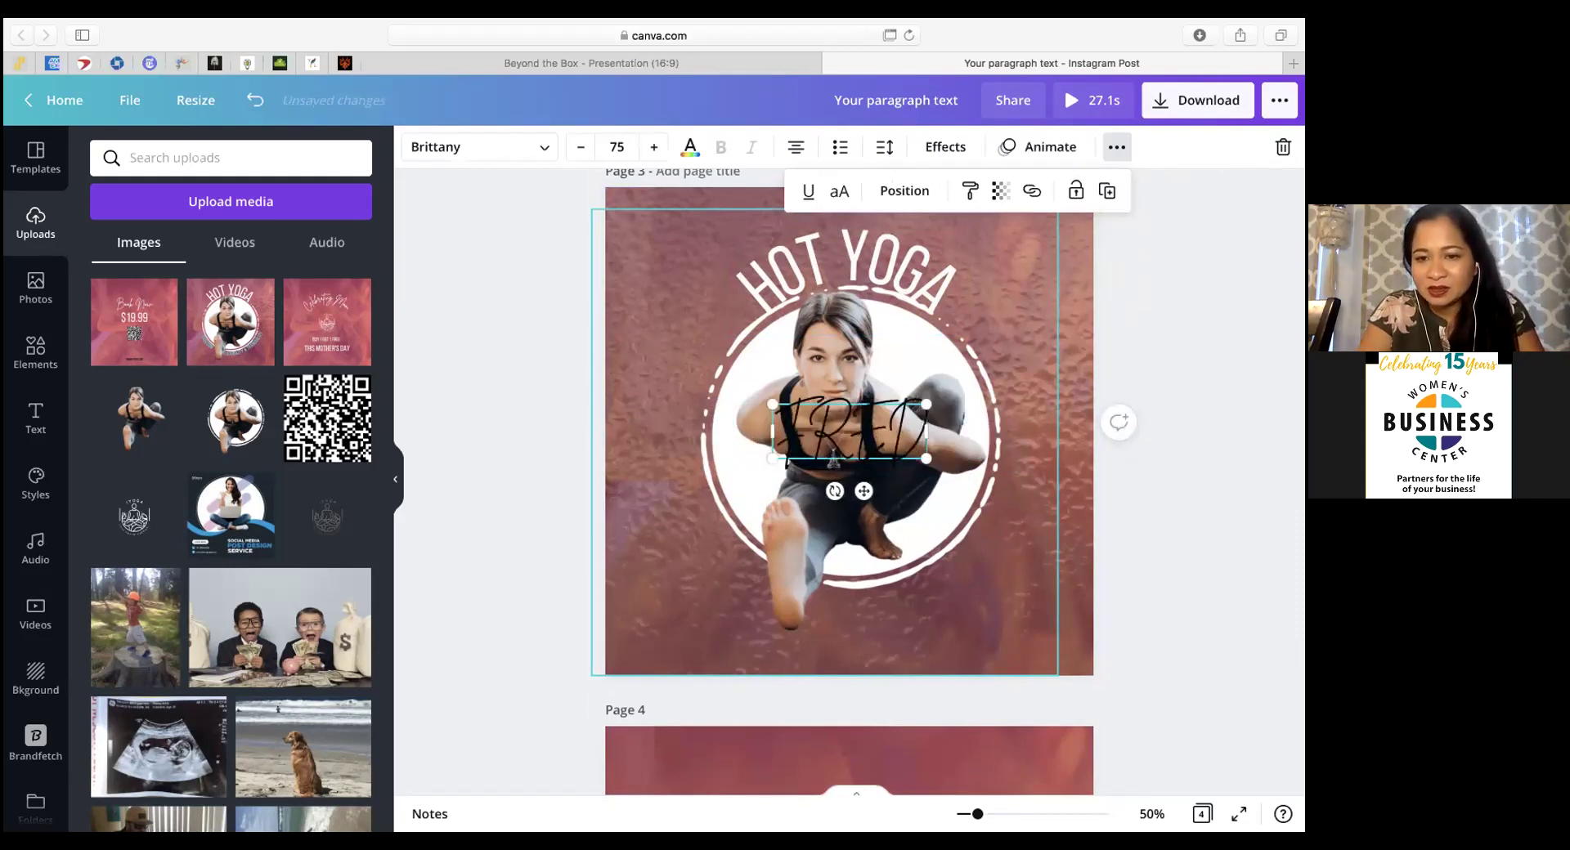
pyautogui.write('EDO')
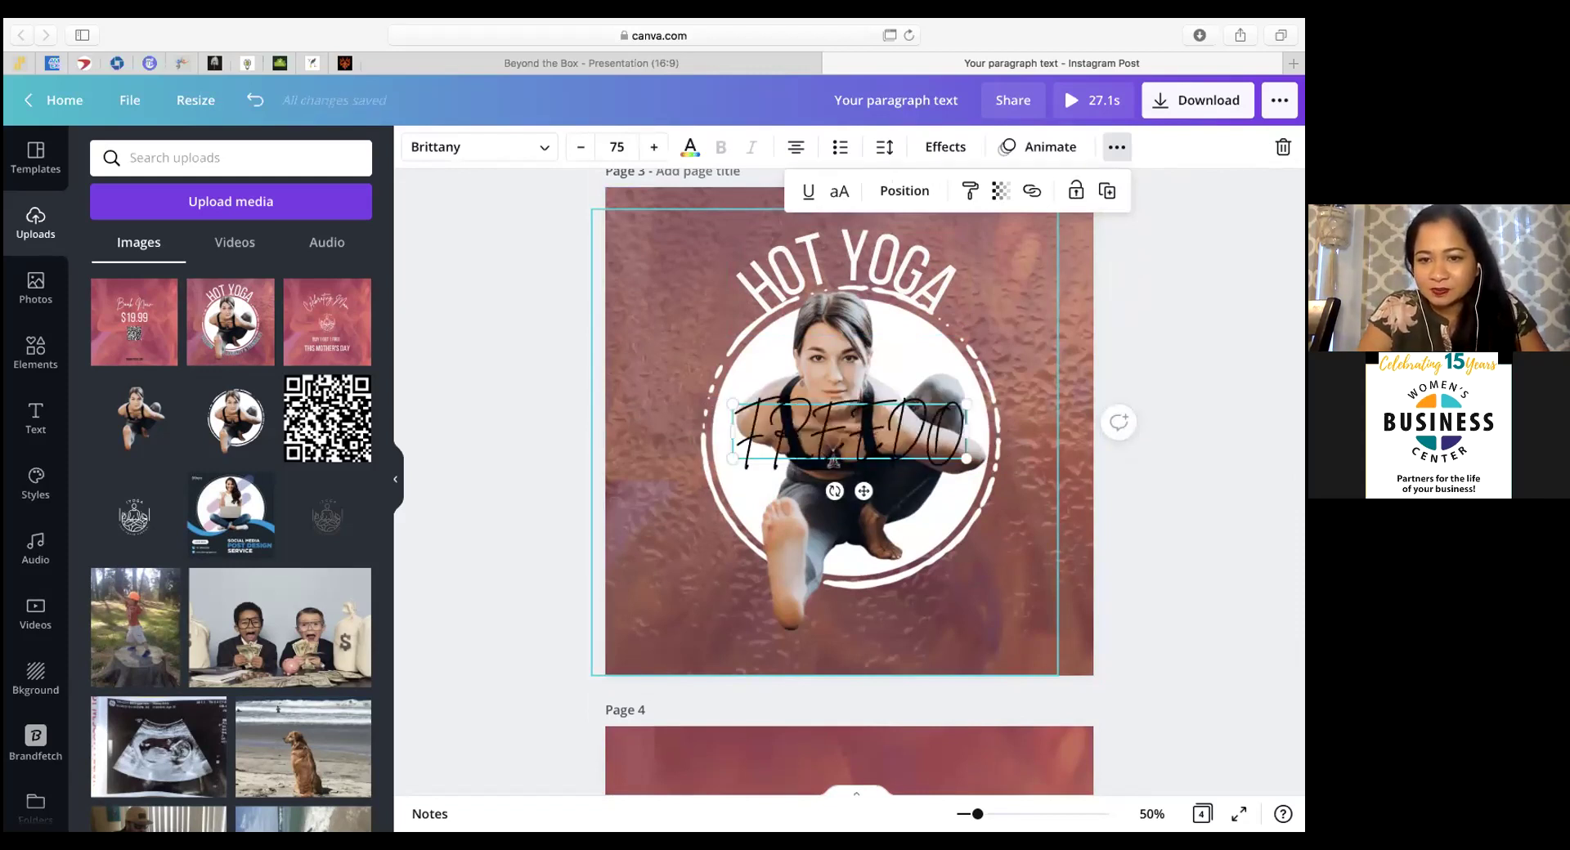
pyautogui.write('M')
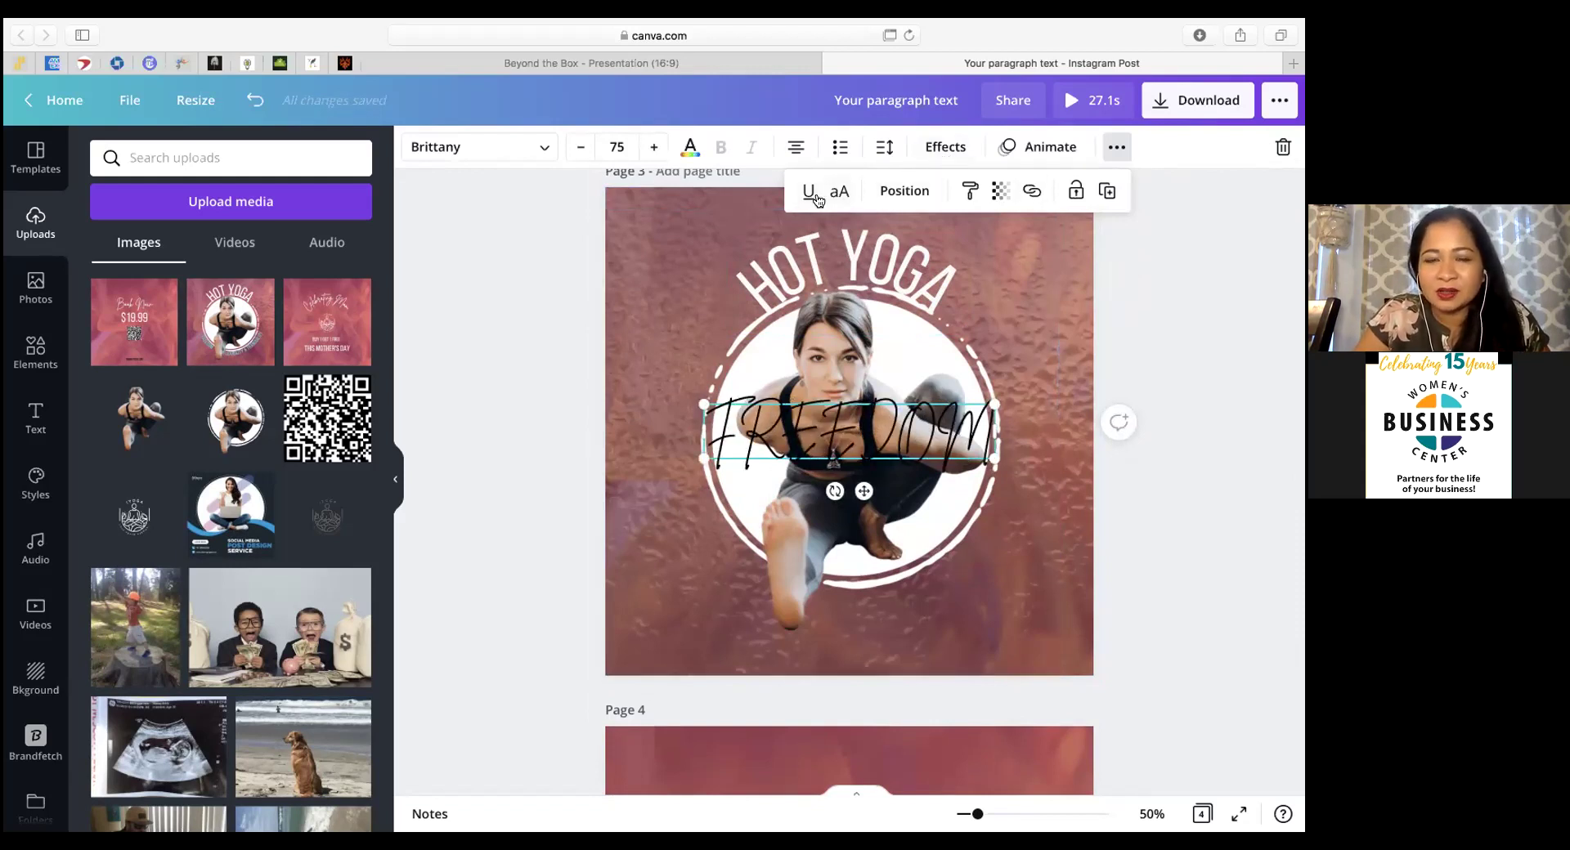
# Step: Set the FREEDOM text to size 50 in the Bebas Neue font
pyautogui.click(606, 147)
pyautogui.write('50')
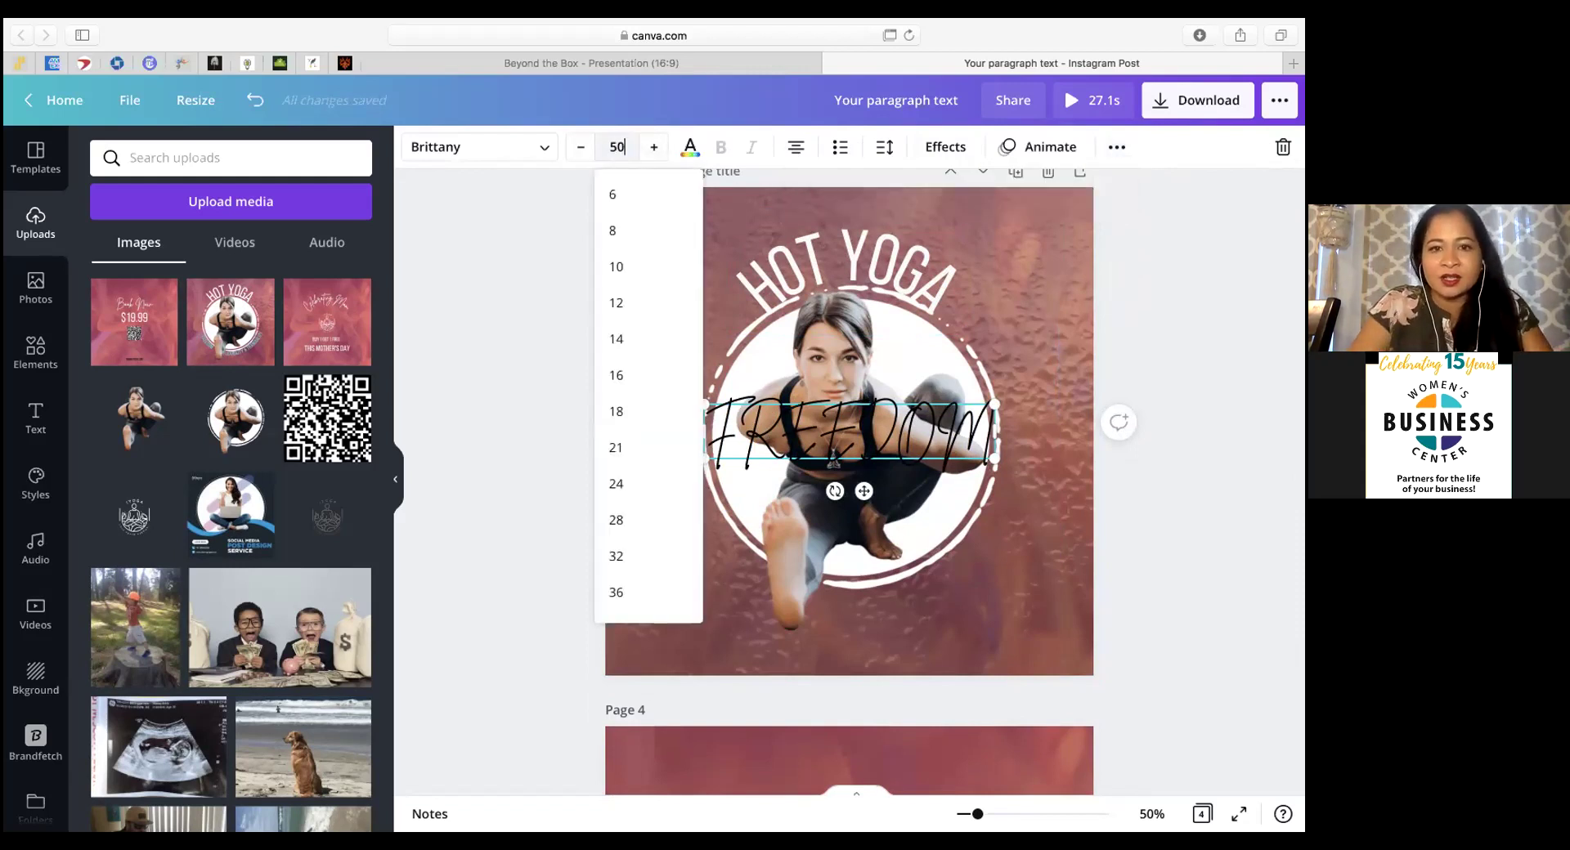
pyautogui.press('Return')
pyautogui.click(536, 147)
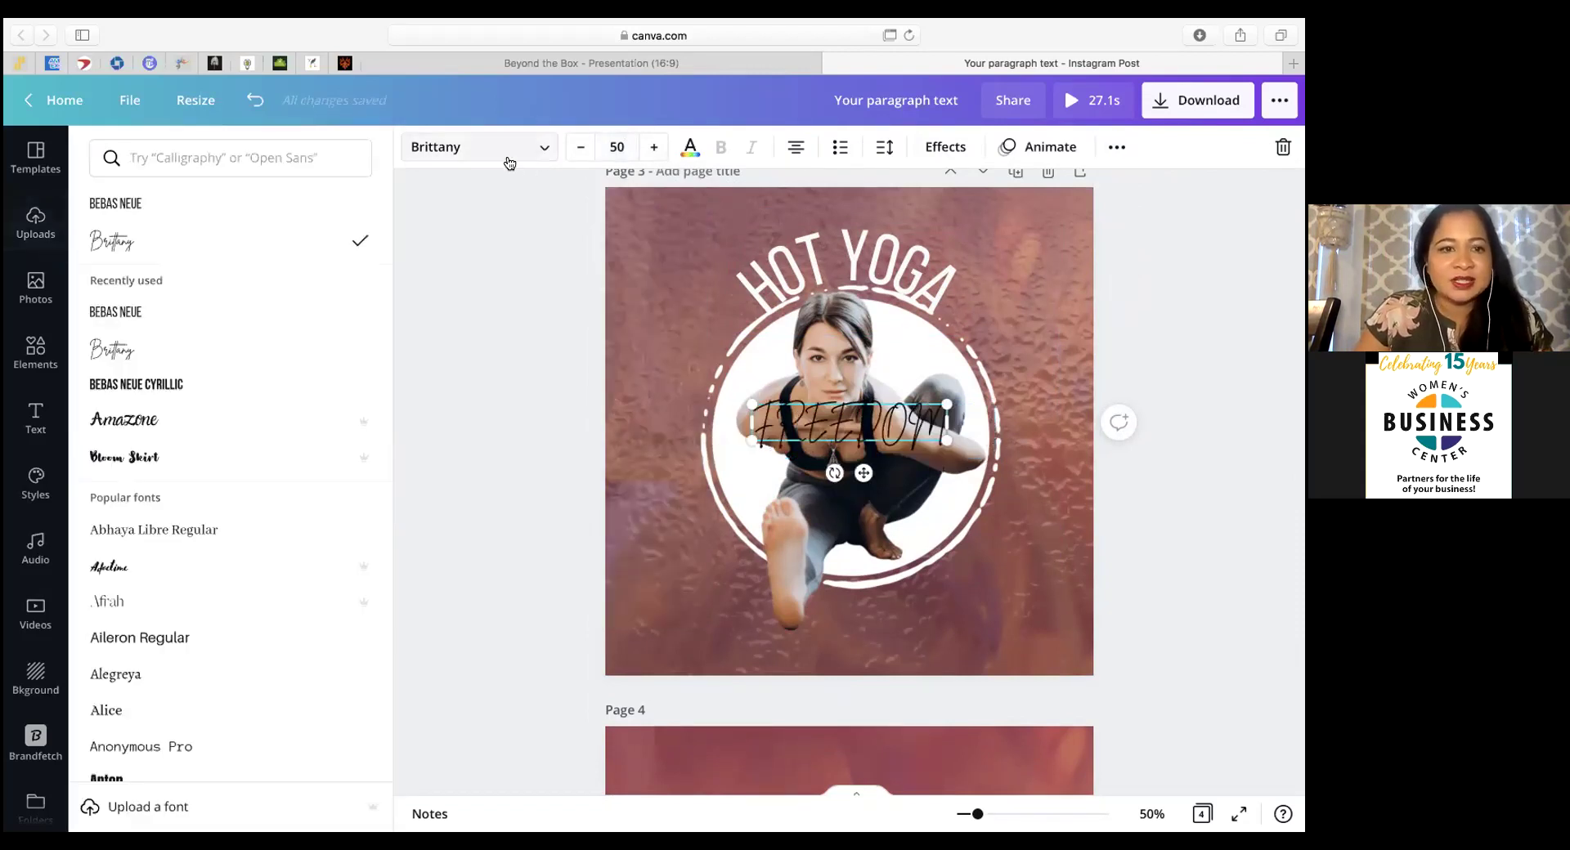
pyautogui.click(144, 319)
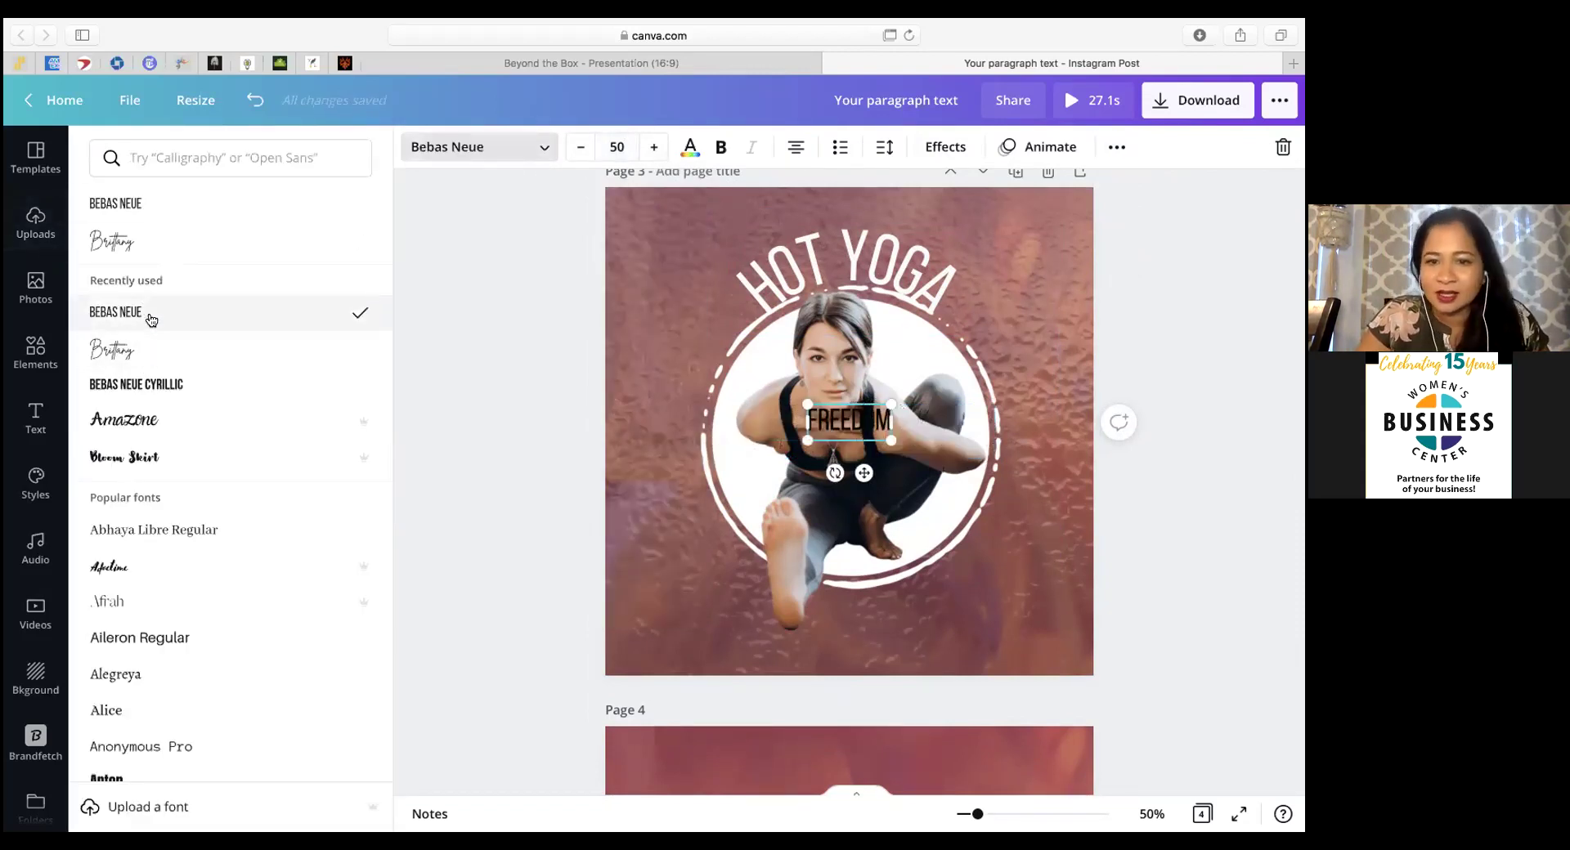
# Step: Colour the FREEDOM text with the light aqua default colour and move it beside the foot at the circle's lower left
pyautogui.click(677, 149)
pyautogui.click(206, 353)
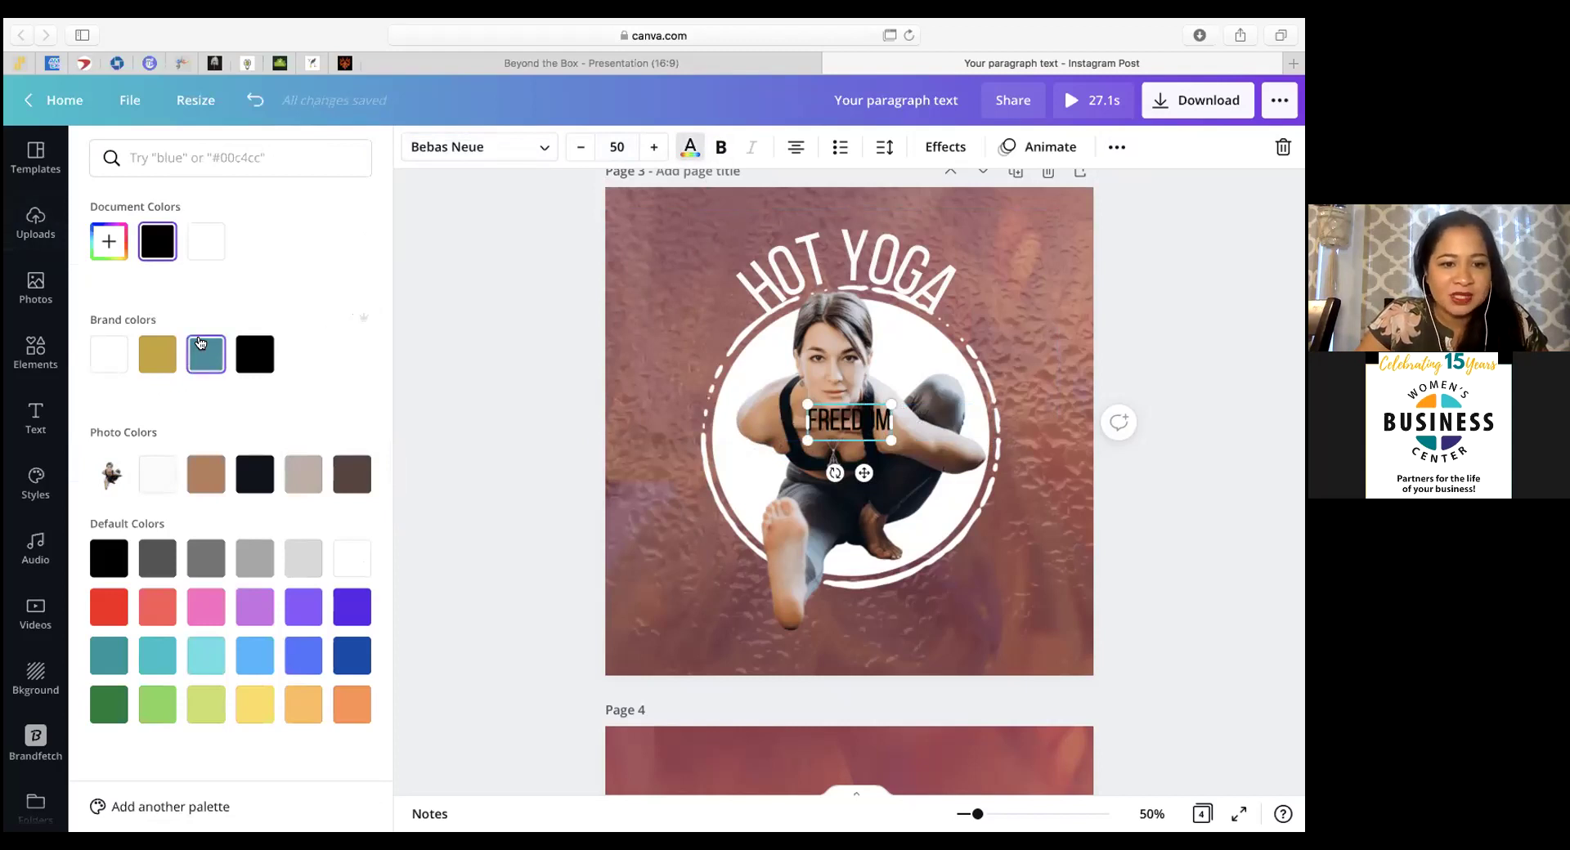
pyautogui.click(205, 655)
pyautogui.moveTo(860, 472); pyautogui.dragTo(720, 598)
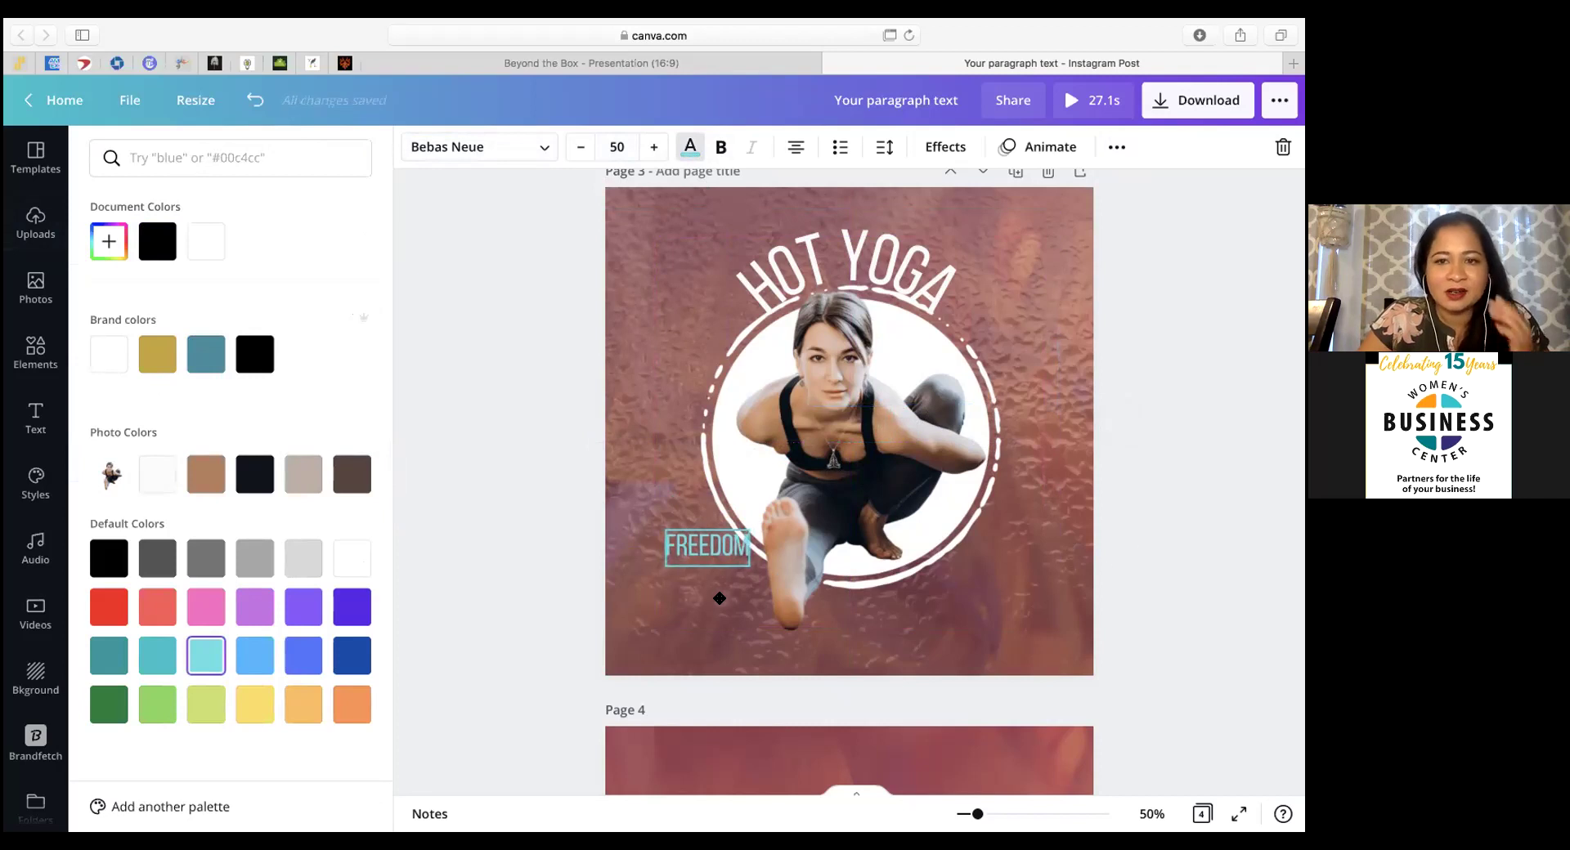
# Step: Apply the Curve shape to the FREEDOM text with a curve value of -37
pyautogui.click(945, 147)
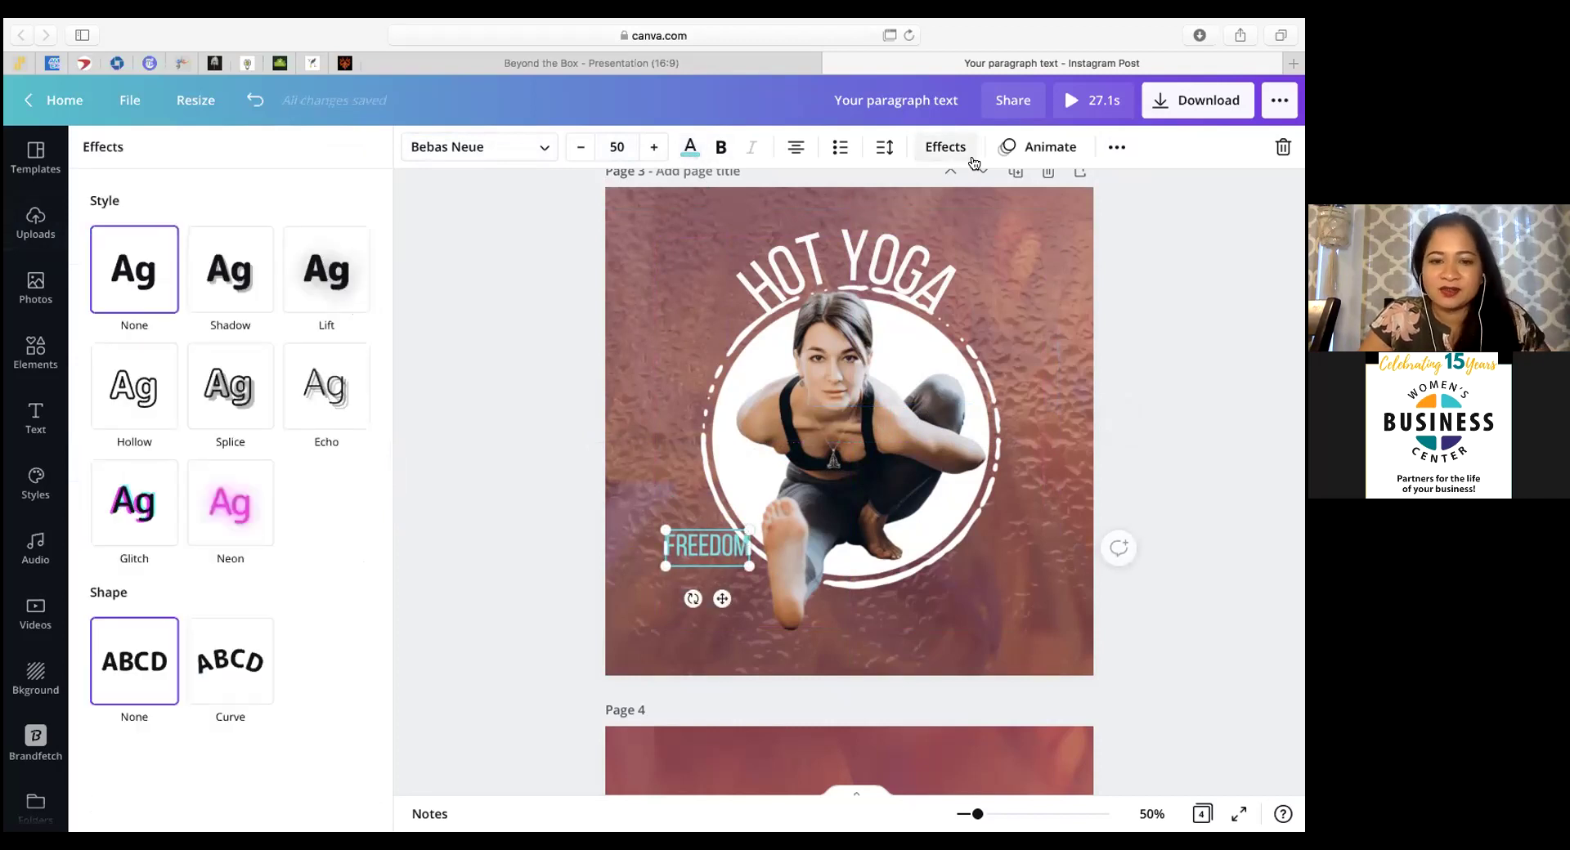
pyautogui.click(263, 678)
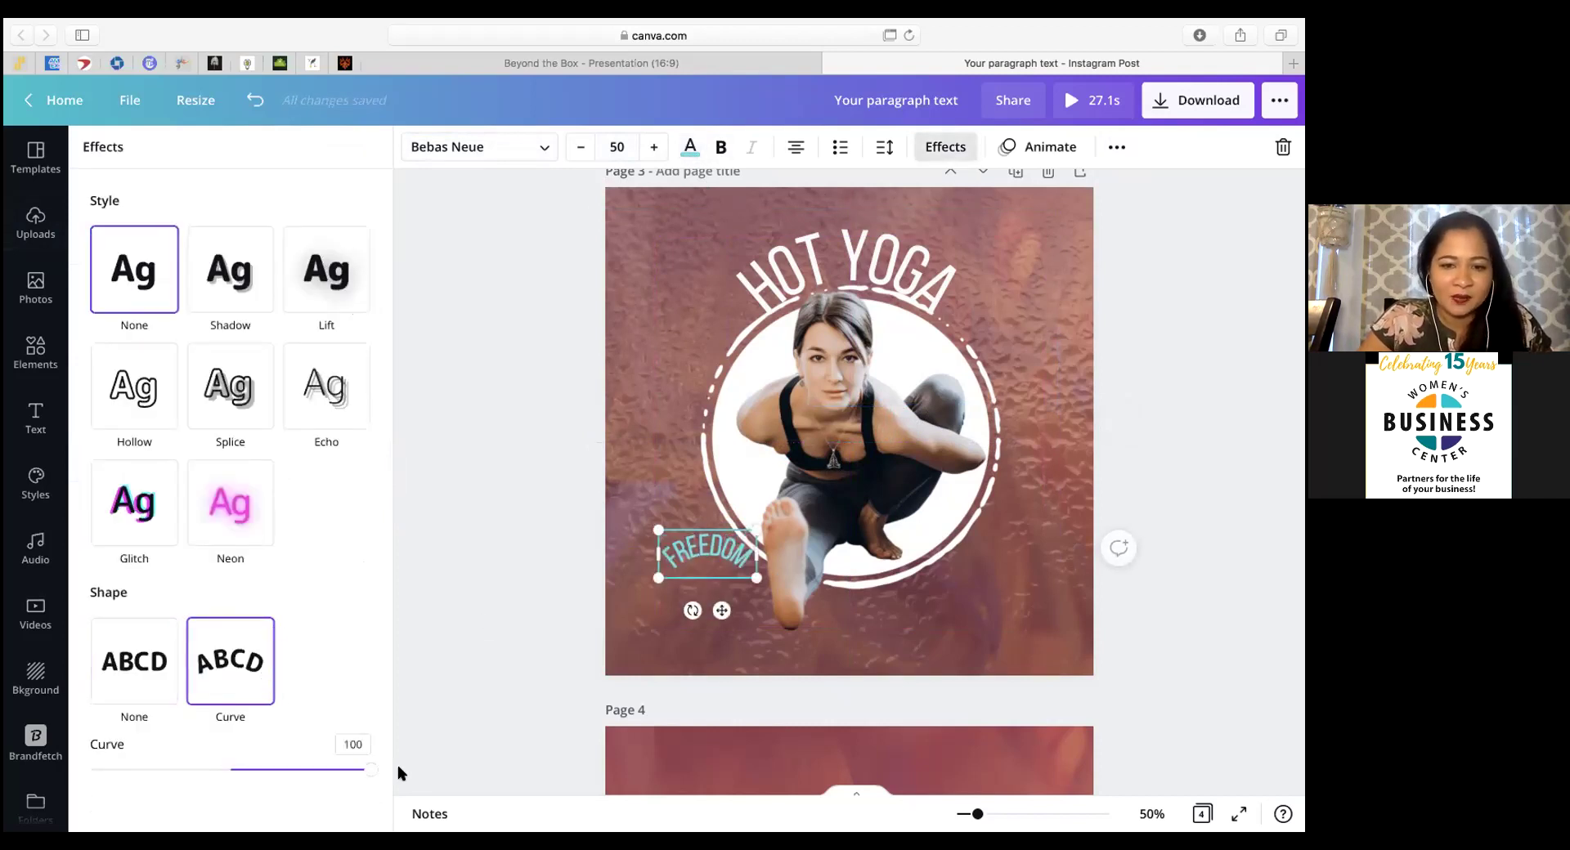
pyautogui.moveTo(369, 775); pyautogui.dragTo(190, 754)
pyautogui.moveTo(187, 754); pyautogui.dragTo(151, 751)
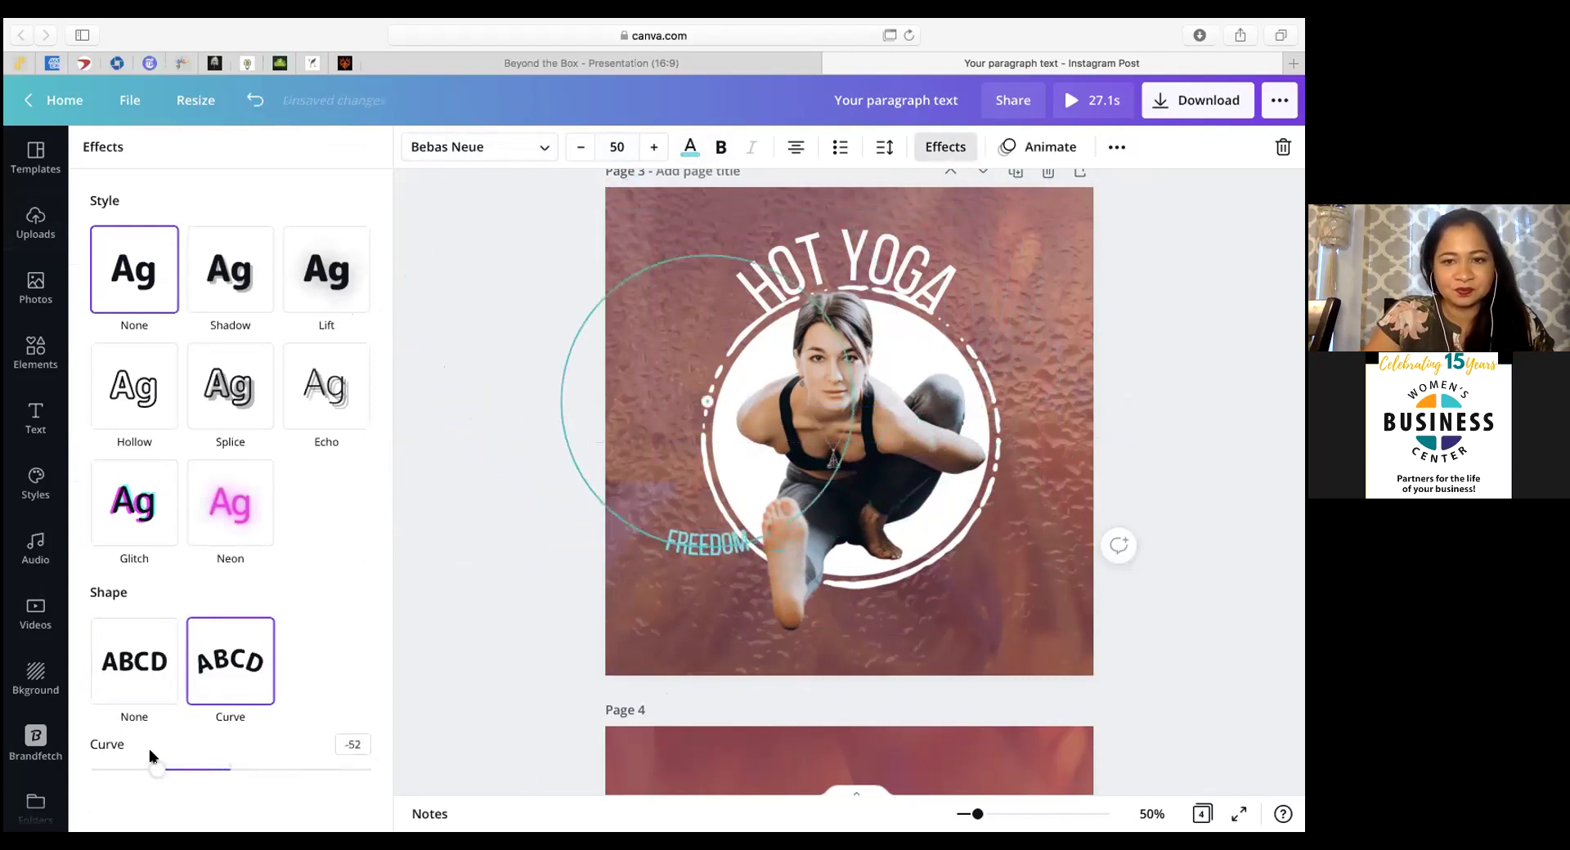
pyautogui.click(175, 753)
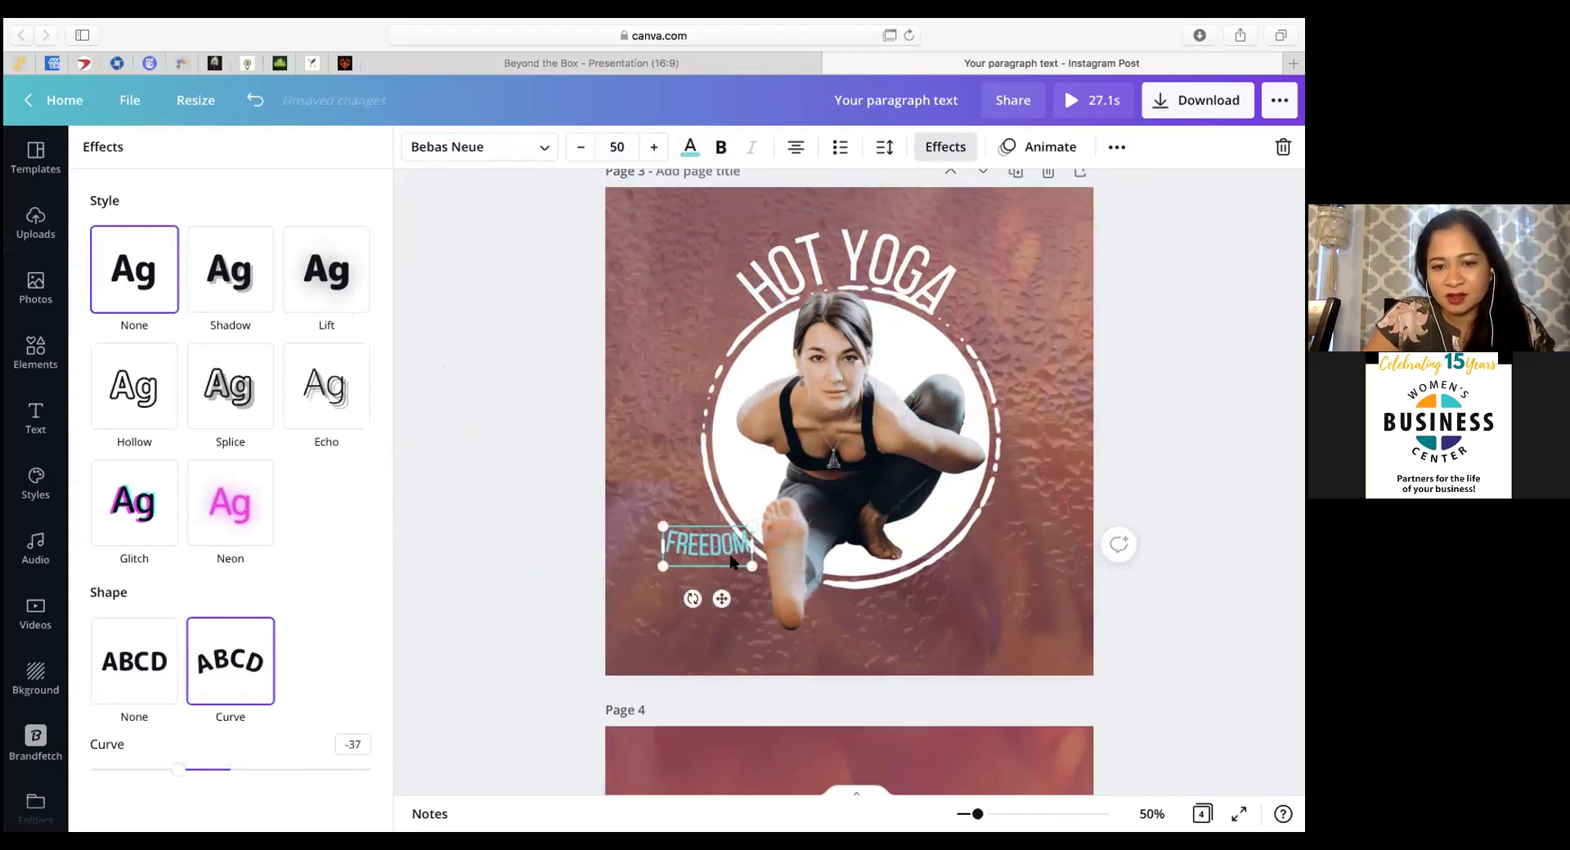
# Step: Rotate and position the curved FREEDOM text so it follows the circle's lower-left outer edge
pyautogui.moveTo(741, 618)
pyautogui.mouseDown()
pyautogui.moveTo(763, 655)
pyautogui.moveTo(841, 683)
pyautogui.moveTo(770, 625)
pyautogui.moveTo(733, 624)
pyautogui.mouseUp()
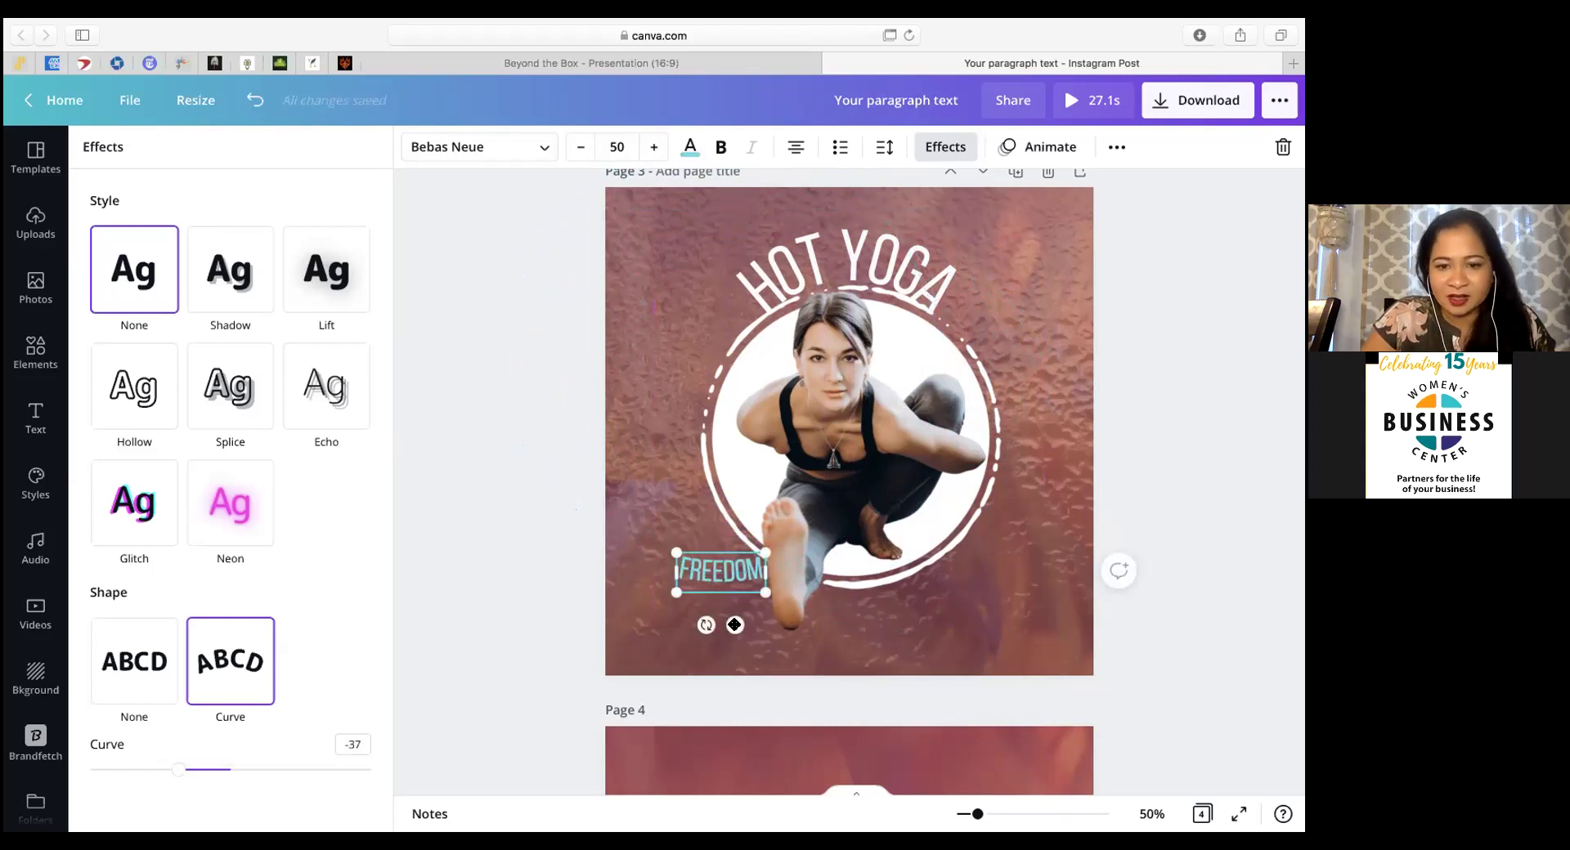
pyautogui.moveTo(694, 624); pyautogui.dragTo(669, 613)
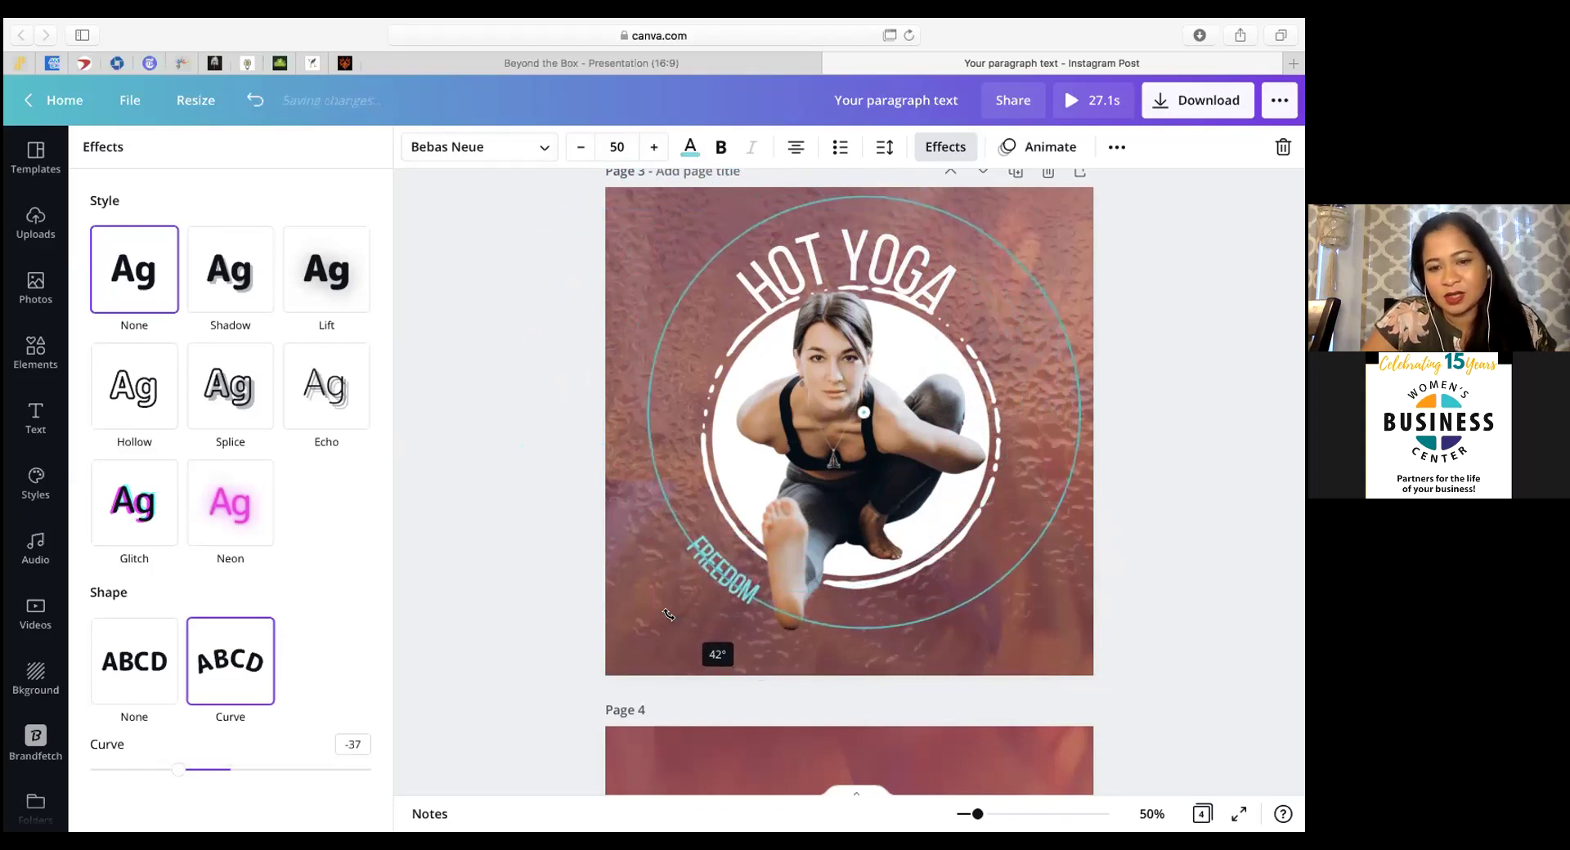
pyautogui.moveTo(723, 570); pyautogui.dragTo(723, 564)
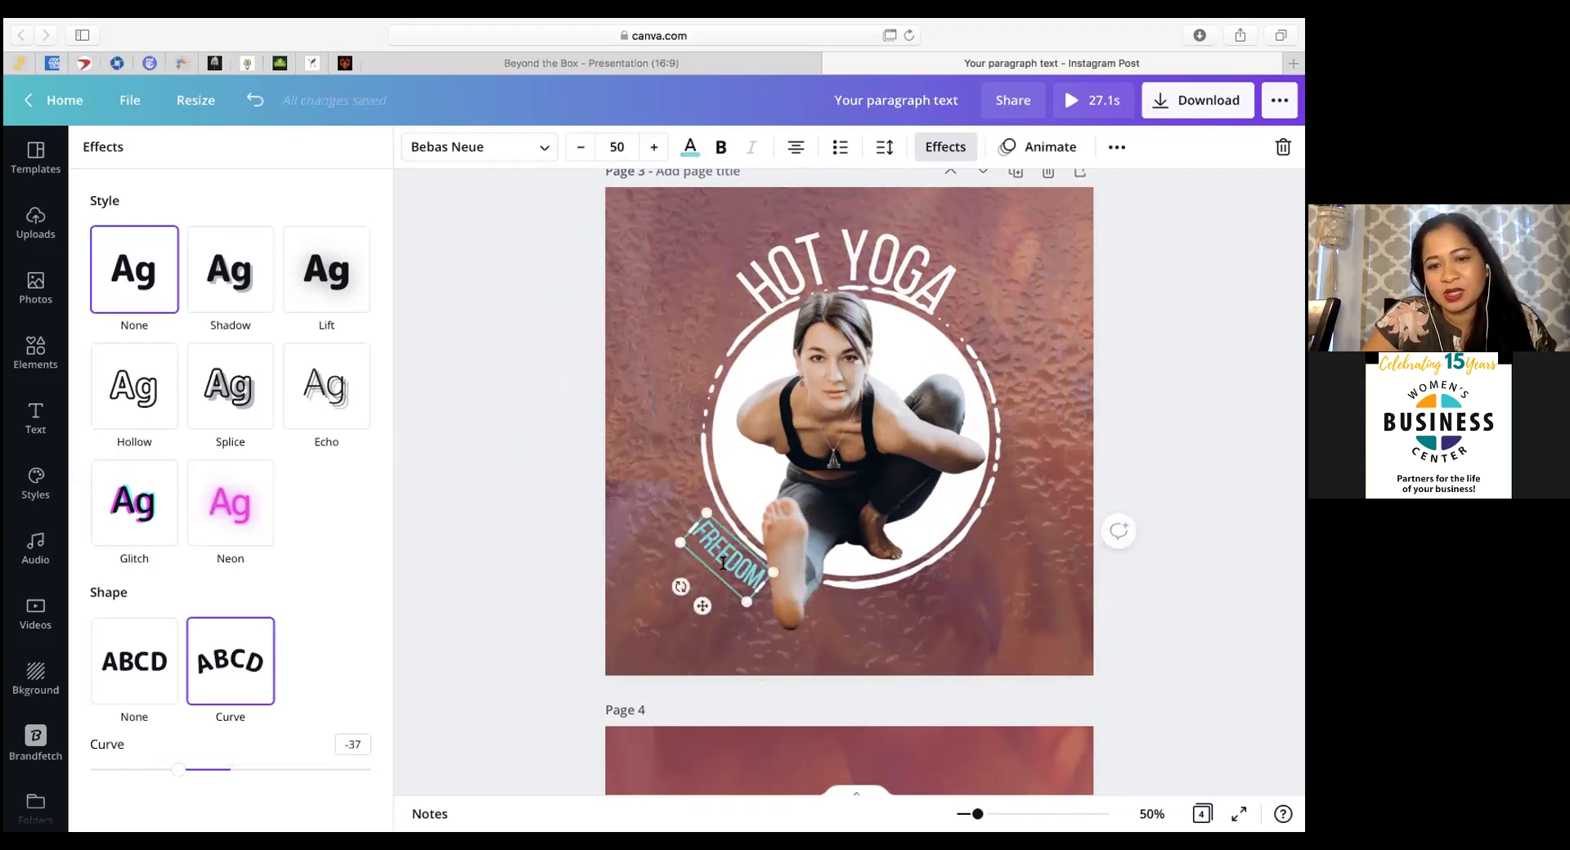
pyautogui.click(965, 146)
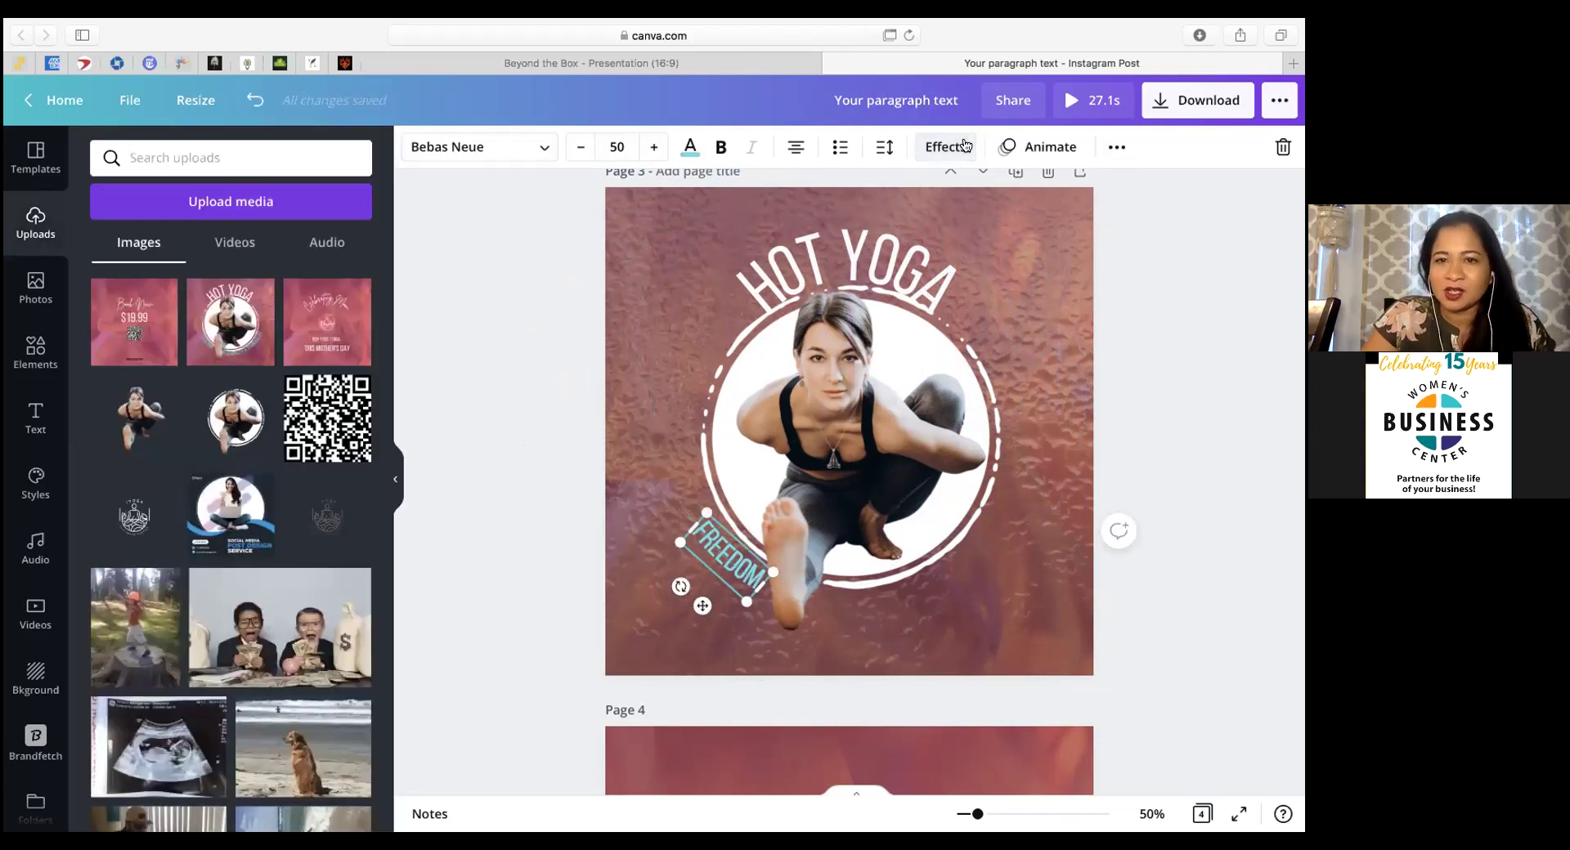
pyautogui.click(965, 146)
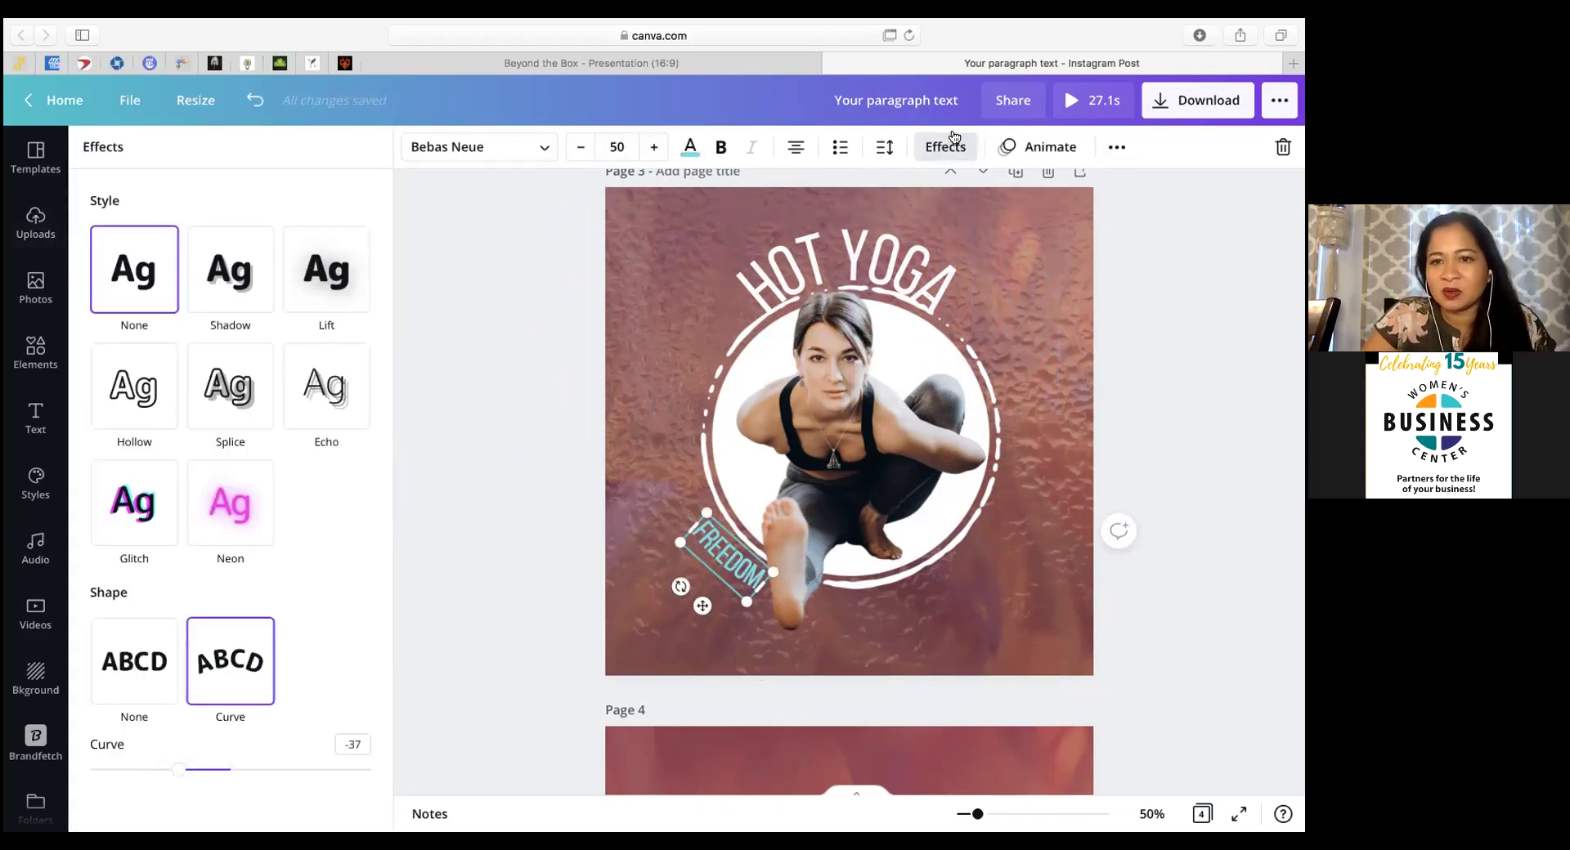
pyautogui.click(960, 146)
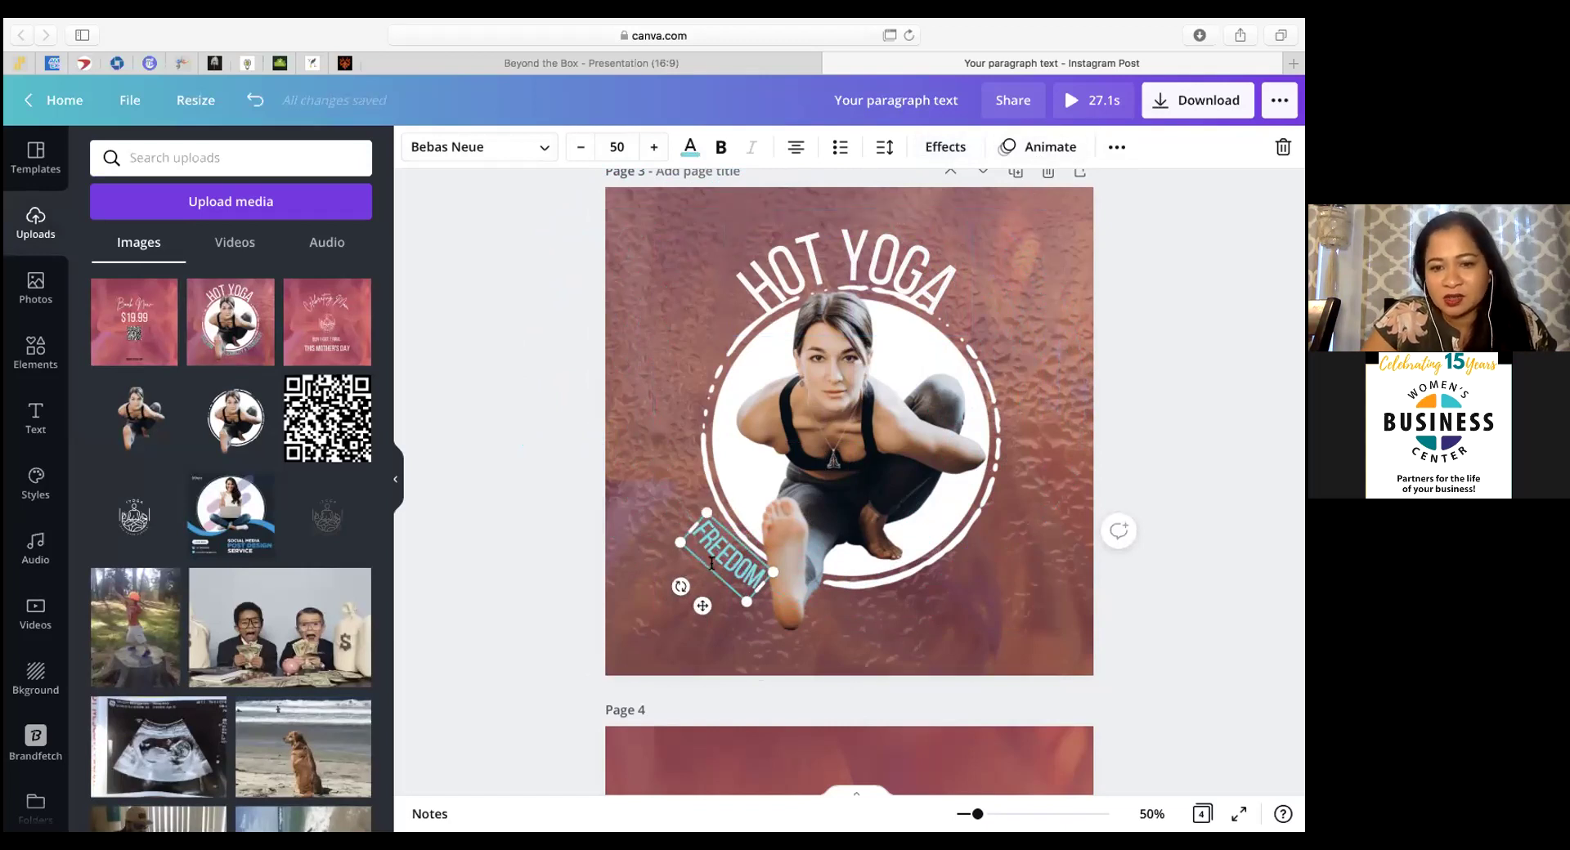
pyautogui.moveTo(721, 555); pyautogui.dragTo(678, 581)
# Step: Lock the curved FREEDOM text in place and deselect it
pyautogui.click(1117, 147)
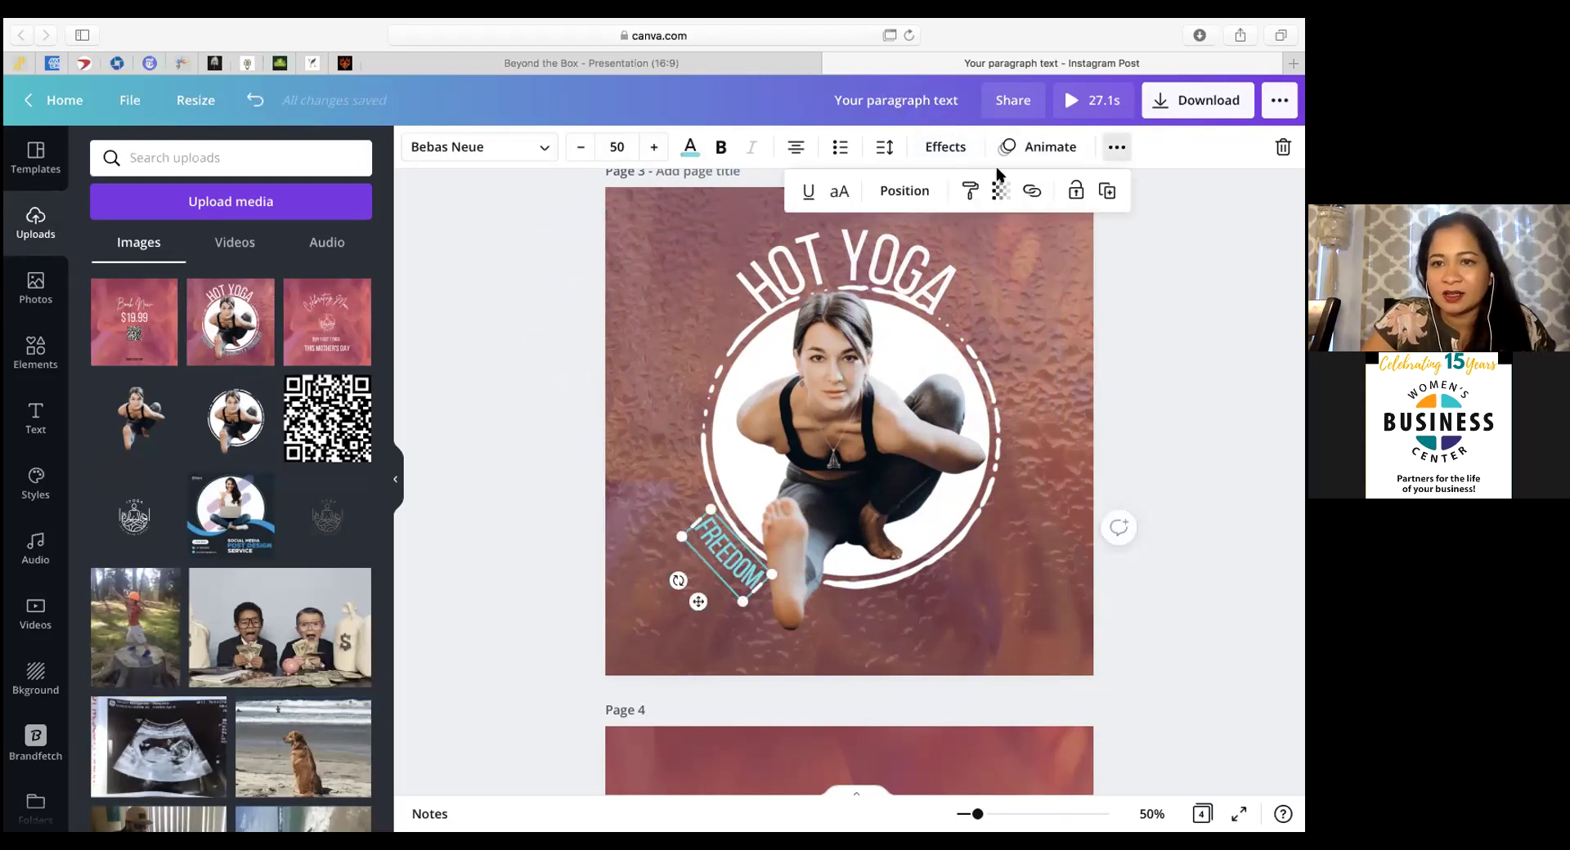
pyautogui.click(1076, 190)
pyautogui.click(944, 631)
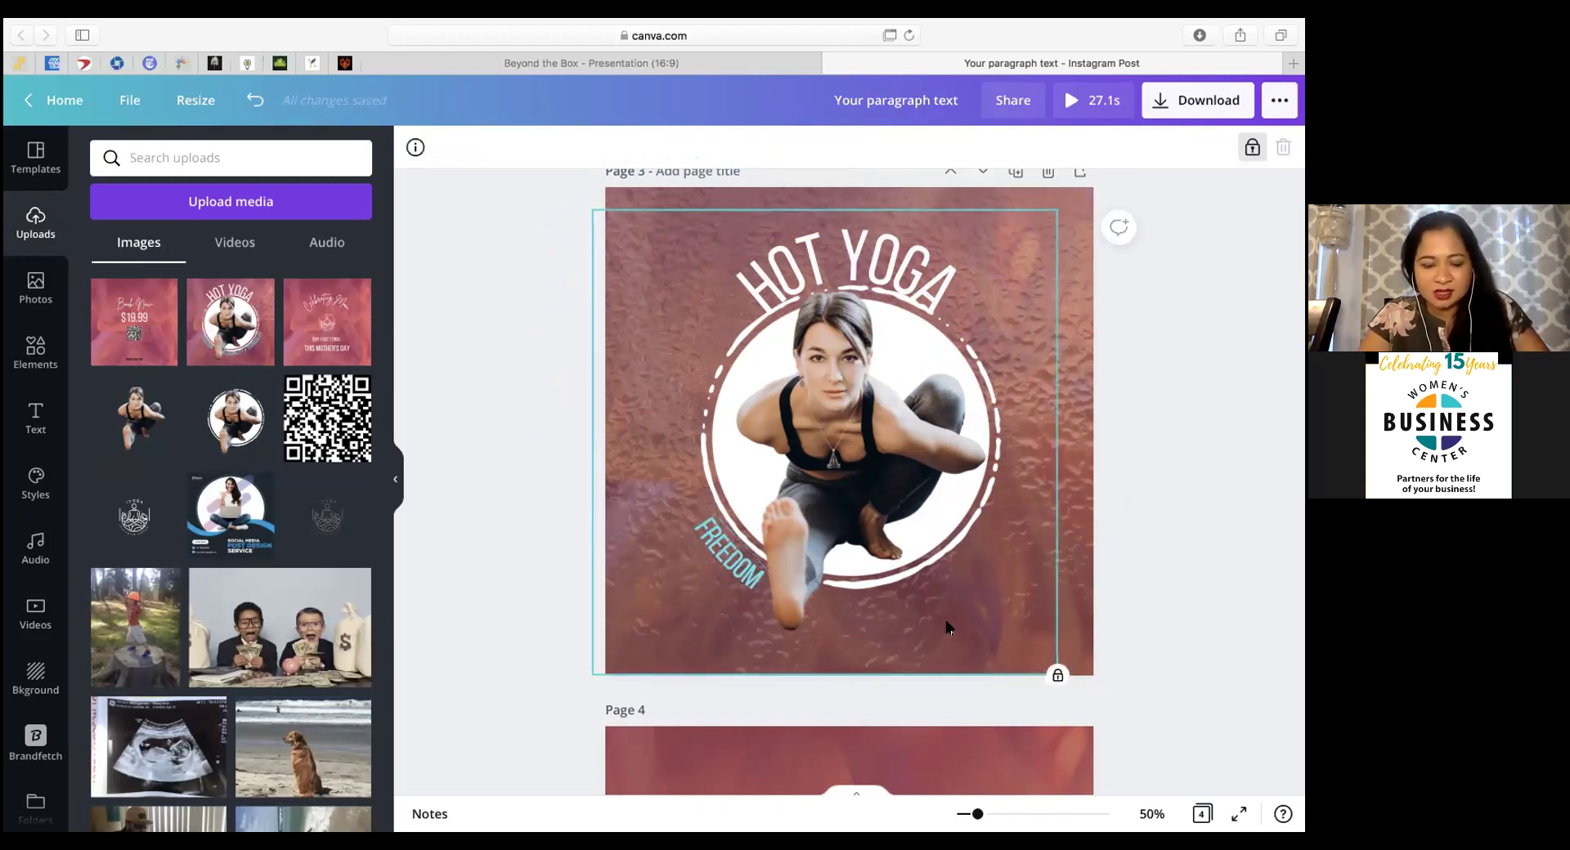
# Step: Add another text box on page 3 reading FLEXIBILITY & TRANQUILITY
pyautogui.click(850, 421)
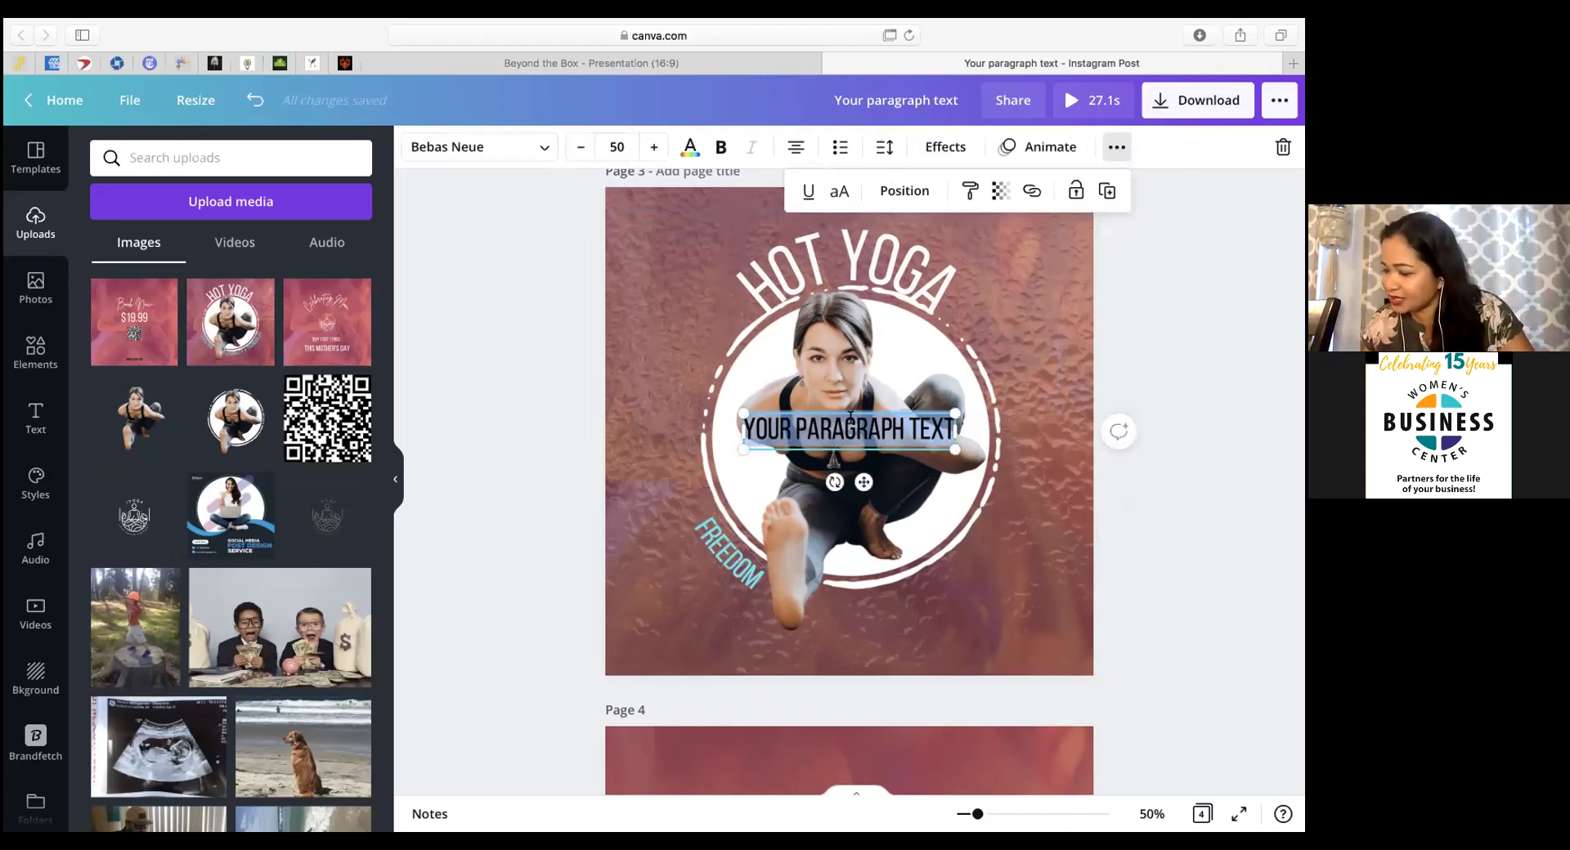
pyautogui.write('FLE')
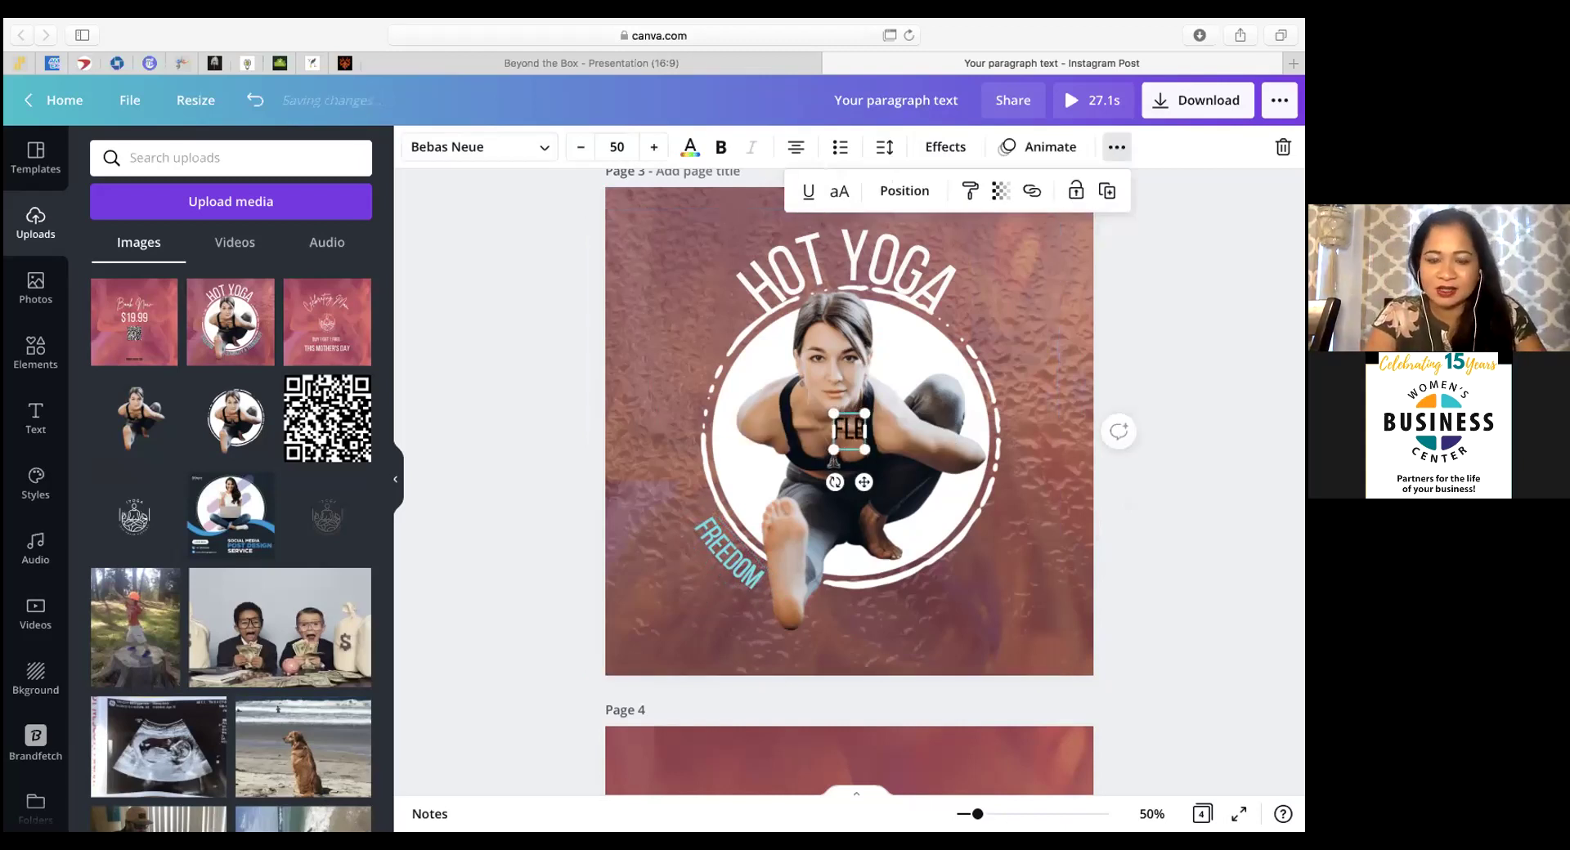
pyautogui.write('XIBILI')
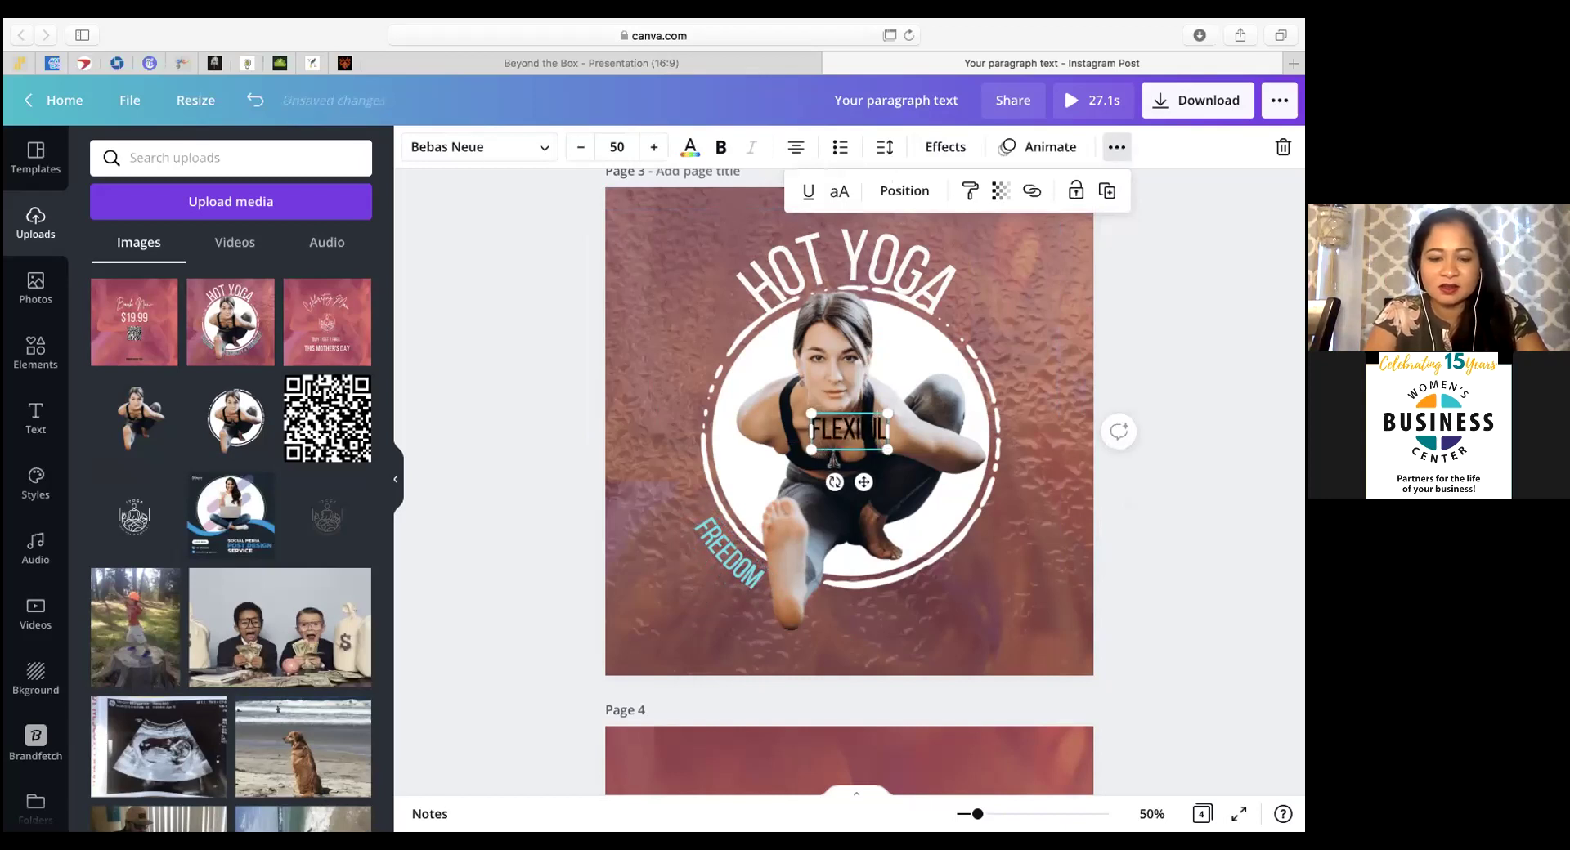
pyautogui.write('TY & T')
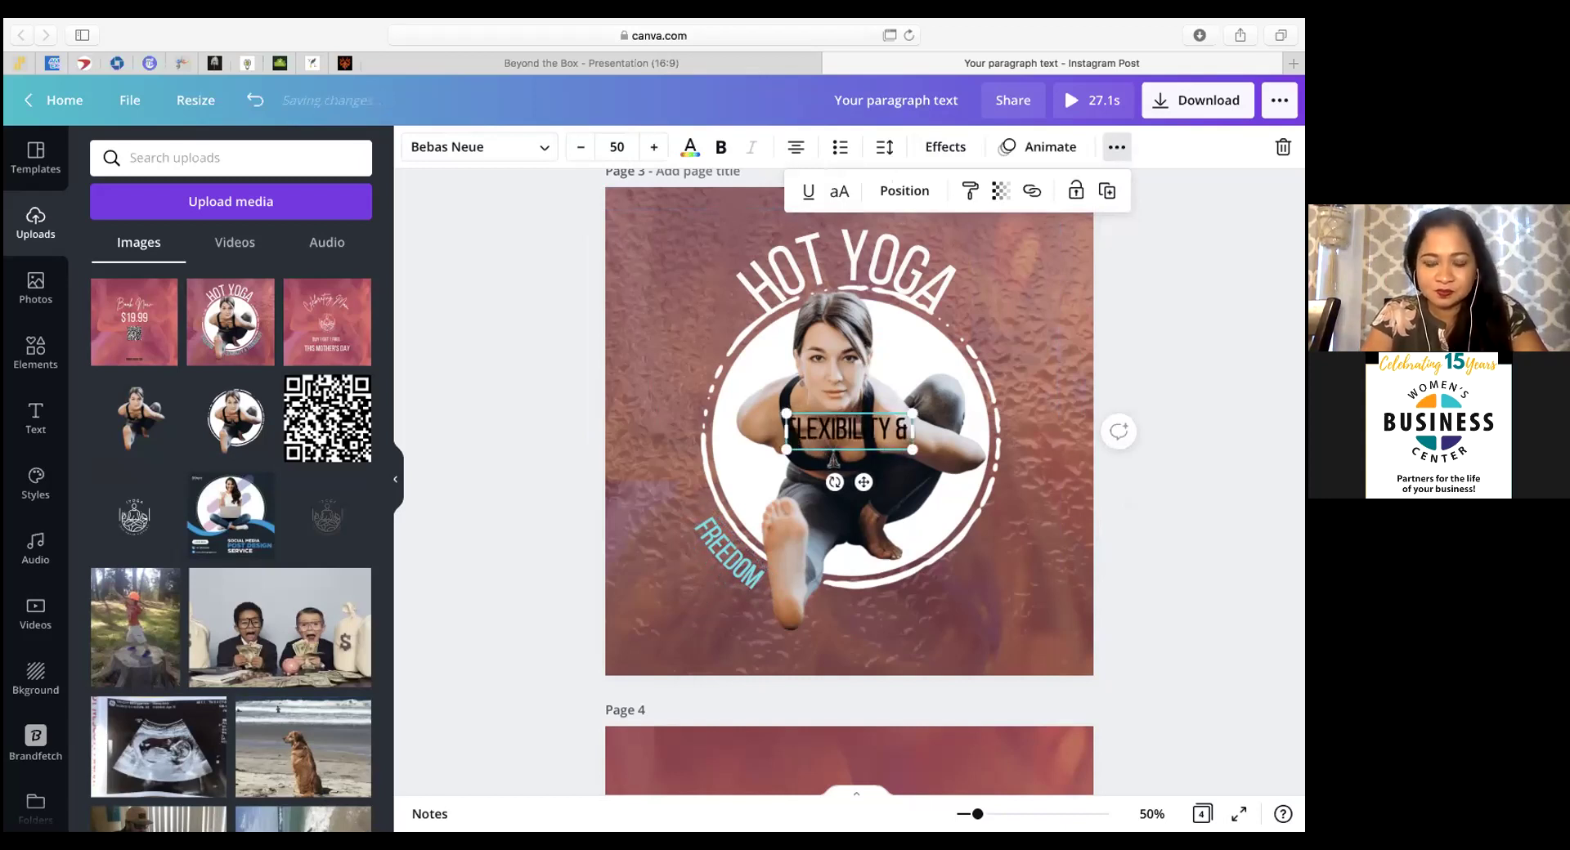
pyautogui.write('RANQU')
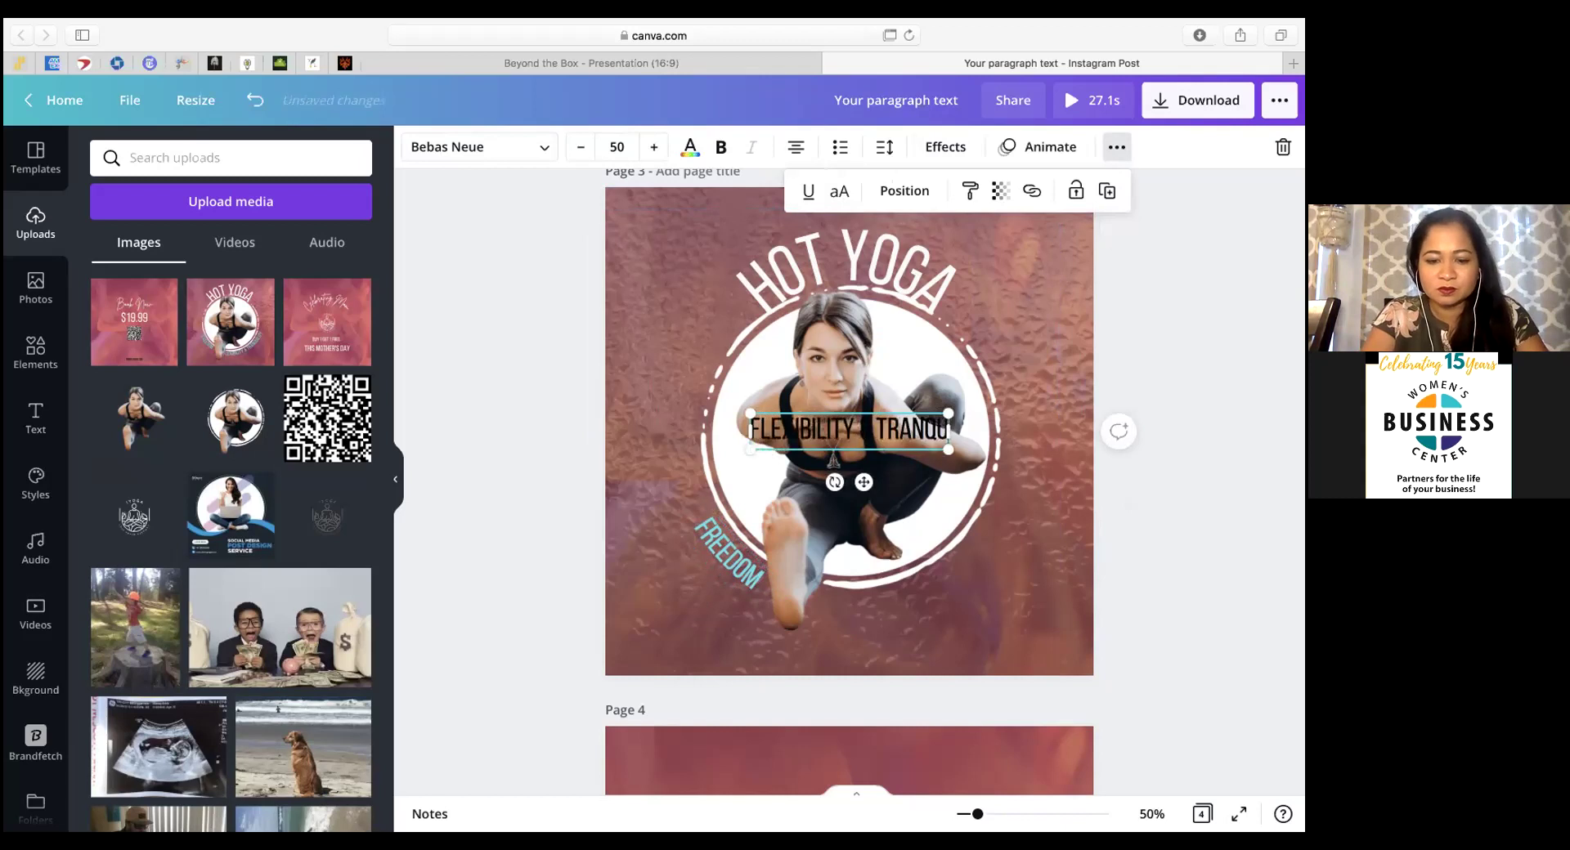
pyautogui.write('ILITY')
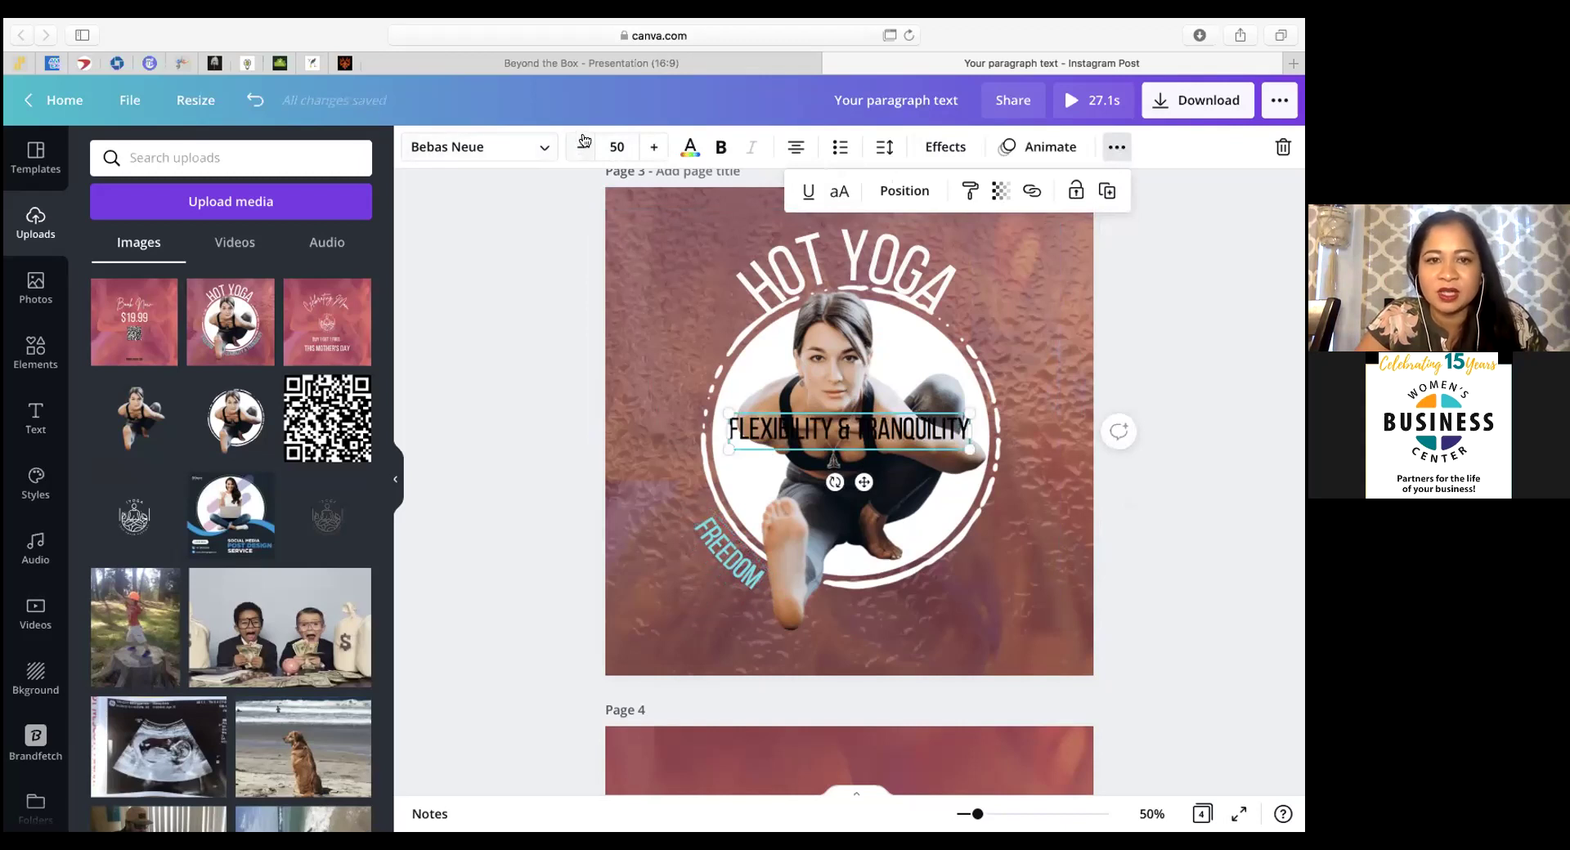
# Step: Colour FLEXIBILITY & TRANQUILITY with the light aqua default colour and move it to the circle's lower right
pyautogui.click(690, 147)
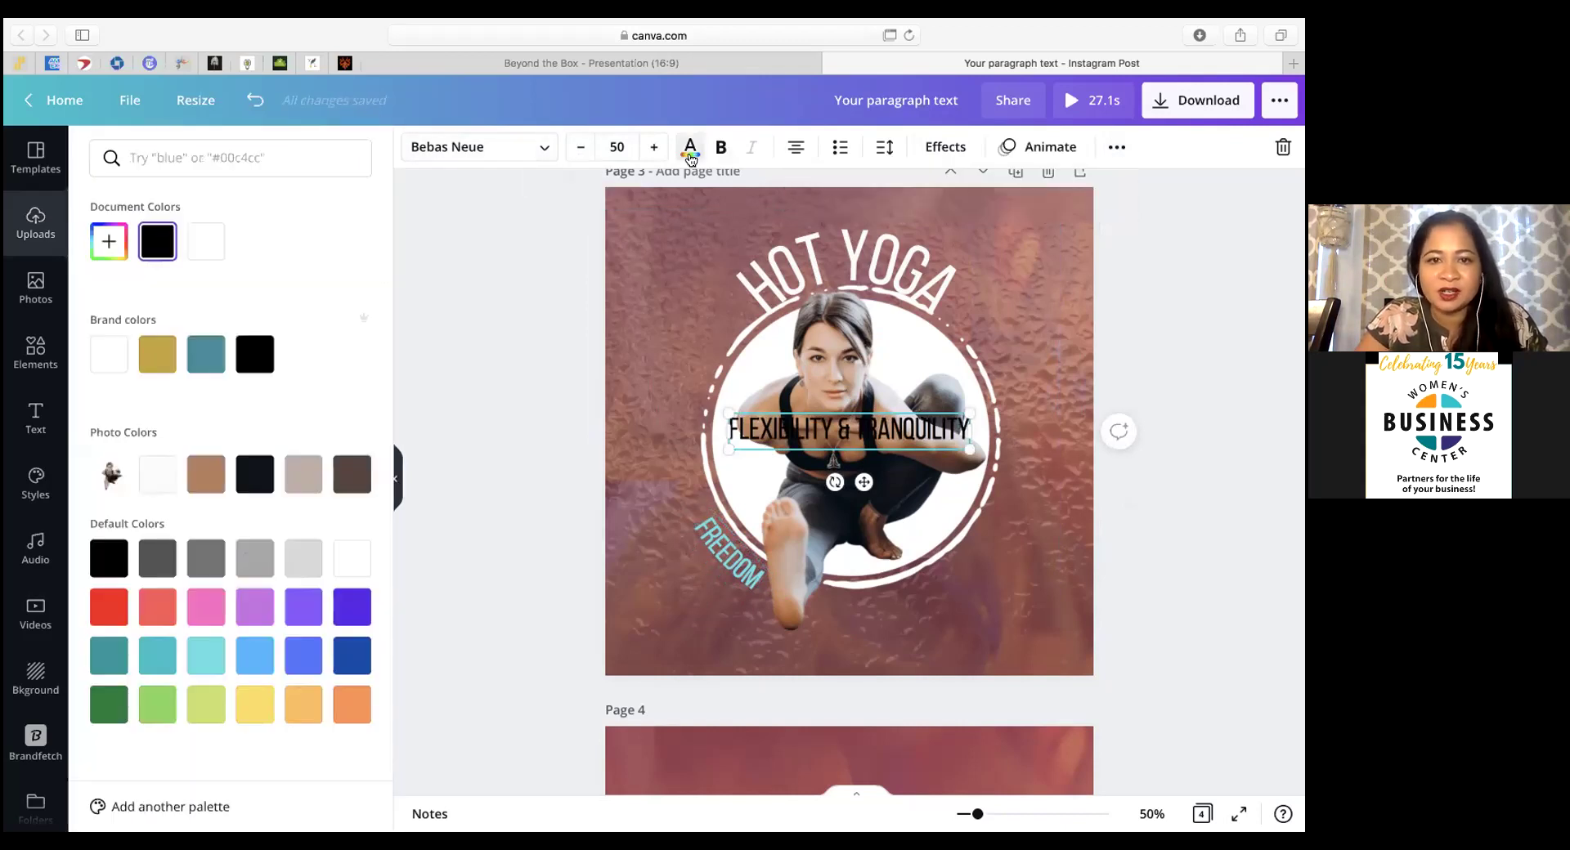
pyautogui.click(204, 655)
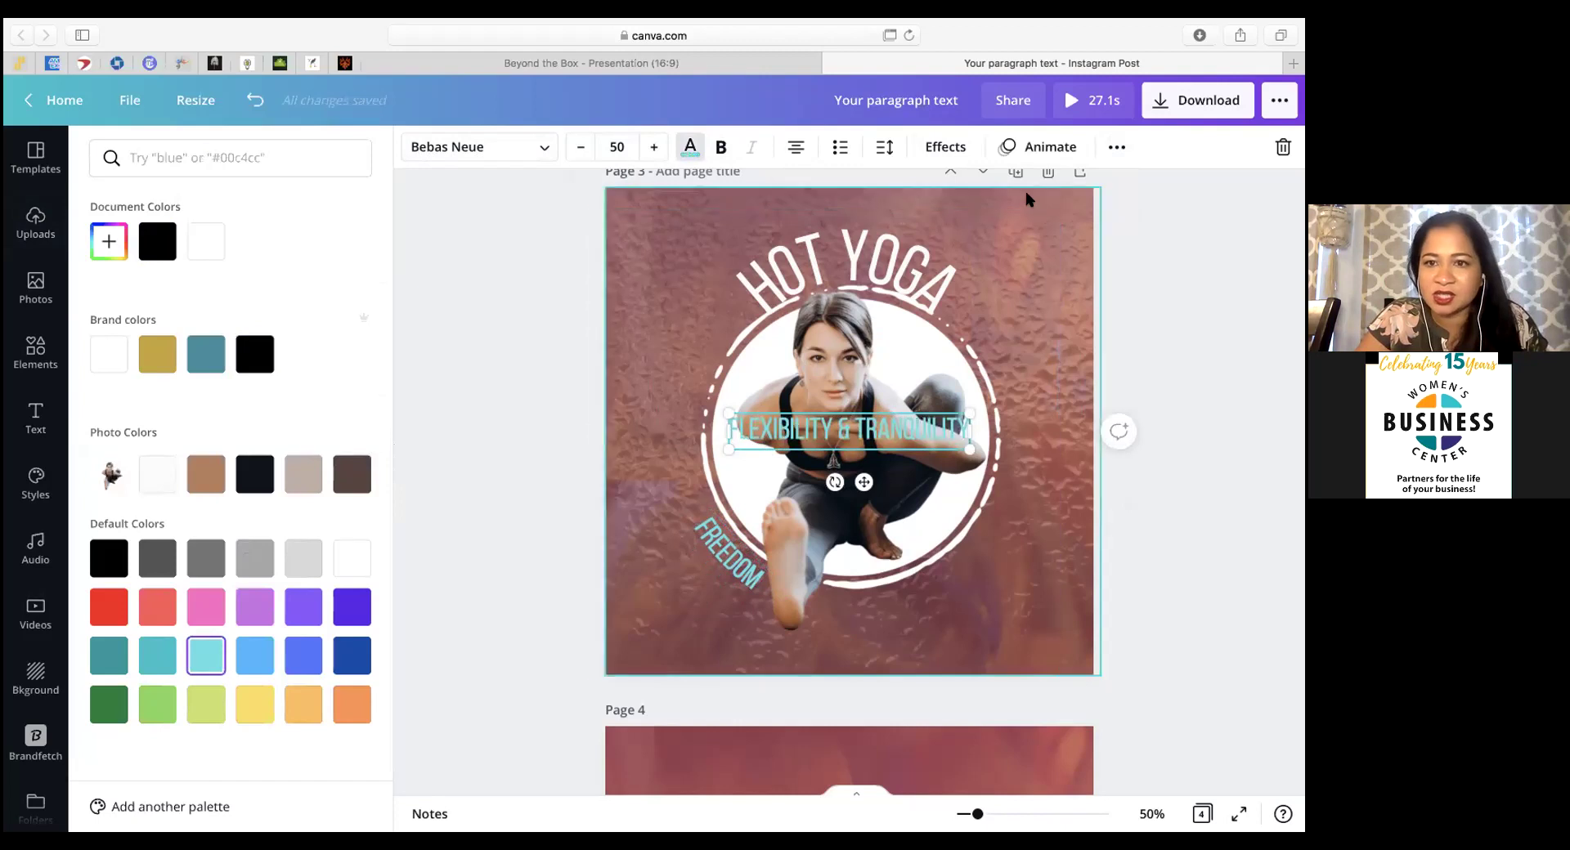
pyautogui.moveTo(863, 482); pyautogui.dragTo(934, 647)
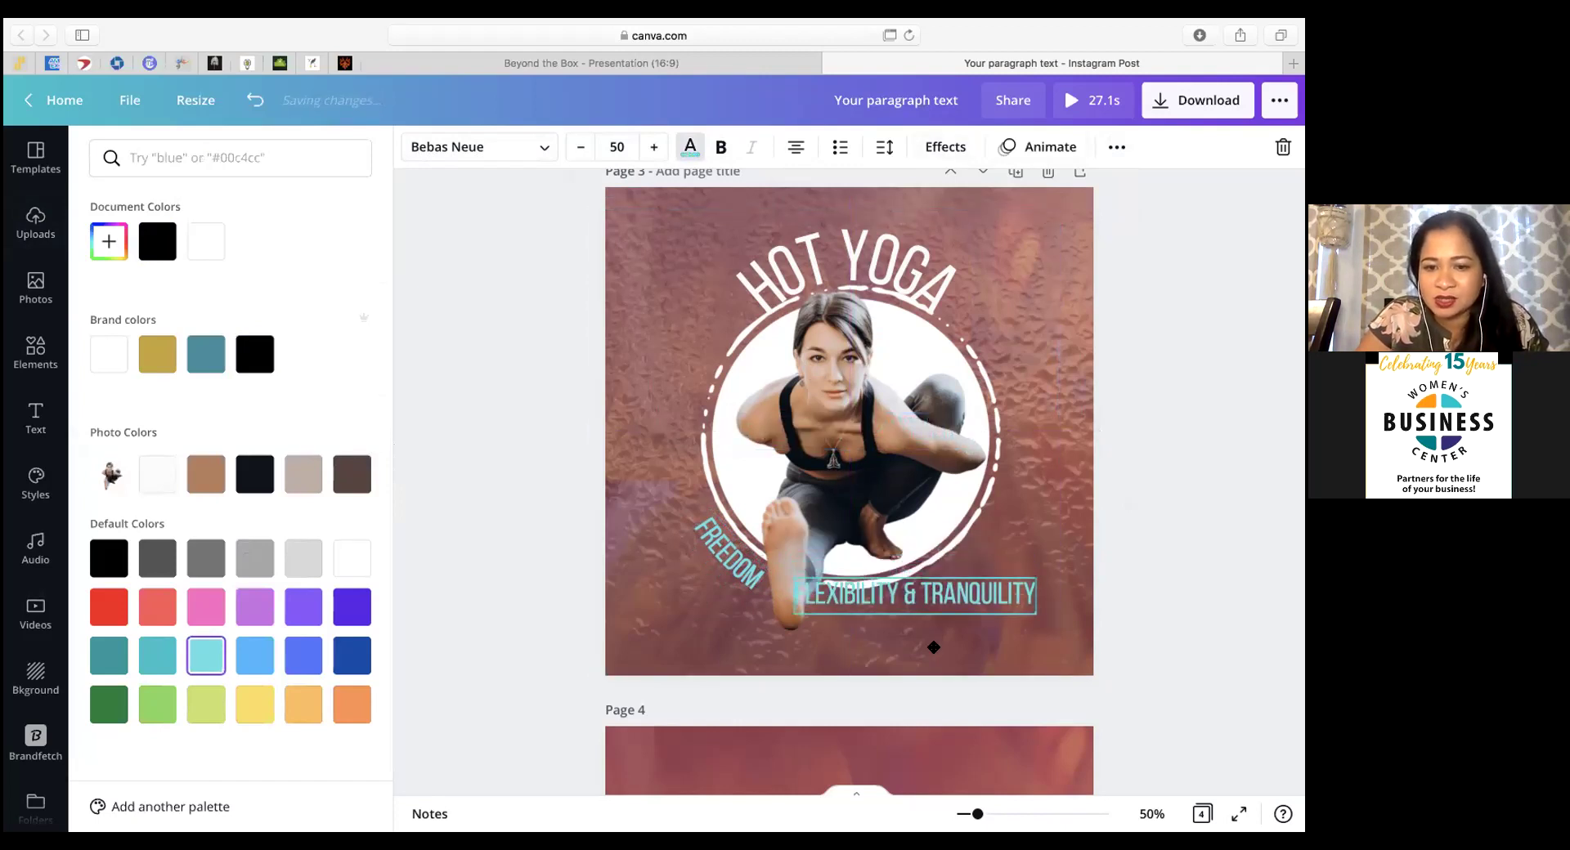
# Step: Apply the Curve shape to the FLEXIBILITY & TRANQUILITY text with a curve value of -50
pyautogui.click(944, 147)
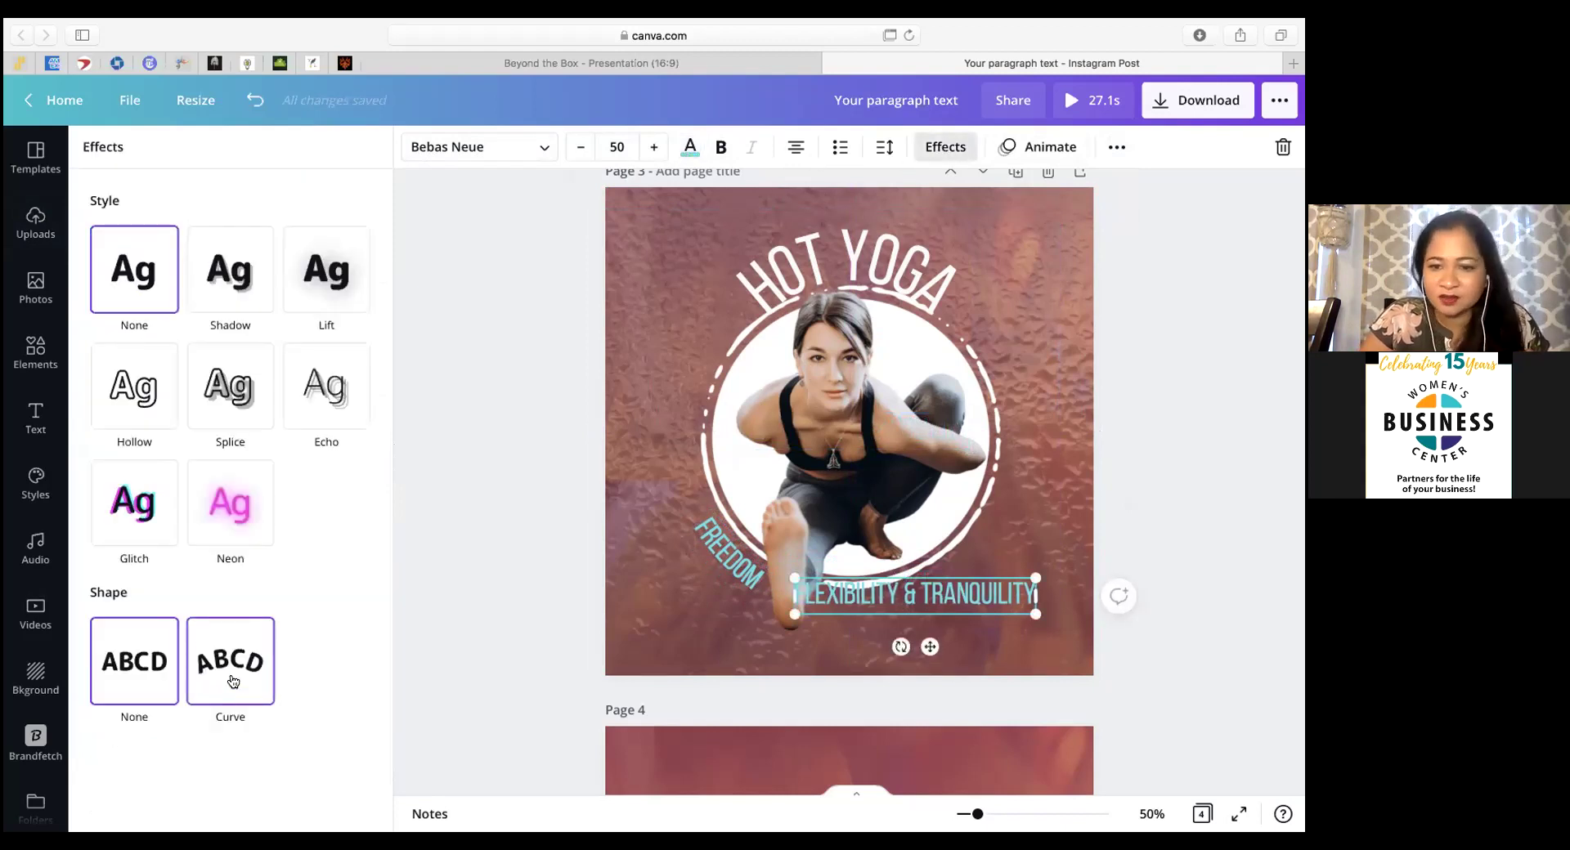
pyautogui.click(213, 692)
pyautogui.moveTo(350, 774); pyautogui.dragTo(157, 755)
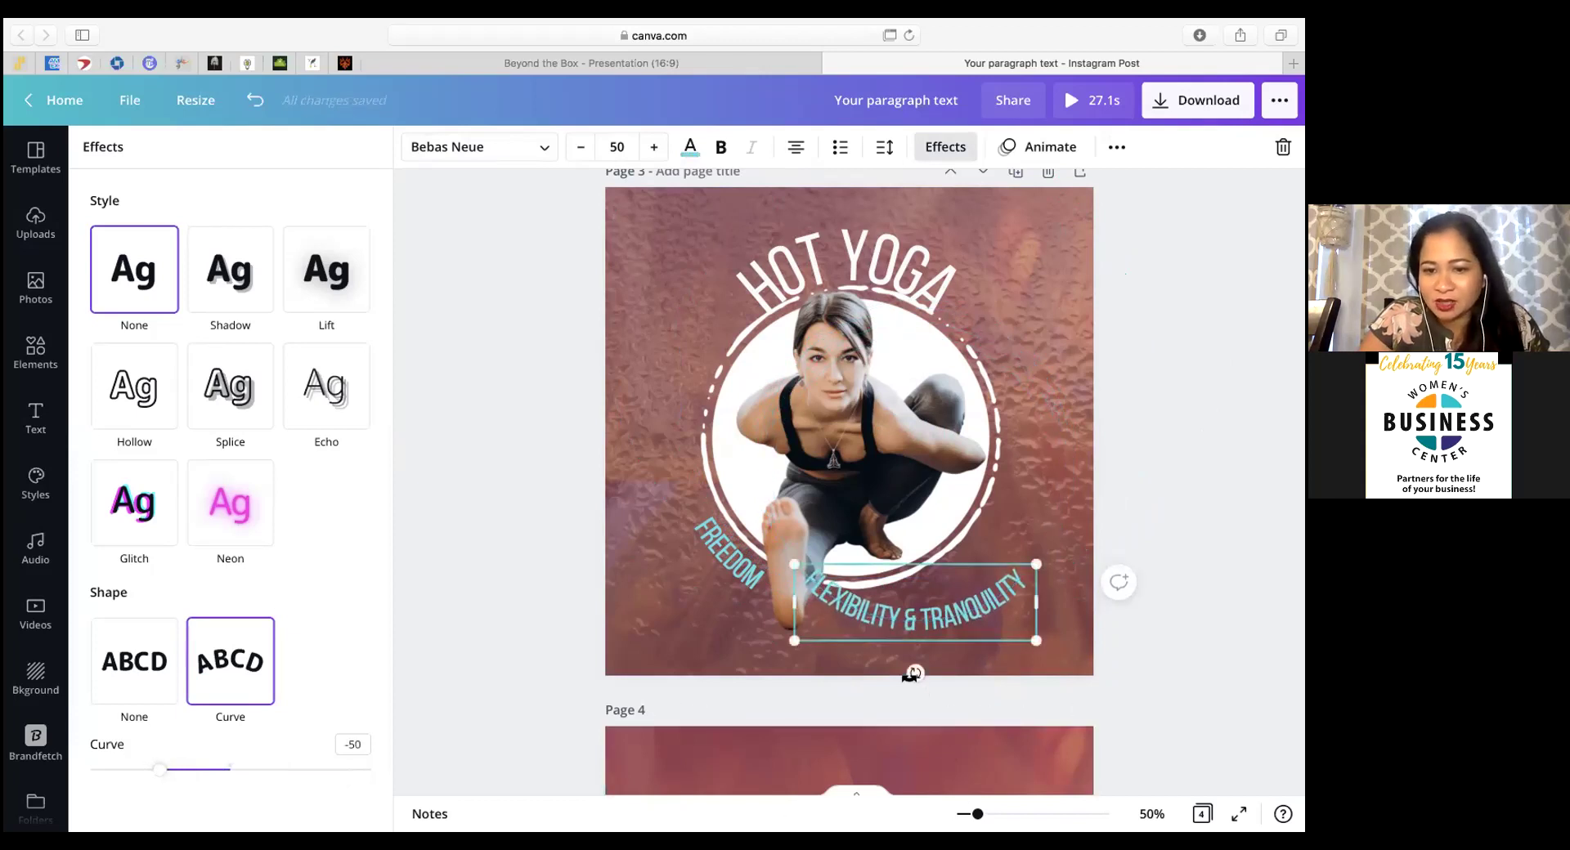
# Step: Rotate and position the curved FLEXIBILITY & TRANQUILITY text so it follows the circle's lower-right outer edge
pyautogui.moveTo(915, 672); pyautogui.dragTo(926, 601)
pyautogui.click(1014, 412)
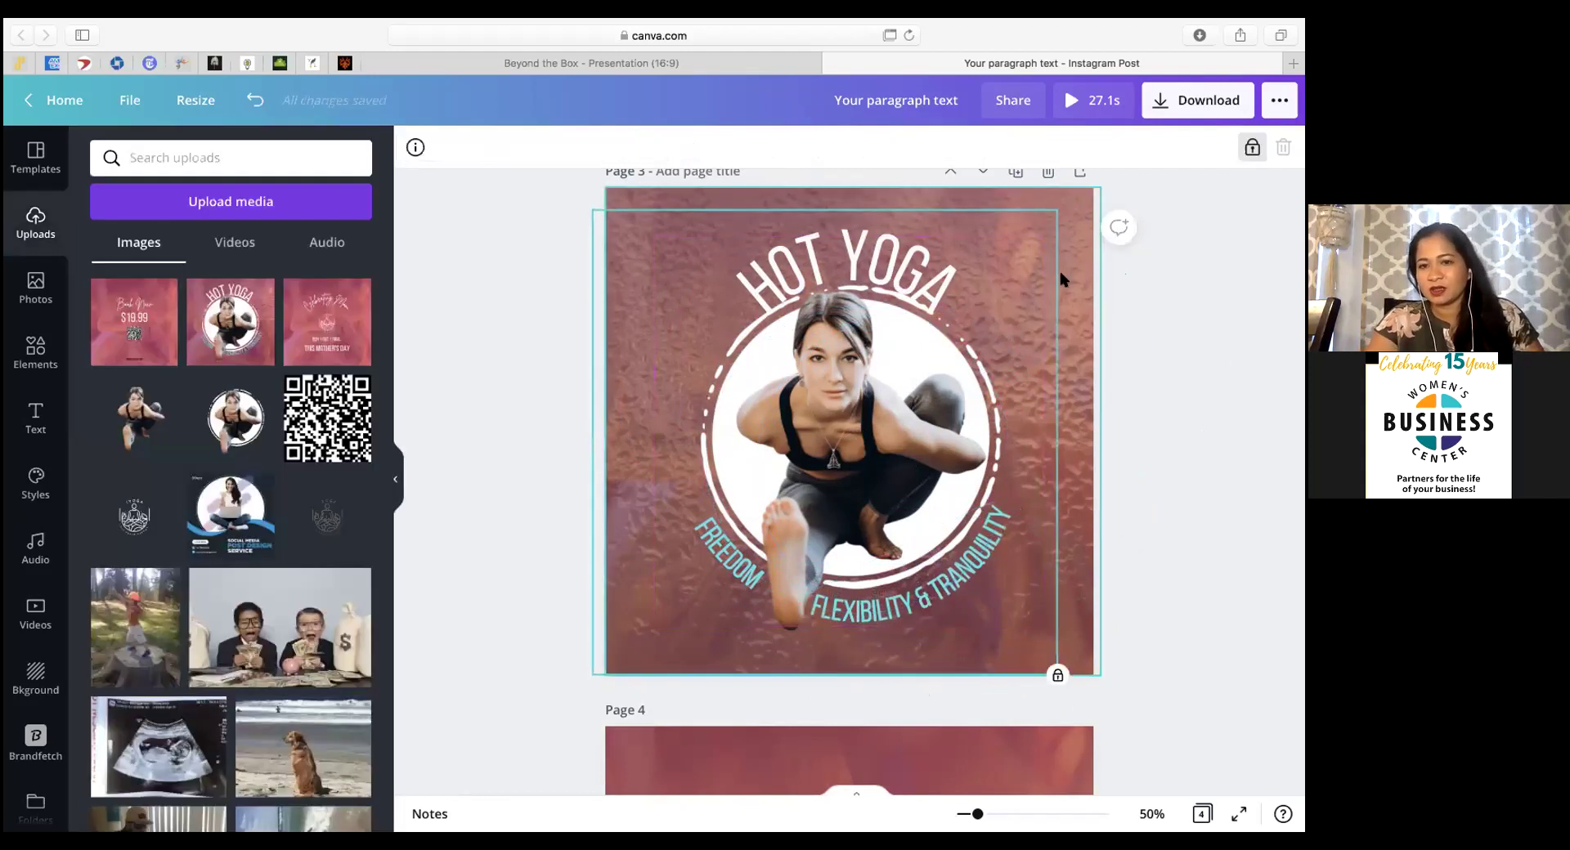
pyautogui.click(917, 583)
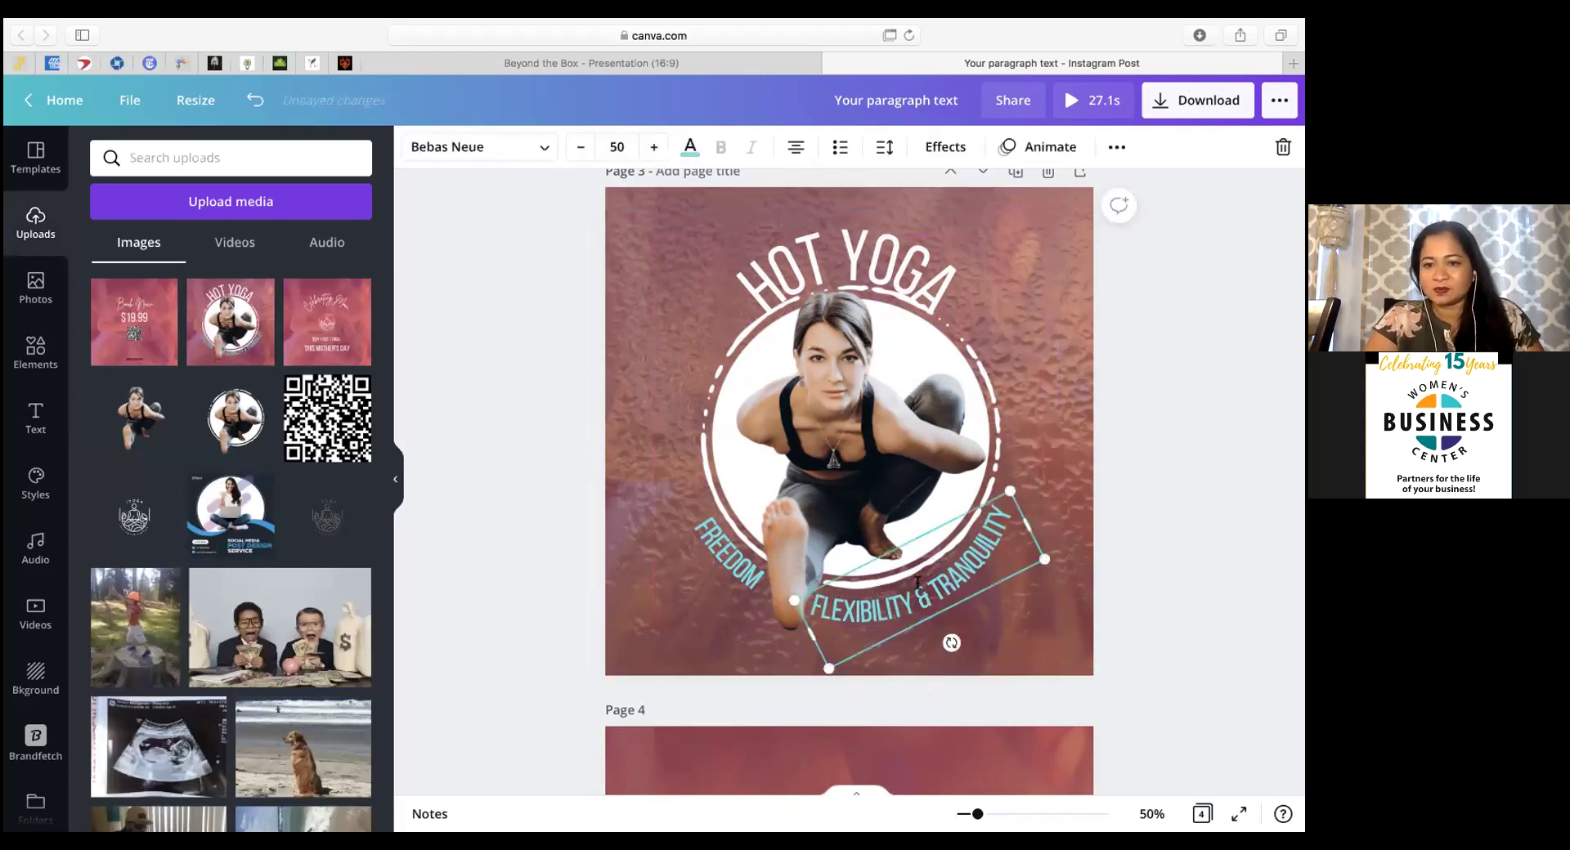
# Step: Lock the curved FLEXIBILITY & TRANQUILITY text on page 3
pyautogui.click(1116, 149)
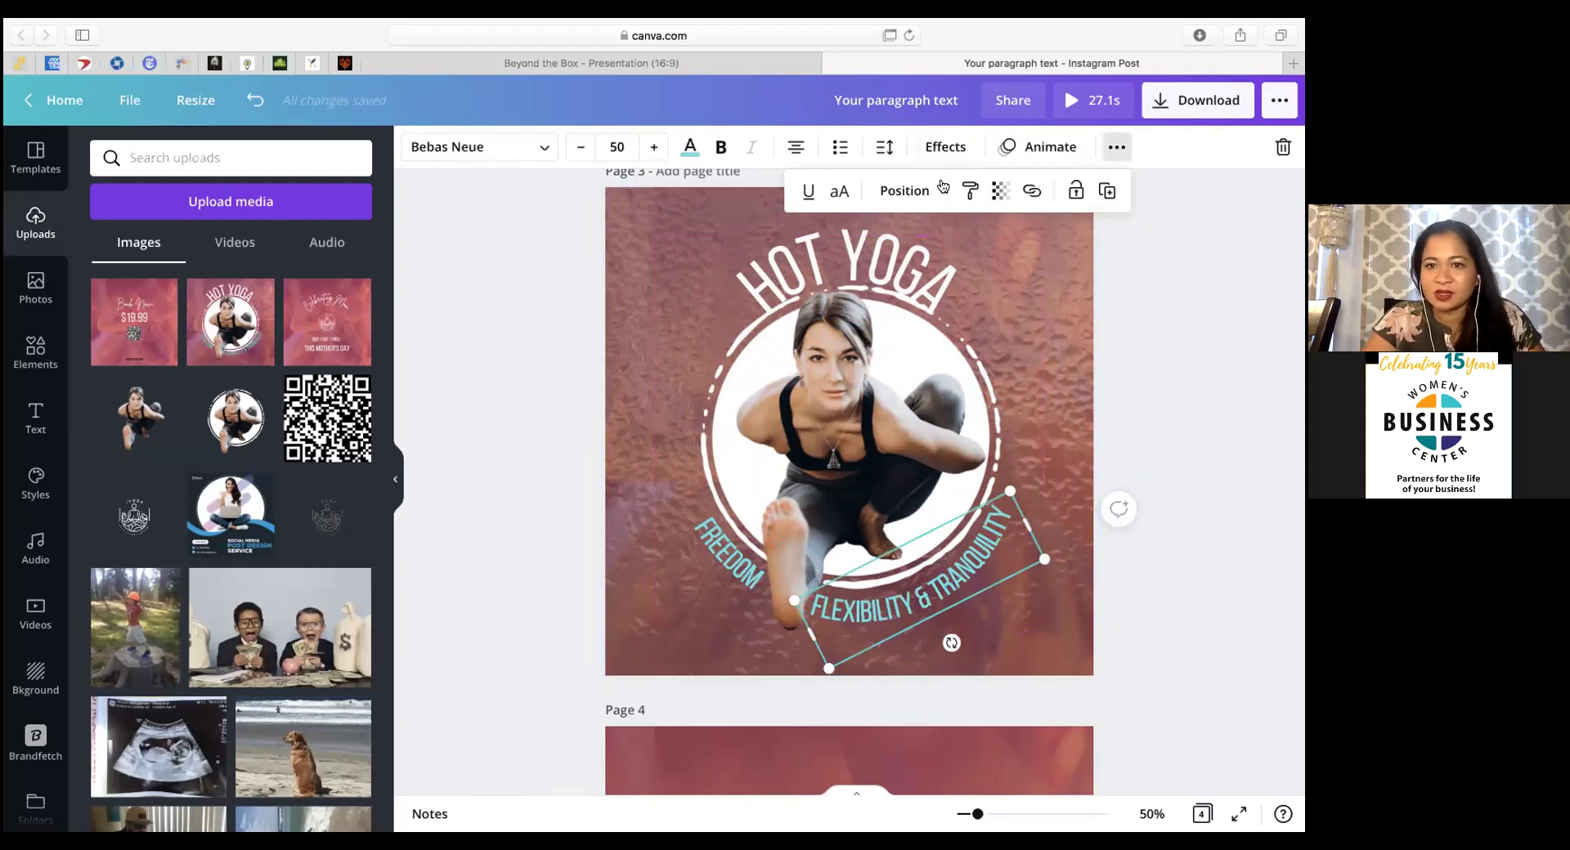
pyautogui.click(1075, 193)
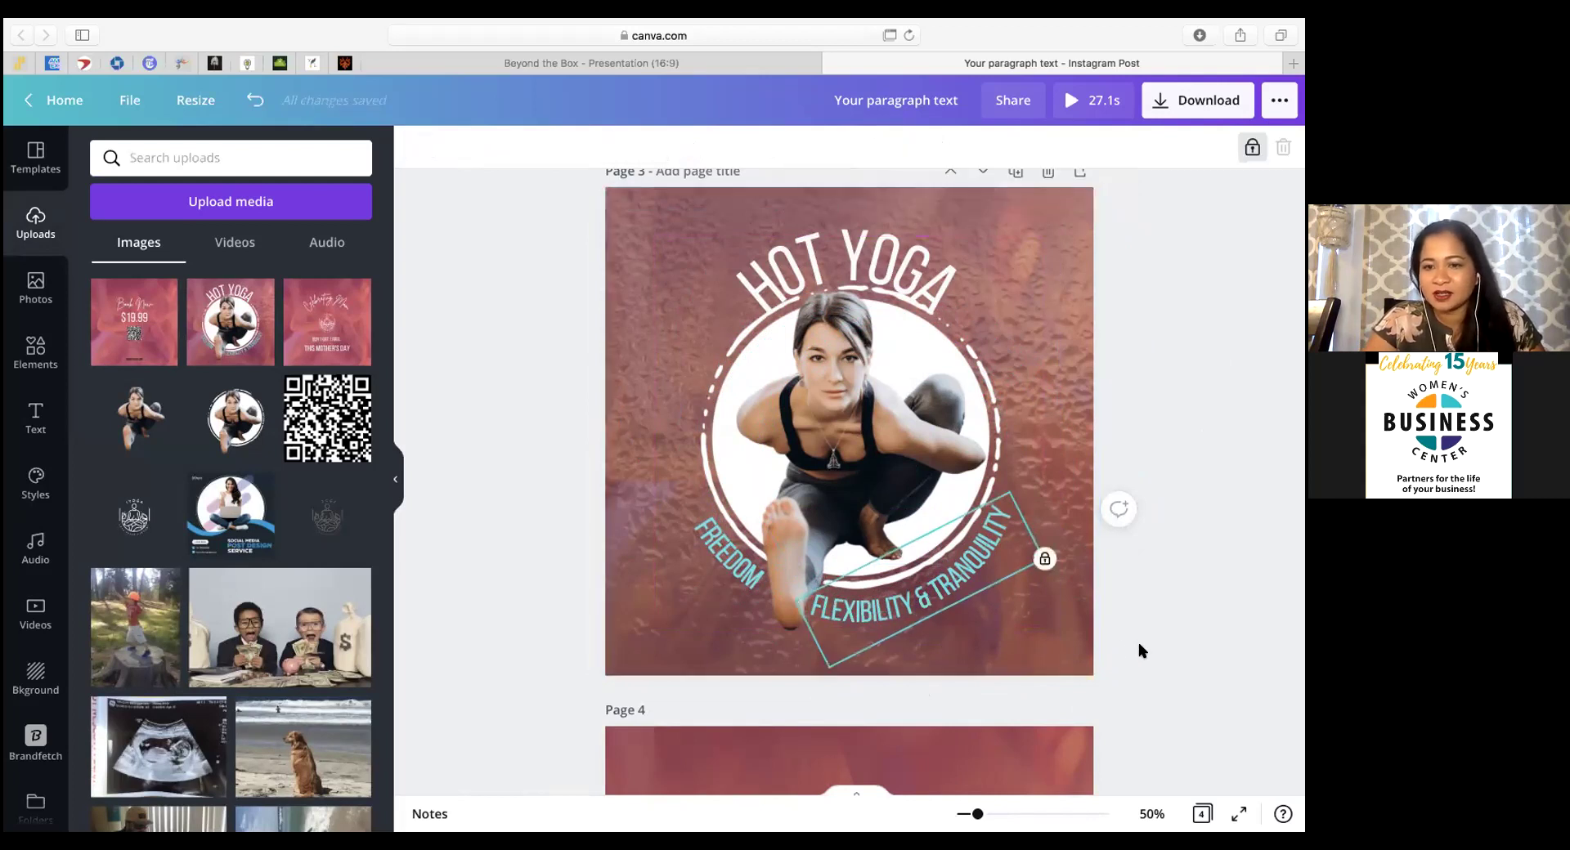
# Step: Replace the HOT YOGA reference picture on page 1 with the uploaded Book Now $19.99 picture
pyautogui.scroll(-6, 1142, 650)
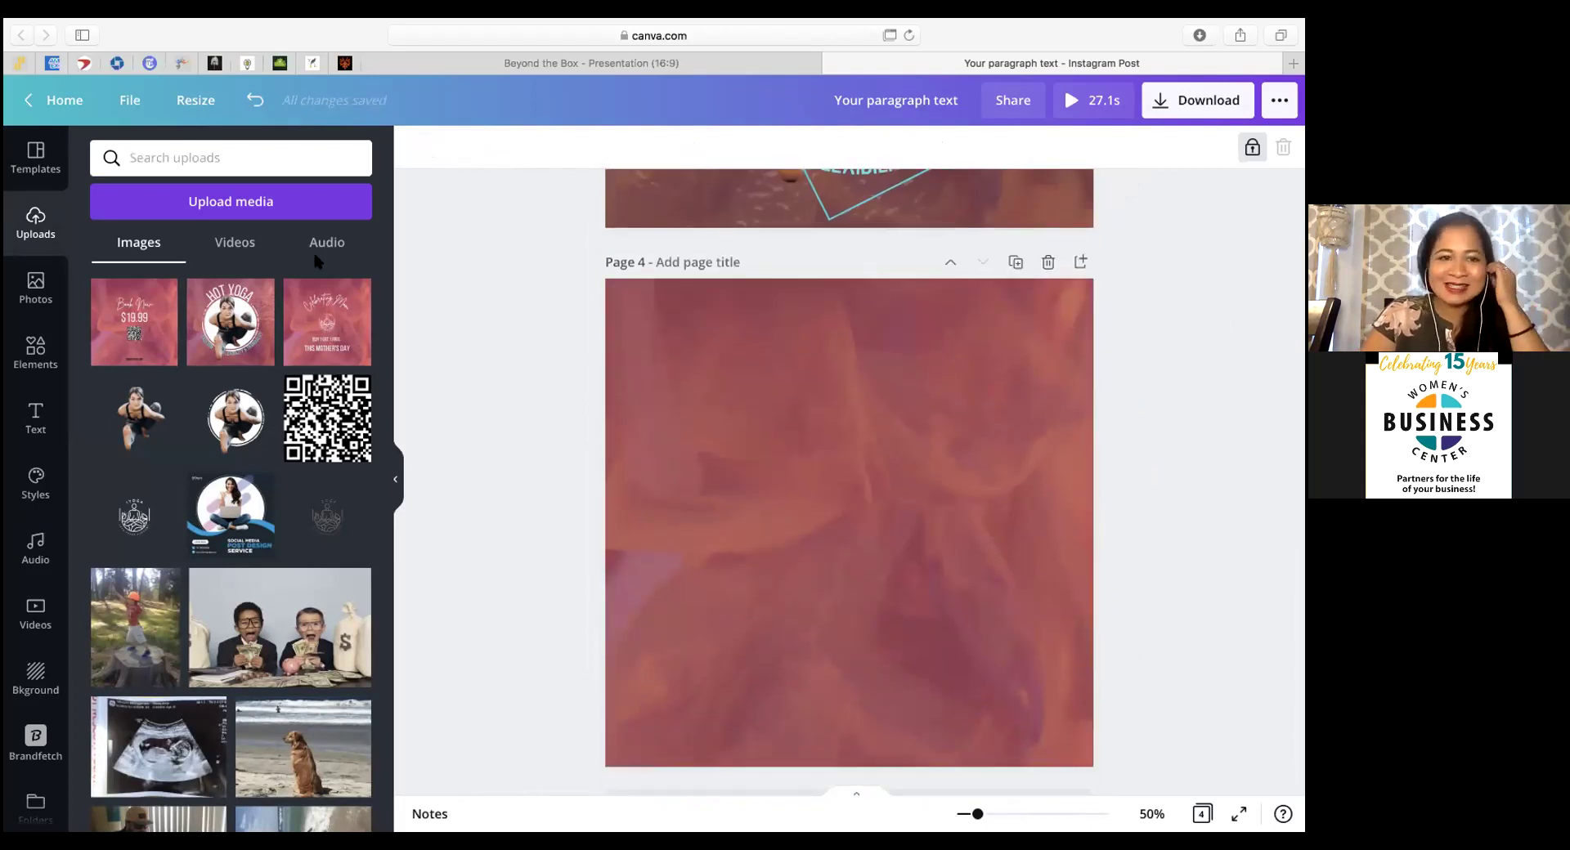
pyautogui.scroll(15, 687, 256)
pyautogui.click(706, 319)
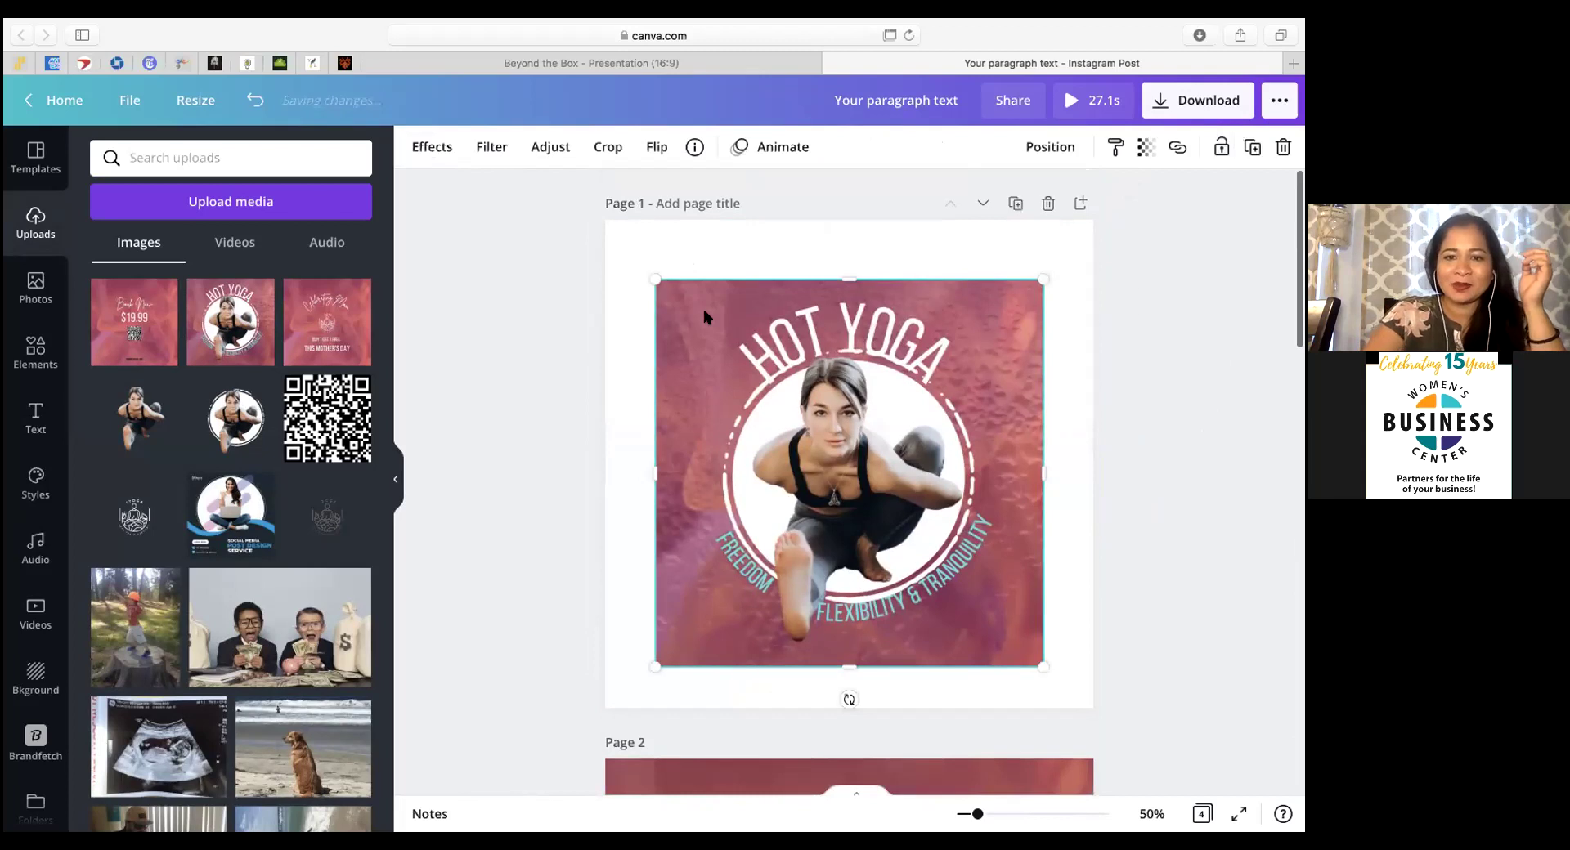
pyautogui.press('Delete')
pyautogui.click(209, 336)
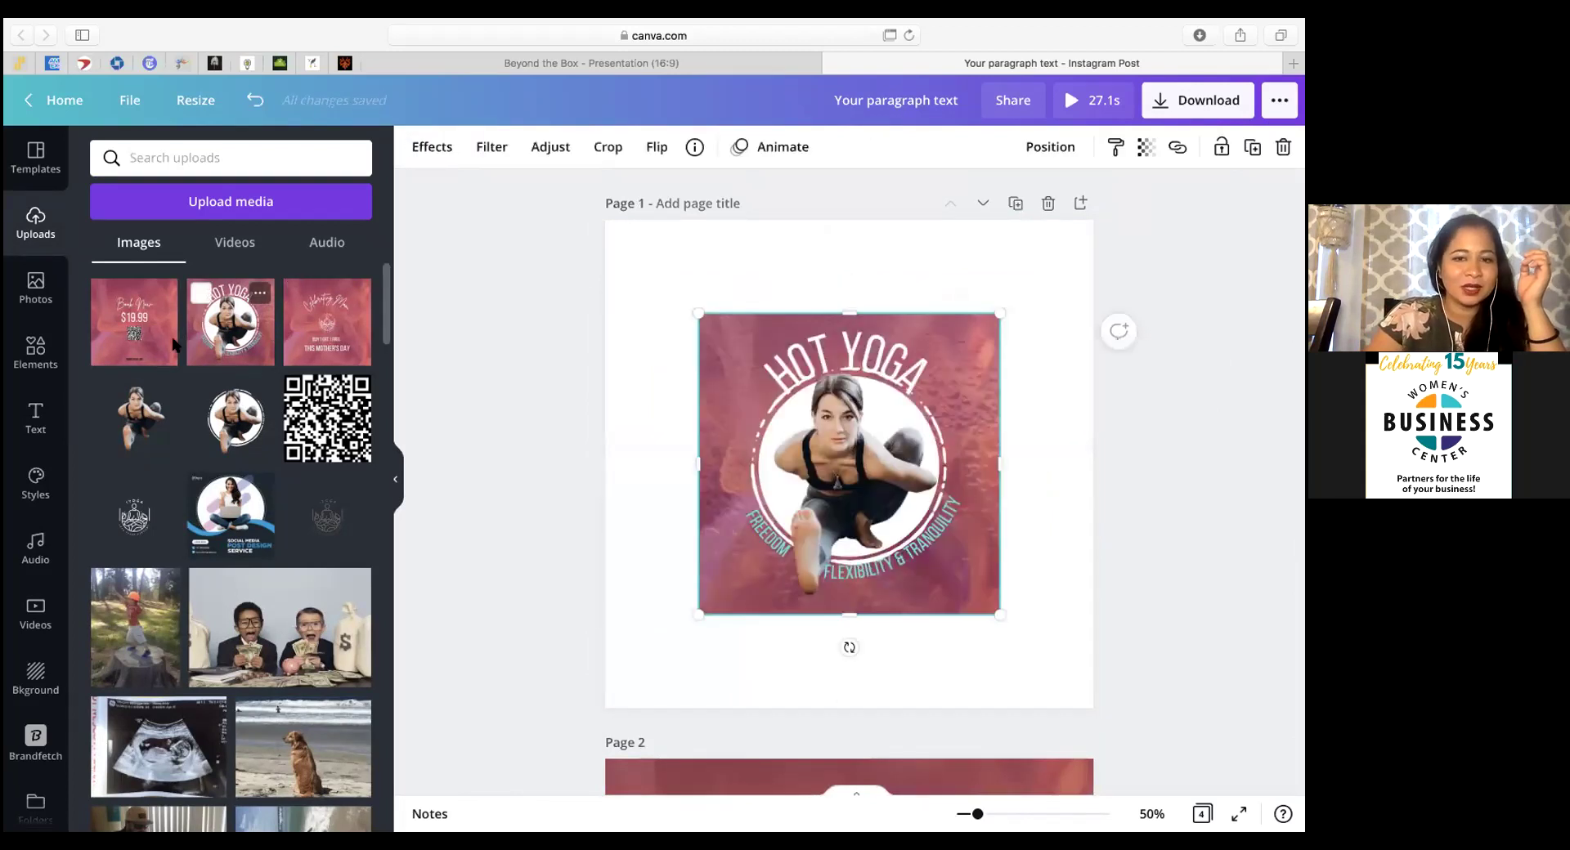
pyautogui.press('Delete')
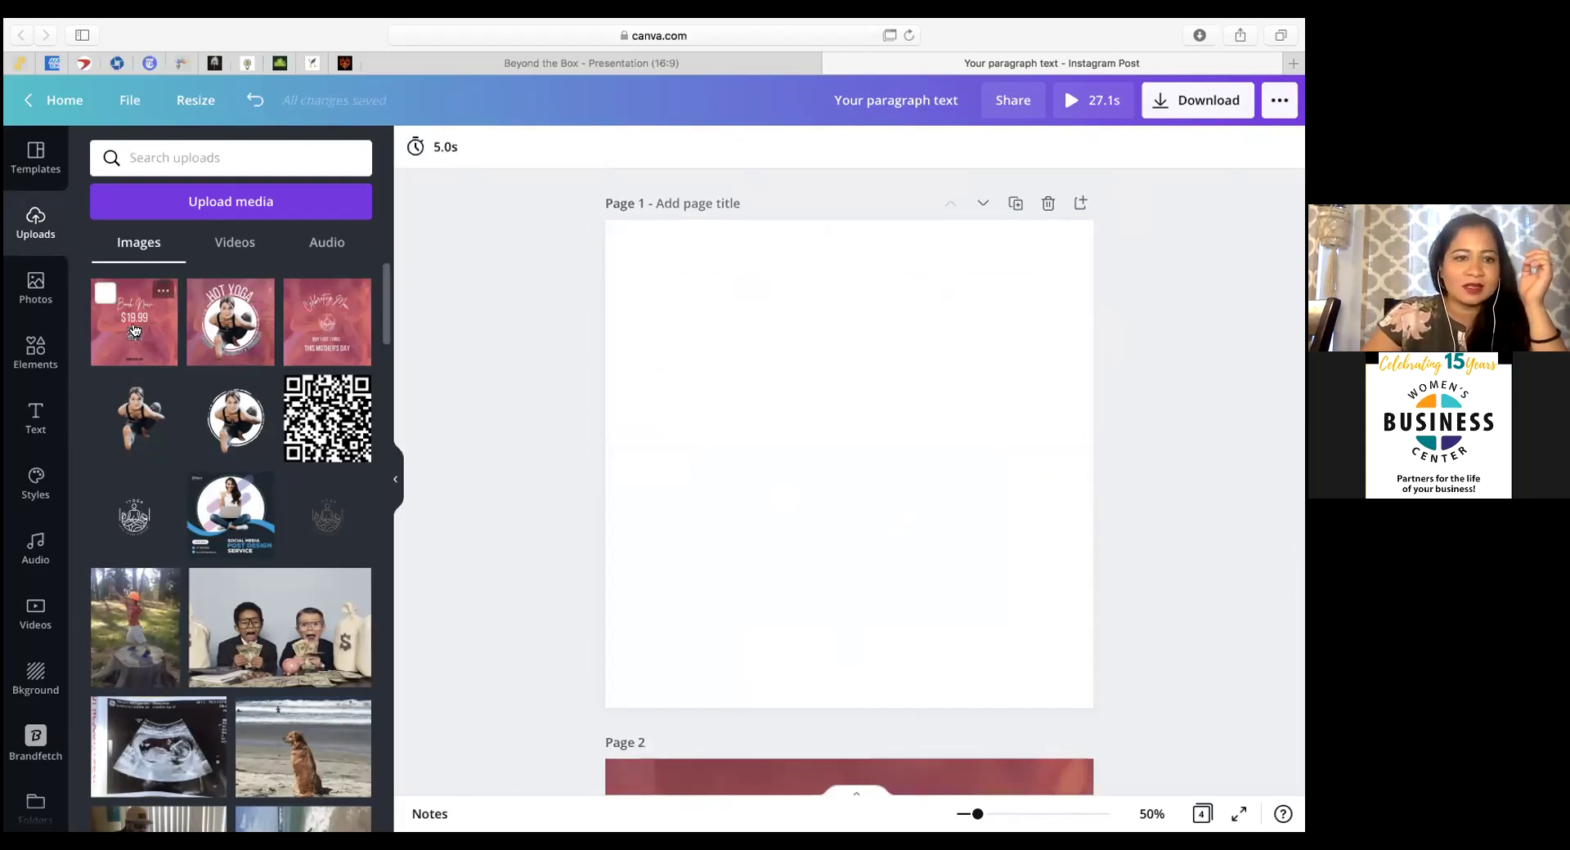
pyautogui.click(135, 330)
# Step: Add a text box on page 4 reading BOOK NOW with $19.99 on a second line
pyautogui.scroll(-3, 832, 450)
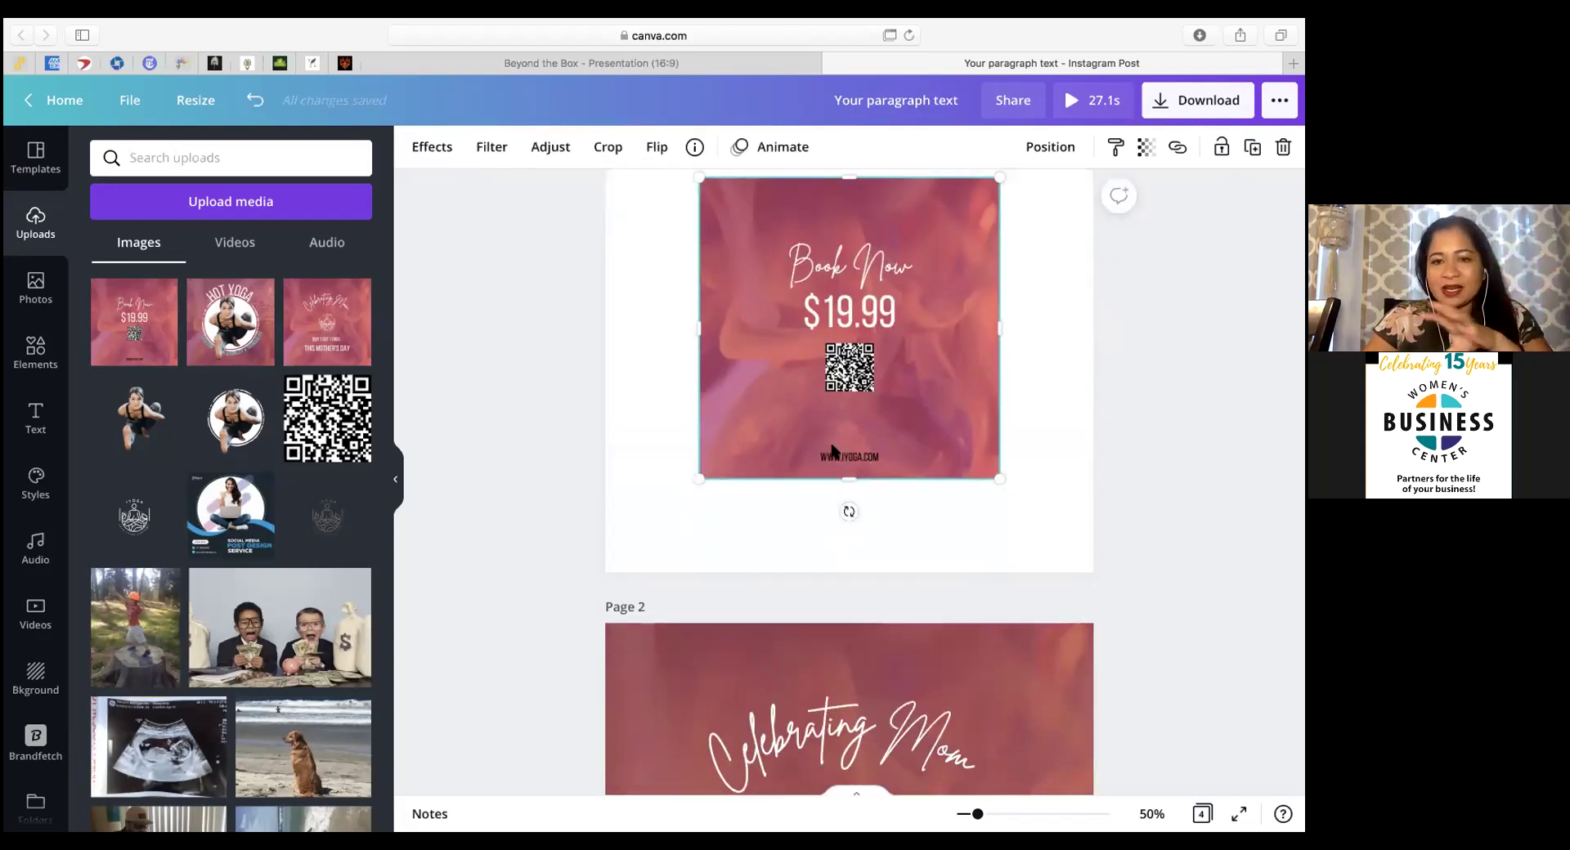
pyautogui.scroll(-2, 833, 455)
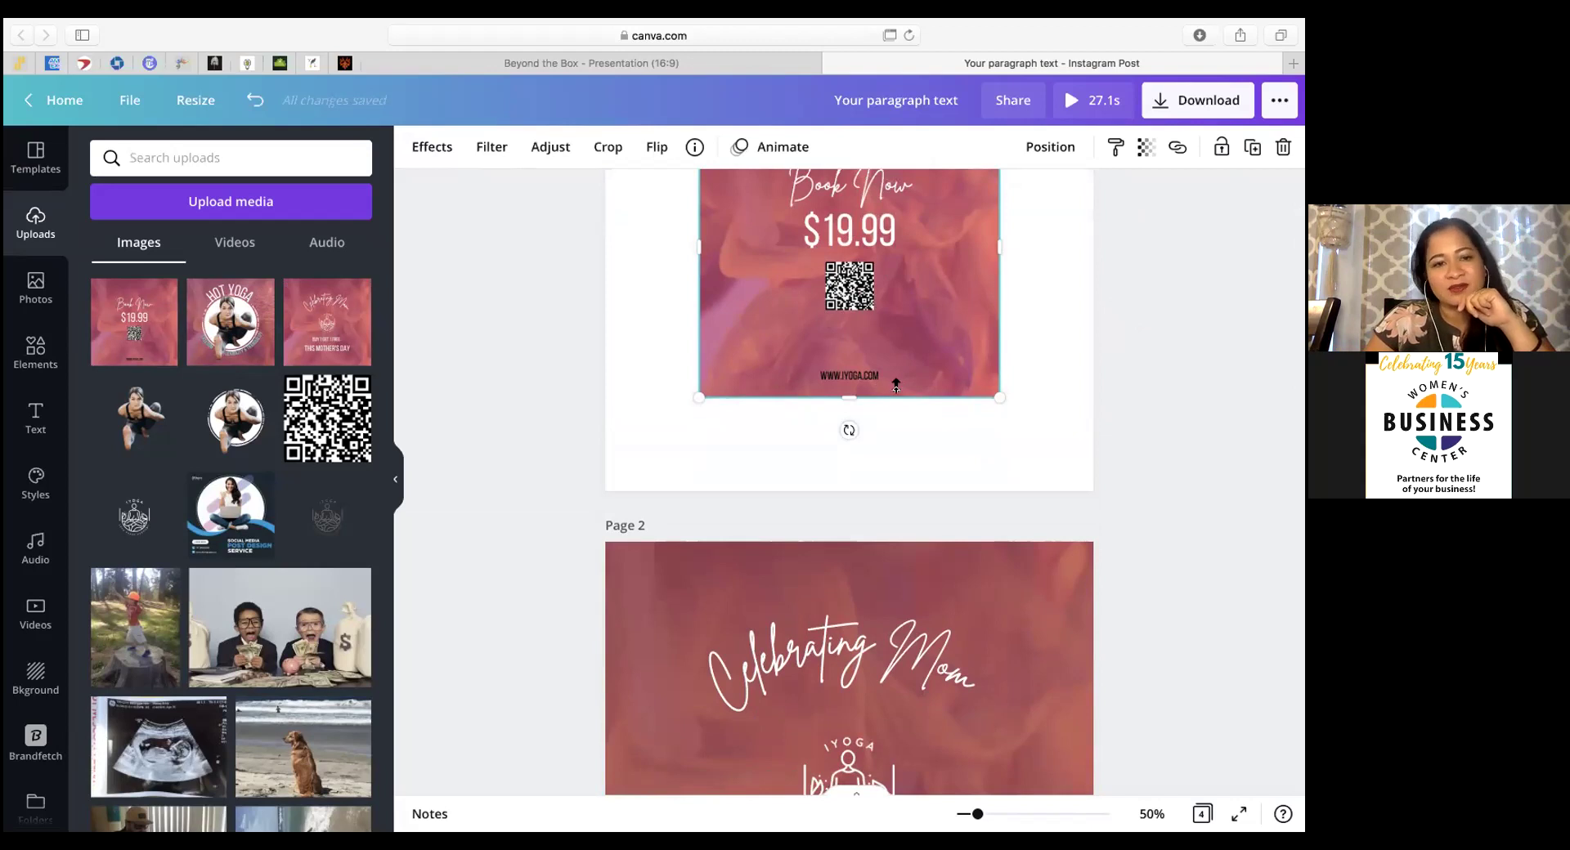
pyautogui.scroll(-3, 895, 384)
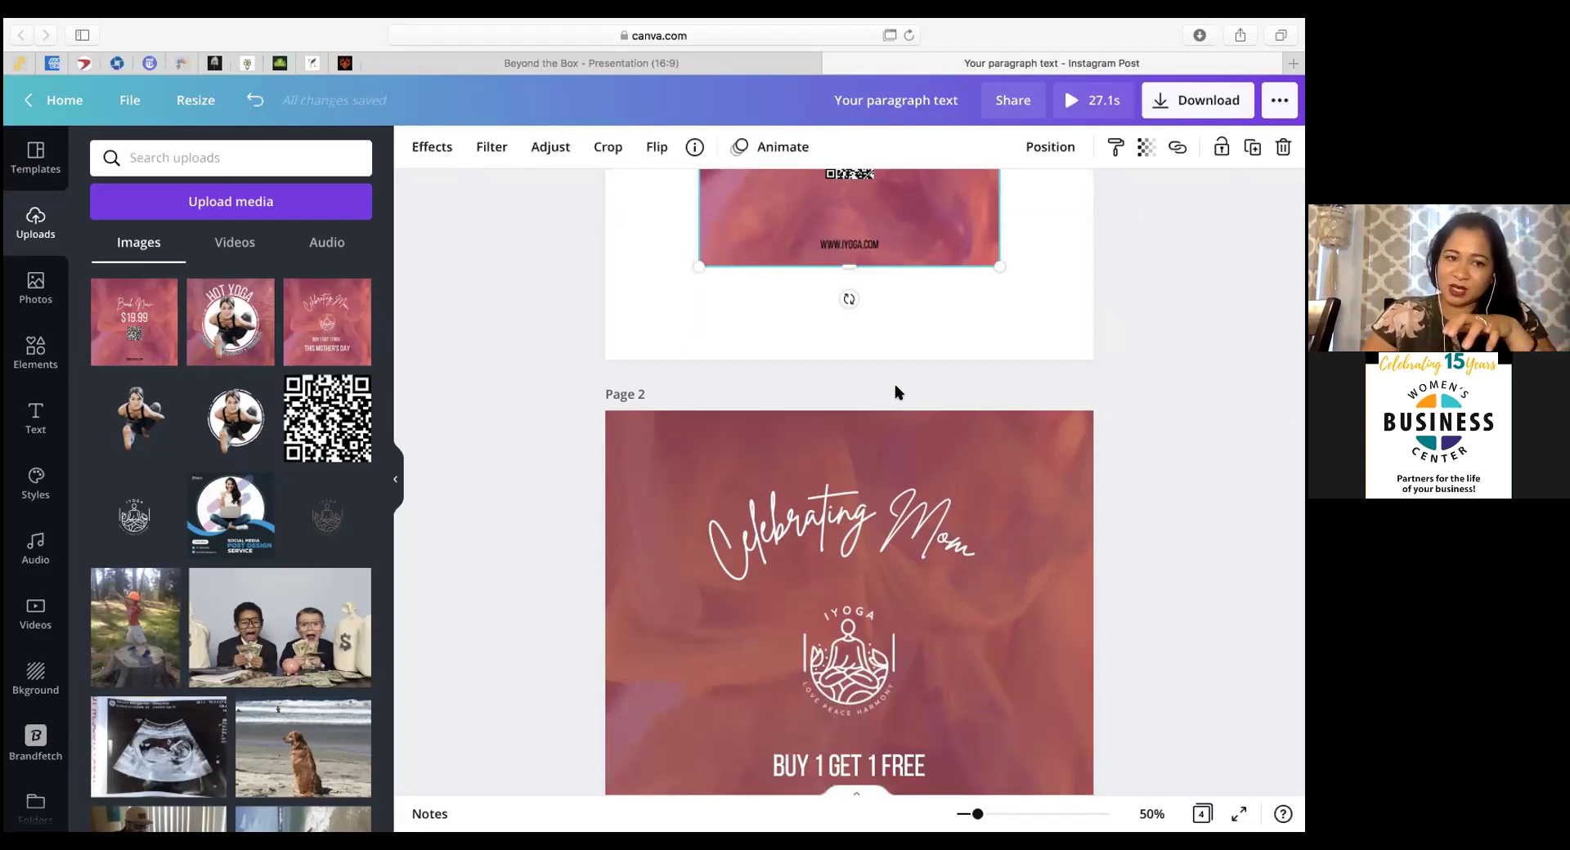
pyautogui.scroll(-4, 918, 366)
pyautogui.scroll(-20, 917, 375)
pyautogui.scroll(1, 918, 374)
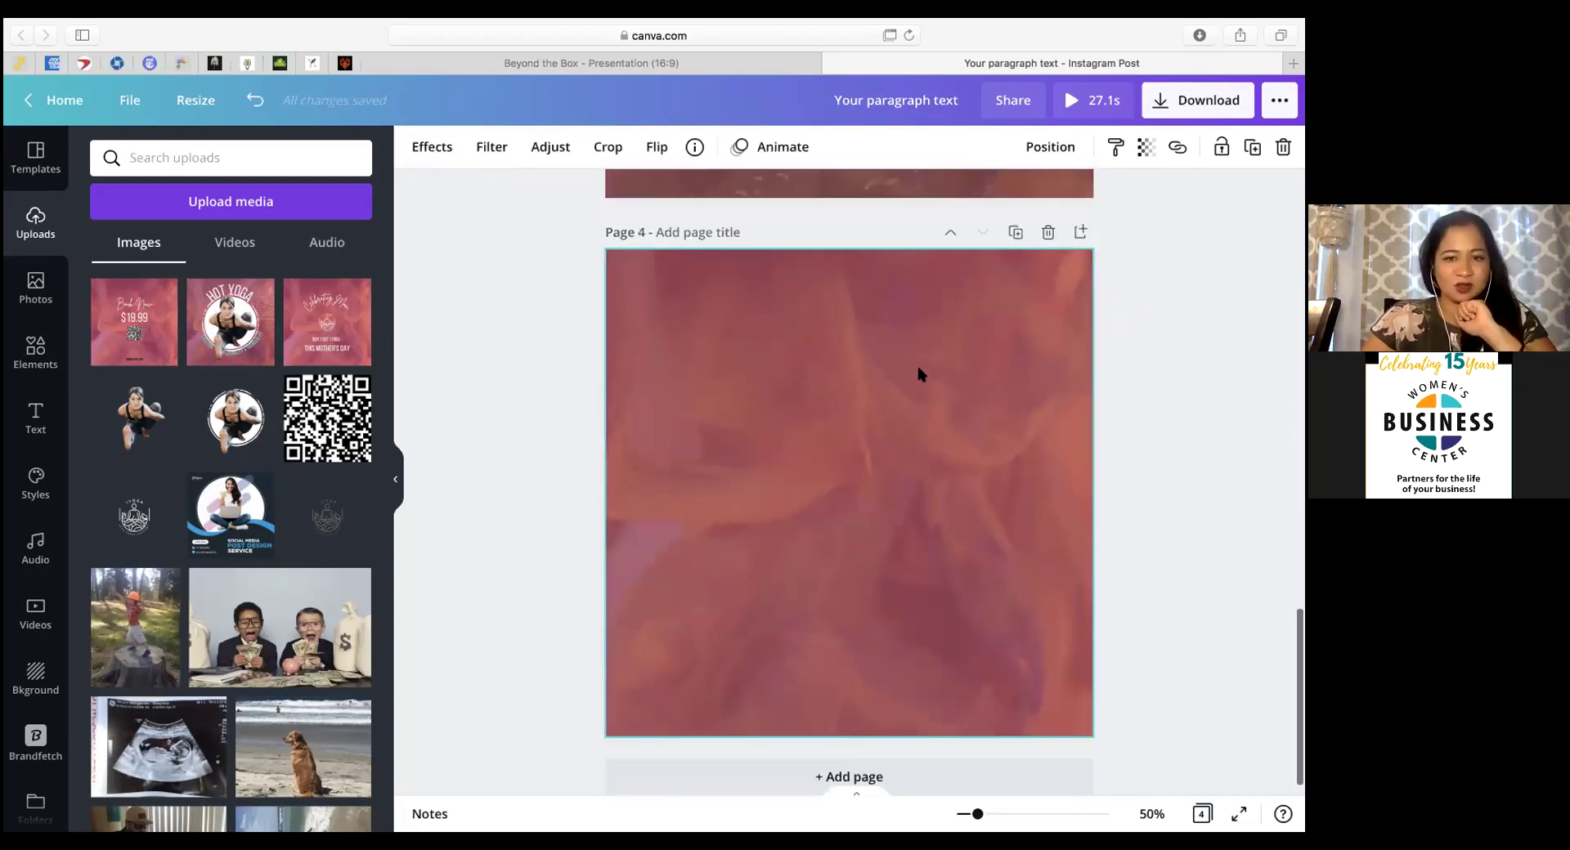
pyautogui.click(999, 570)
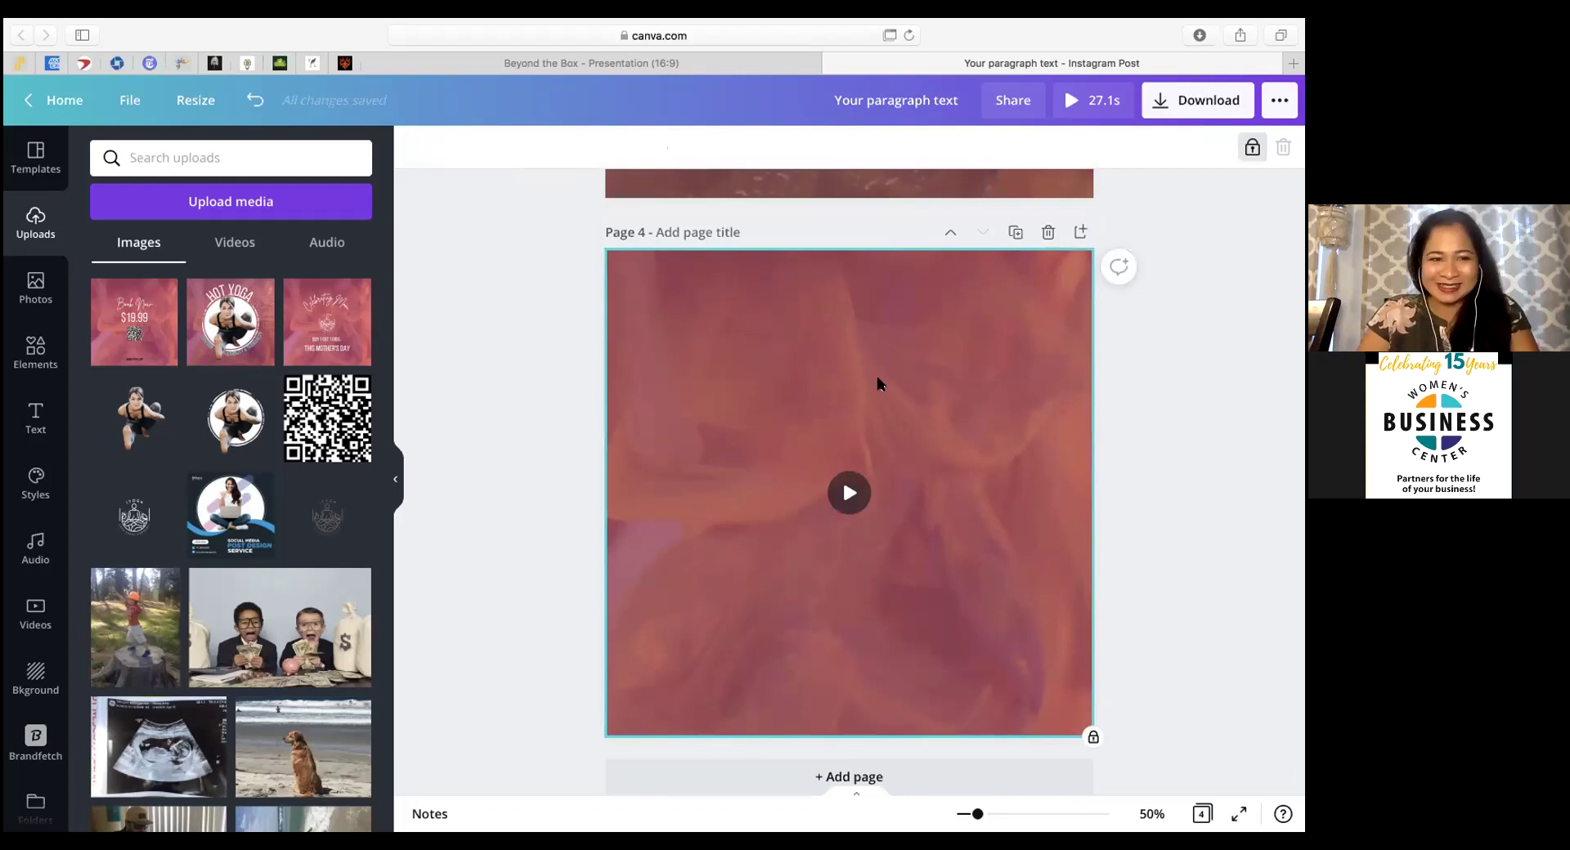
pyautogui.scroll(1, 877, 385)
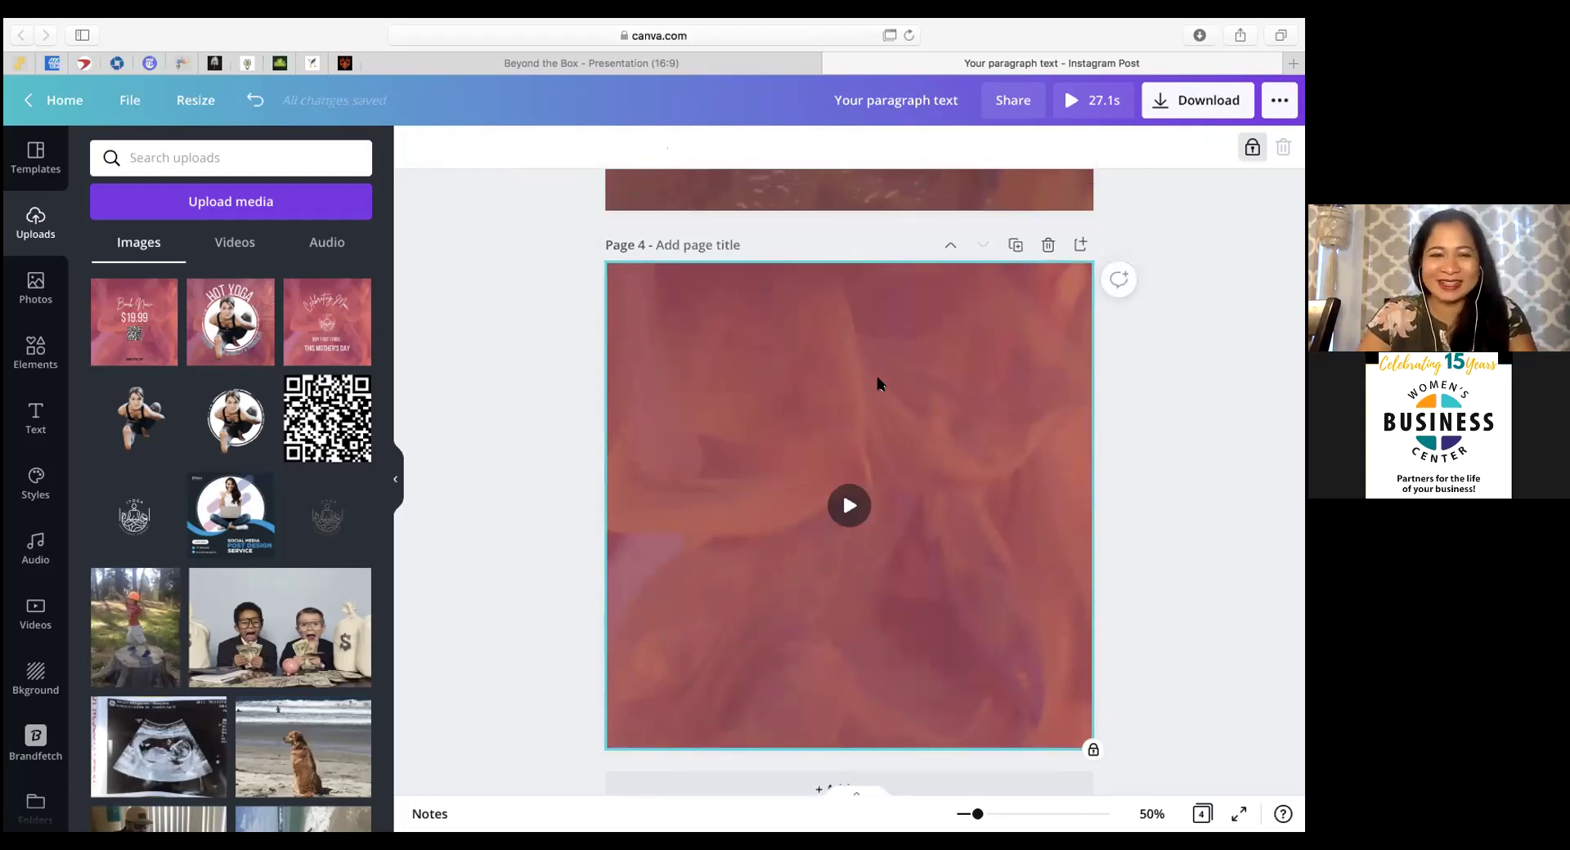
pyautogui.press('t')
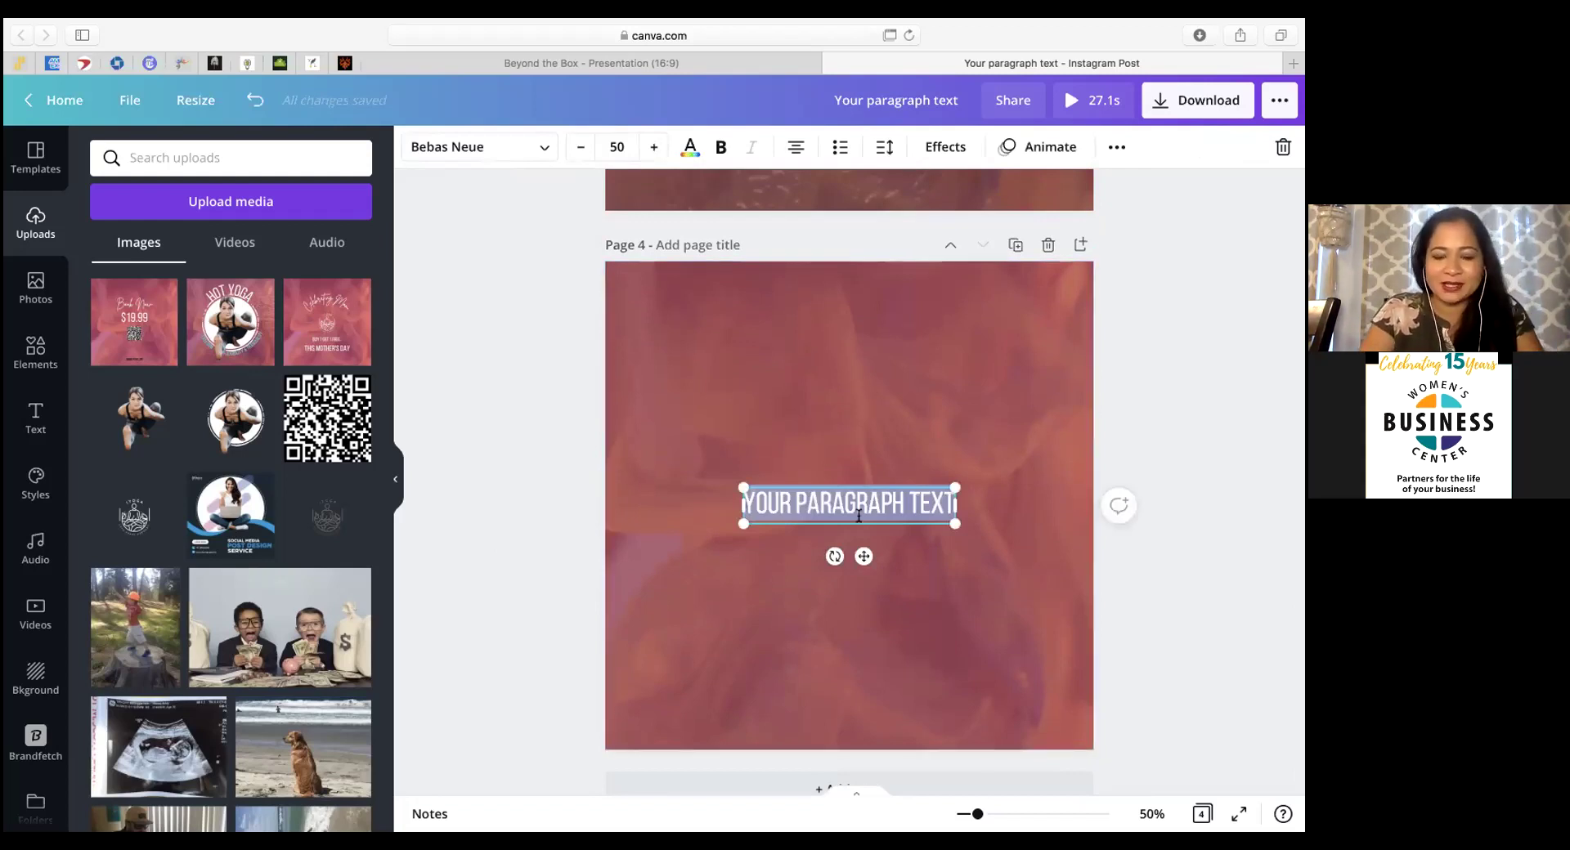
pyautogui.write('BOO')
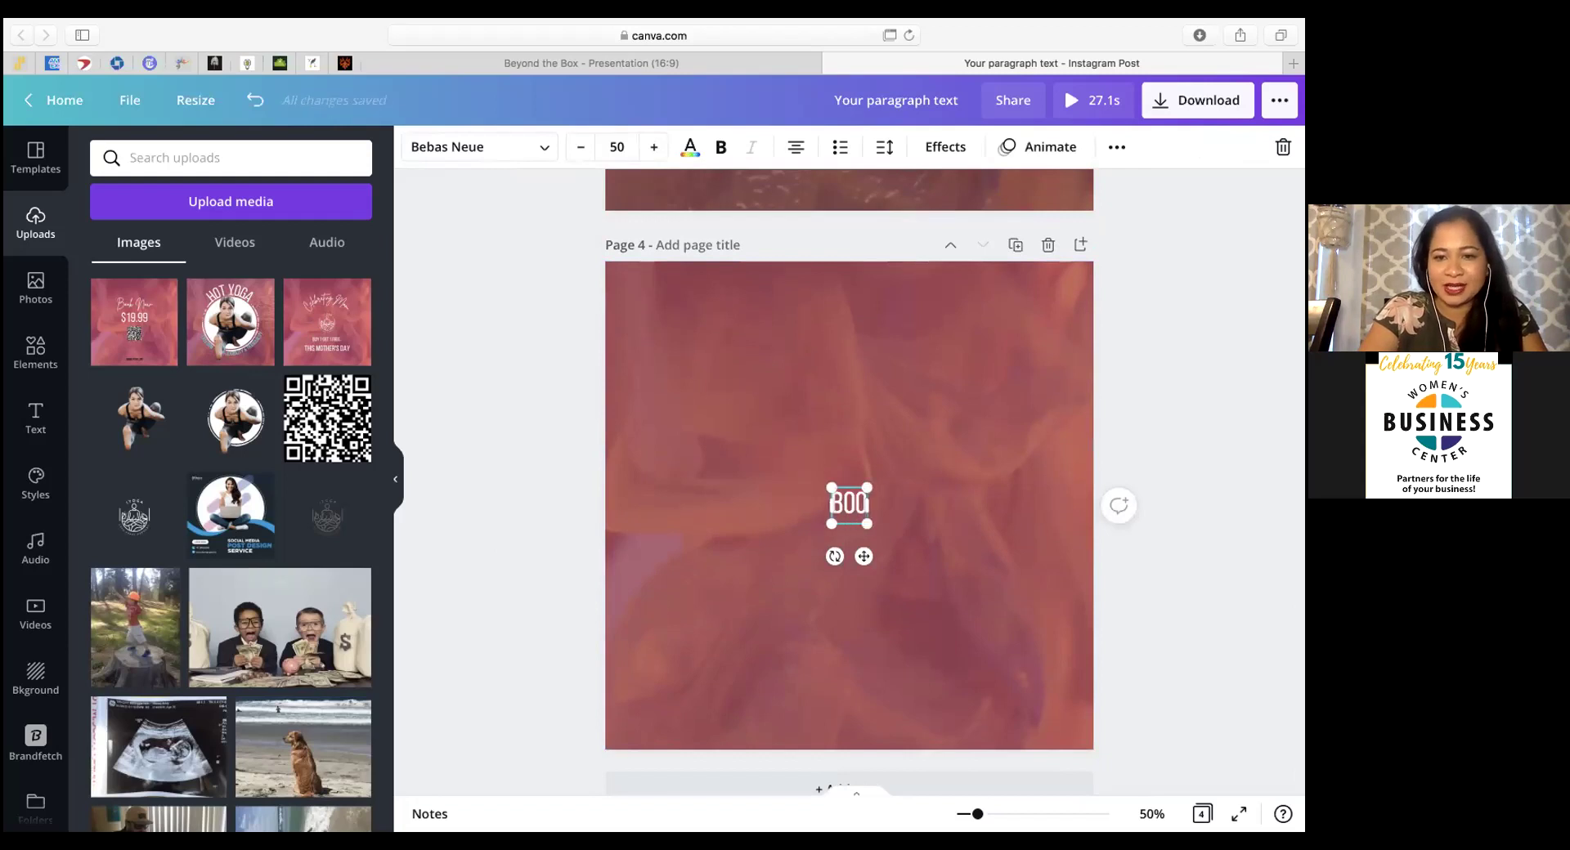
pyautogui.write('K NOW')
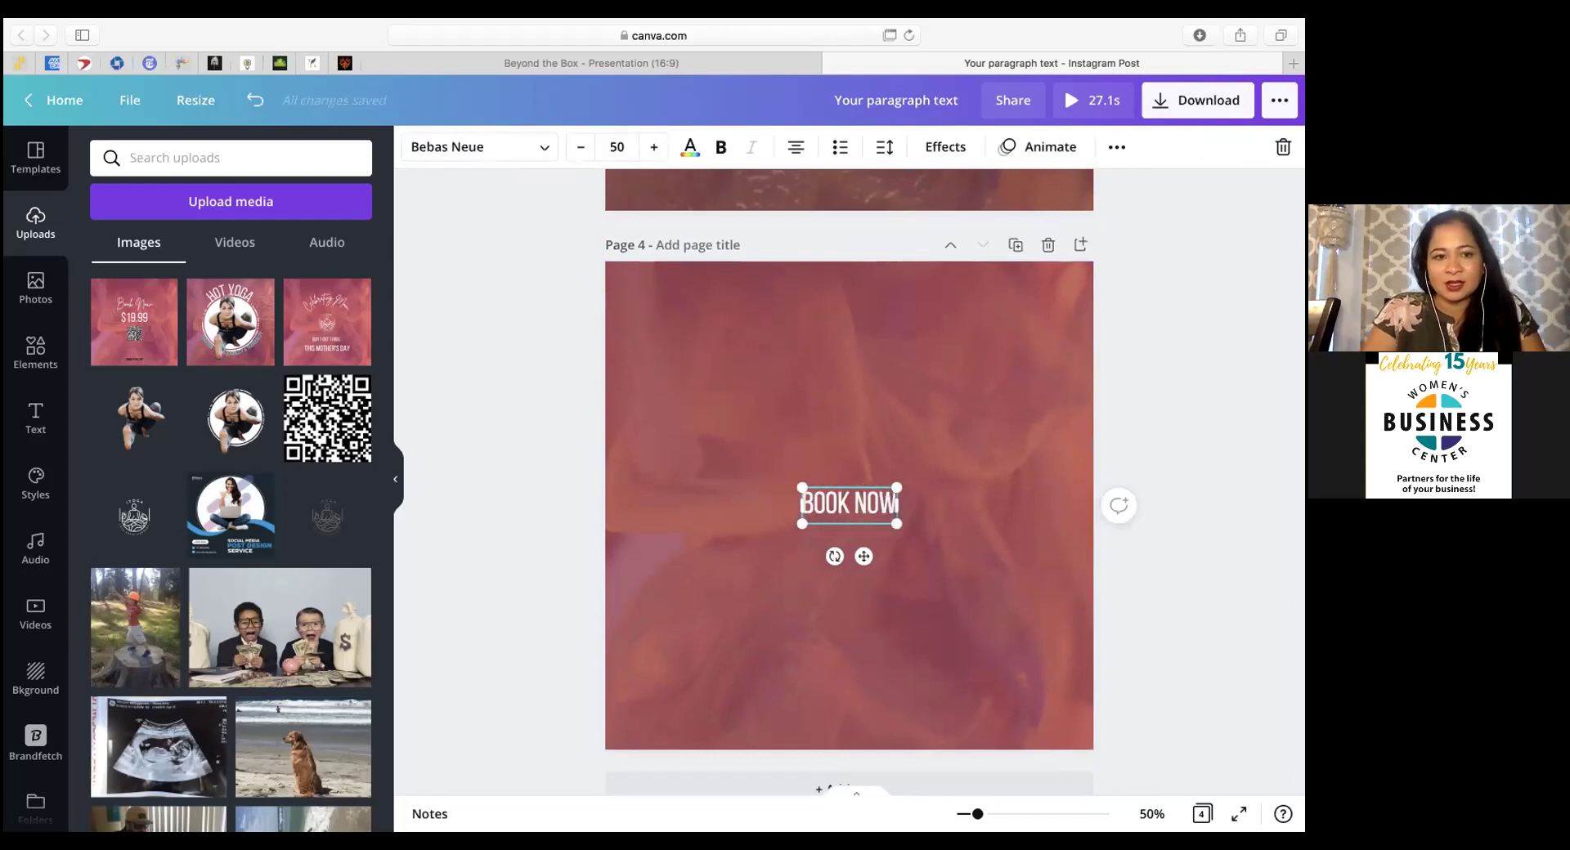
pyautogui.press('Return')
pyautogui.write('$19')
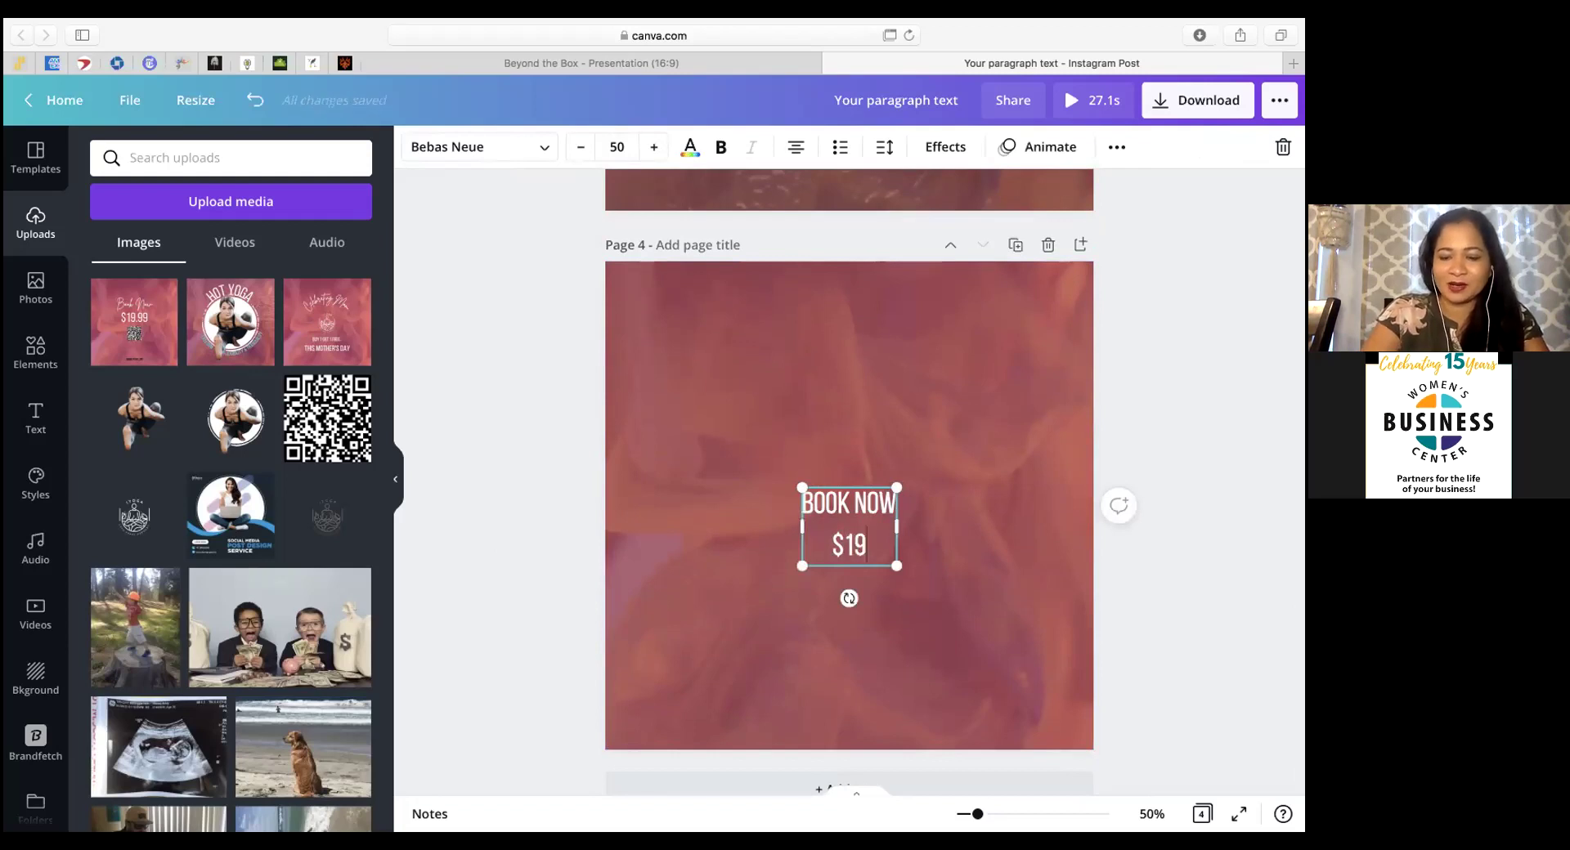
pyautogui.write('.99')
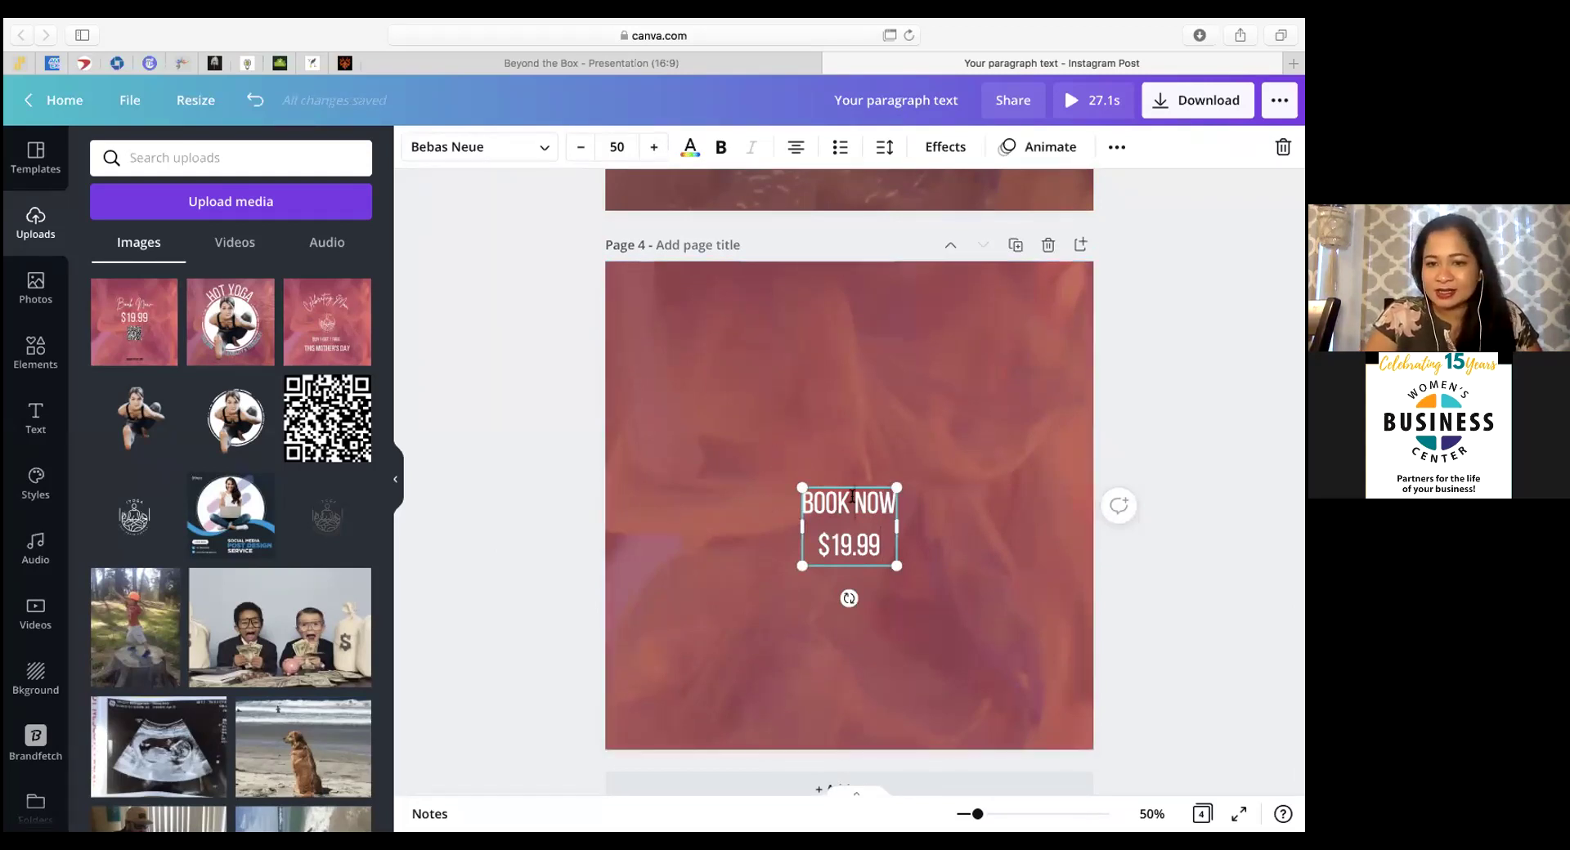
# Step: Set the BOOK NOW line on page 4 to font size 75 and the Brittany font
pyautogui.tripleClick(852, 495)
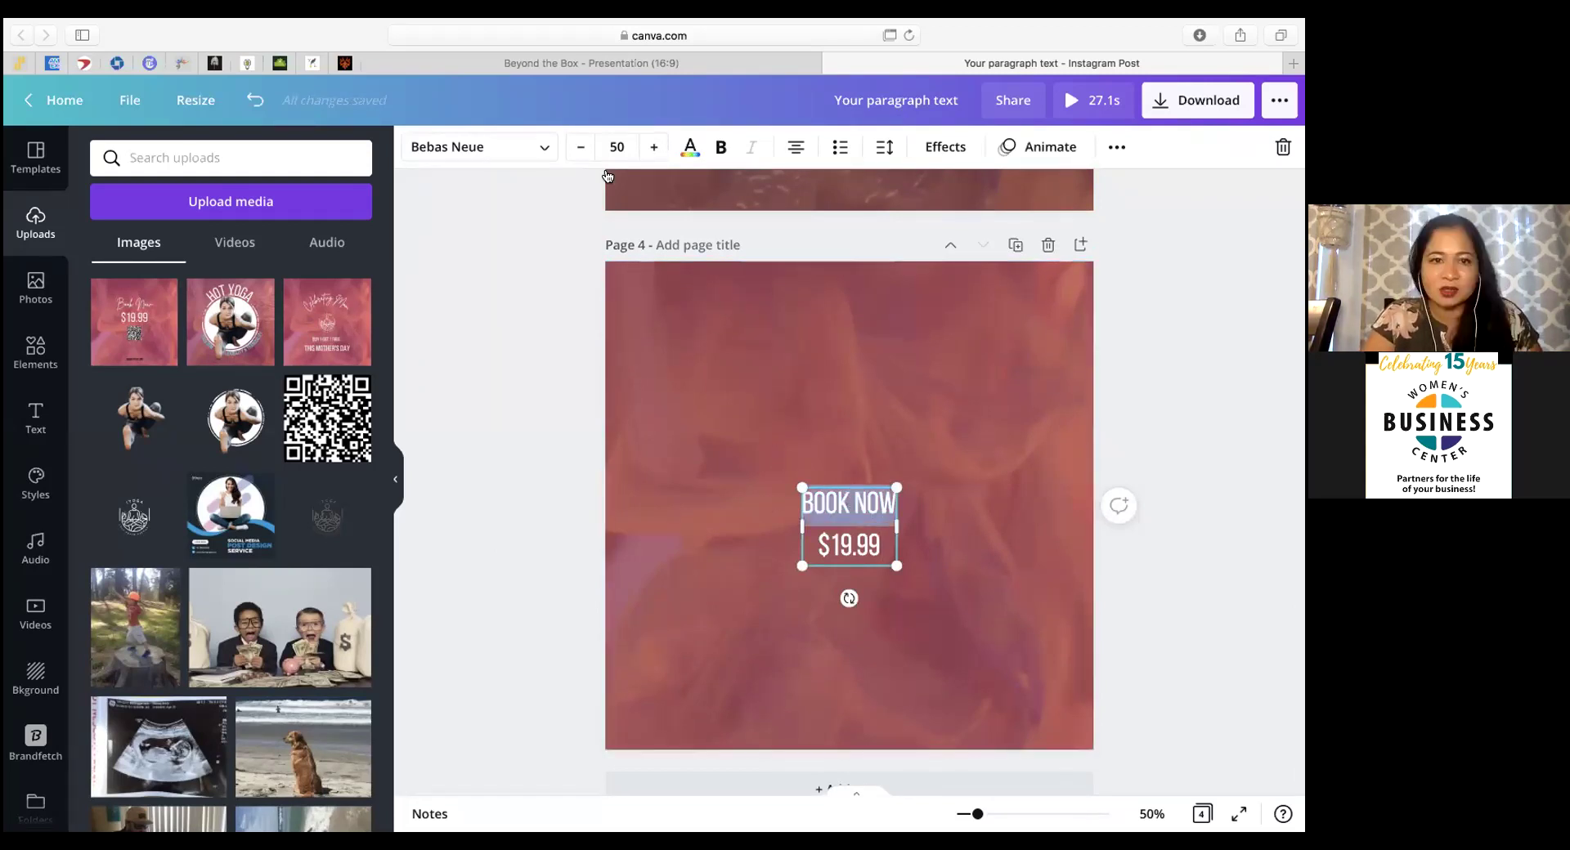
pyautogui.click(623, 144)
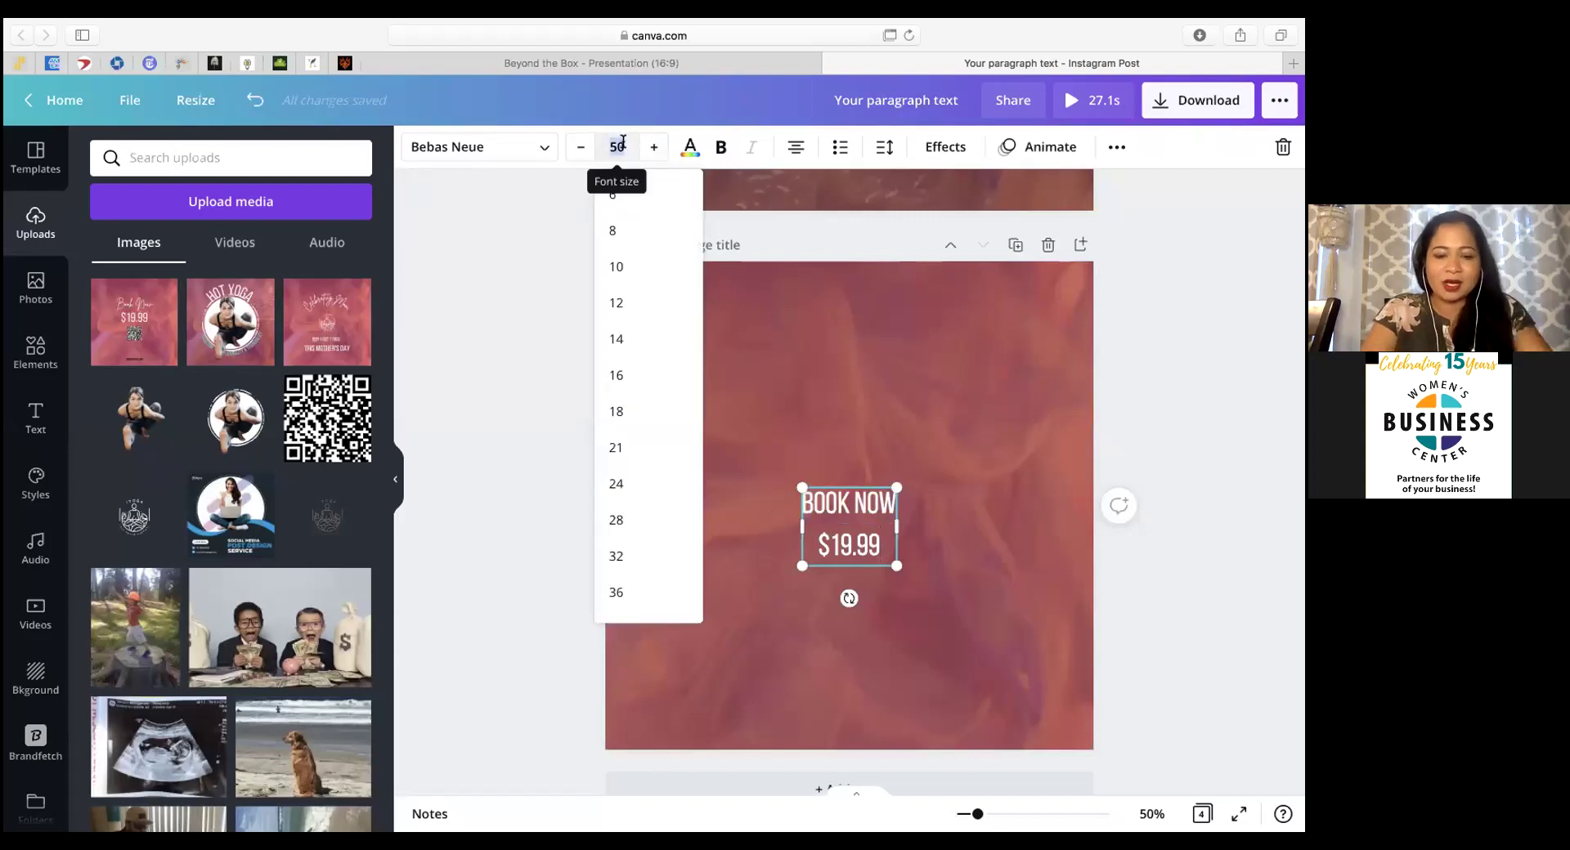
pyautogui.write('75')
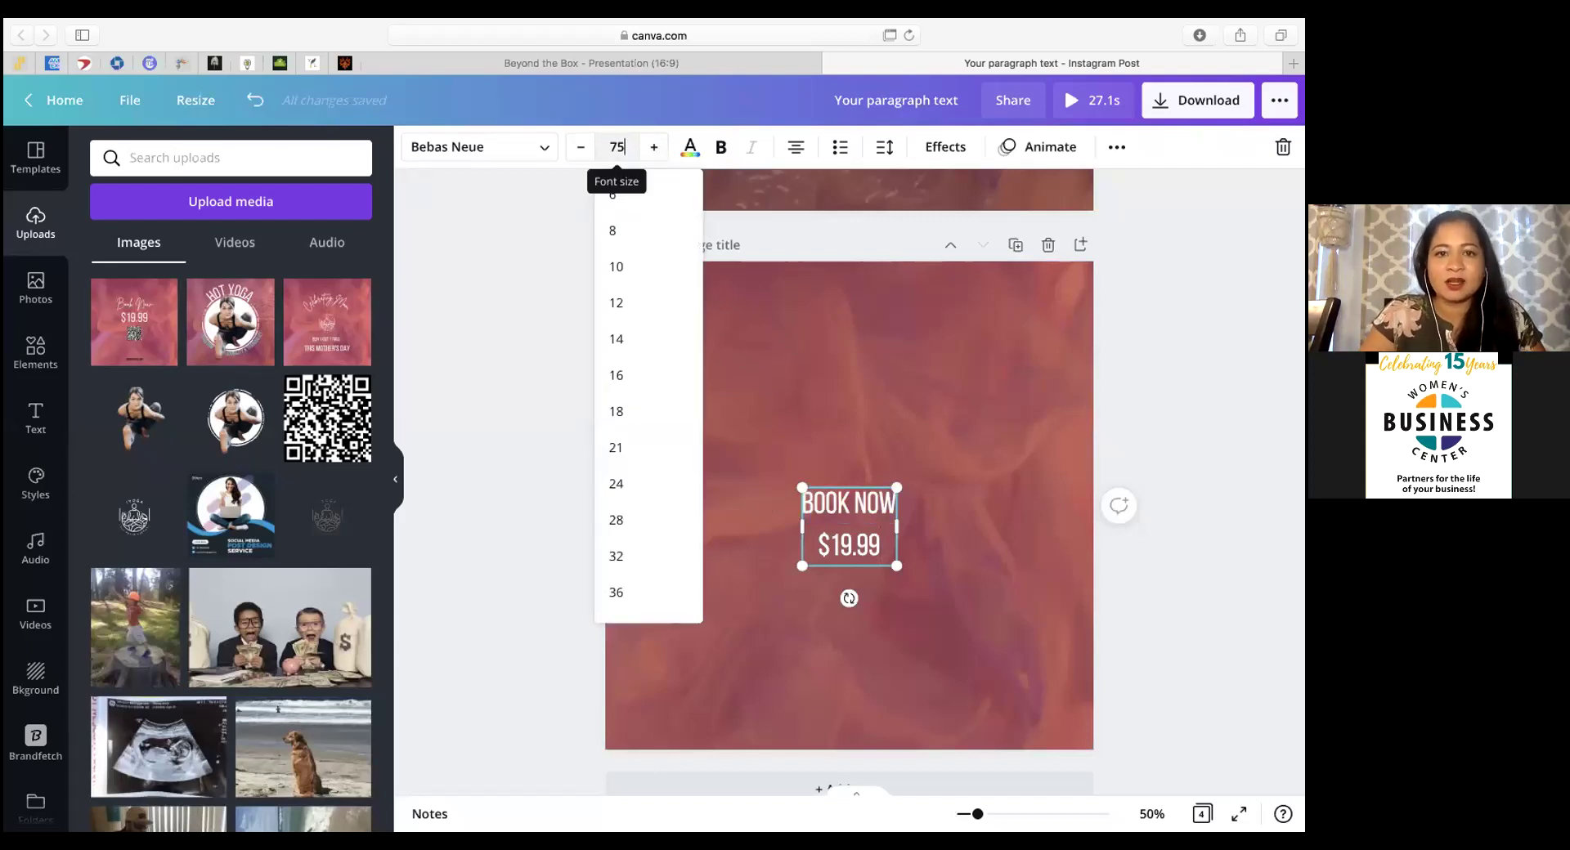
pyautogui.click(844, 489)
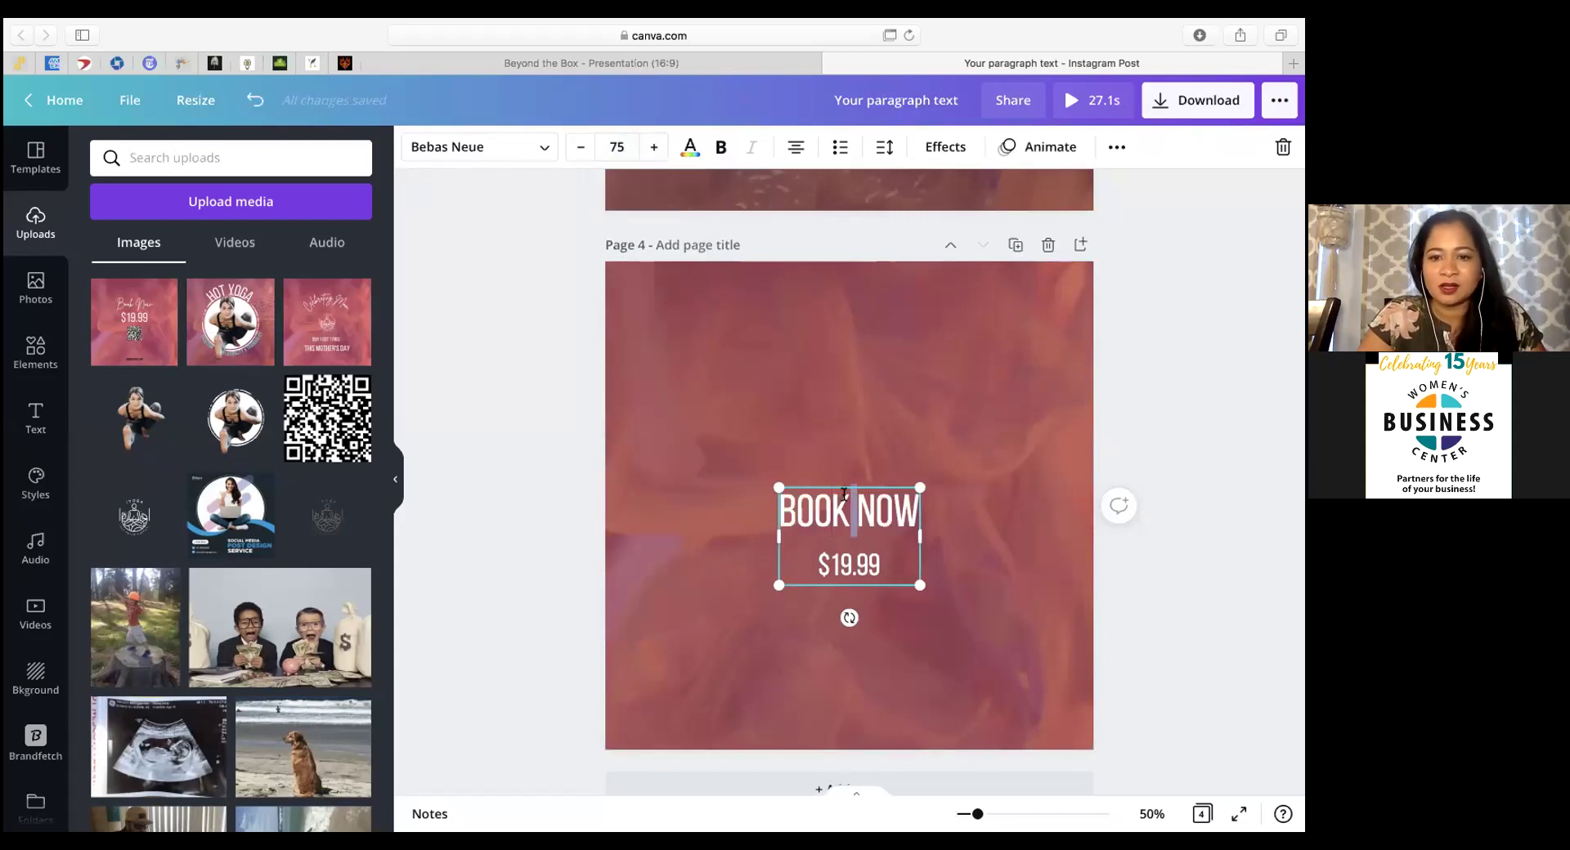
pyautogui.tripleClick(844, 494)
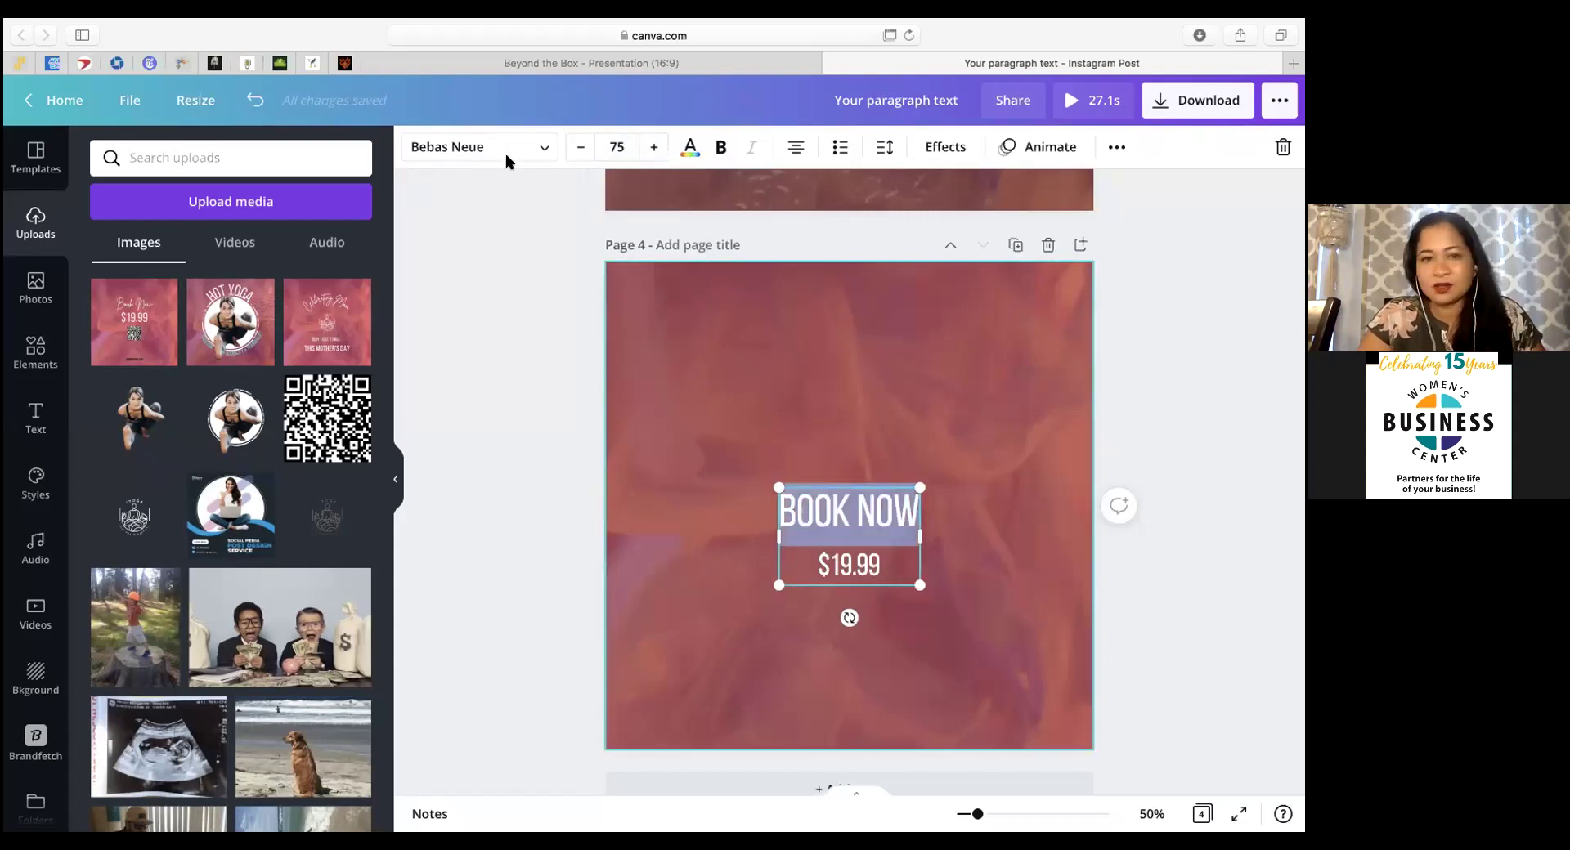
pyautogui.click(479, 148)
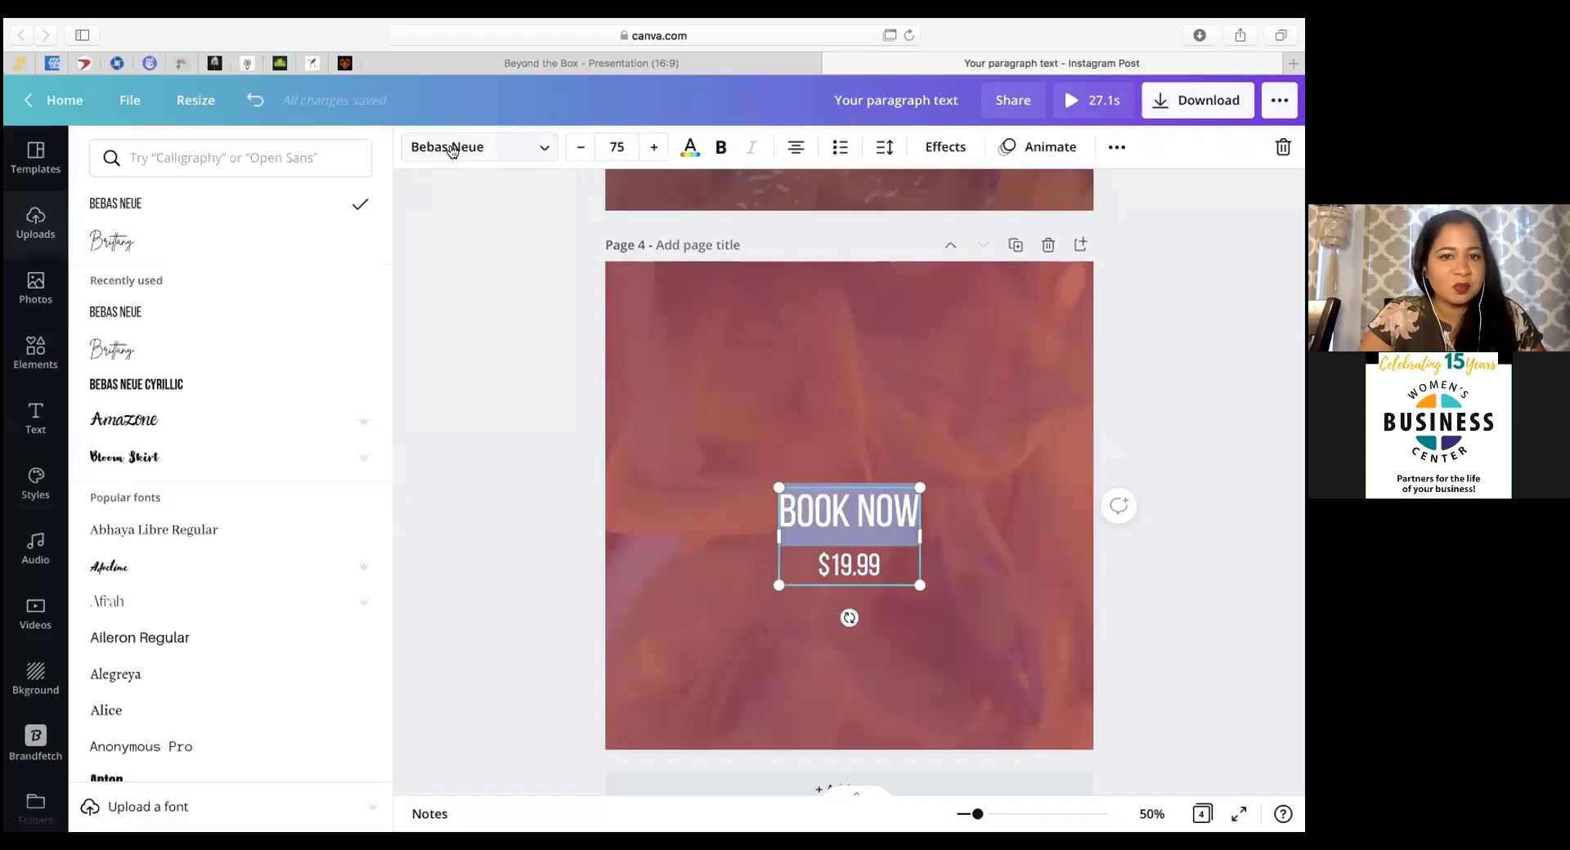
pyautogui.click(207, 237)
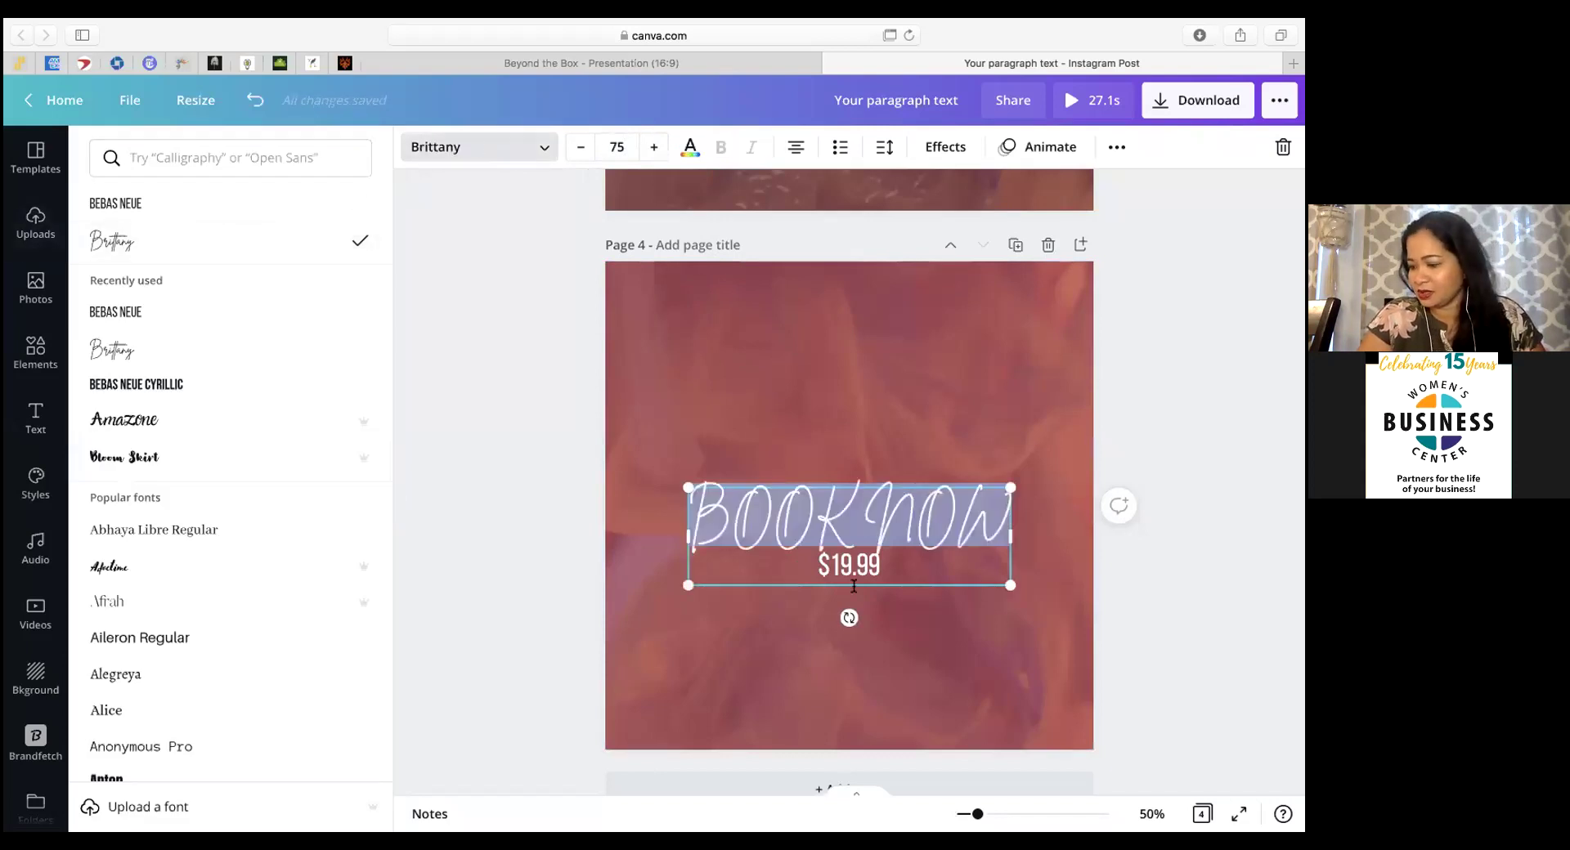
# Step: Rewrite the BOOK NOW line in mixed case as Book Now
pyautogui.click(949, 532)
pyautogui.moveTo(995, 526); pyautogui.dragTo(751, 515)
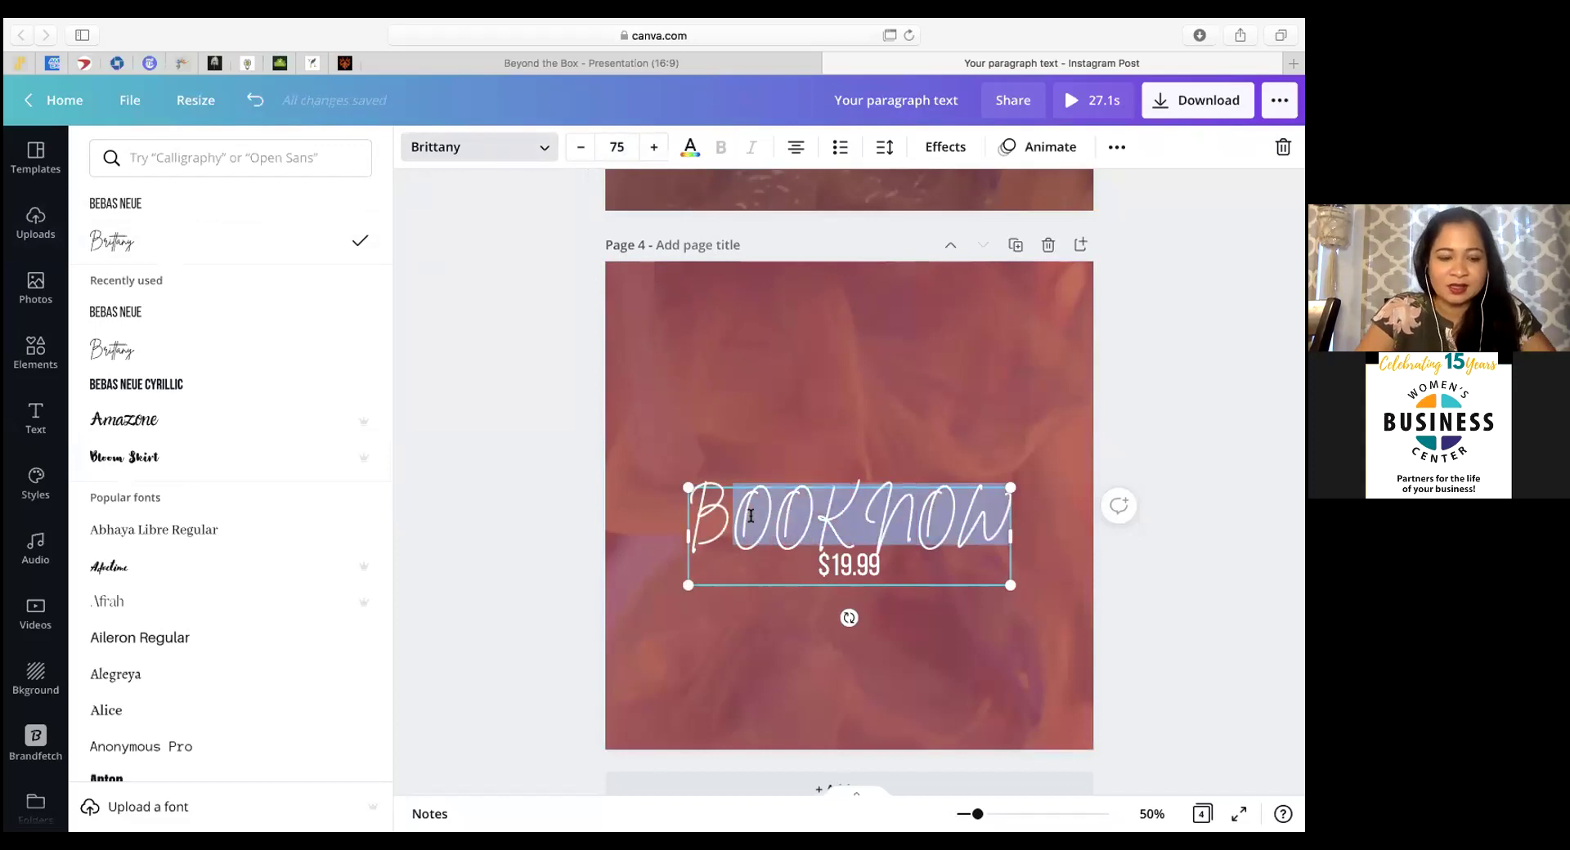
pyautogui.write('ook')
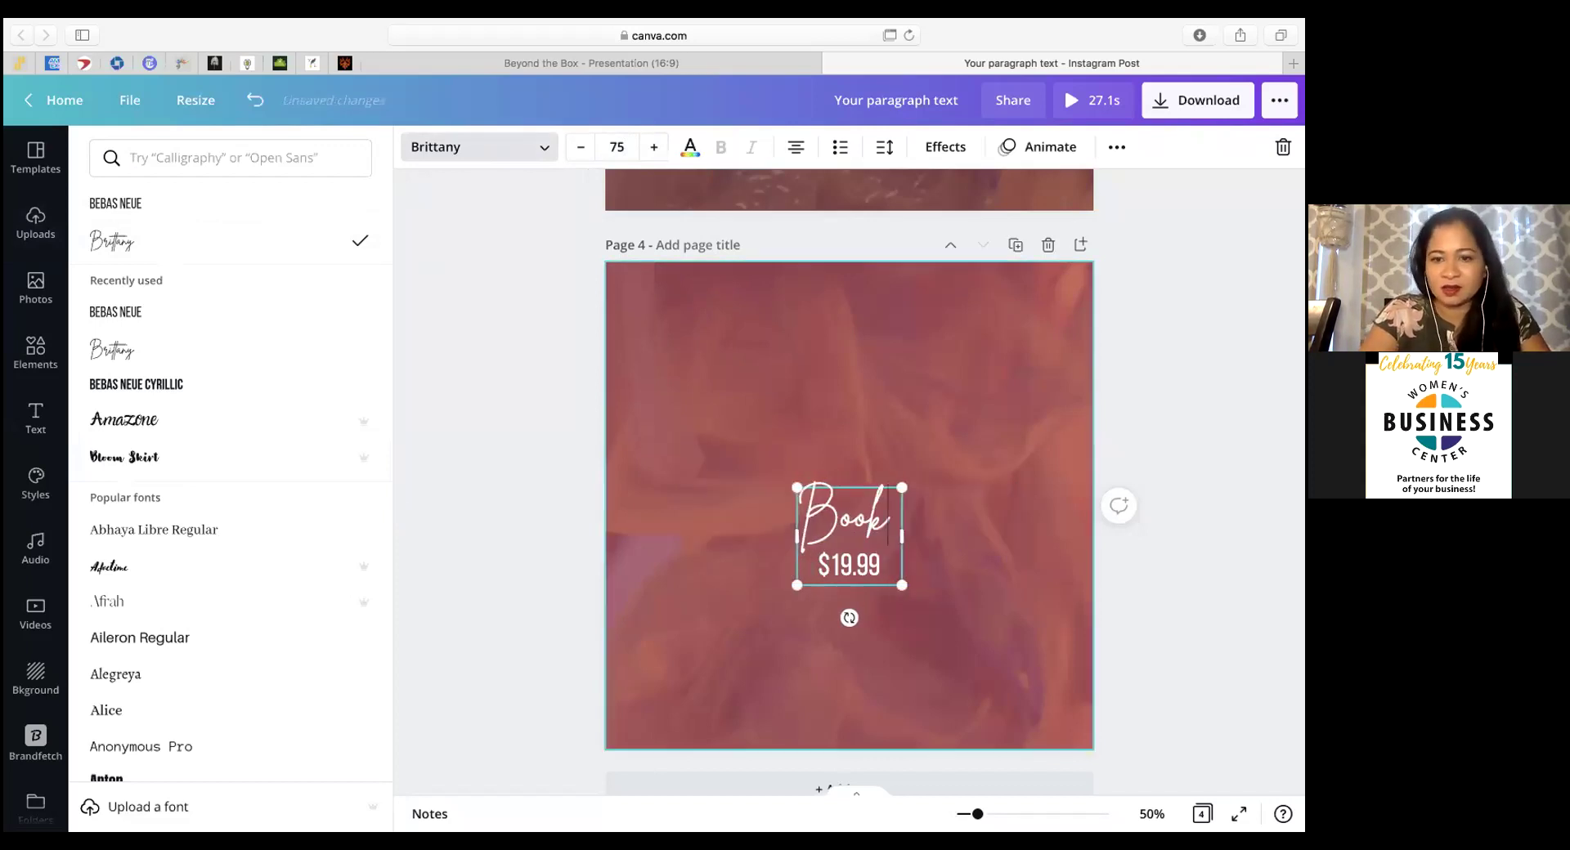
pyautogui.write(' Now')
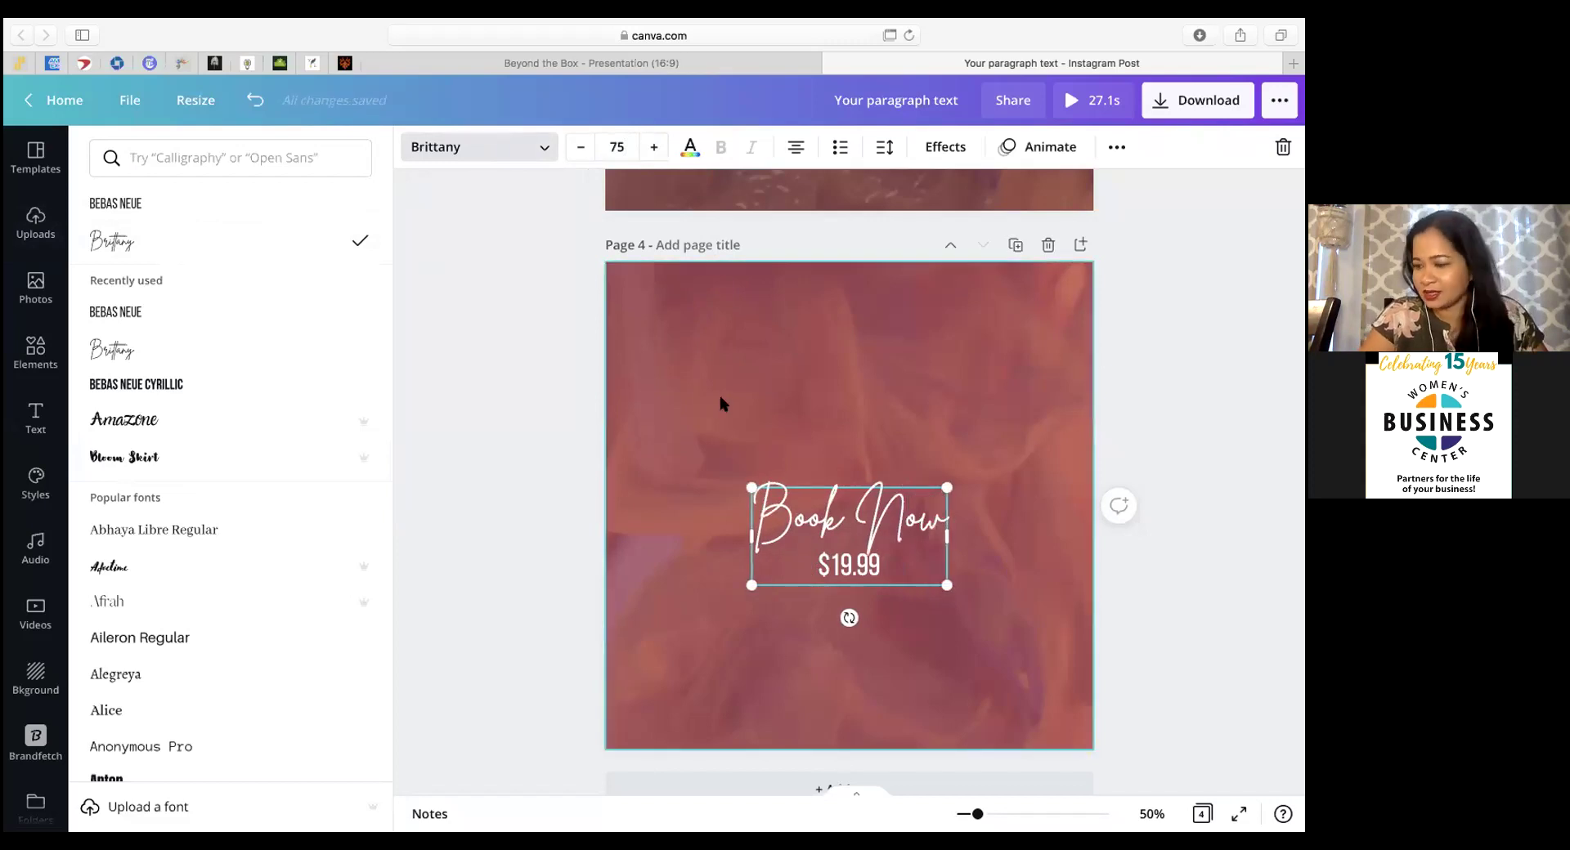
# Step: Move the Book Now text box into page 4's upper half and set the $19.99 line to font size 120
pyautogui.moveTo(832, 499); pyautogui.dragTo(808, 439)
pyautogui.click(889, 446)
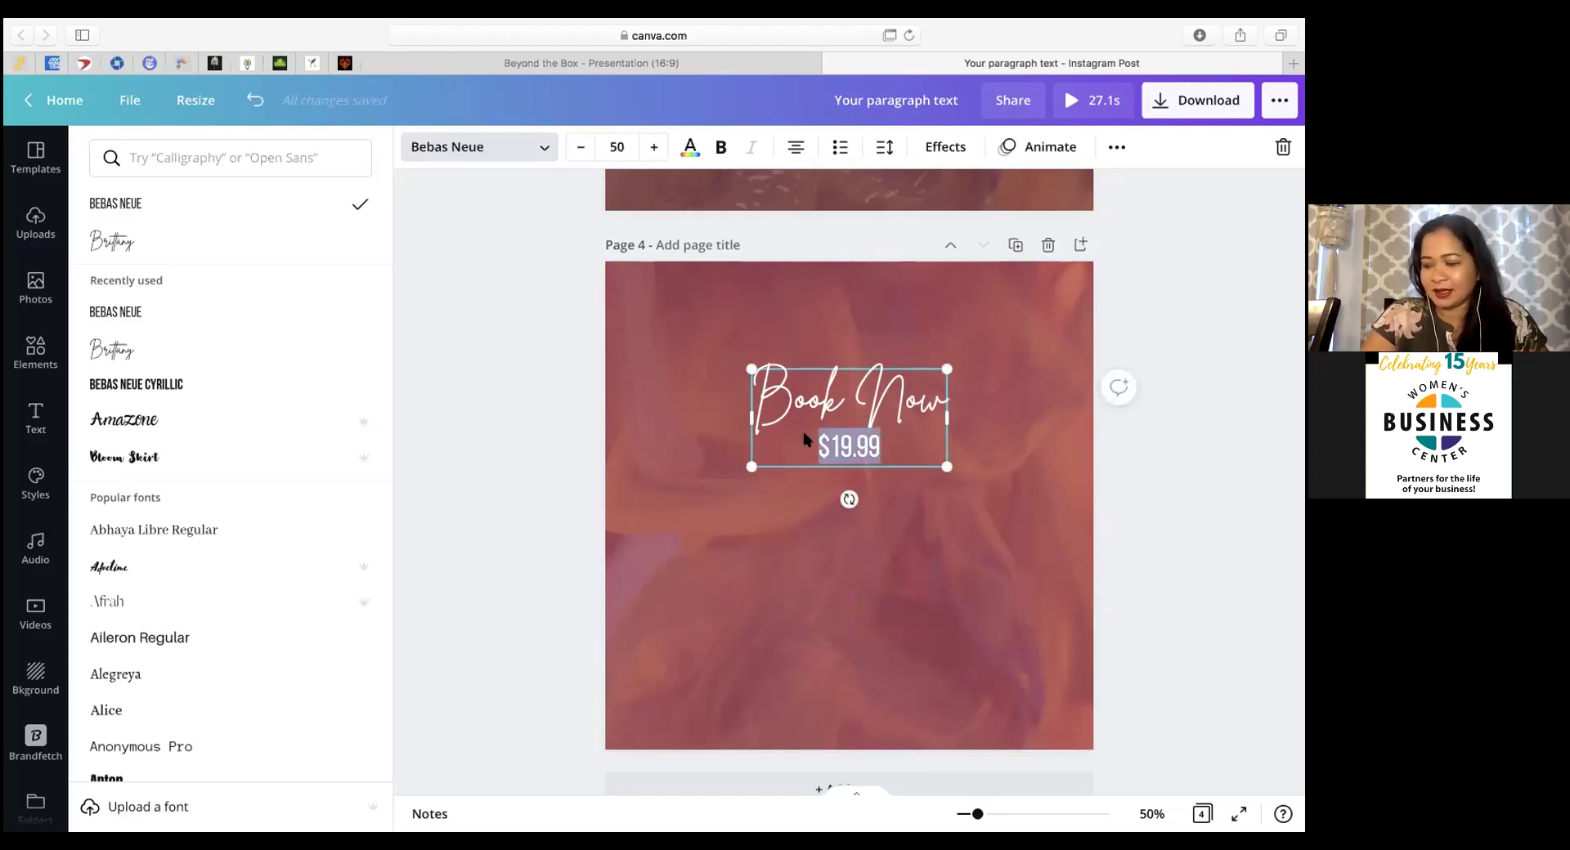
pyautogui.click(615, 146)
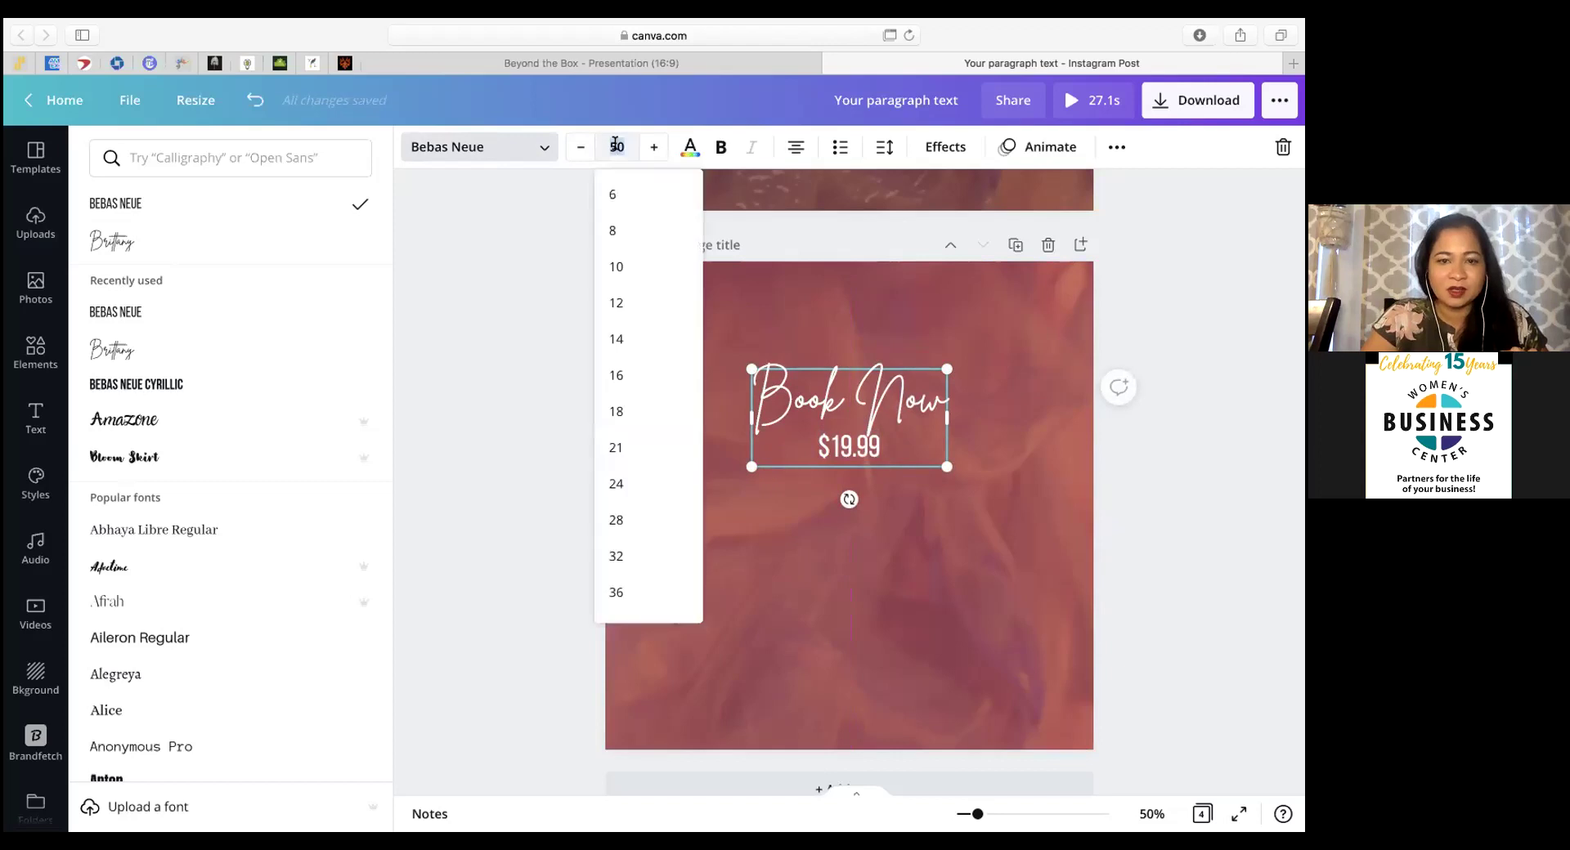
pyautogui.write('12')
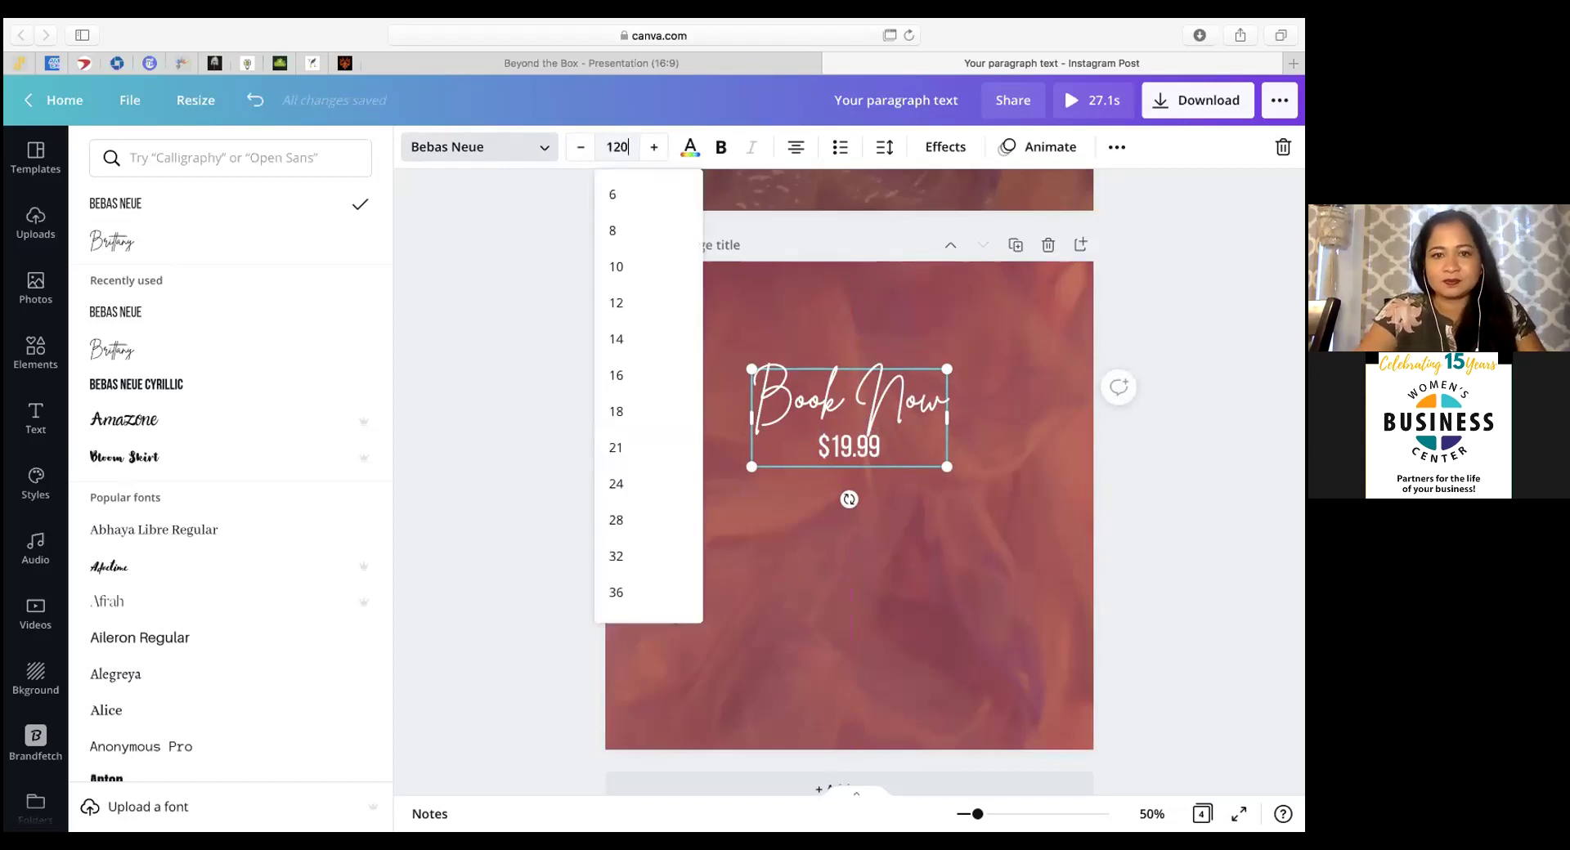
pyautogui.write('0')
pyautogui.press('Return')
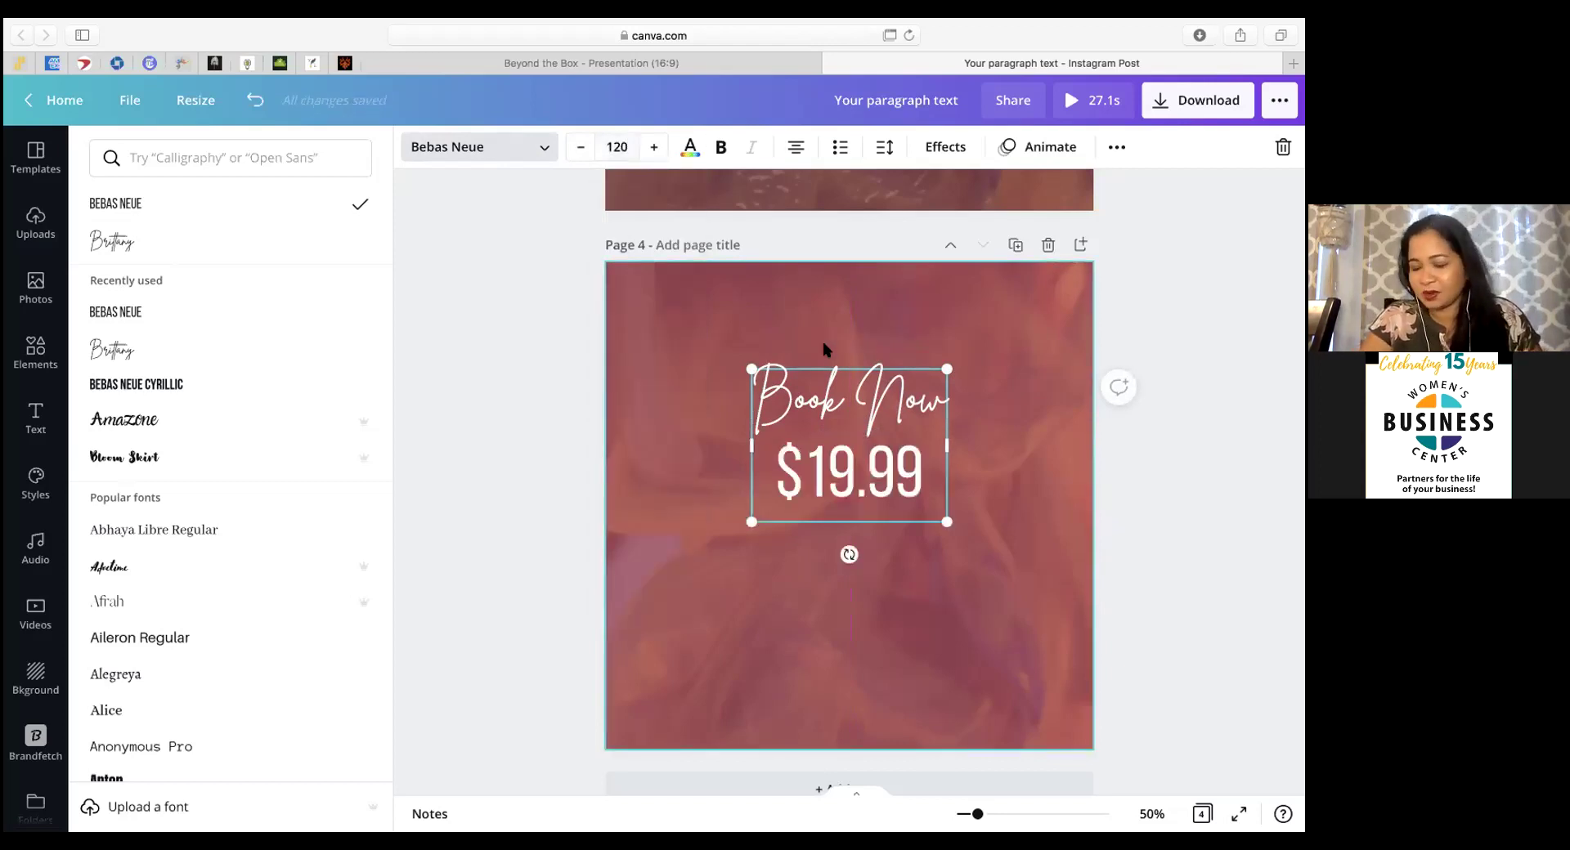
# Step: Shift the Book Now $19.99 text box slightly higher on page 4 and lock it
pyautogui.moveTo(824, 347)
pyautogui.mouseDown()
pyautogui.moveTo(843, 360)
pyautogui.moveTo(843, 330)
pyautogui.mouseUp()
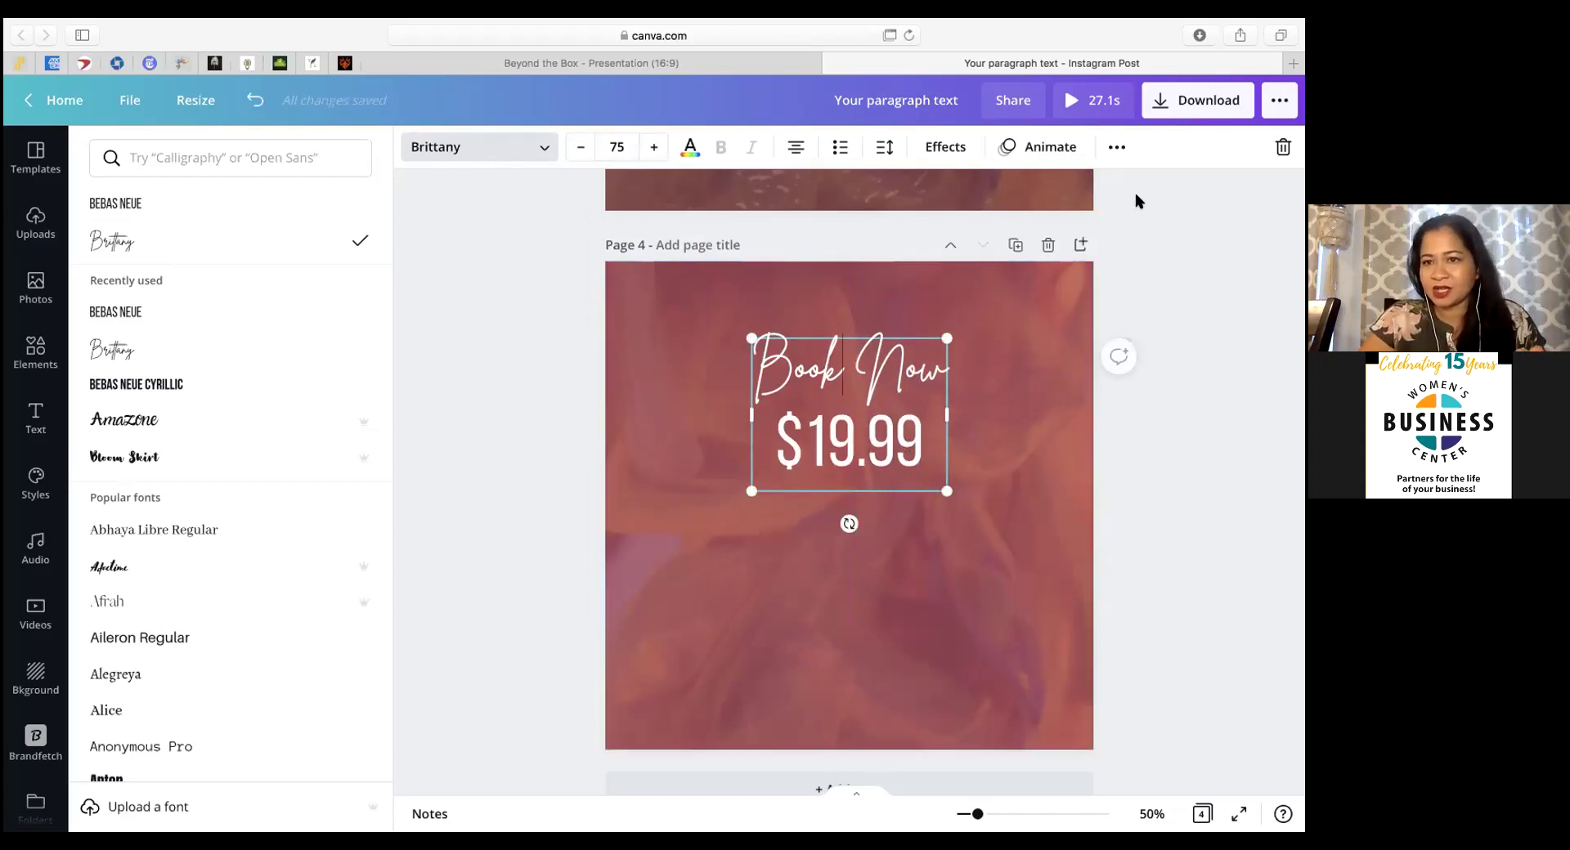
pyautogui.click(1116, 147)
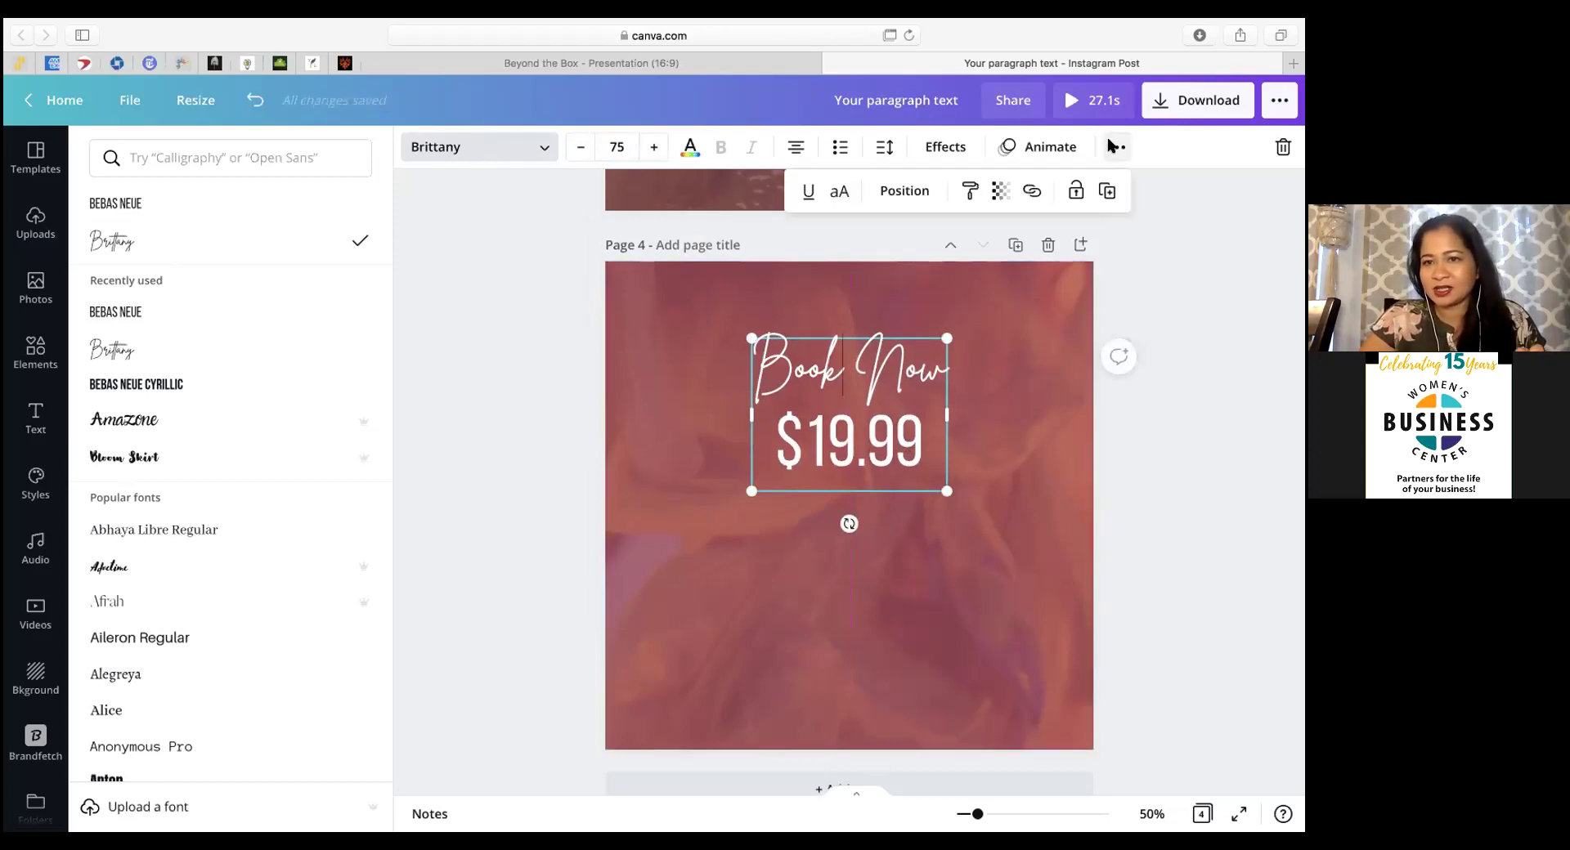
pyautogui.click(1071, 192)
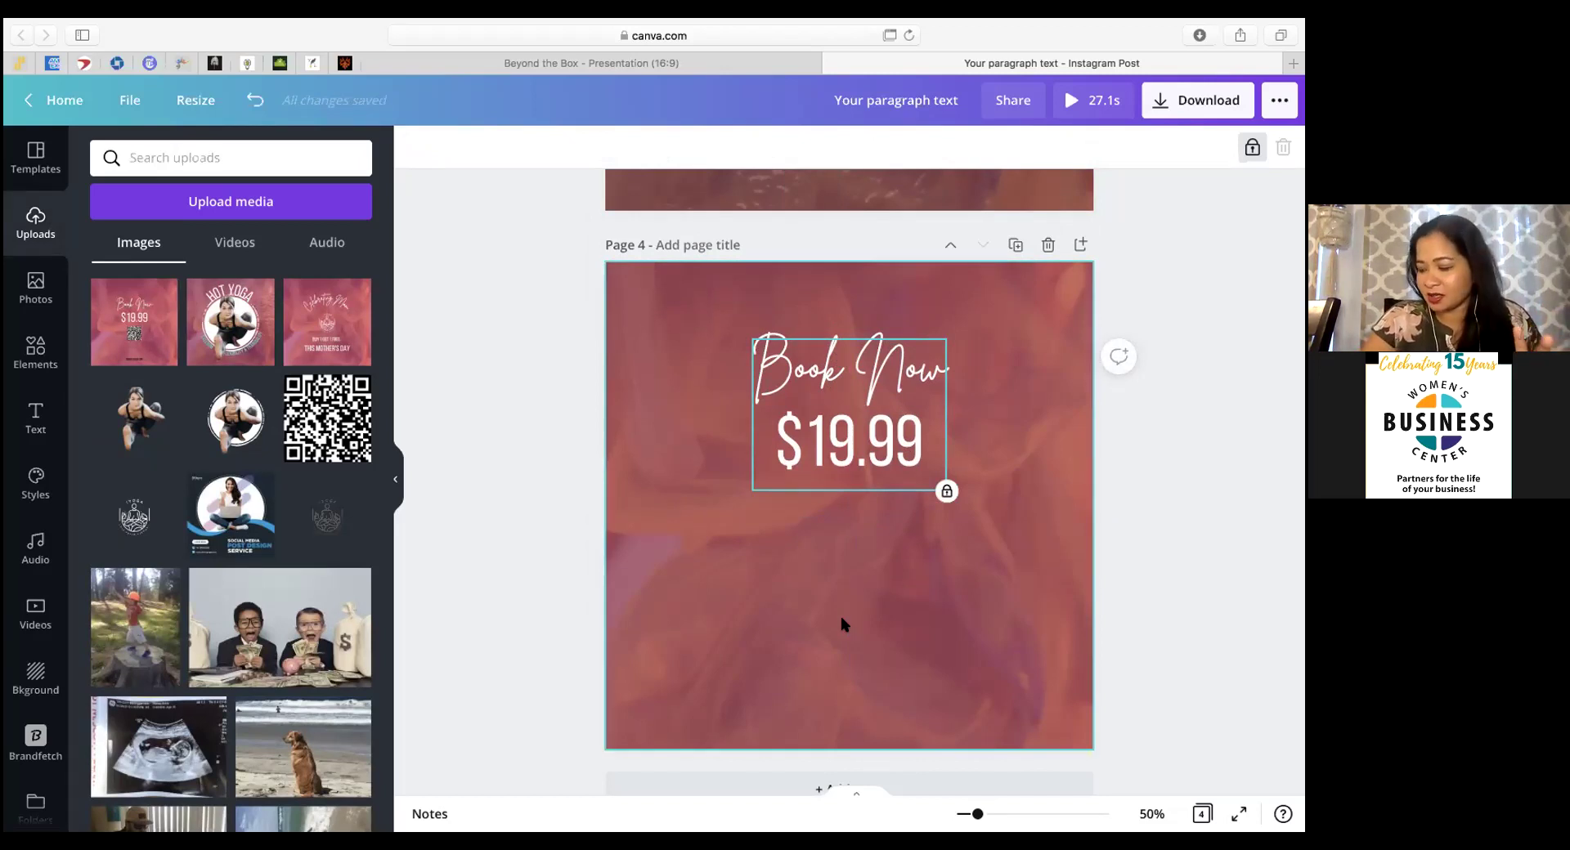
# Step: Open the QR Code generator from the additional apps and integrations
pyautogui.scroll(-1, 15, 671)
pyautogui.scroll(-2, 15, 671)
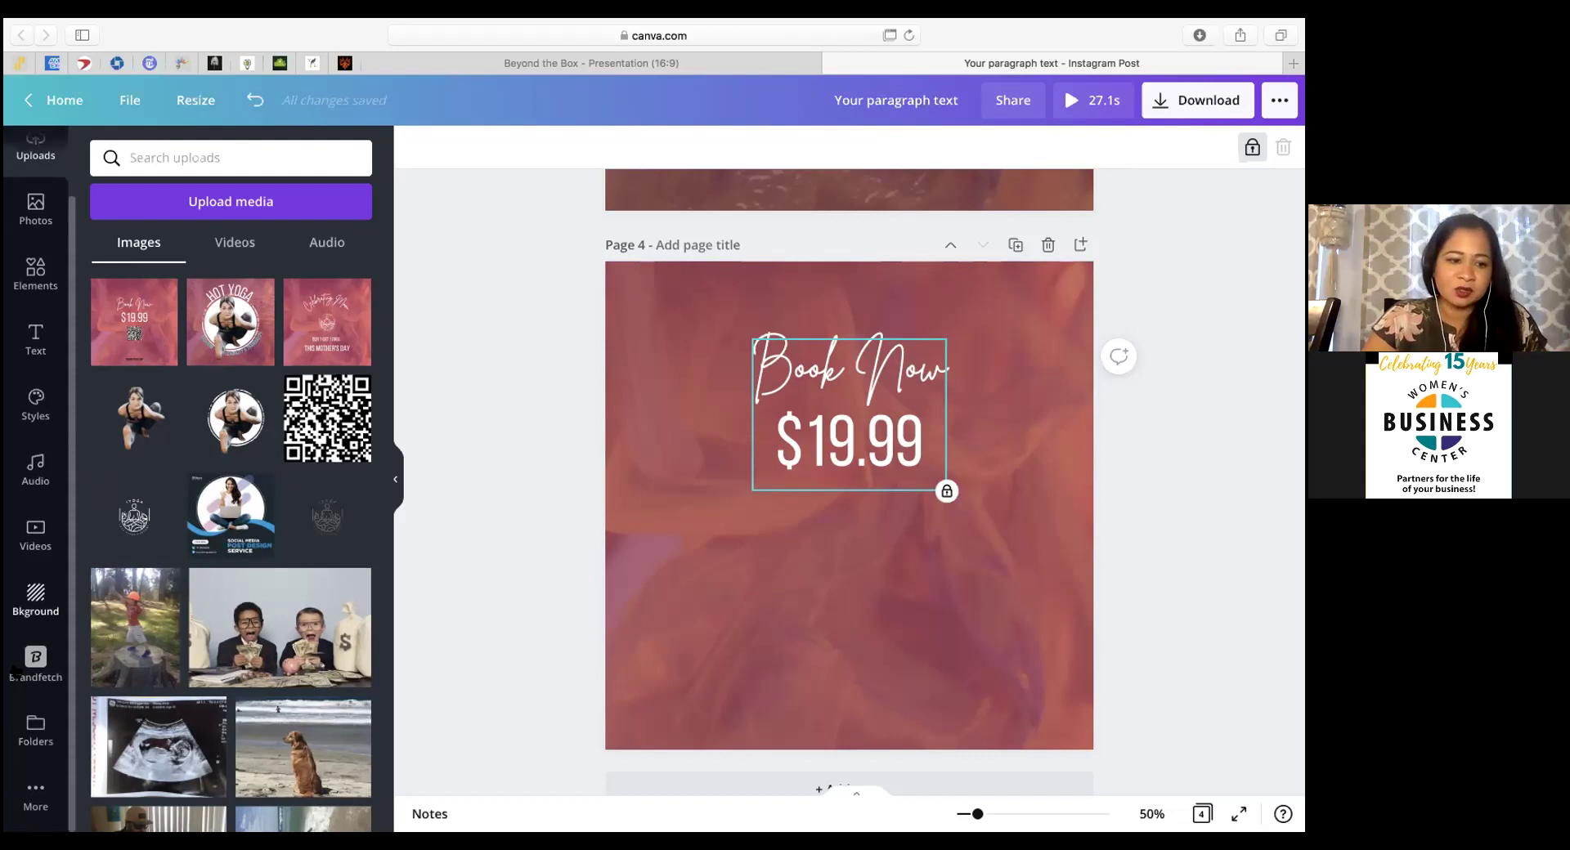
pyautogui.click(34, 800)
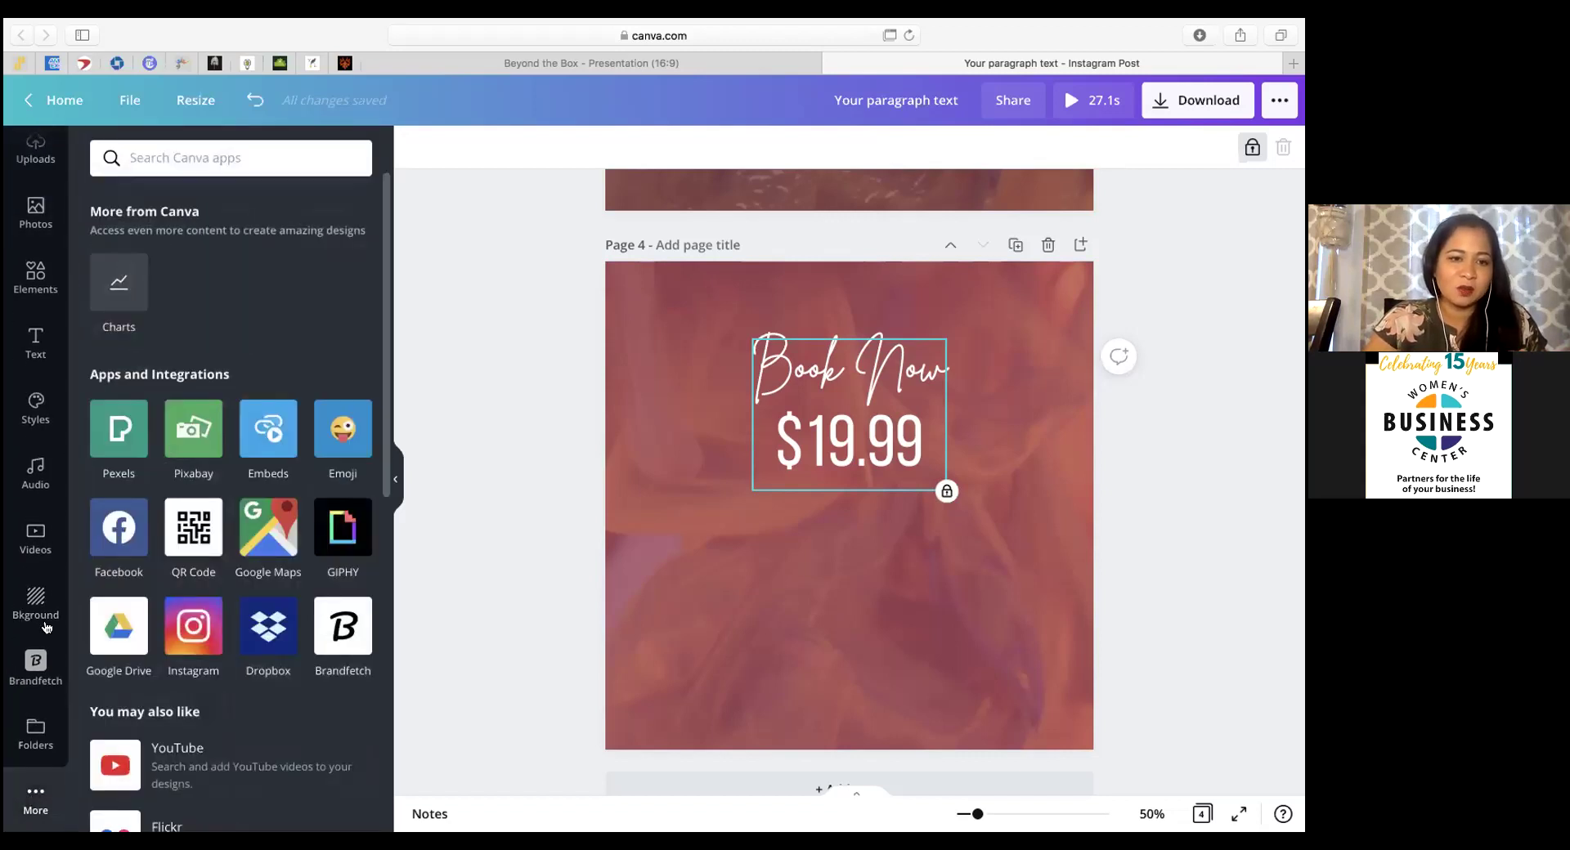
pyautogui.click(193, 524)
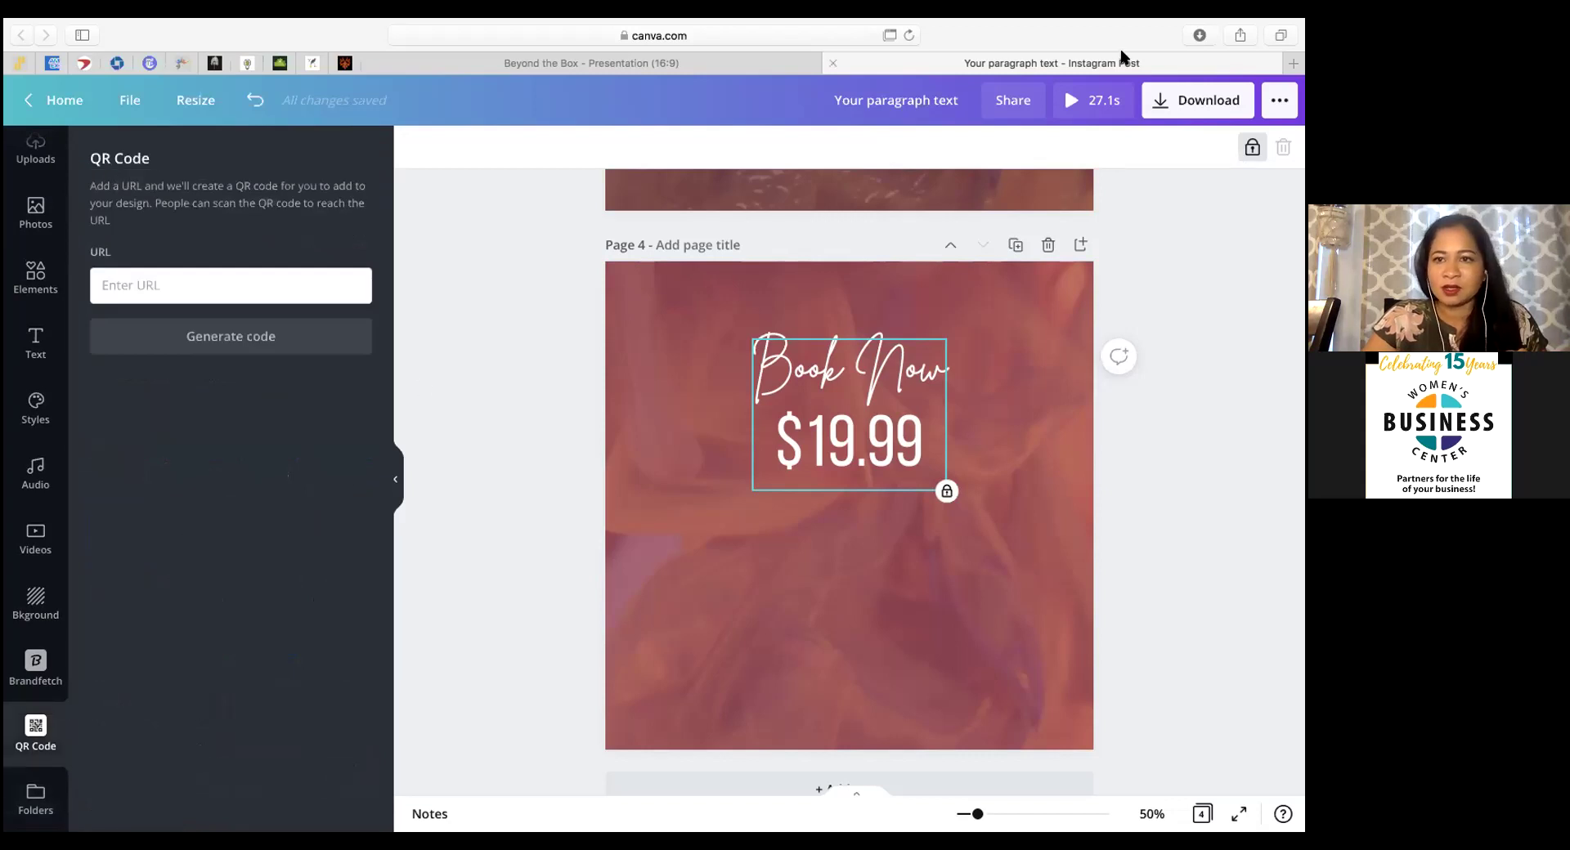
# Step: Copy the Beyond the Box presentation's web address and generate a QR code from it on page 4
pyautogui.moveTo(782, 30)
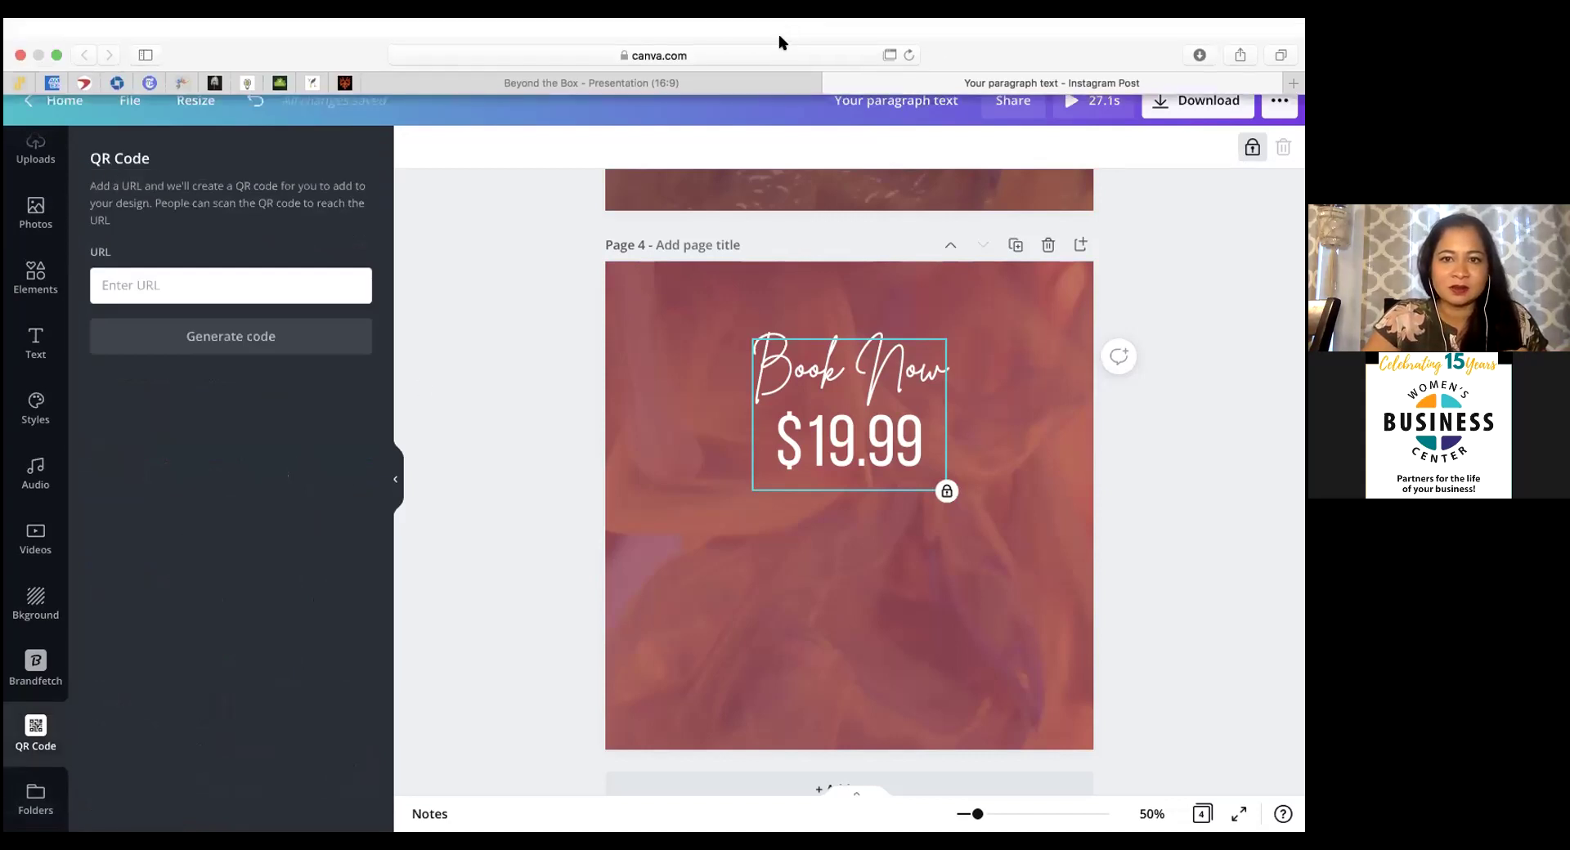
pyautogui.click(774, 78)
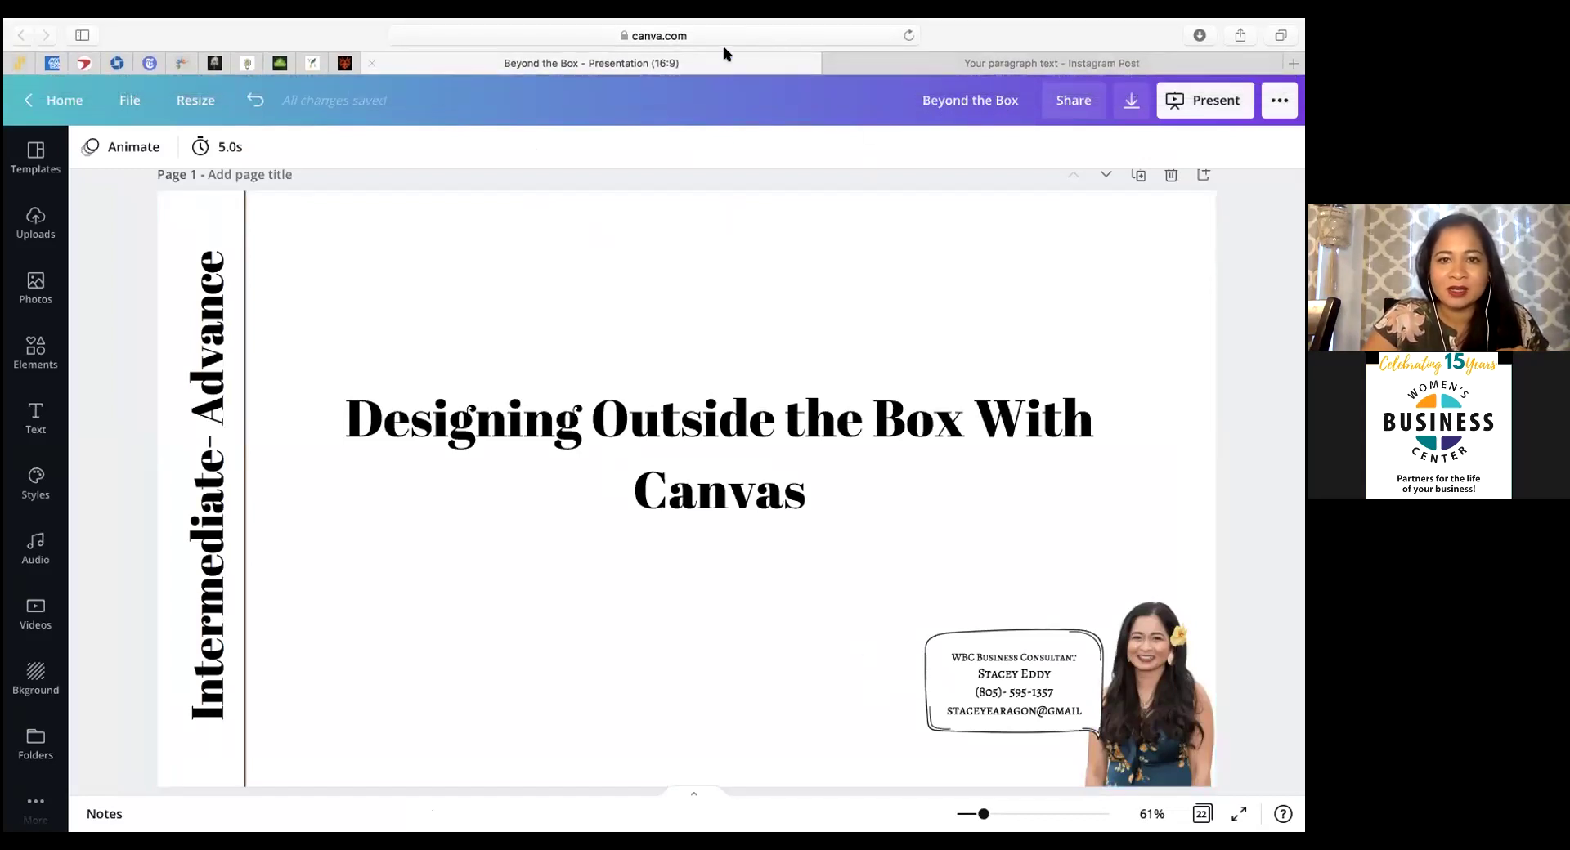
pyautogui.click(726, 37)
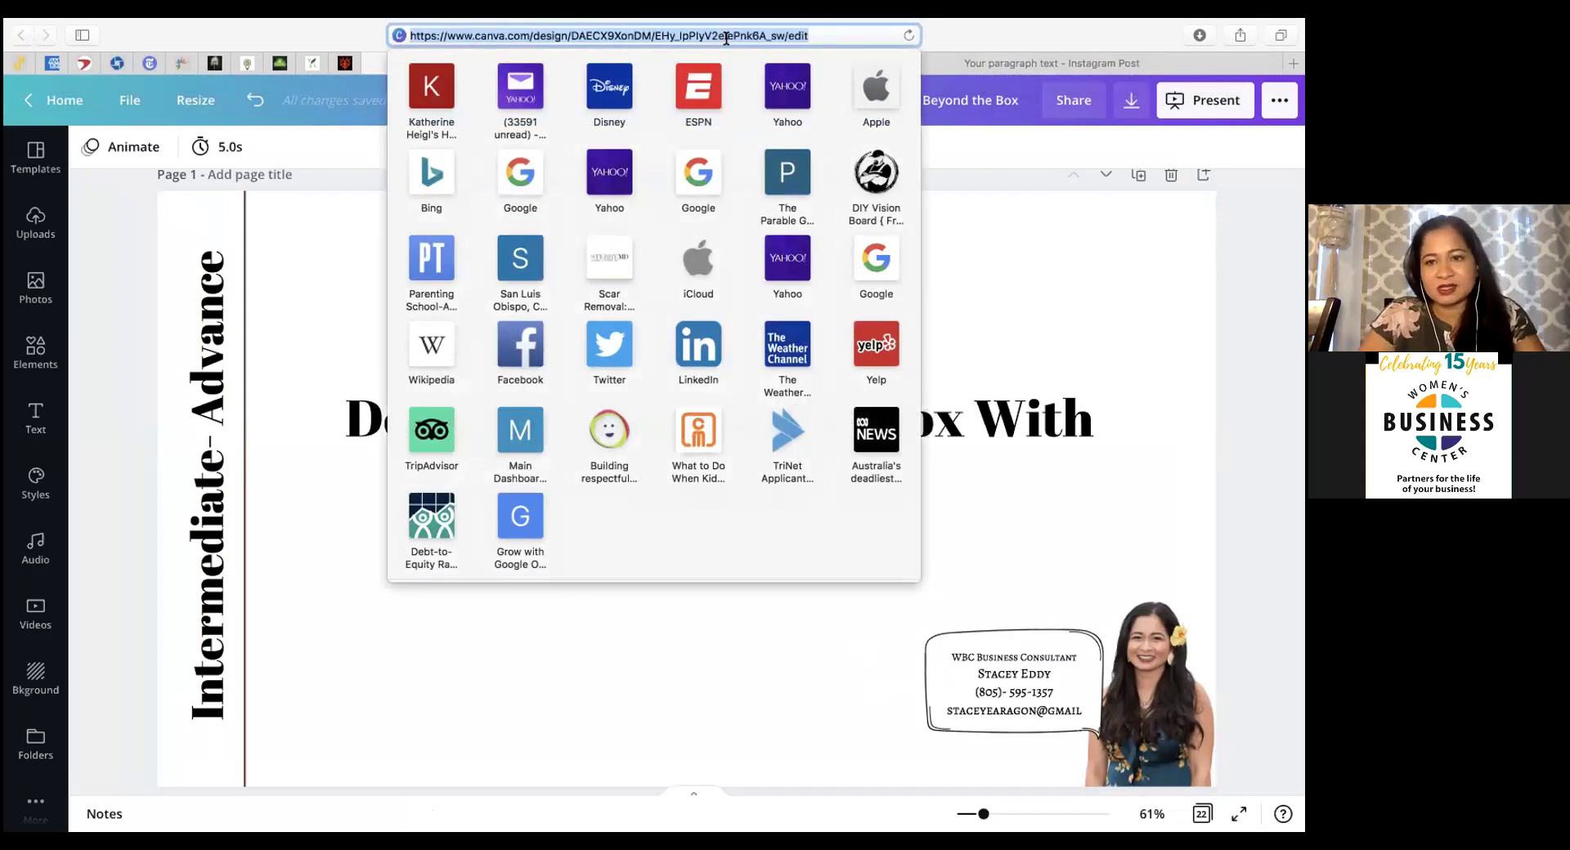
pyautogui.click(1009, 63)
pyautogui.click(239, 279)
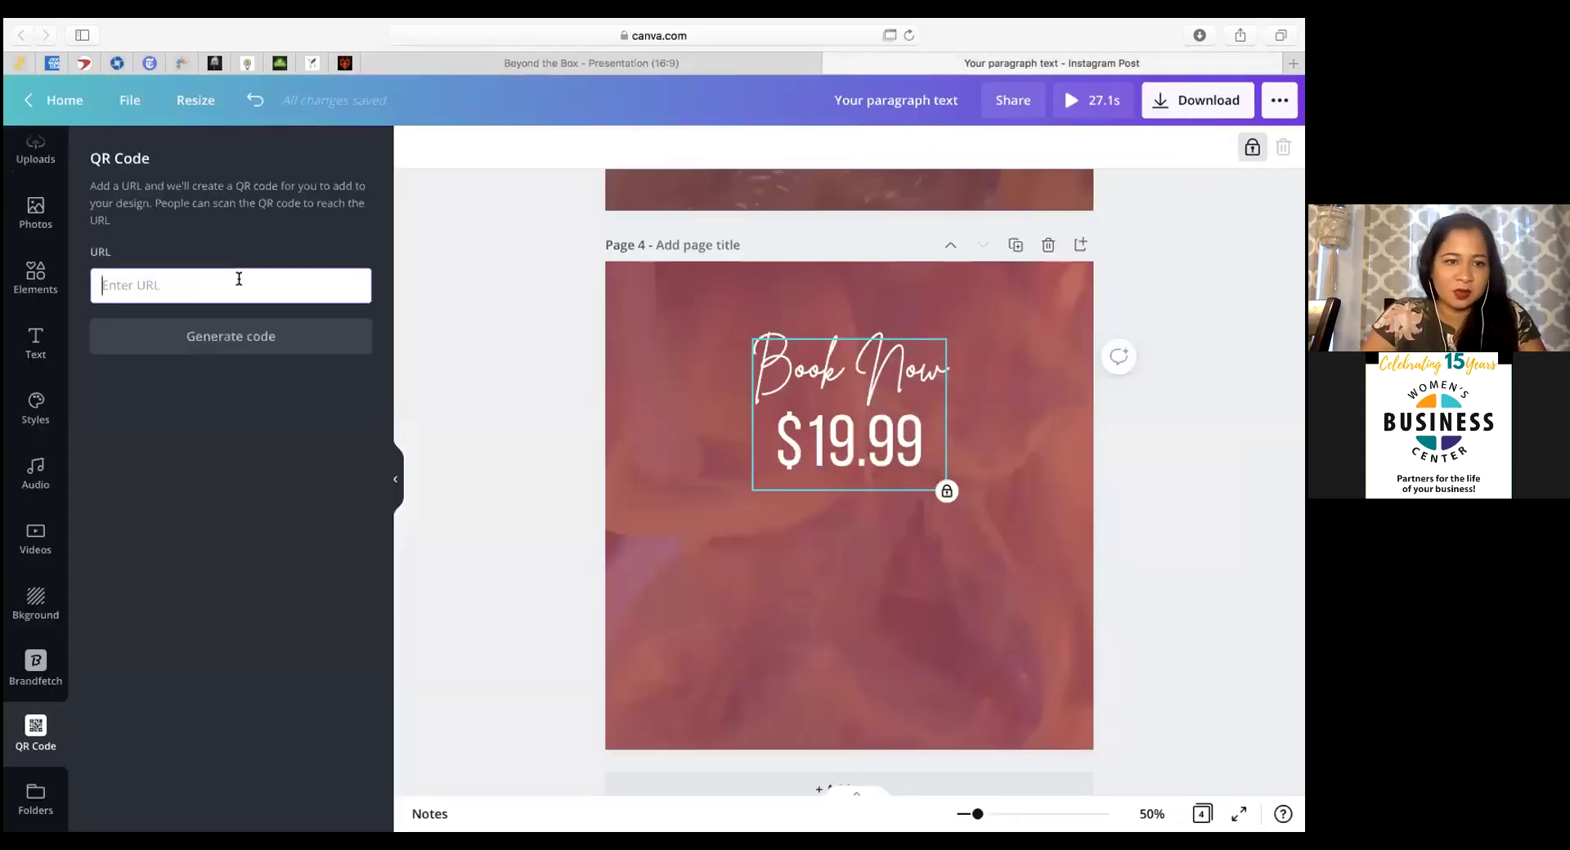
pyautogui.press('super+v')
pyautogui.click(228, 336)
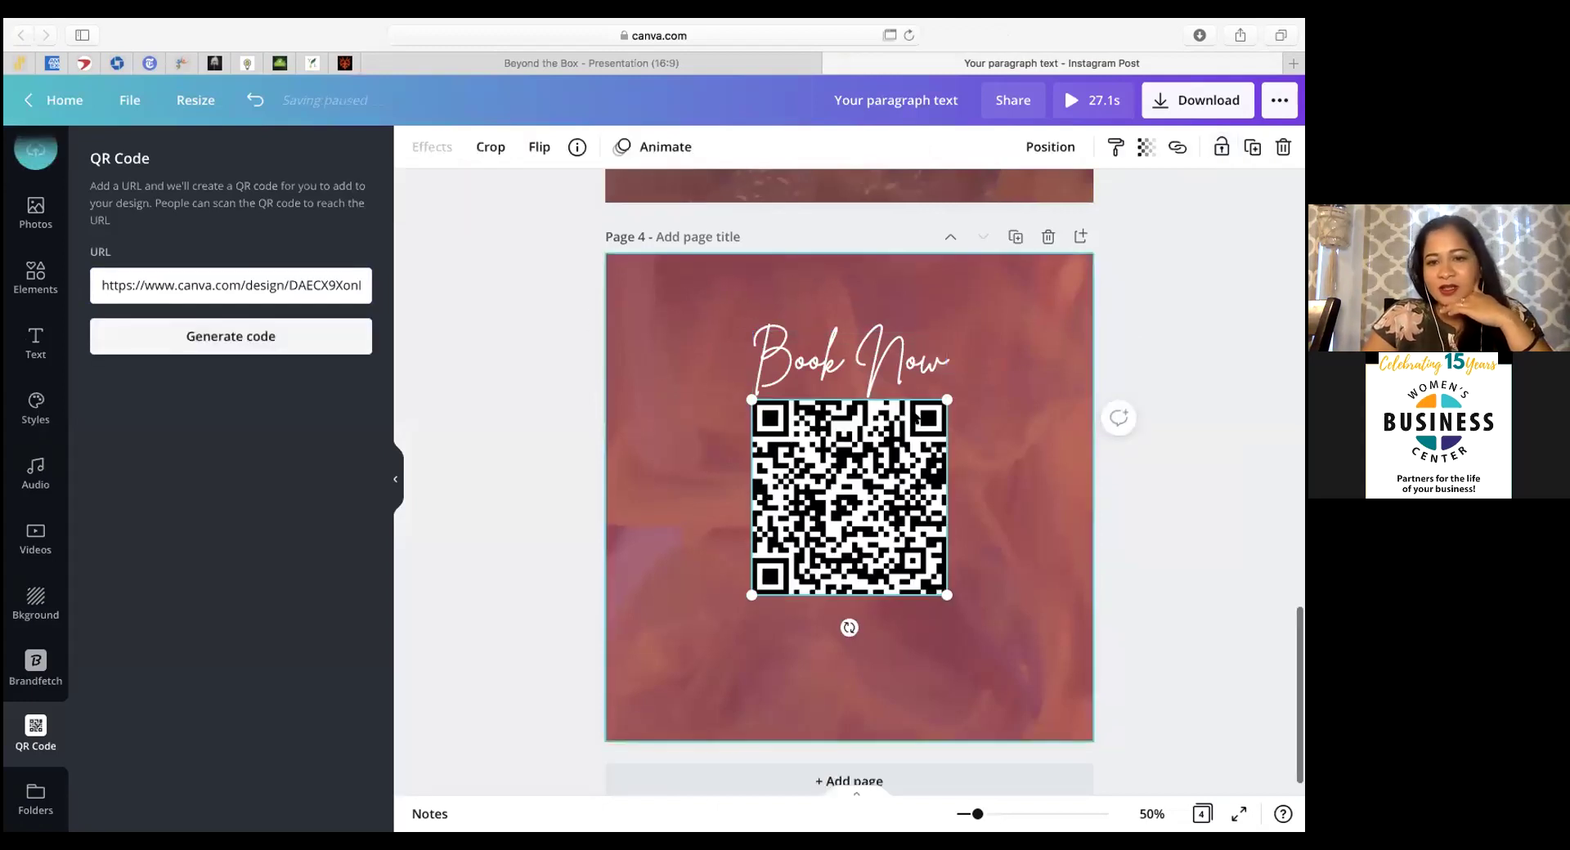
# Step: Shrink the QR code to less than half its size and centre it just below the $19.99 line on page 4
pyautogui.moveTo(946, 399); pyautogui.dragTo(839, 501)
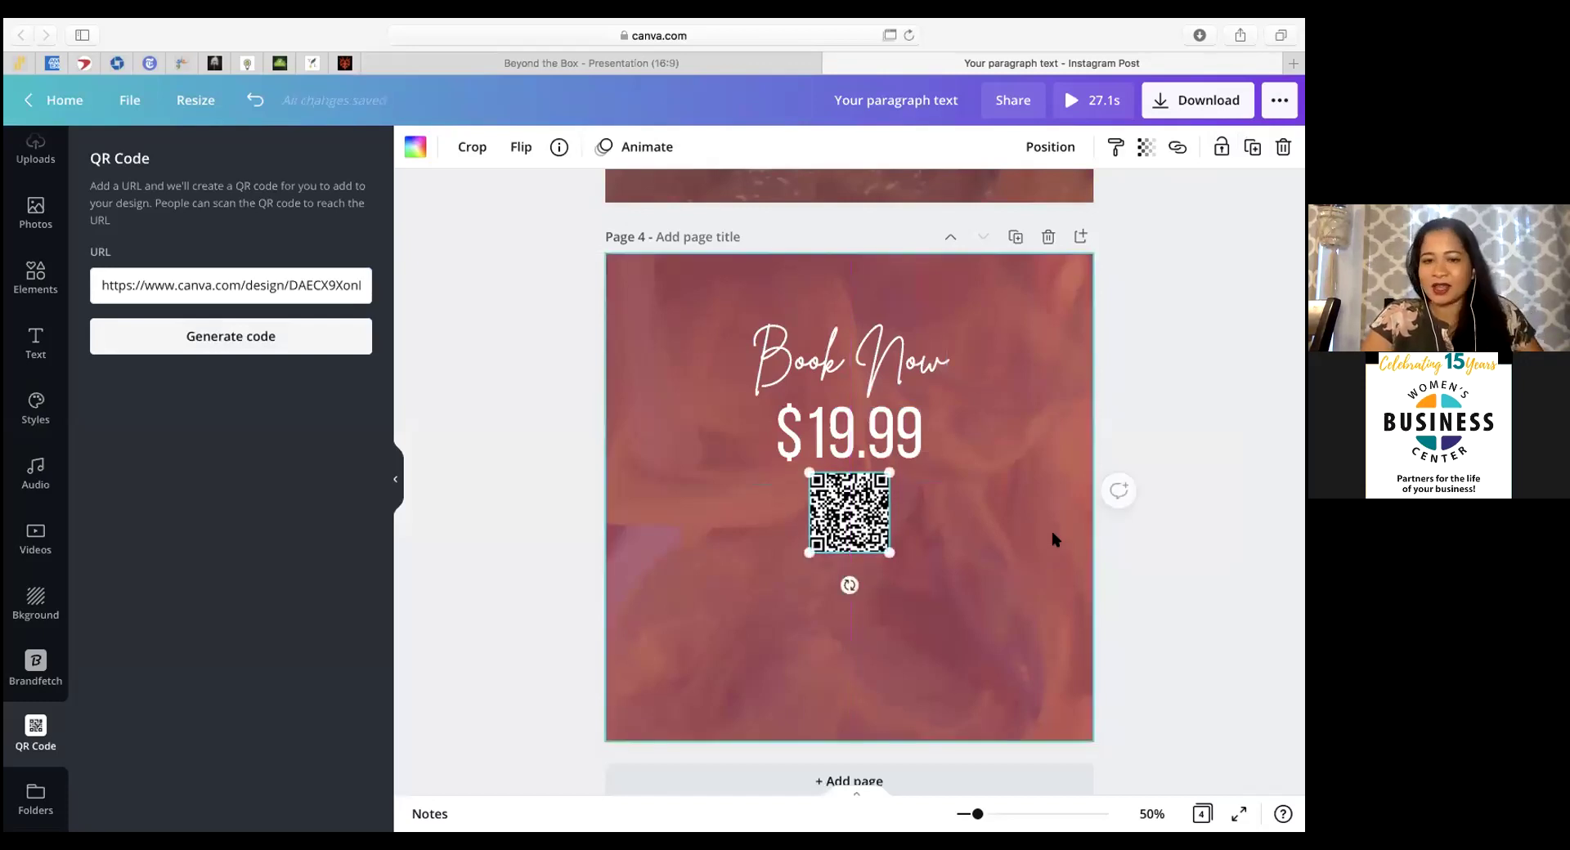
pyautogui.scroll(-1, 1038, 550)
pyautogui.scroll(1, 1038, 550)
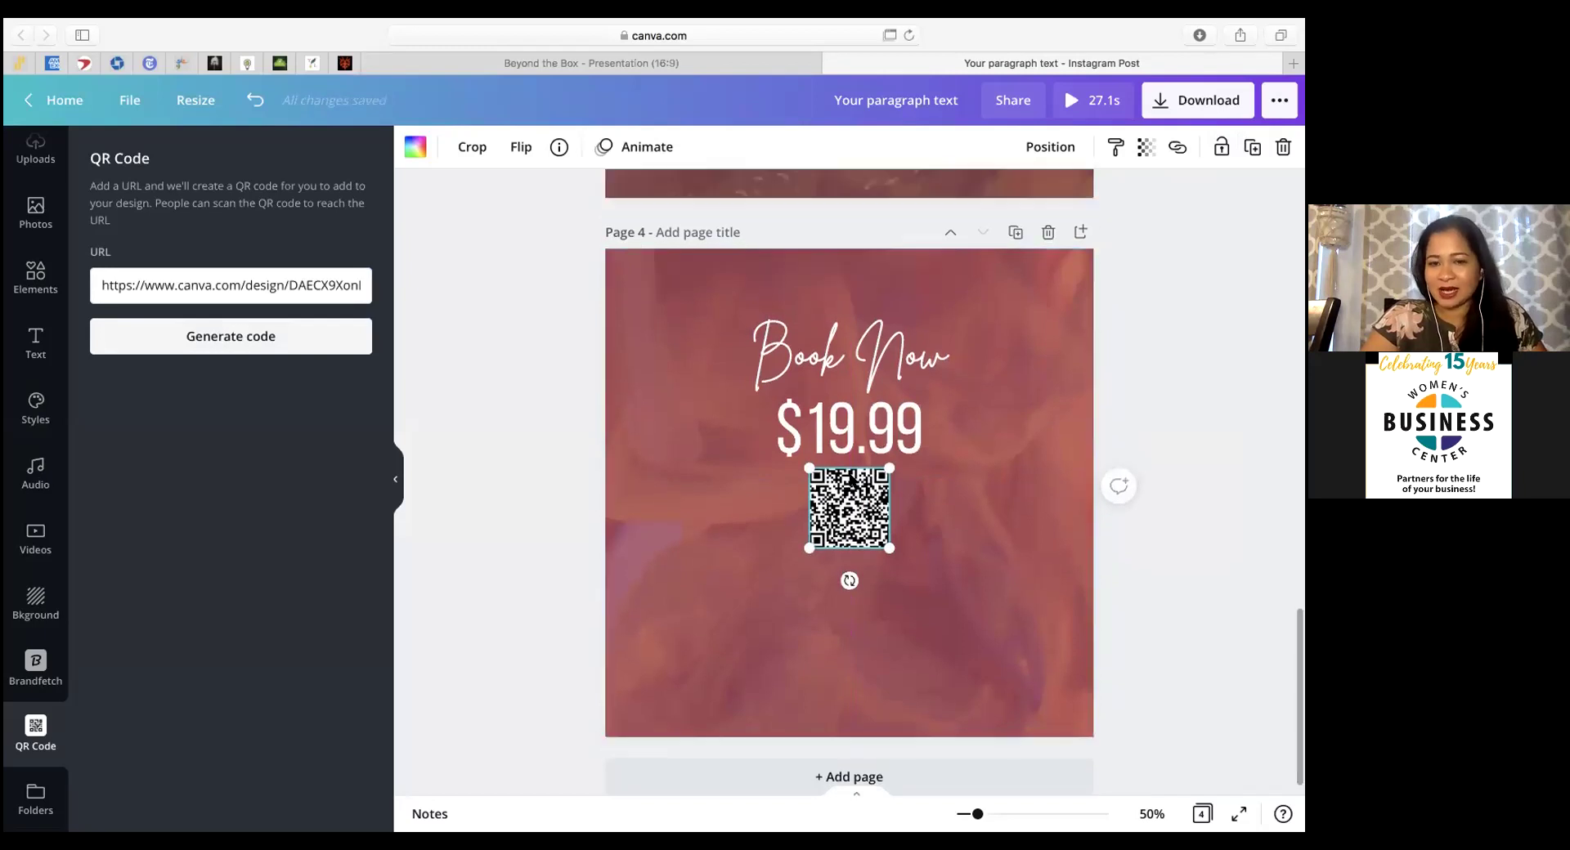
pyautogui.click(941, 352)
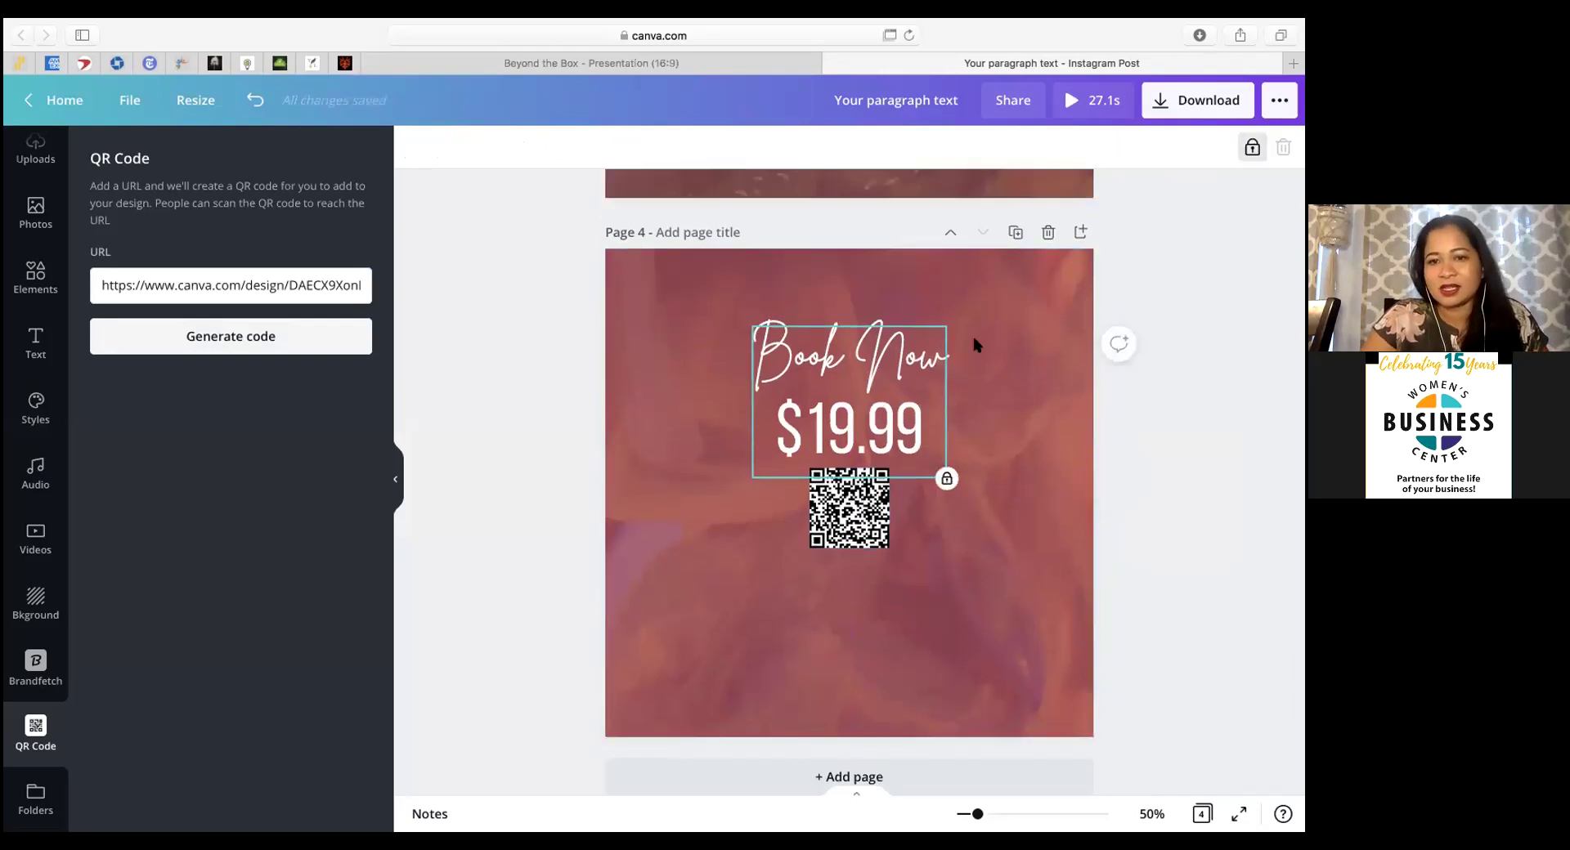
pyautogui.click(847, 523)
pyautogui.hotkey('shift', 'Down')
pyautogui.hotkey('shift', 'Down')
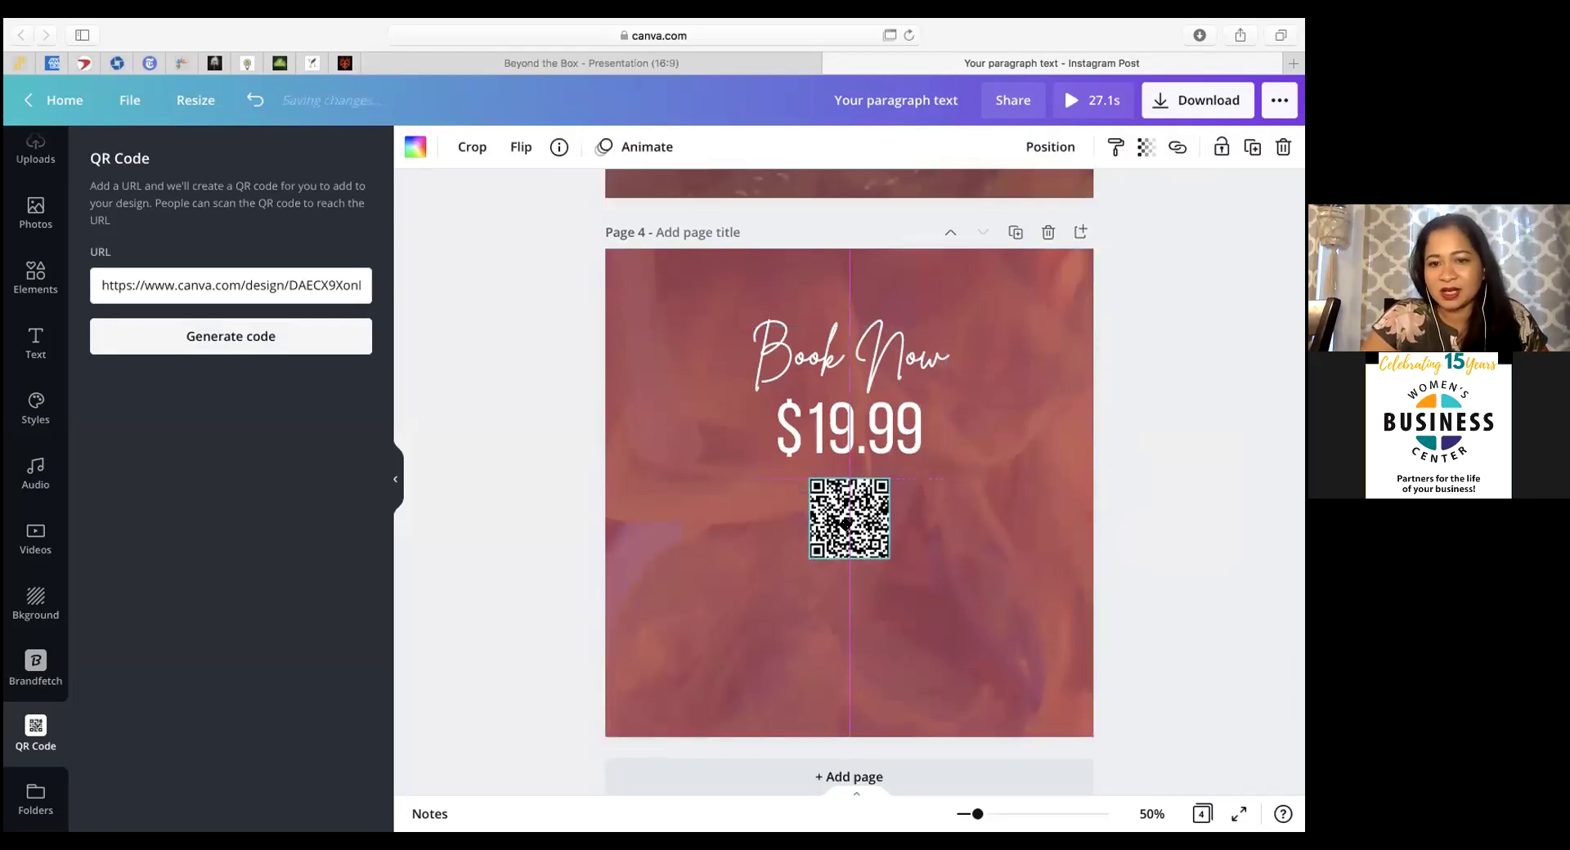
# Step: Add a new text box to page 4 and move it to the centre of the page's lower edge
pyautogui.click(989, 552)
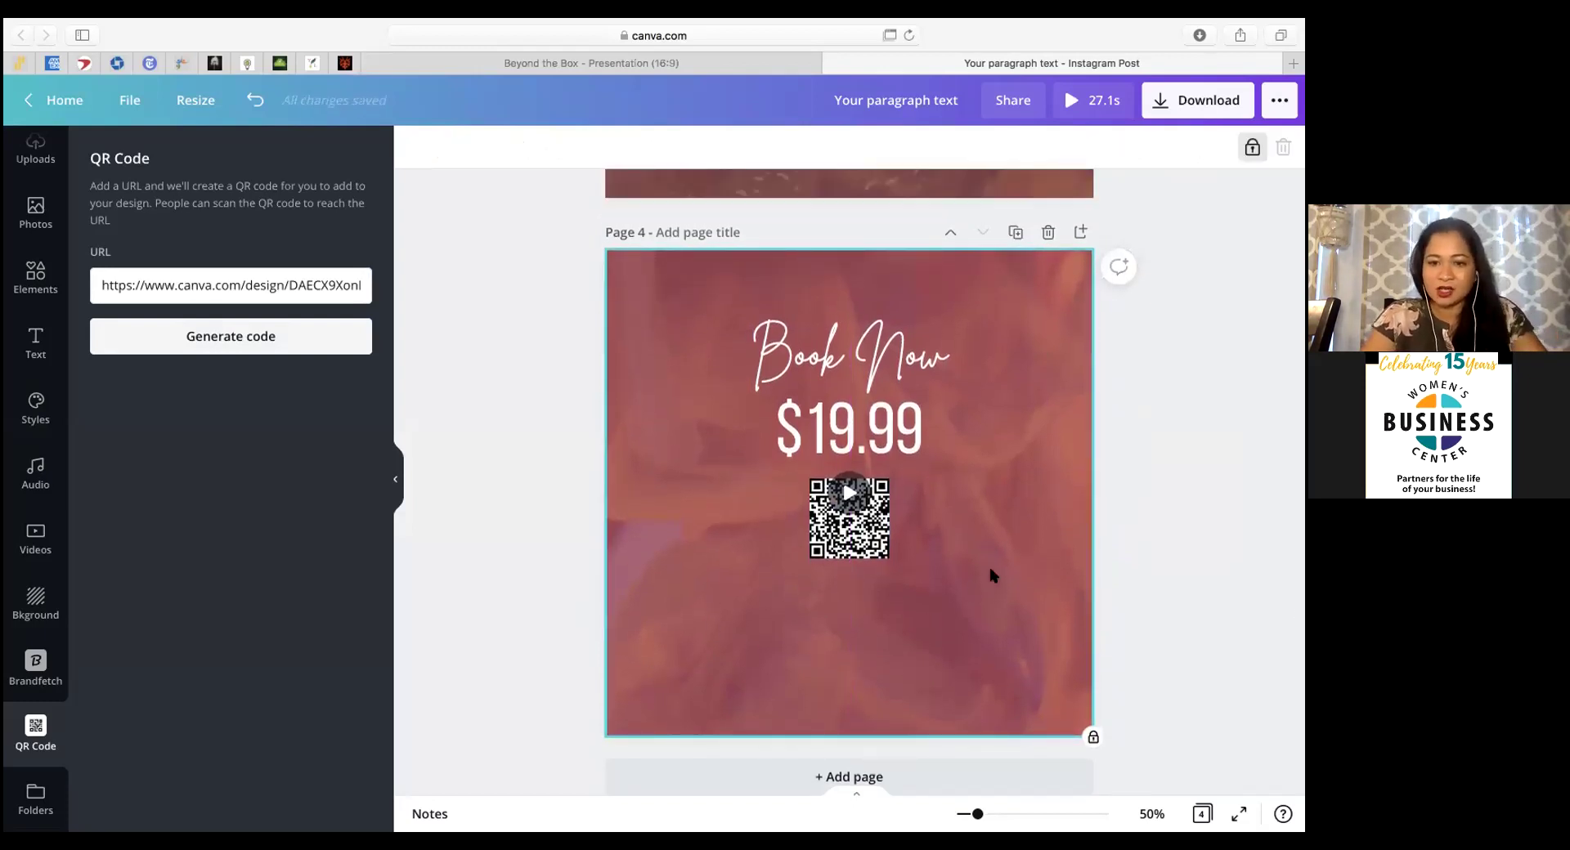
pyautogui.press('t')
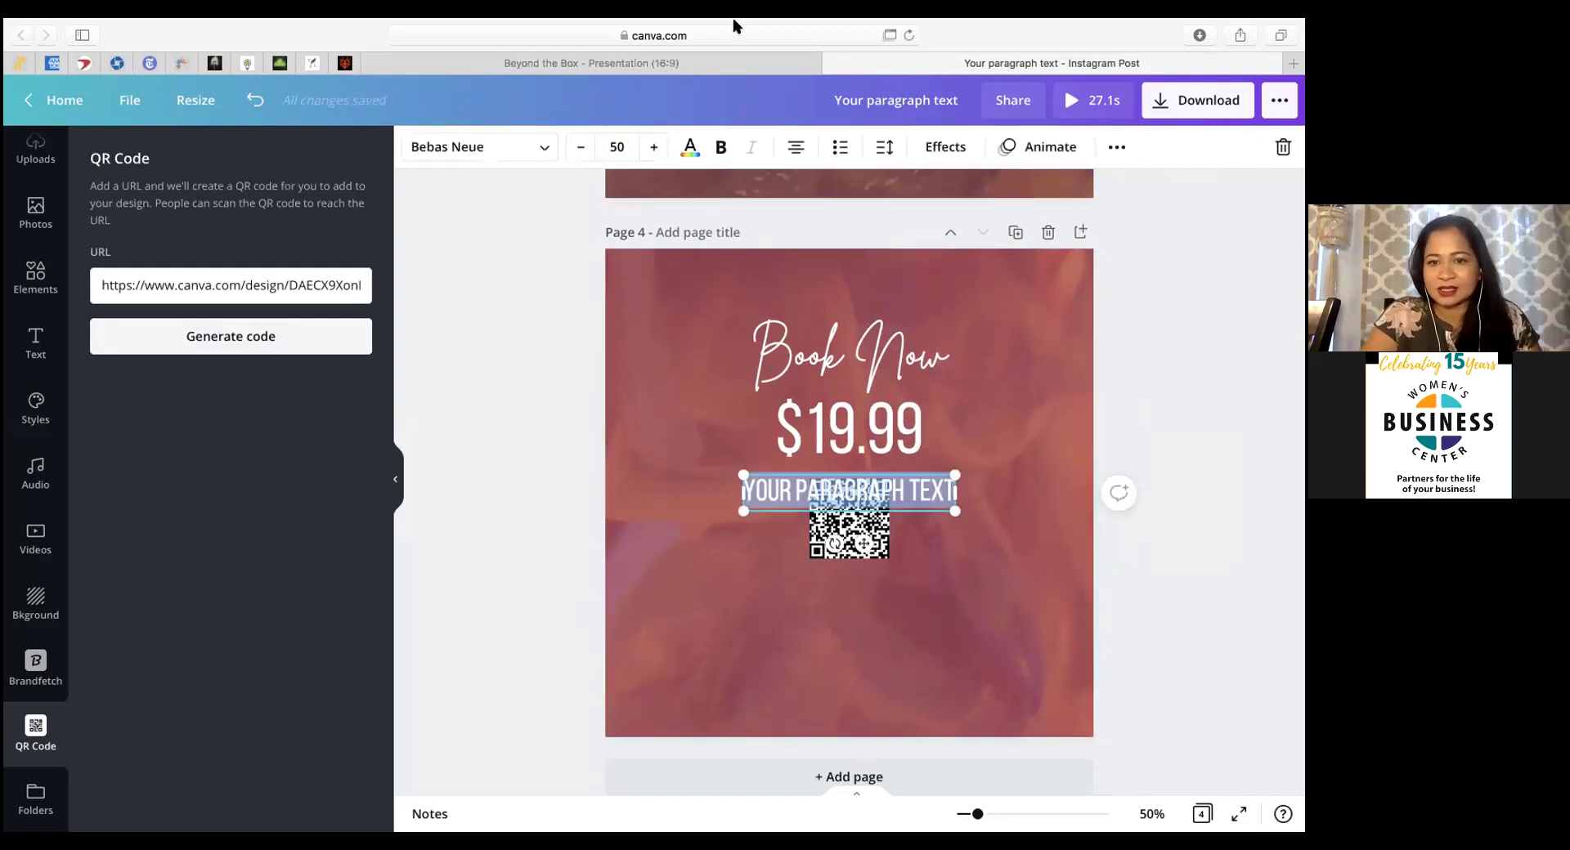
pyautogui.click(790, 498)
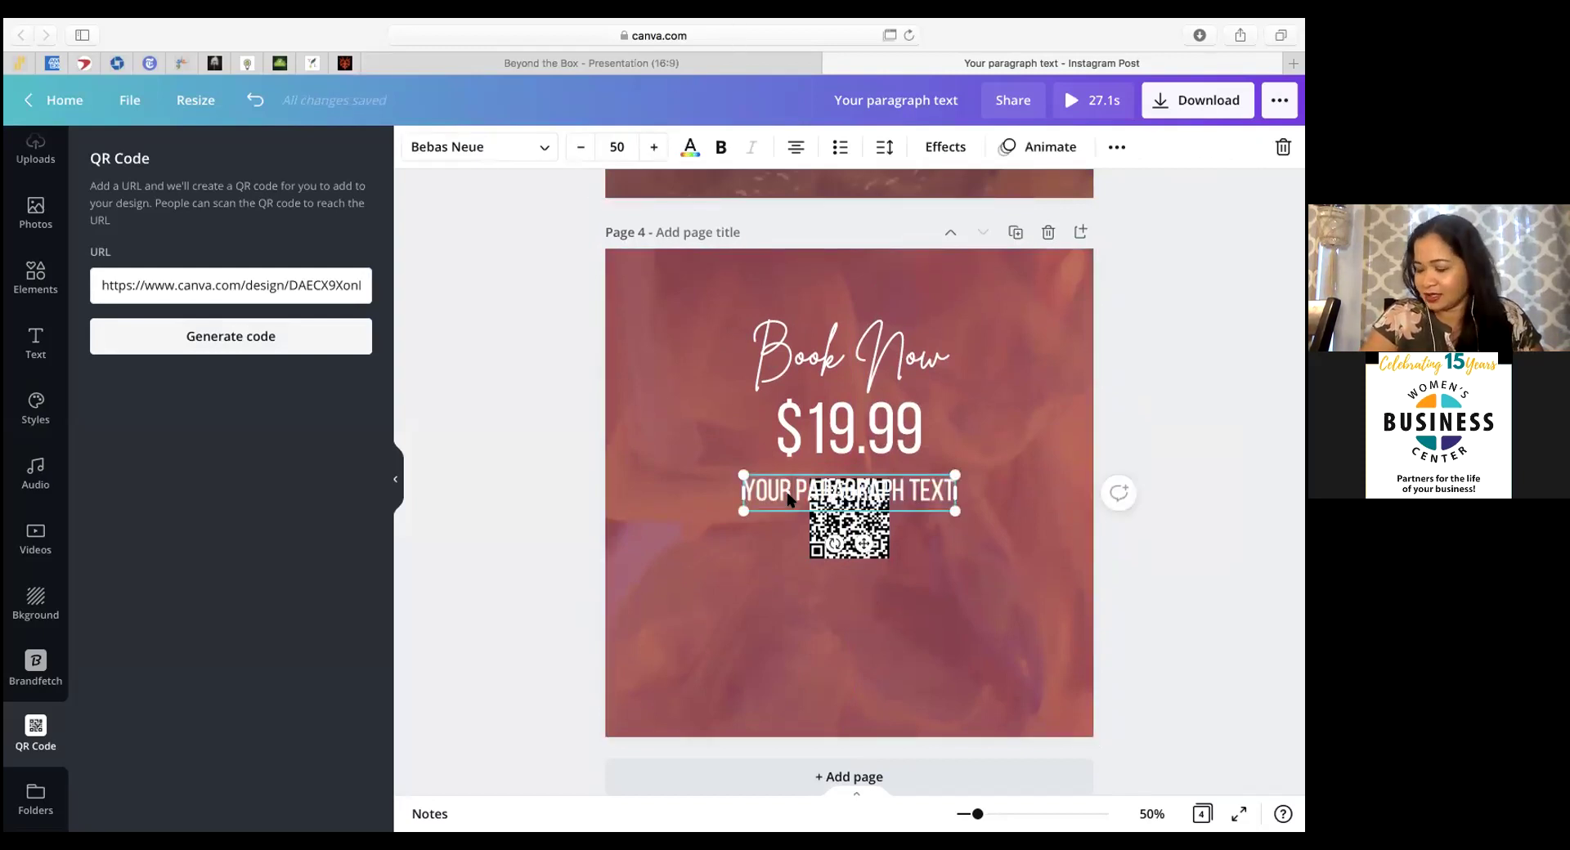
pyautogui.moveTo(813, 475); pyautogui.dragTo(815, 662)
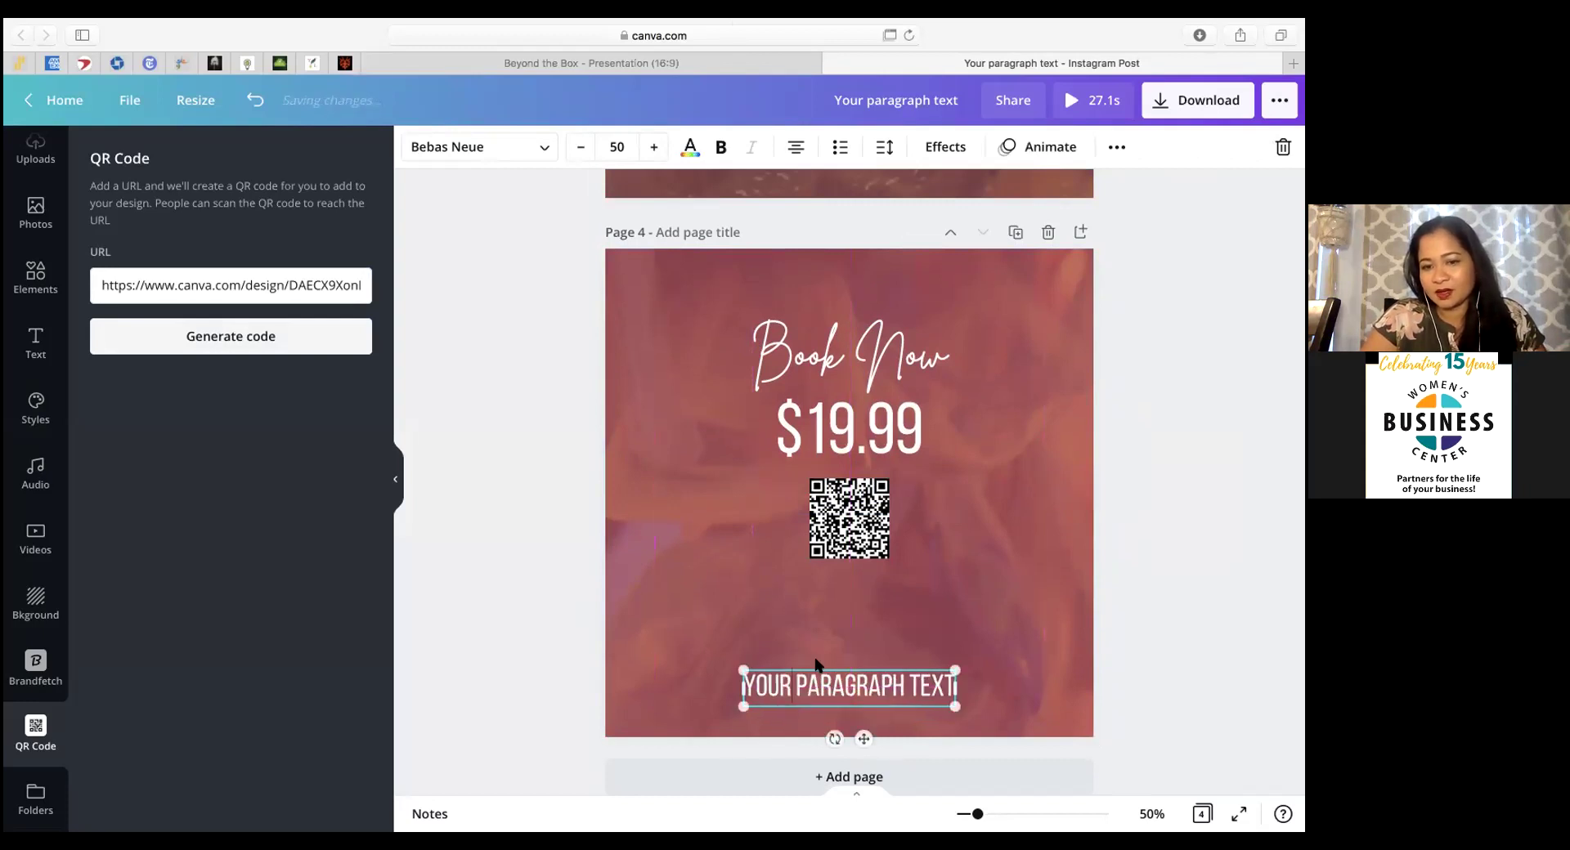
pyautogui.doubleClick(816, 677)
pyautogui.tripleClick(816, 677)
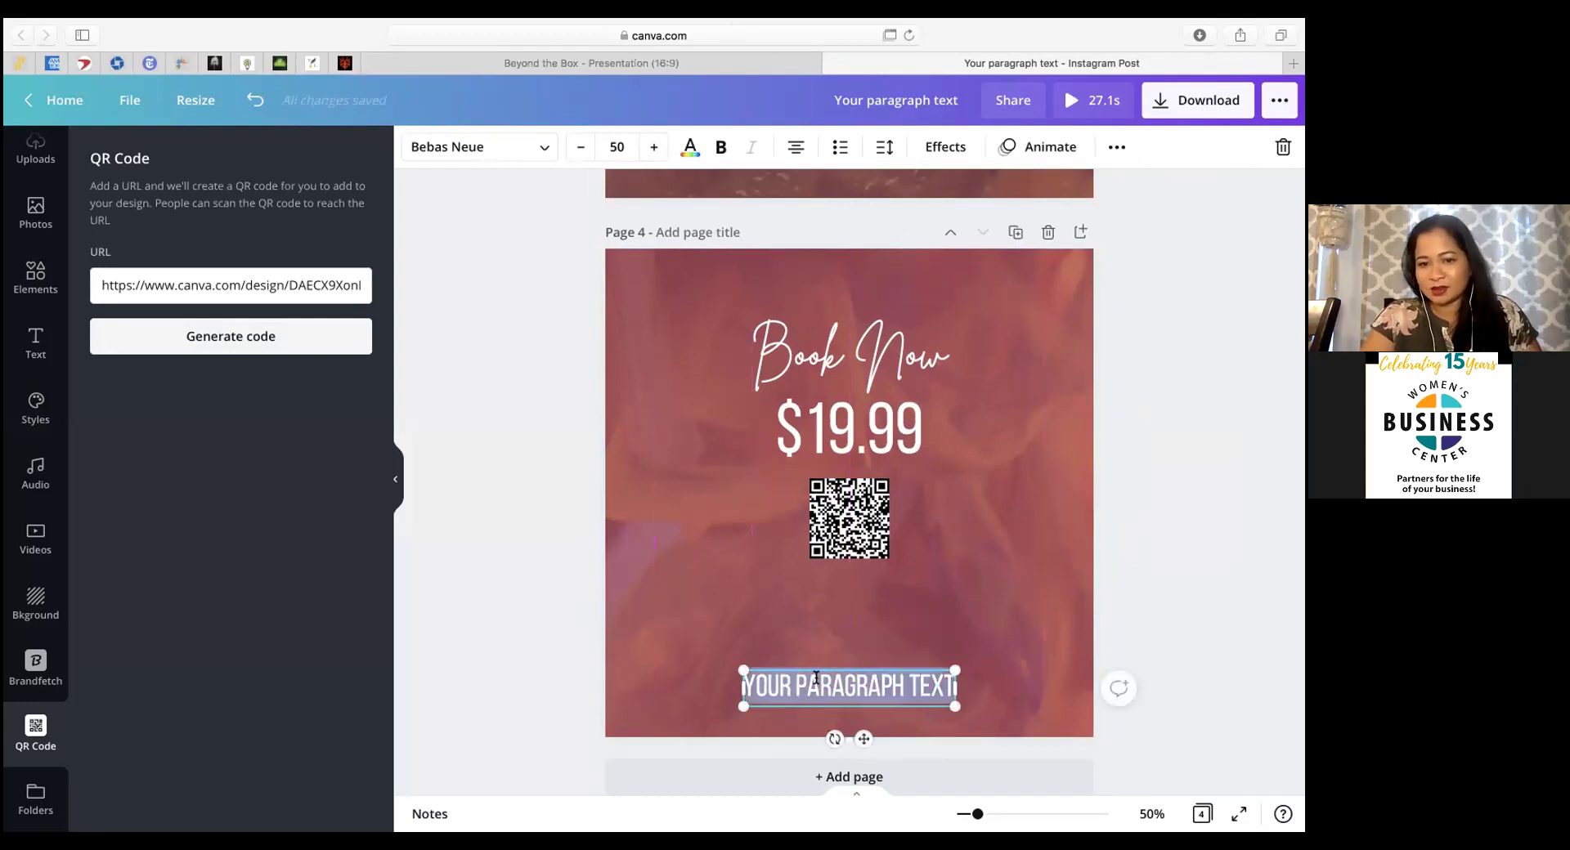
pyautogui.press('BackSpace')
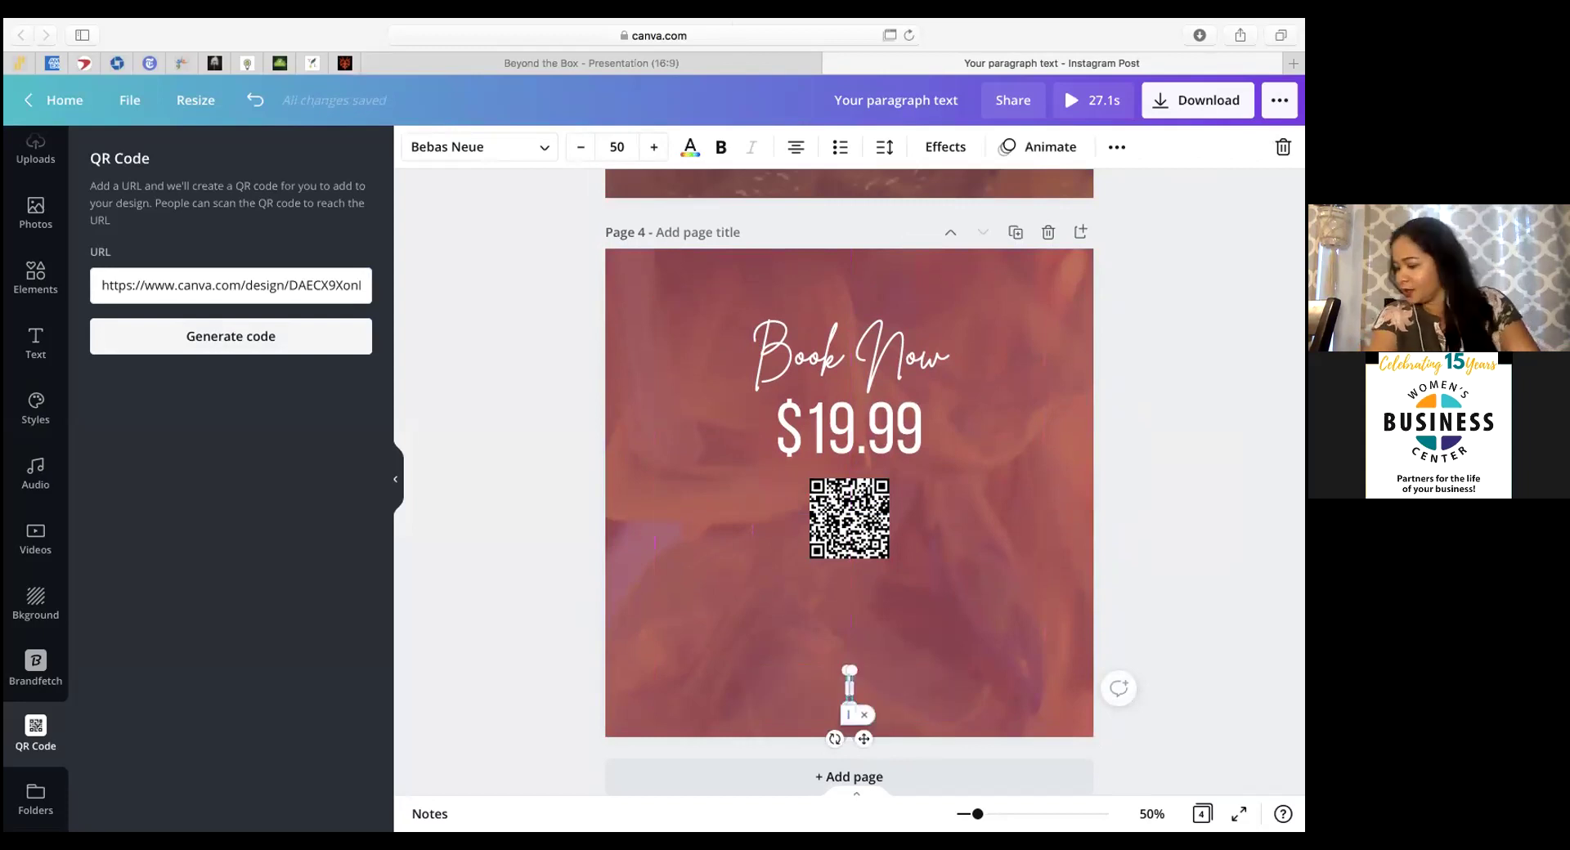
pyautogui.write('www.')
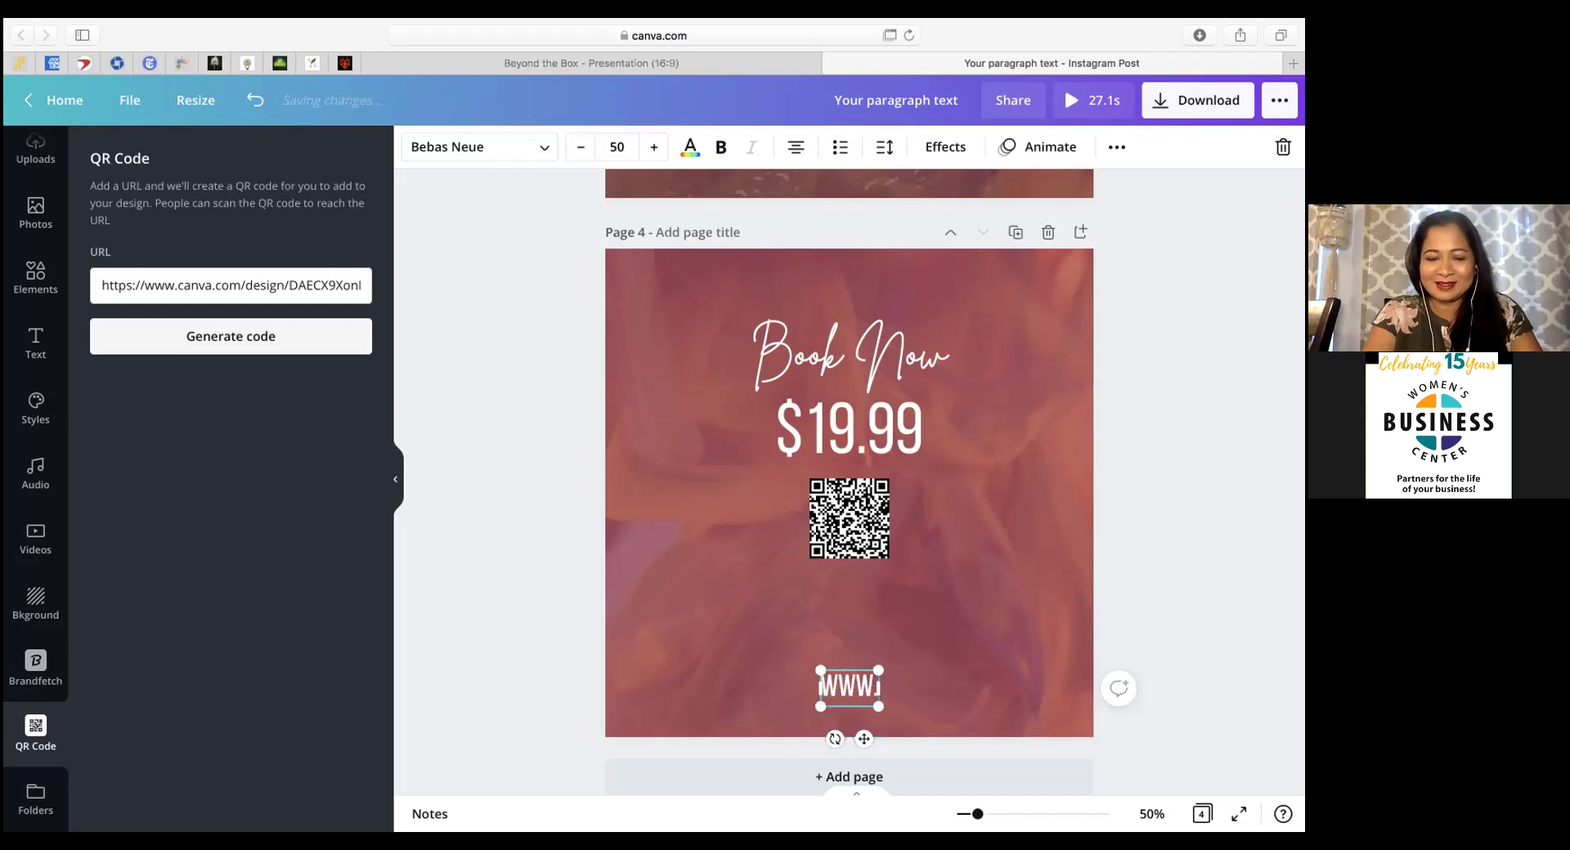
pyautogui.write('iyoga')
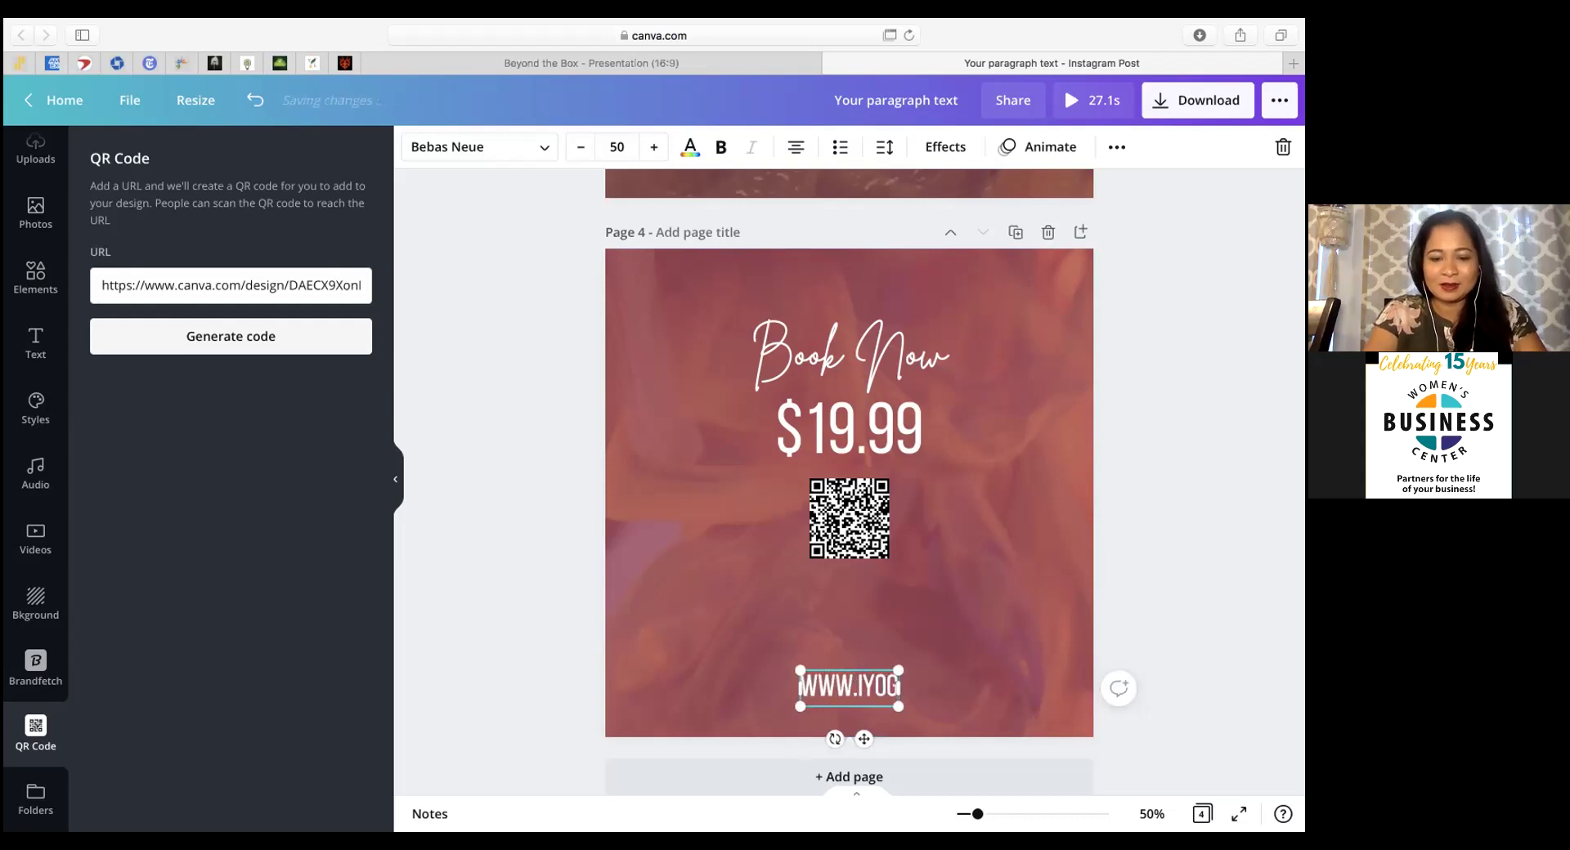
pyautogui.write('.com')
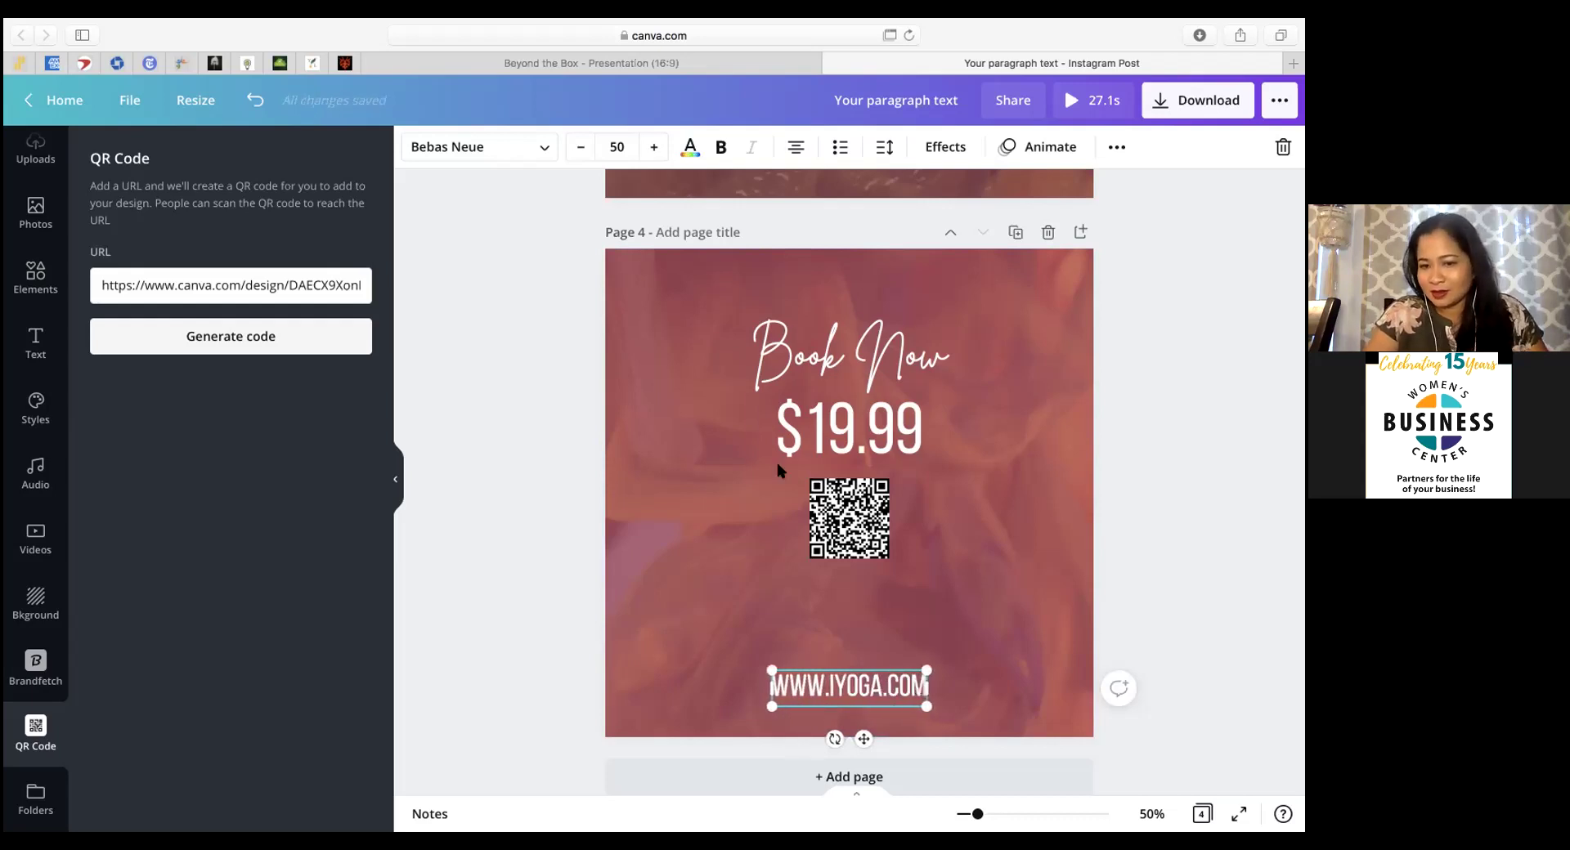
# Step: Recolor the website line on page 4 black and open its font size for editing
pyautogui.click(692, 149)
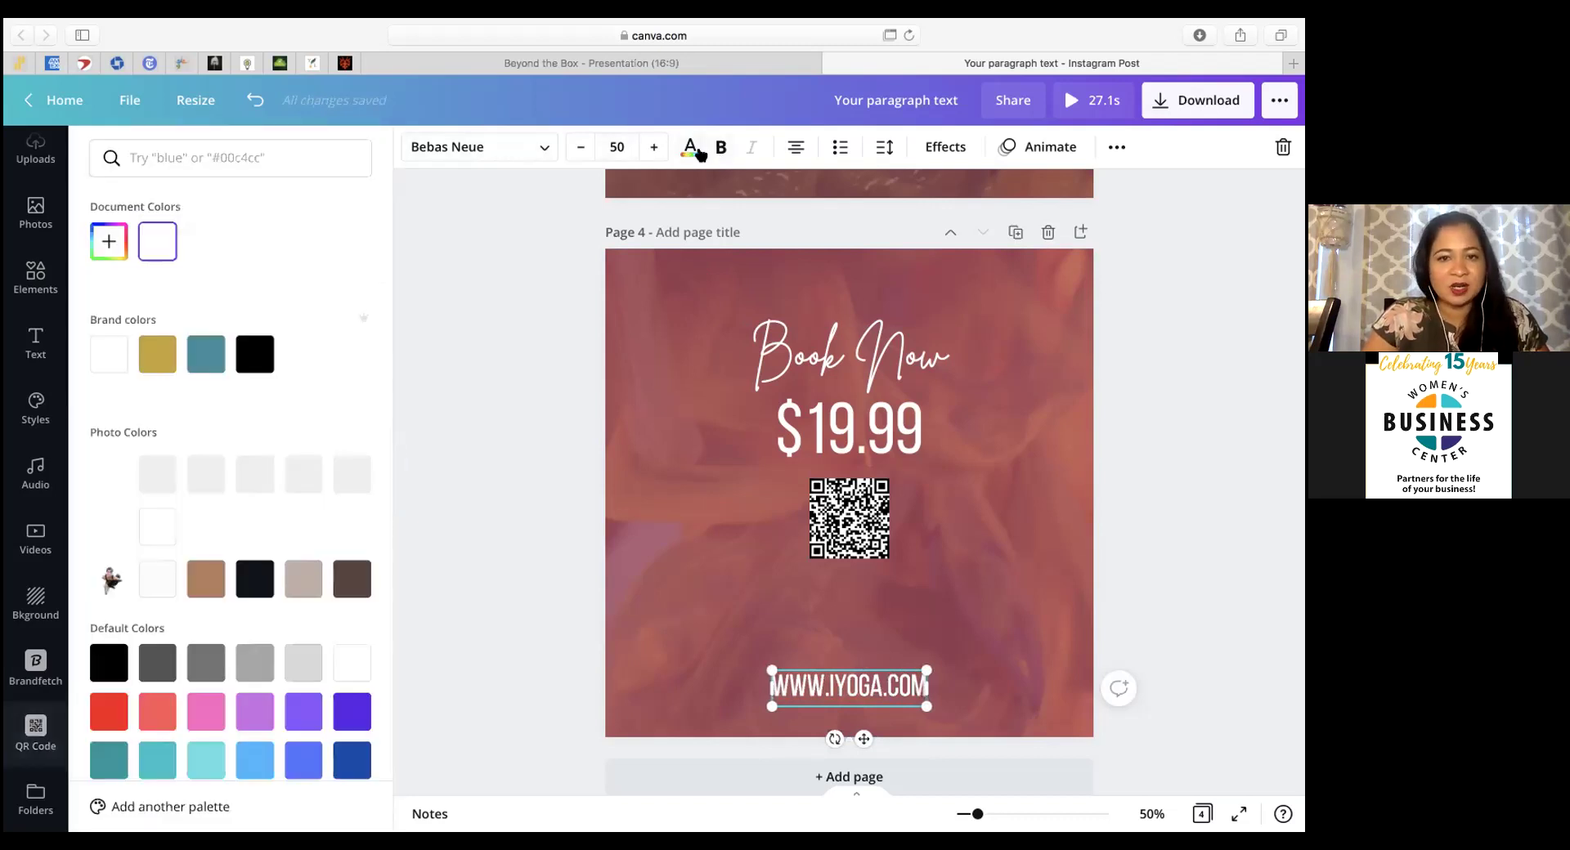
pyautogui.click(253, 355)
pyautogui.click(619, 145)
pyautogui.click(617, 147)
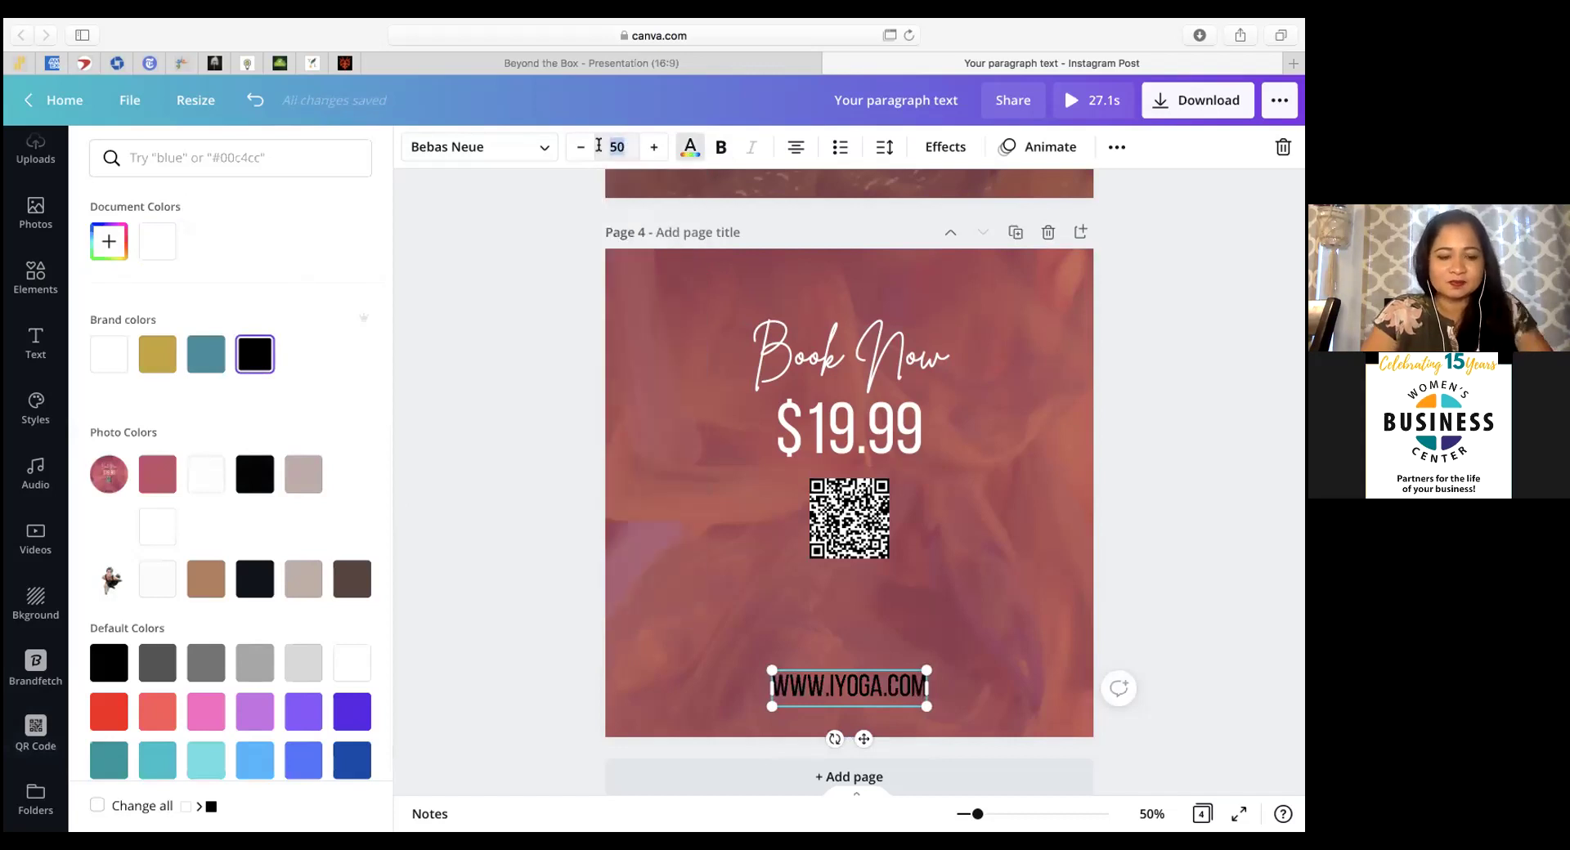